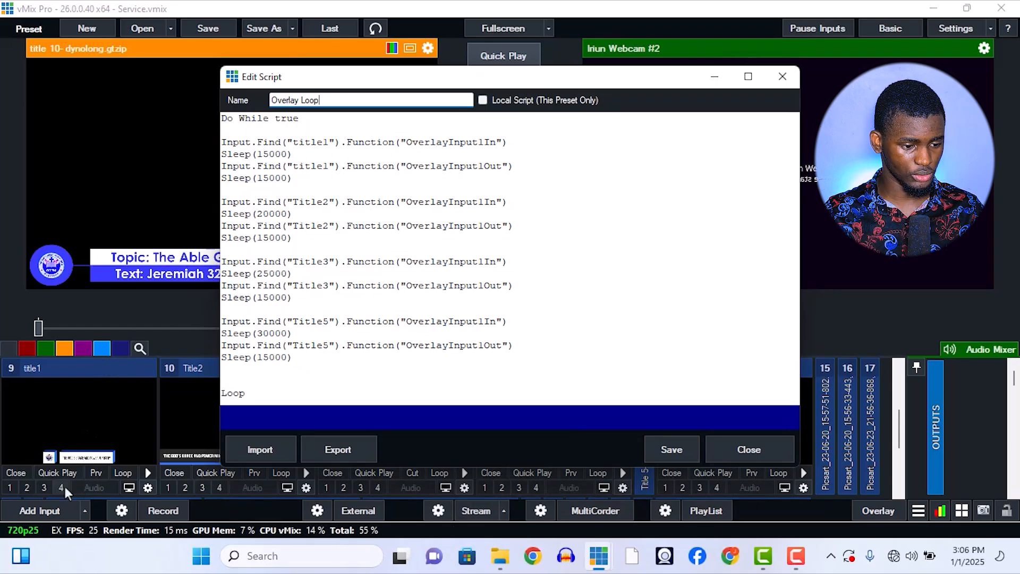
Preview the title1 input, return to the Overlay Loop script and move its editor away from the preset bar.
left_click(97, 473)
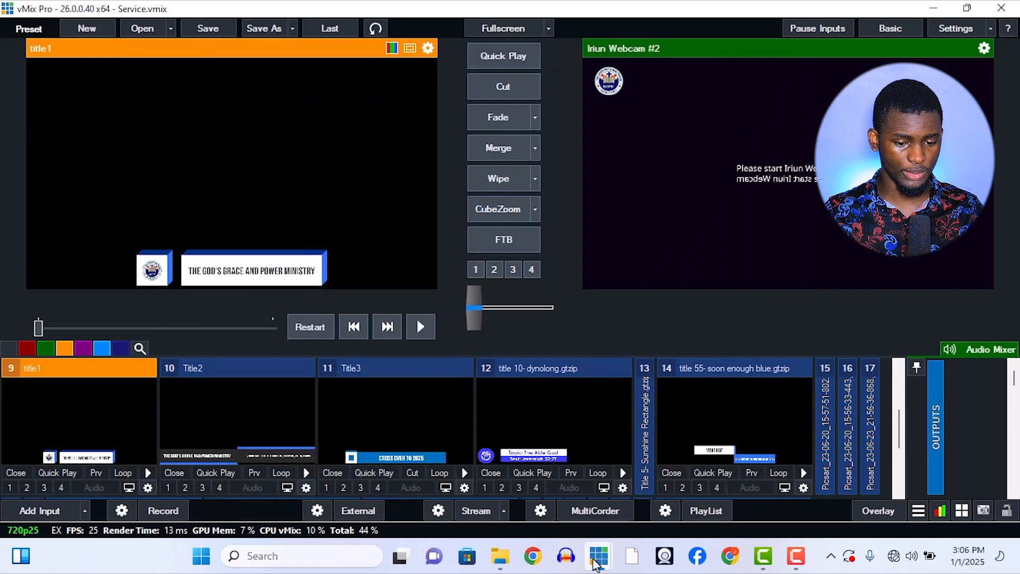
mouse_move(592, 562)
left_click(683, 475)
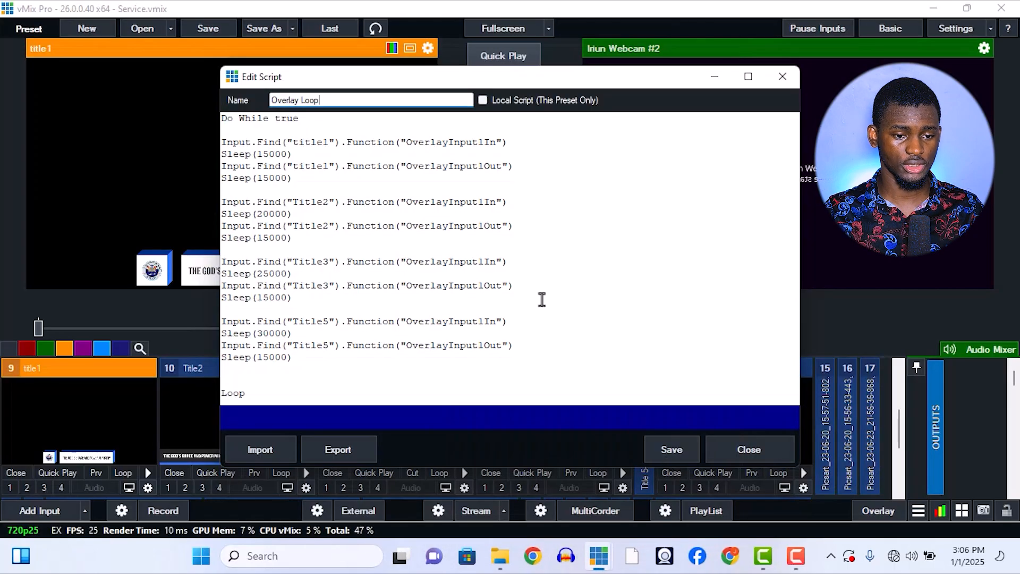
left_click_drag(475, 75, 521, 75)
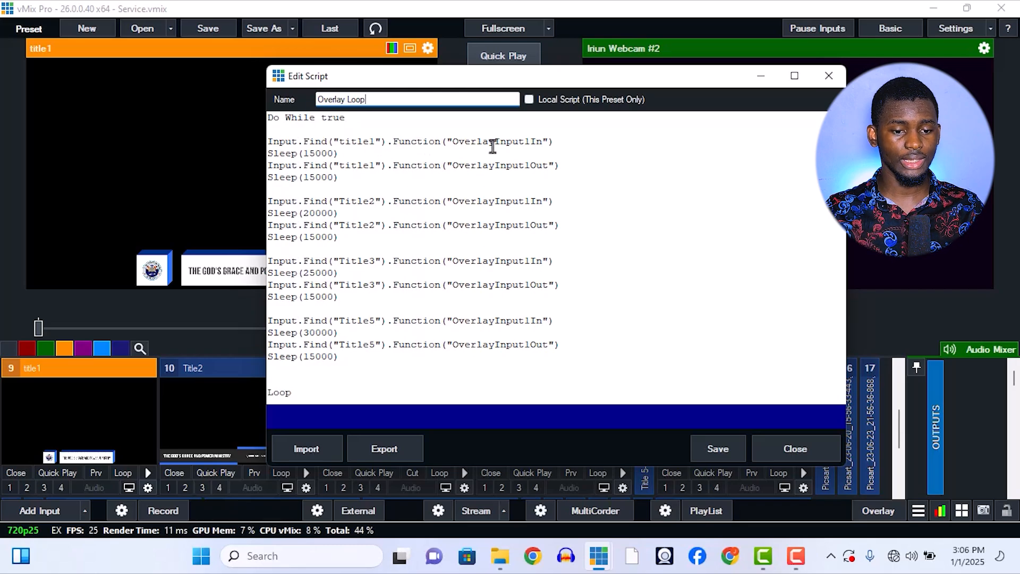
left_click_drag(526, 84, 537, 139)
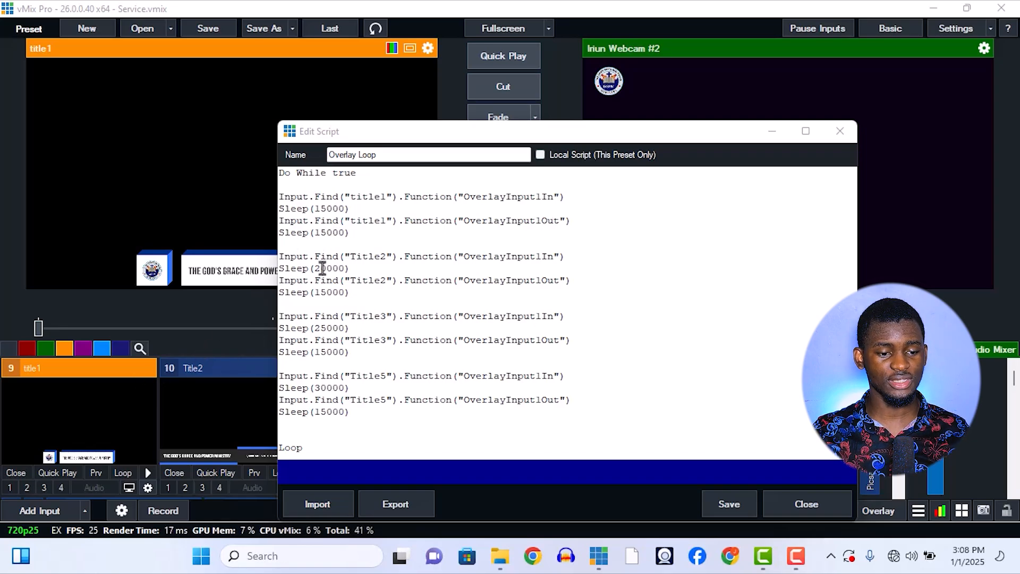
Preview the Title2 input, bring back the Overlay Loop script and move its editor clear of the preview.
left_click(254, 471)
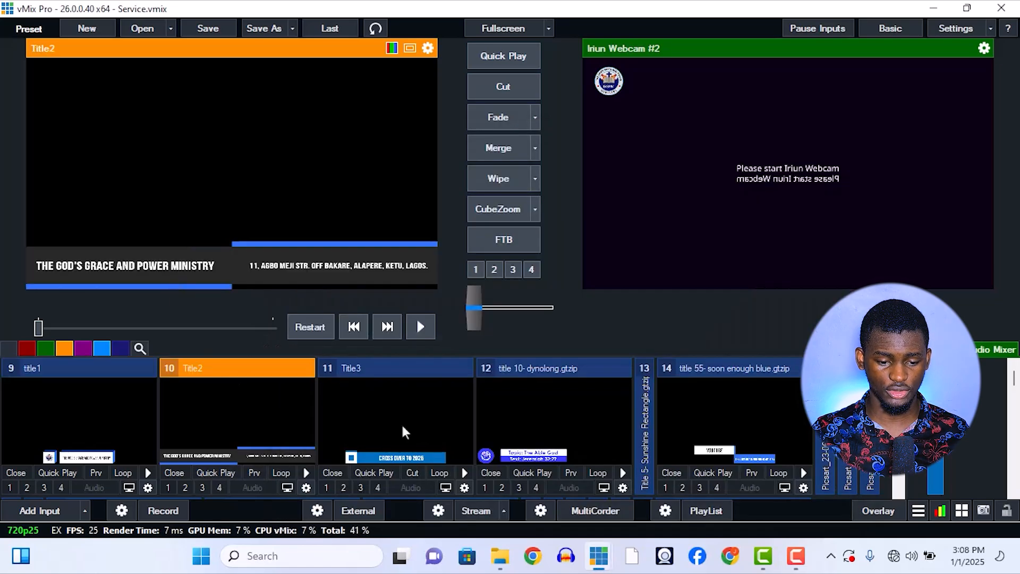
mouse_move(599, 556)
left_click(607, 450)
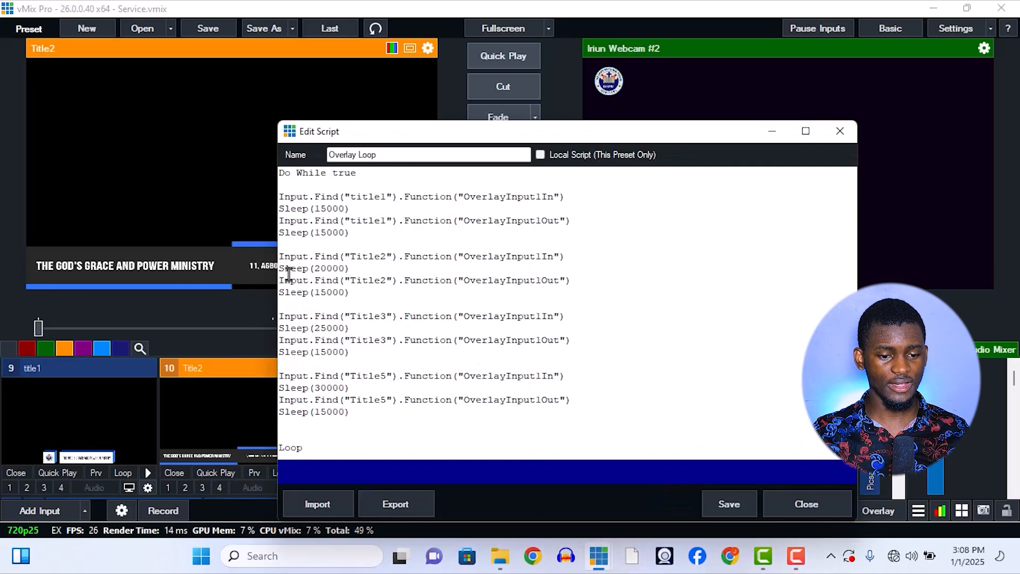
left_click_drag(432, 133, 626, 98)
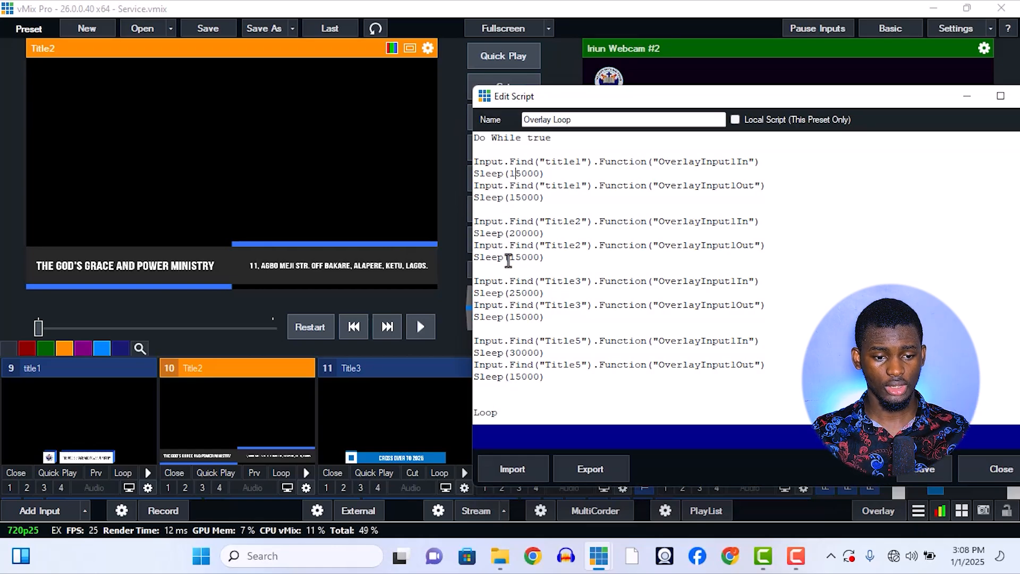
Preview Title3 and try its Tuesday Bible Study and Thursday Breakthrough/Deliverance Service text presets.
left_click(414, 429)
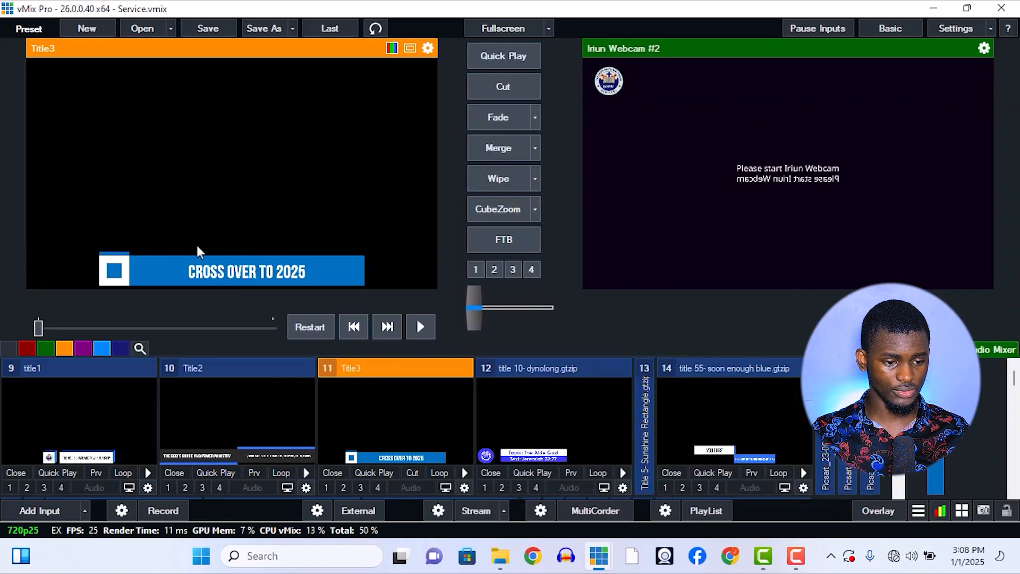
right_click(374, 414)
left_click(420, 458)
right_click(375, 401)
left_click(419, 472)
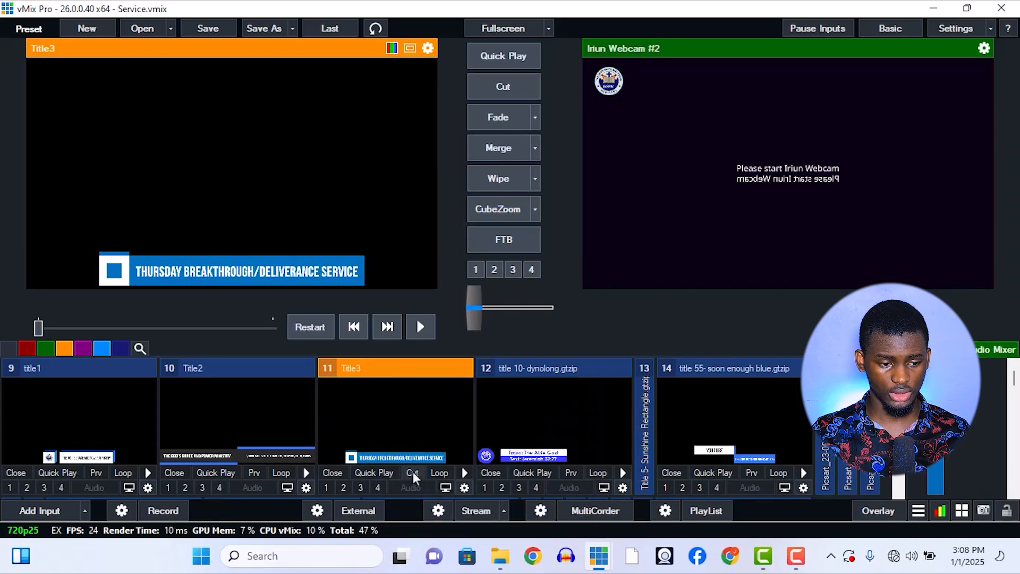
Try Title3's Sunday Service, Sunday Thanksgiving Service and Sunday Divine Visitation text presets in turn.
right_click(384, 405)
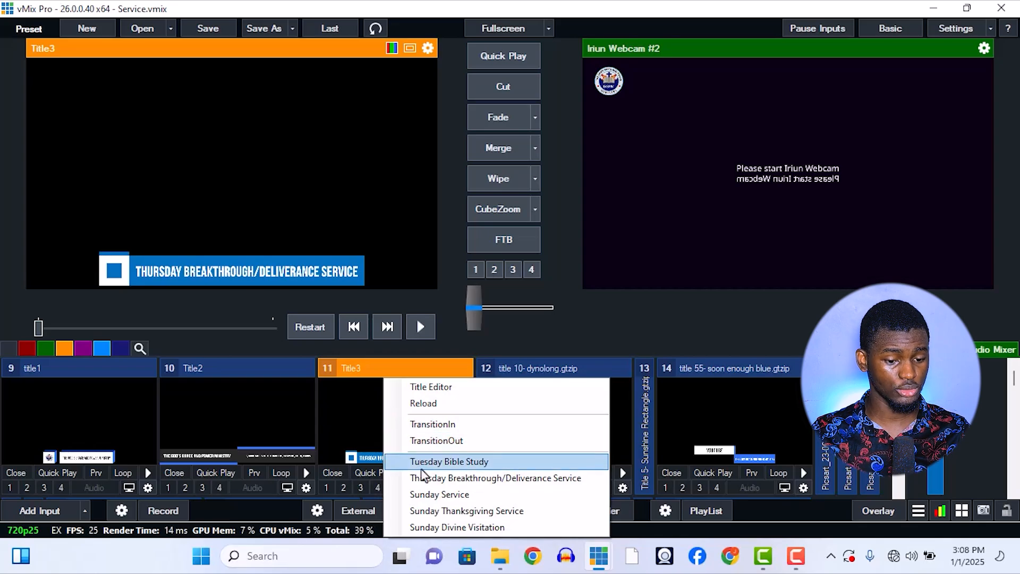
left_click(421, 494)
right_click(390, 418)
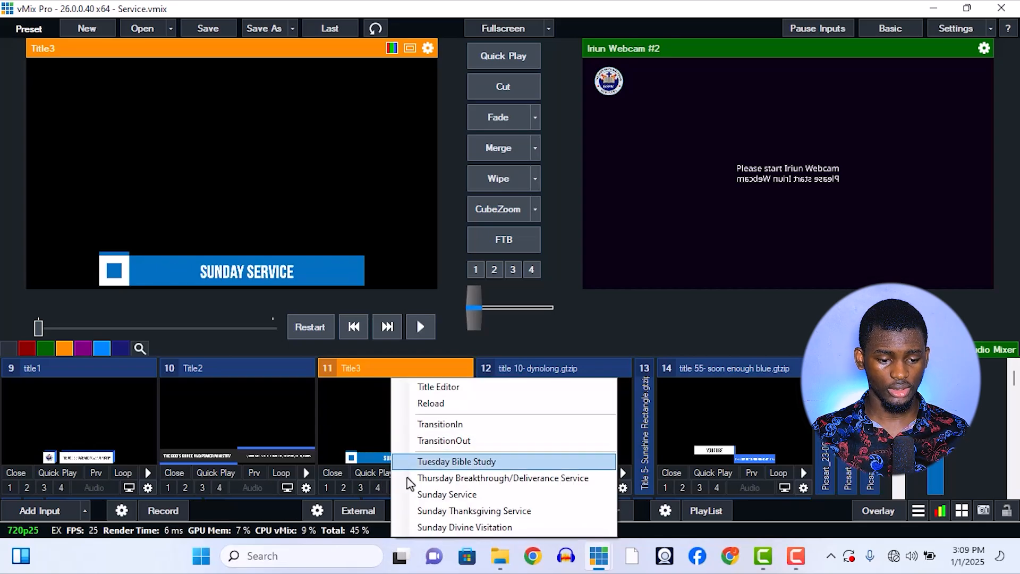
left_click(423, 511)
right_click(391, 448)
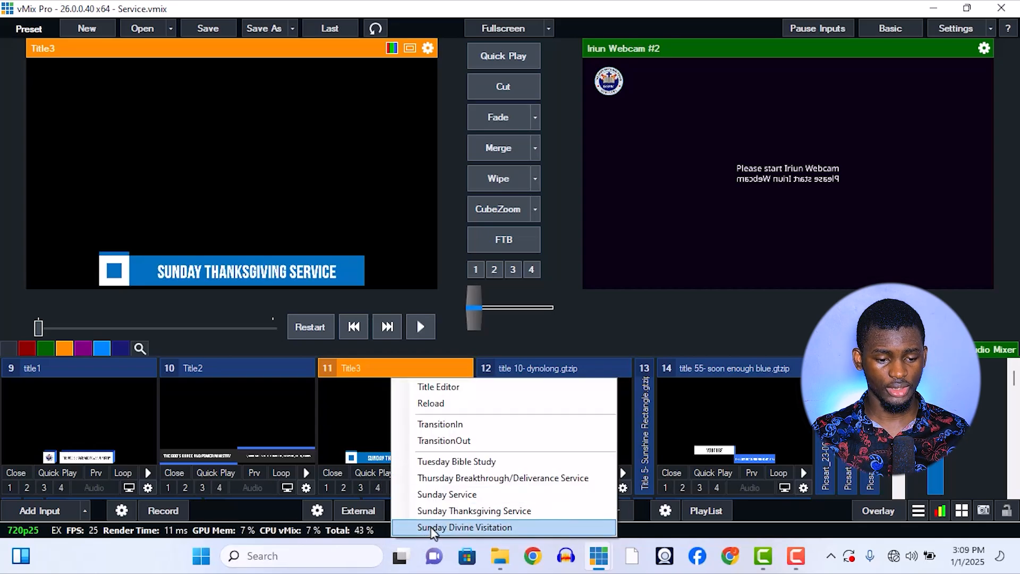
left_click(422, 526)
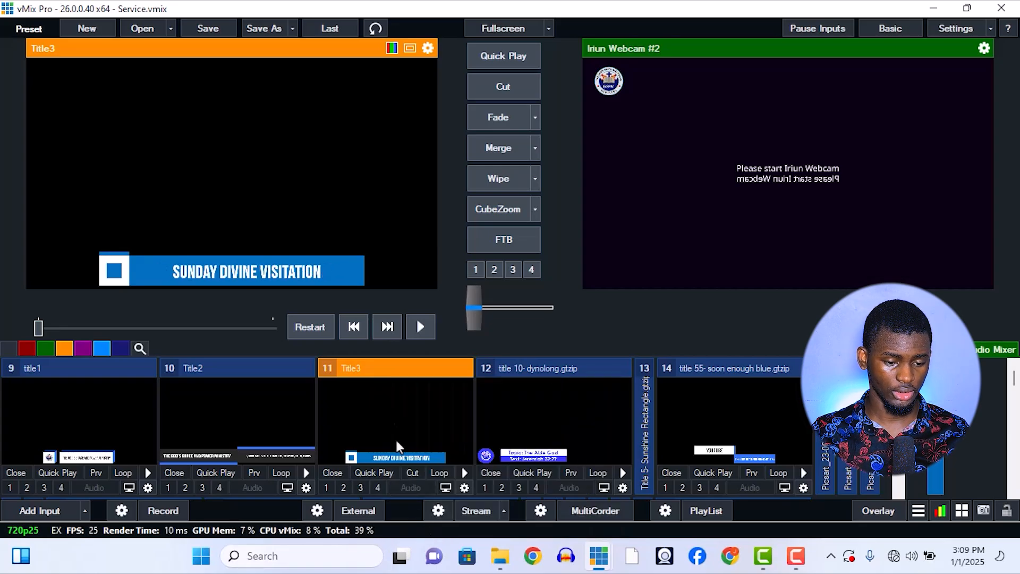
Set Title3's text to the Sunday Service preset and bring back the Overlay Loop script editor.
right_click(396, 442)
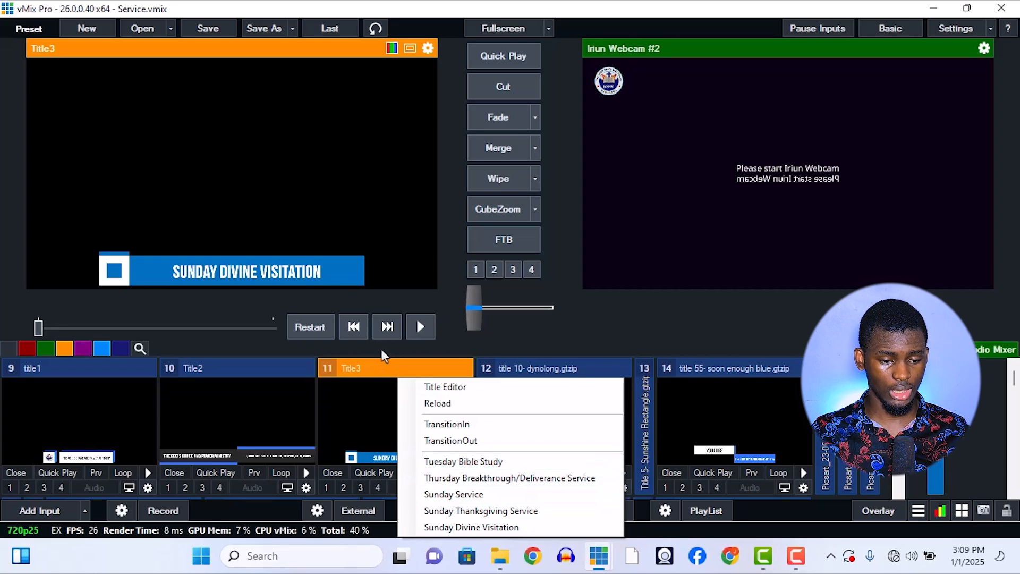
left_click(390, 420)
mouse_move(607, 568)
left_click(649, 499)
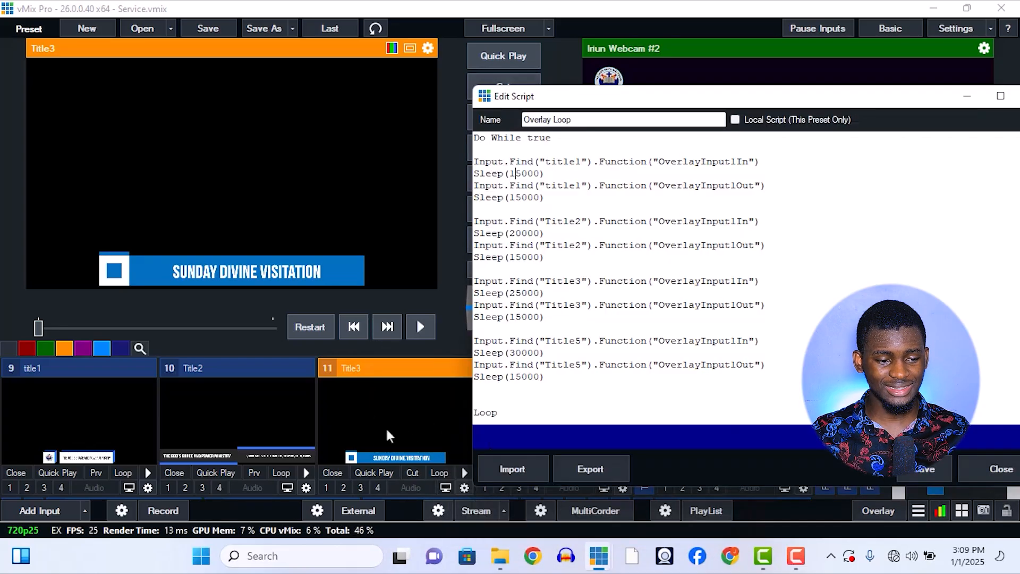
right_click(358, 423)
left_click(392, 491)
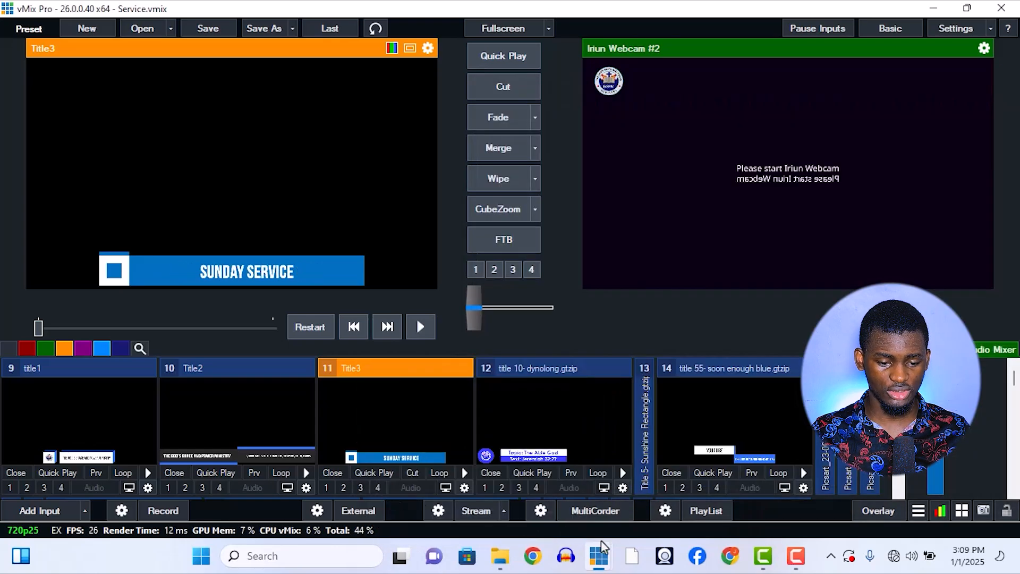
mouse_move(603, 548)
left_click(617, 497)
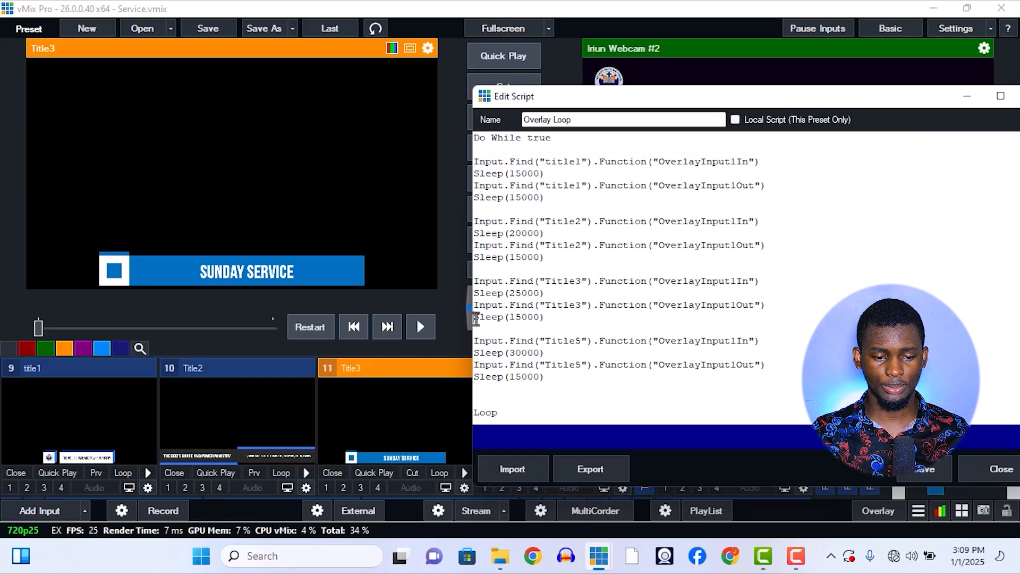
Examine the Sleep(15000) line that follows Title3's OverlayInput1Out call in the Overlay Loop script.
left_click_drag(477, 319, 547, 318)
left_click(560, 320)
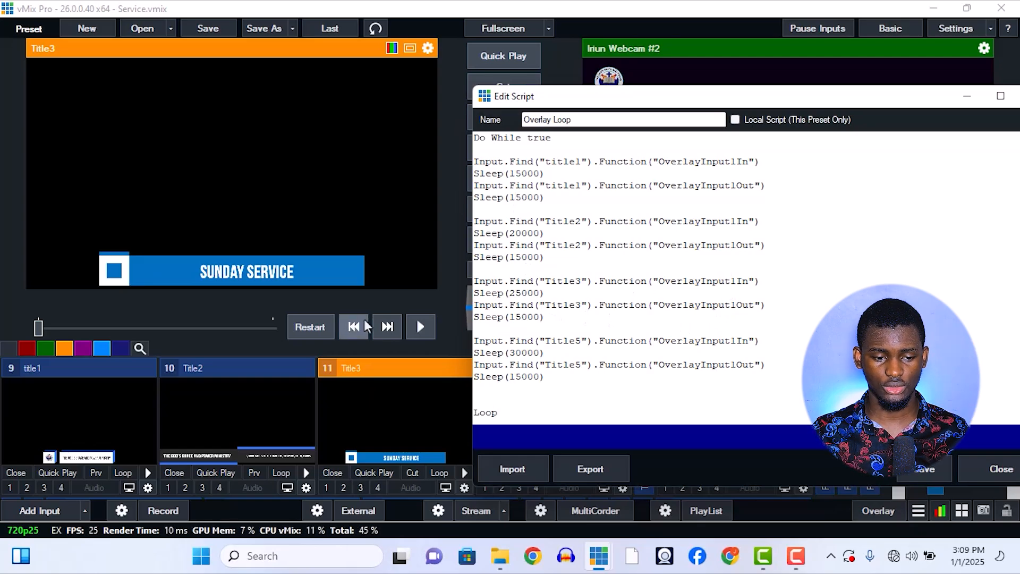
left_click(442, 294)
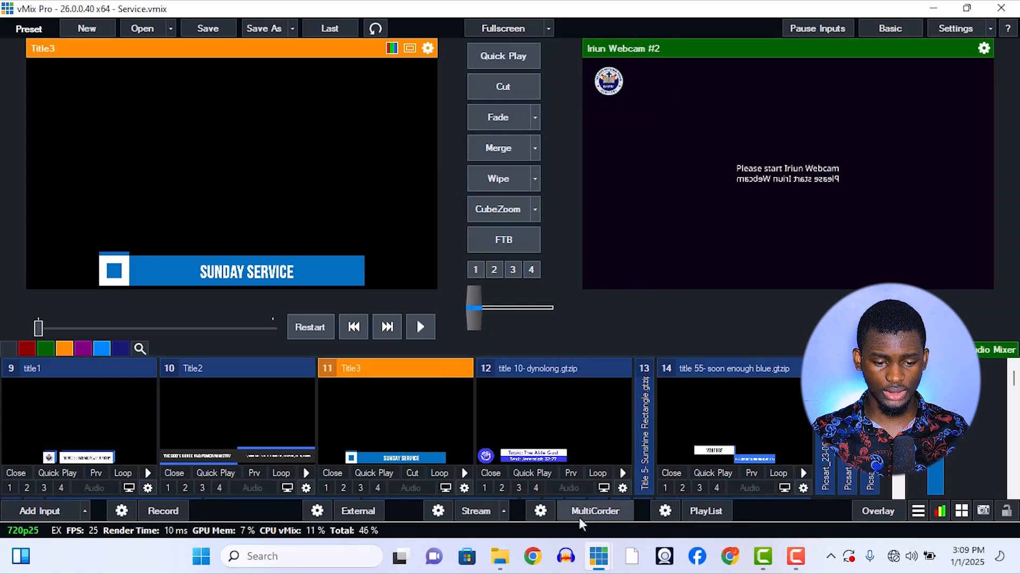
mouse_move(599, 556)
left_click(704, 478)
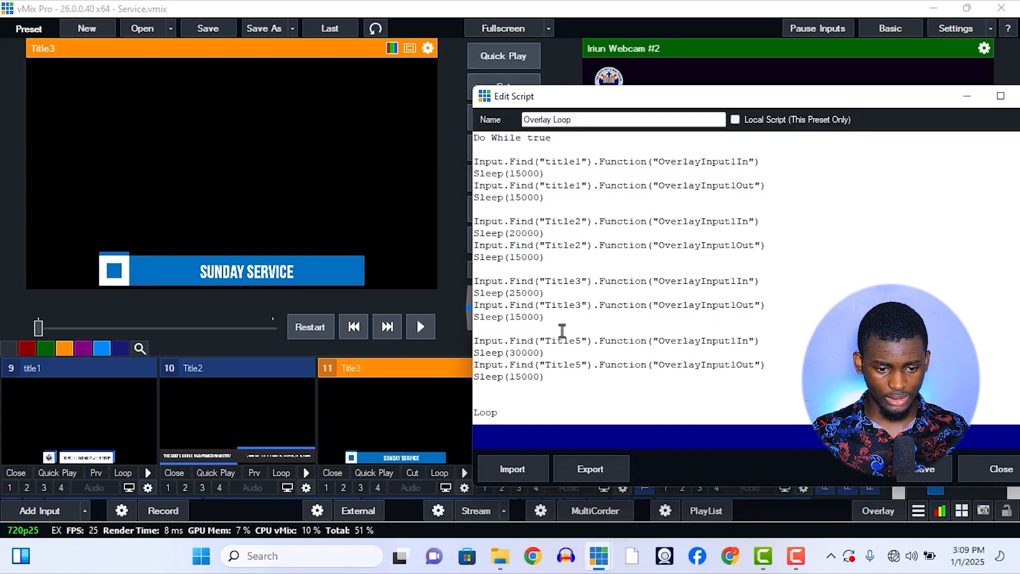
Preview Title5, set its text to the second "Ministering" name preset and bring back the Overlay Loop script.
left_click(439, 351)
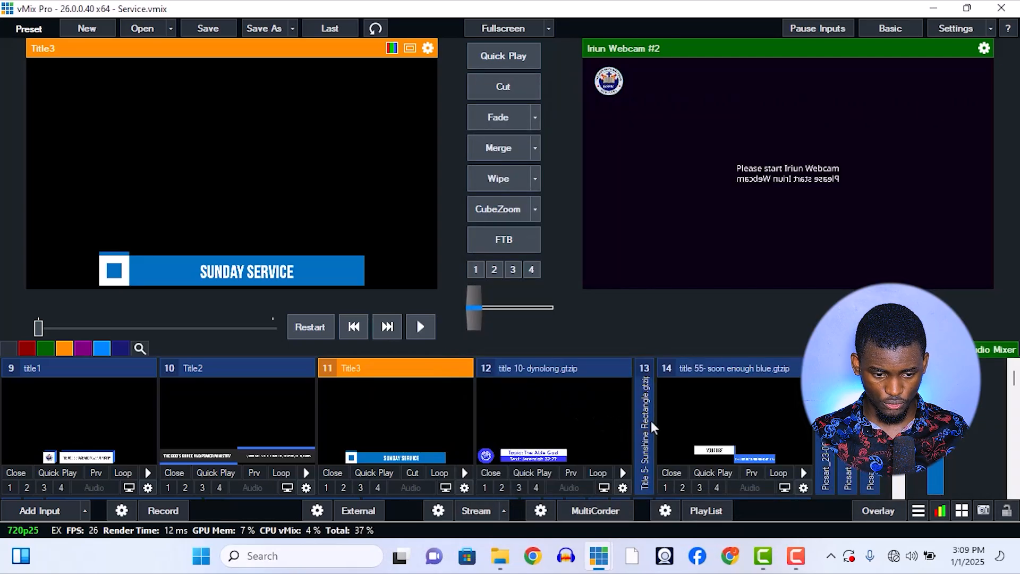
scroll(649, 419, "up", 2)
left_click(582, 407)
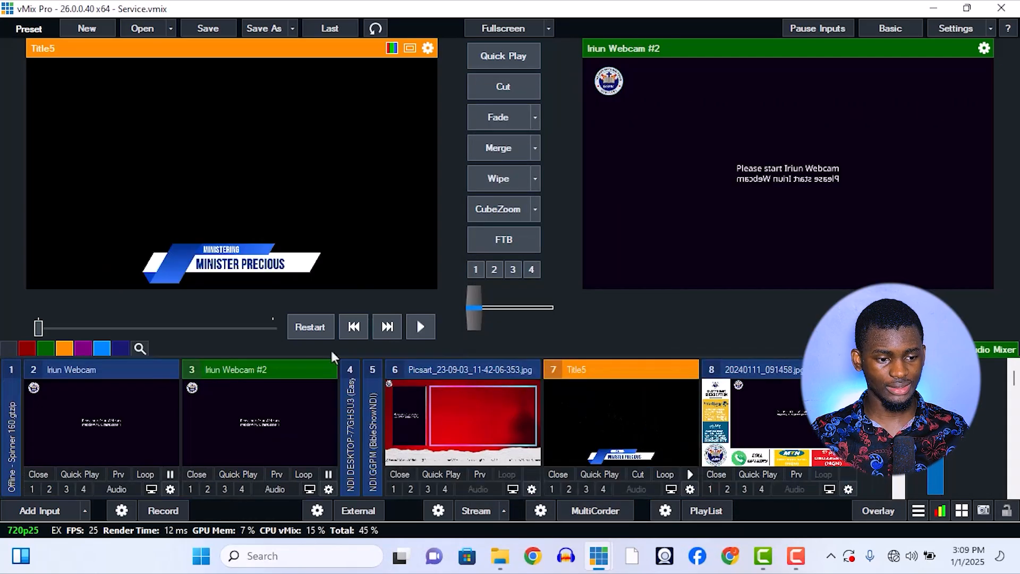
right_click(628, 379)
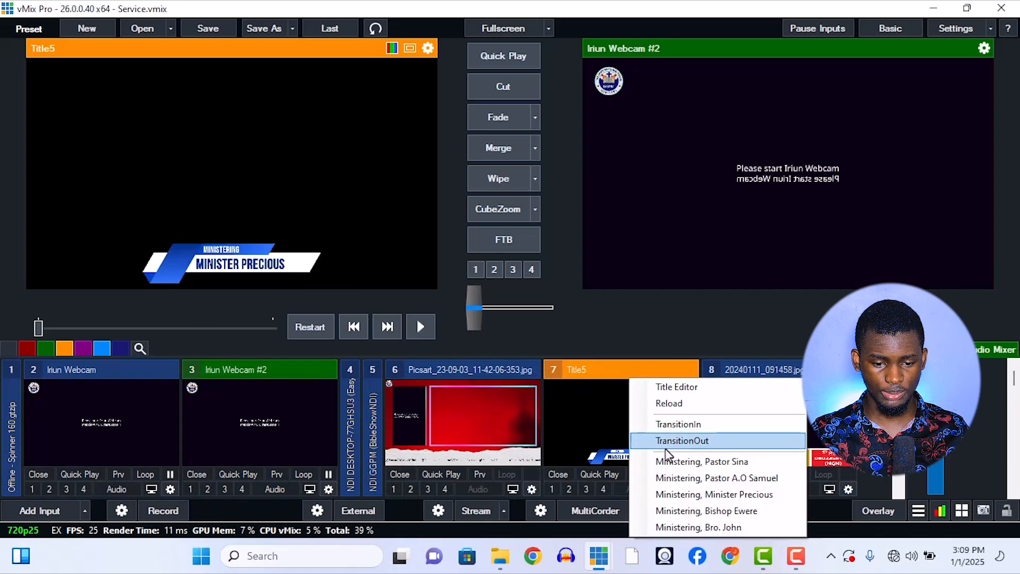
left_click(673, 479)
mouse_move(602, 550)
left_click(631, 483)
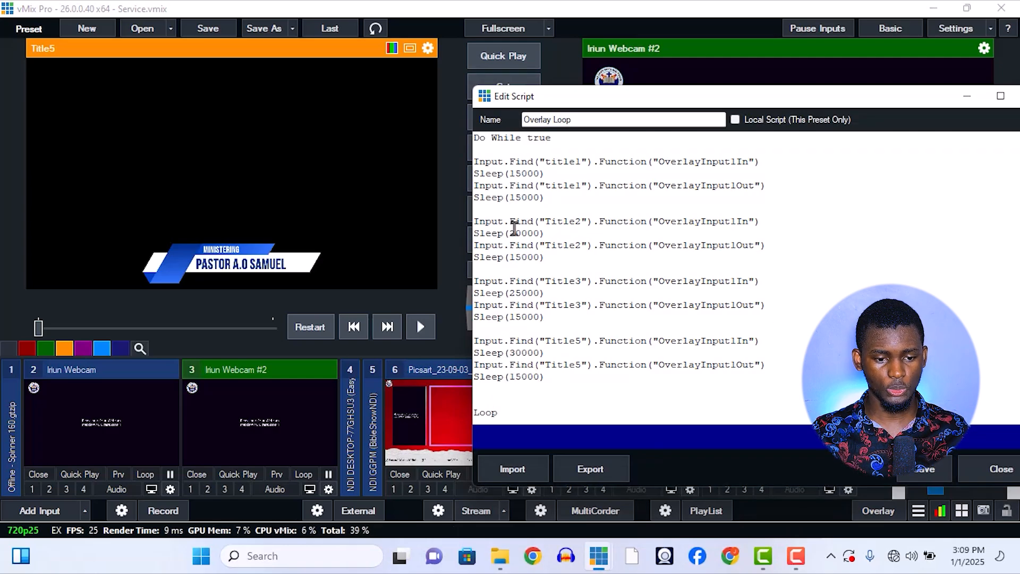
Check Title5's display delay in the Overlay Loop script, save the script and close the editor.
left_click(513, 353)
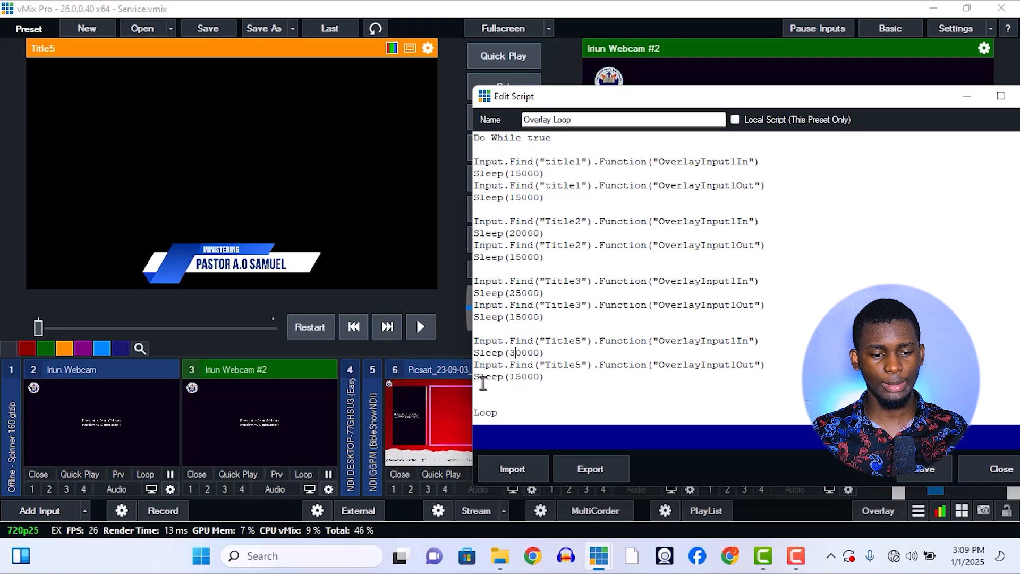
left_click(941, 469)
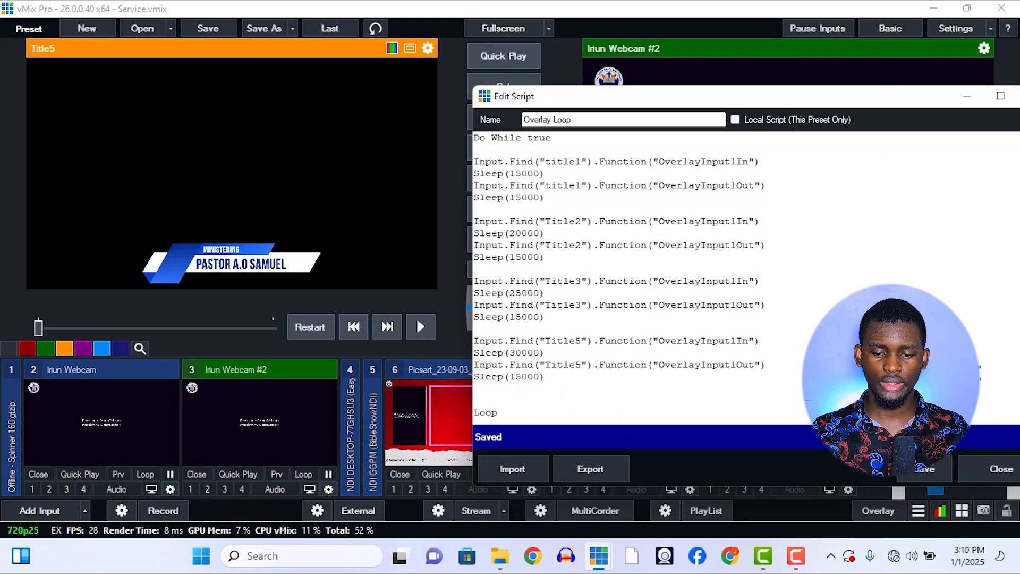
left_click(993, 468)
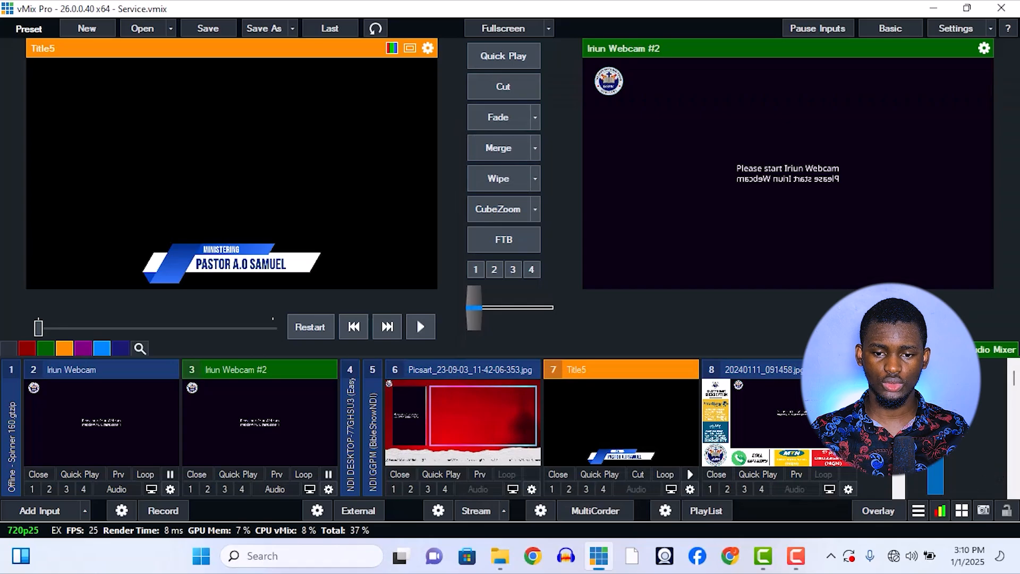
Start the Overlay Loop script from the Scripting settings and close the Settings window.
left_click(952, 29)
left_click(202, 379)
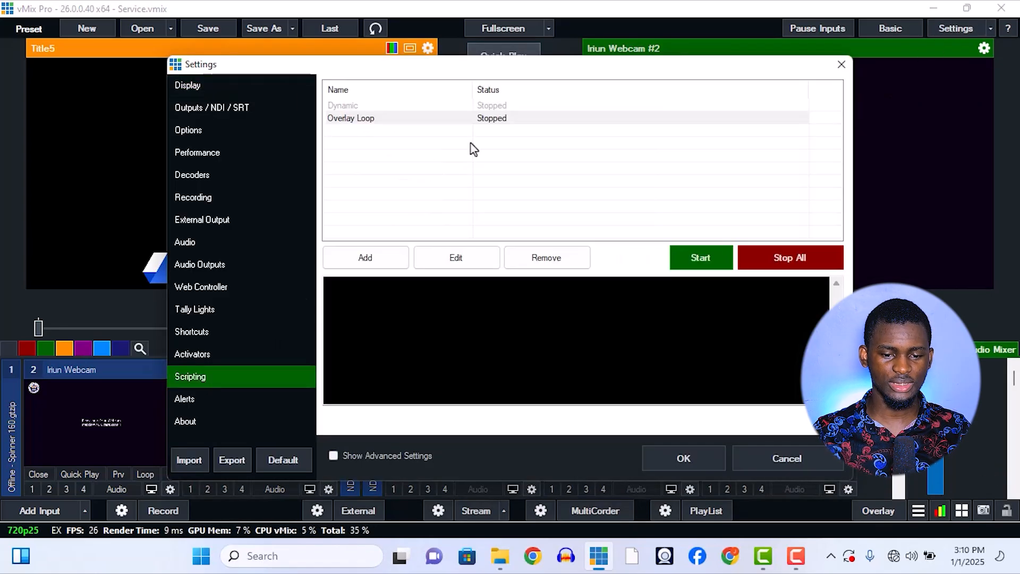
left_click(690, 250)
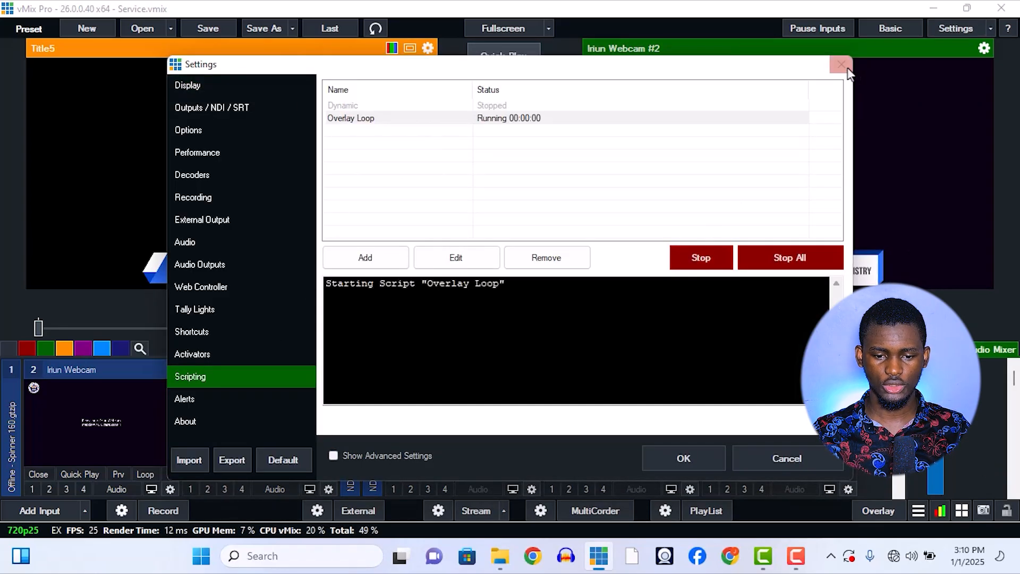
left_click(842, 64)
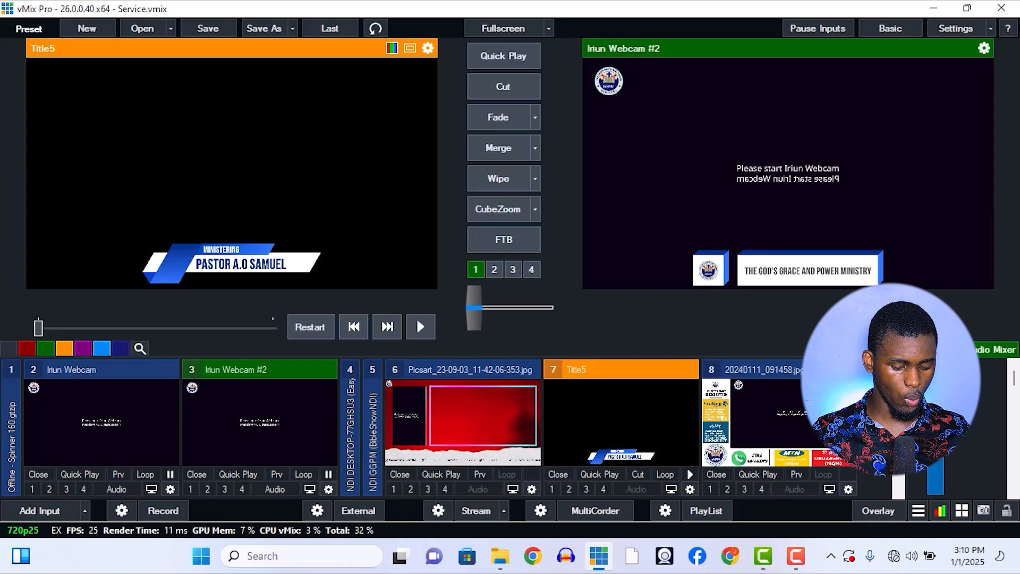
Preview the Iriun Webcam input followed by Iriun Webcam #2 while the overlay script runs.
key("F1")
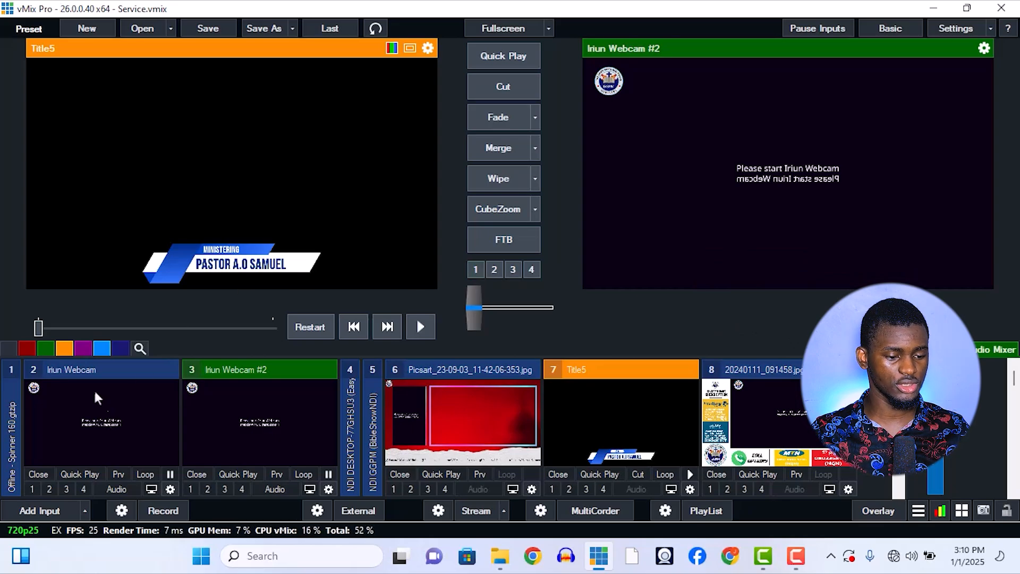
left_click(119, 474)
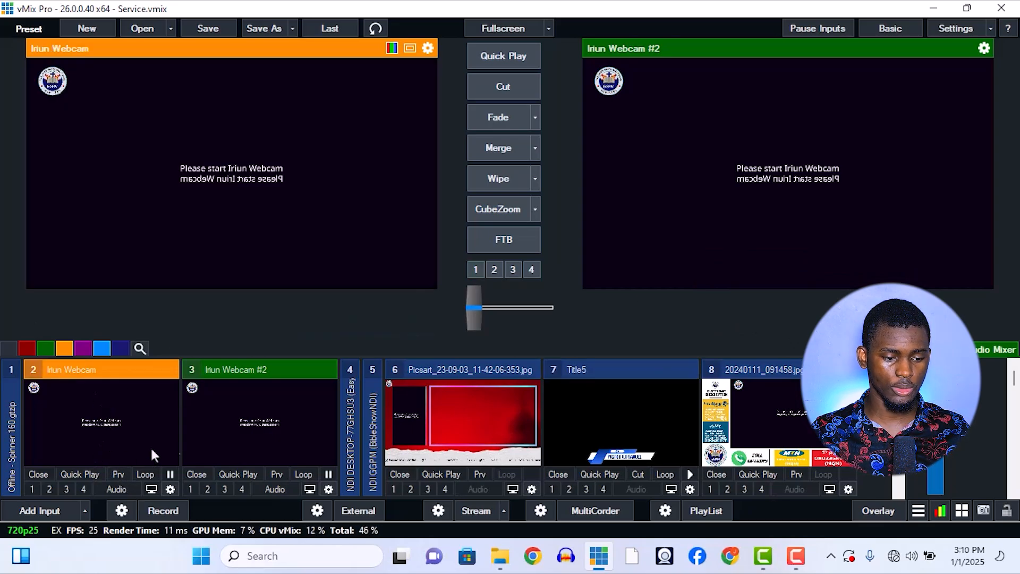
left_click(281, 472)
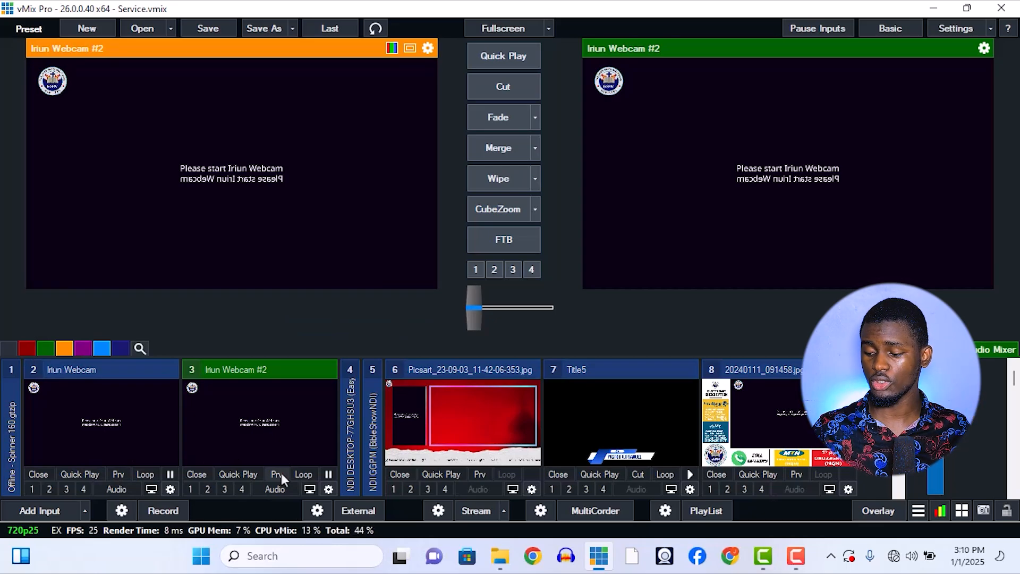
Switch the live output to Iriun Webcam while the Title2 overlay is showing.
key("1")
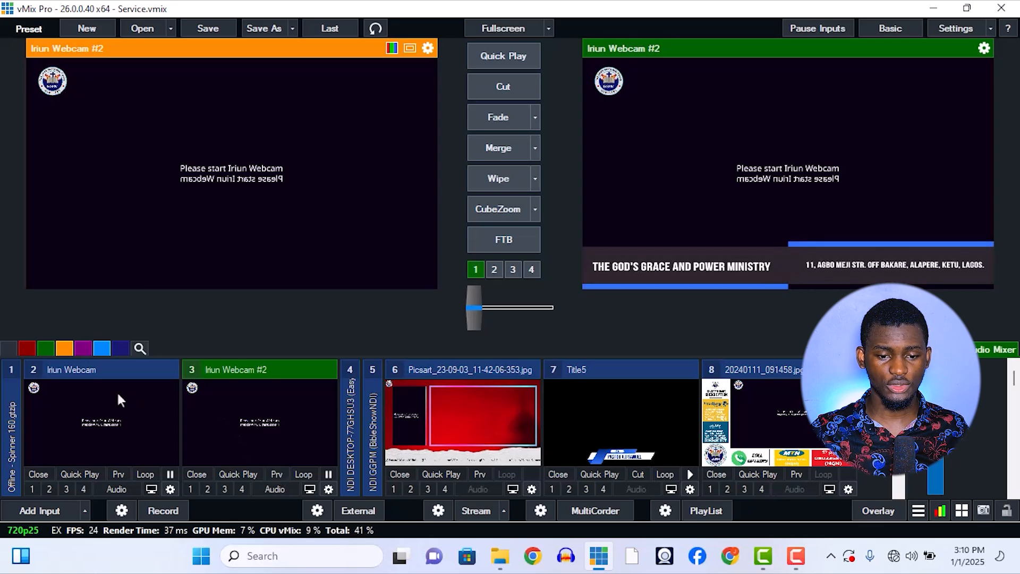
left_click(116, 391)
left_click(127, 394)
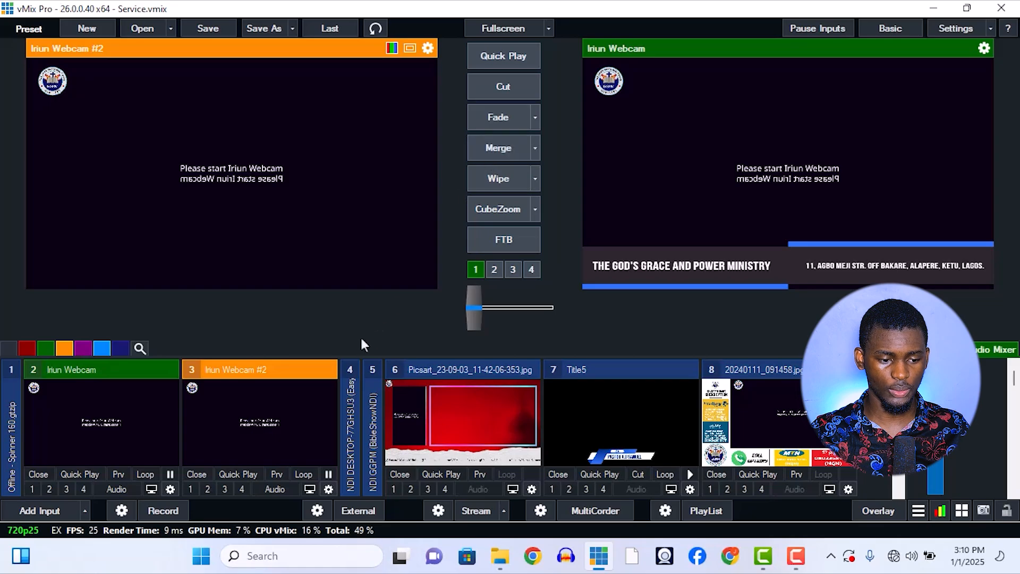
Test the Fade and Merge transitions between Iriun Webcam #2 and Iriun Webcam on the live output.
key("f")
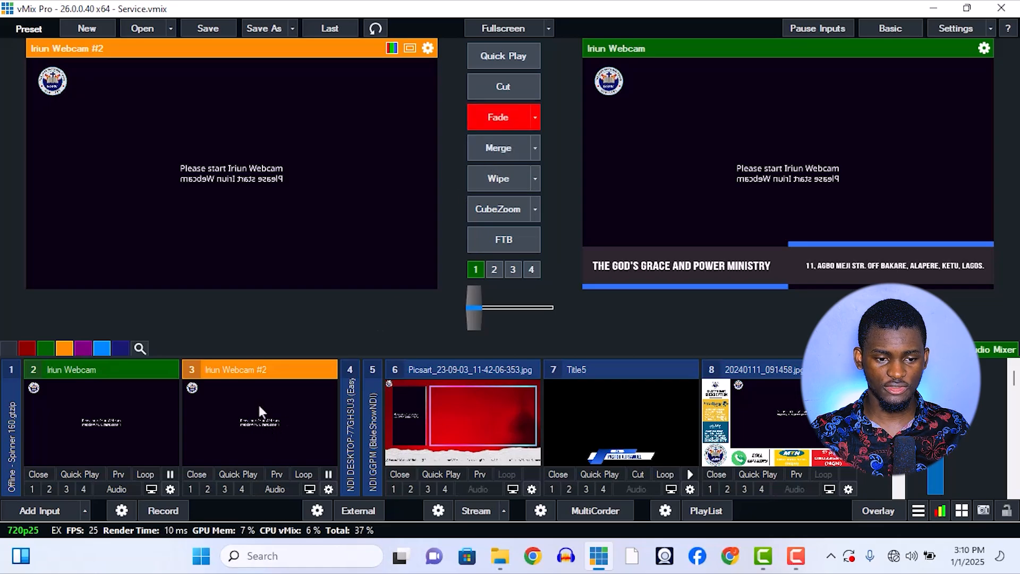
key("m")
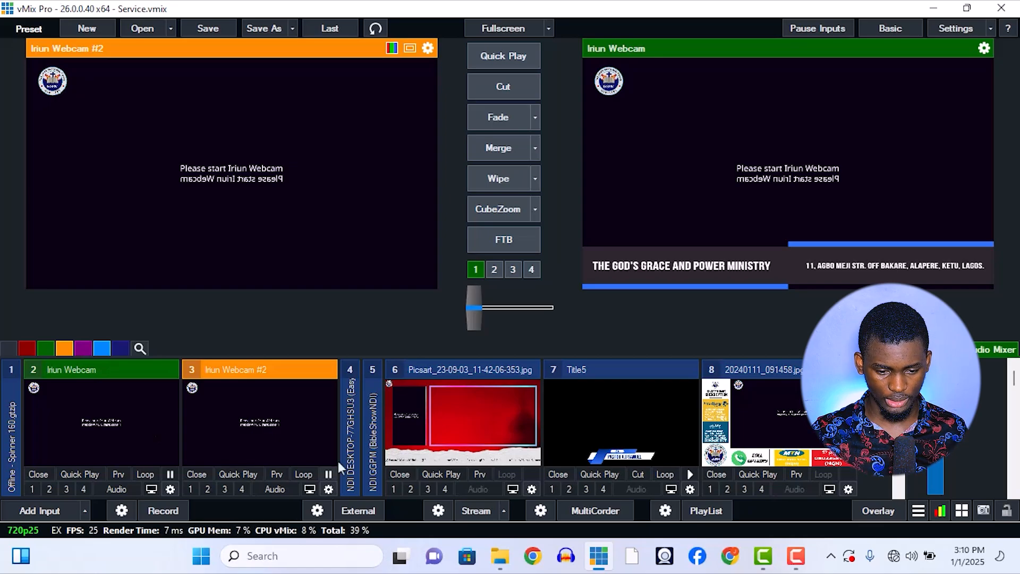
Open the Iriun Webcam app to bring in the phone feed on Camera #1, and minimize its window.
left_click(659, 553)
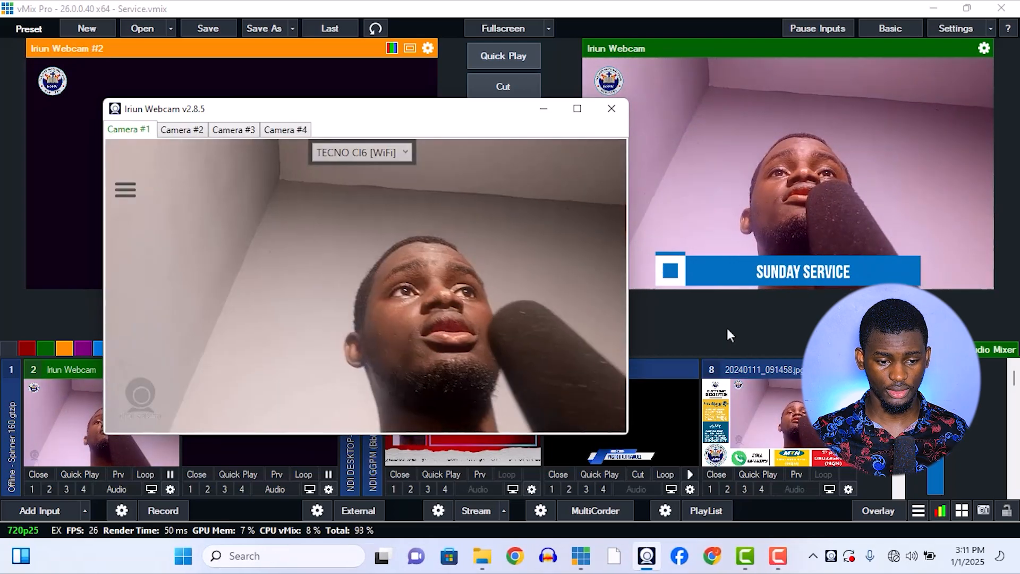
left_click(653, 313)
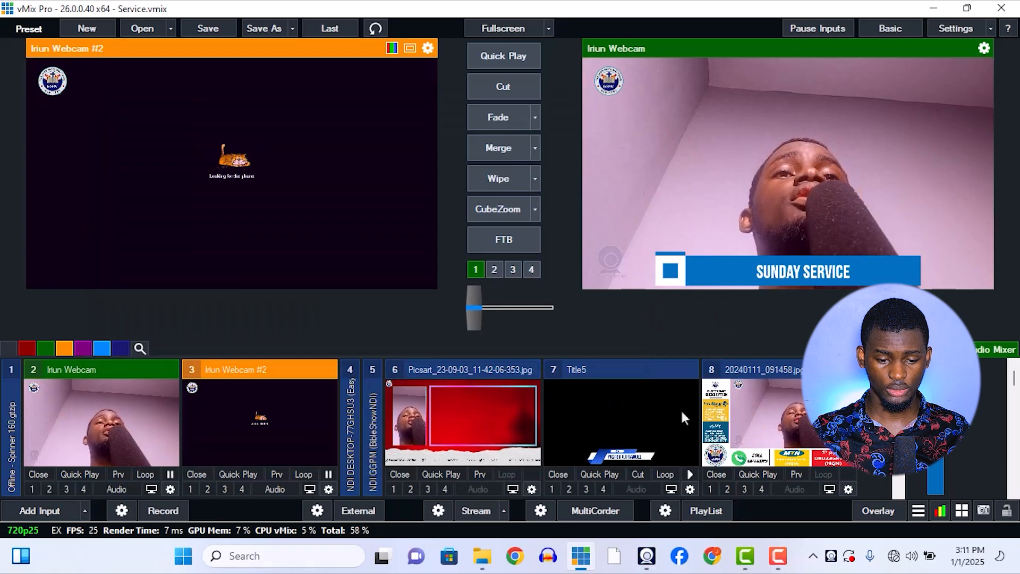
left_click(647, 556)
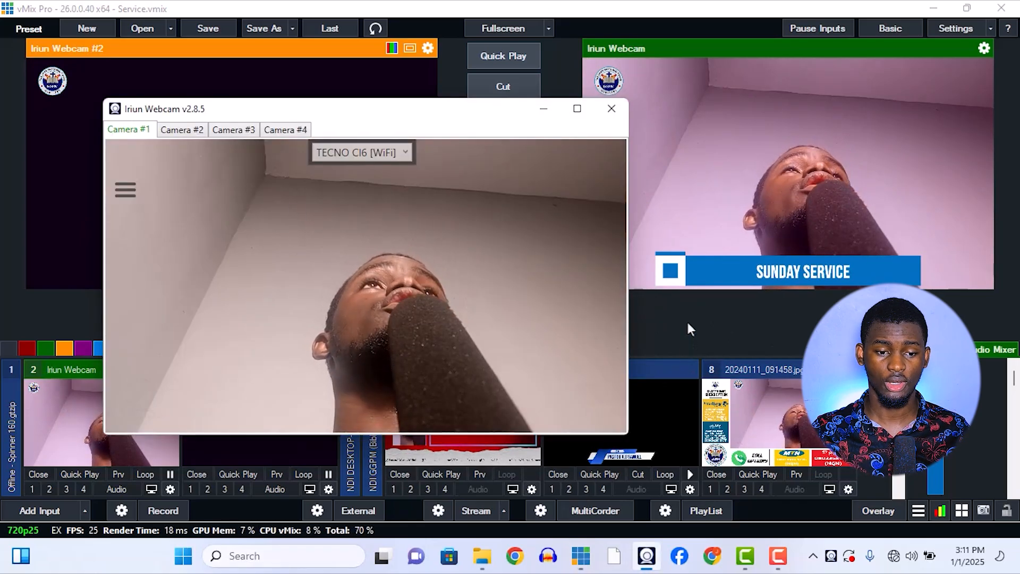
left_click(545, 111)
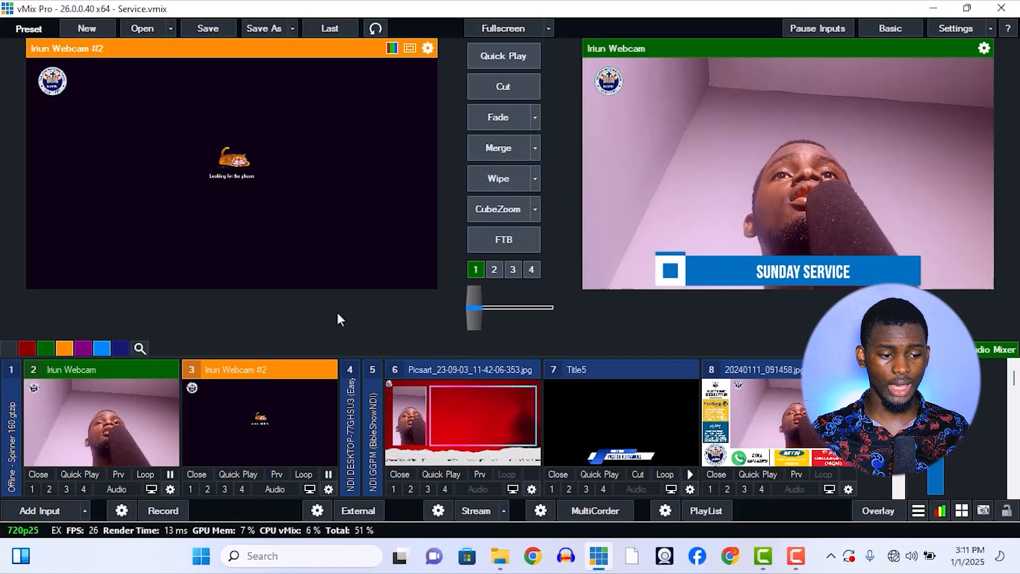
Set the Iriun Webcam input's mouse click action to Transition2 and close its settings.
left_click(168, 490)
left_click(142, 50)
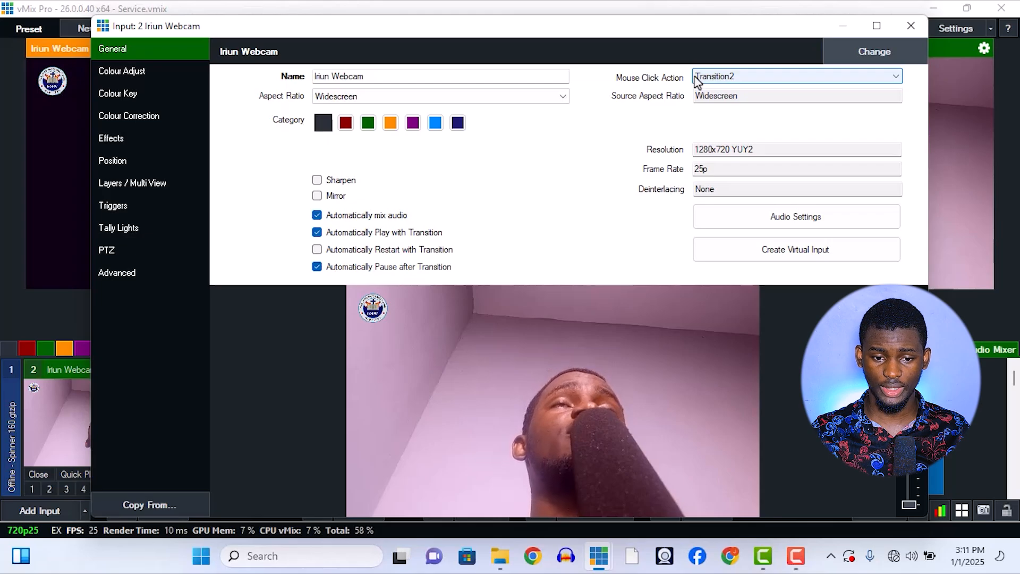
left_click(740, 80)
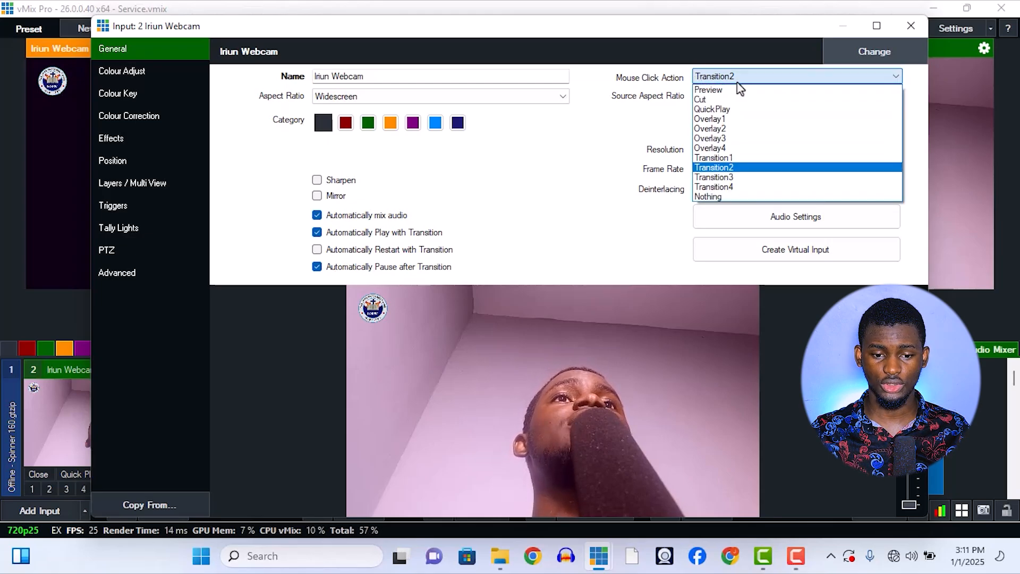
left_click(698, 169)
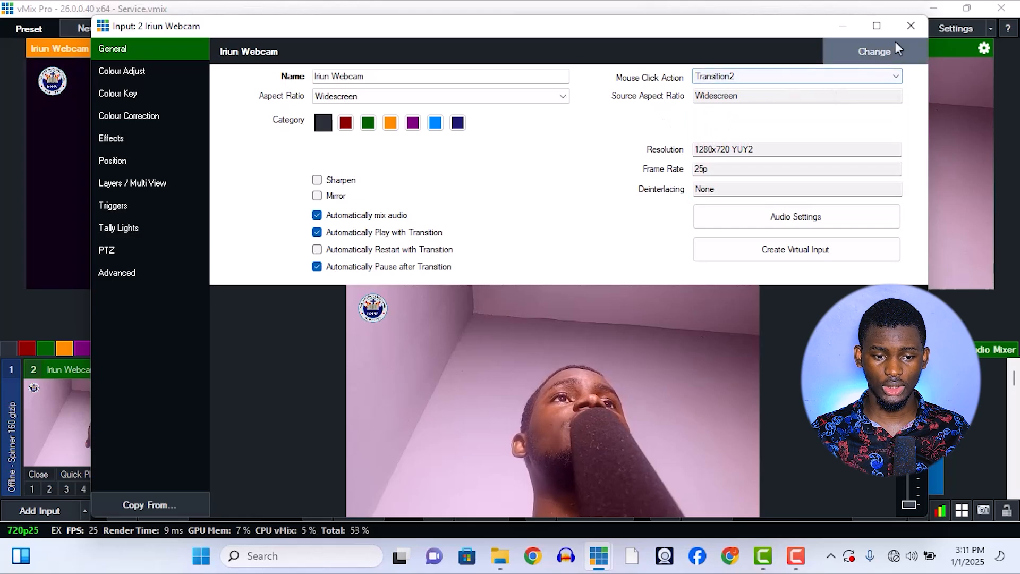
left_click(911, 26)
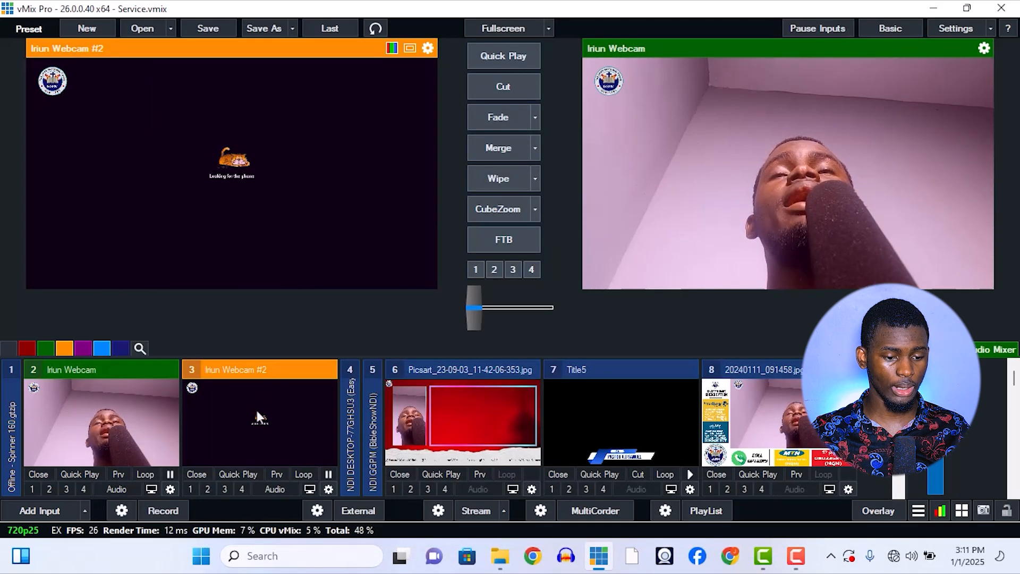
Set the Iriun Webcam #2 input's mouse click action to Transition1 and close its settings.
left_click(328, 489)
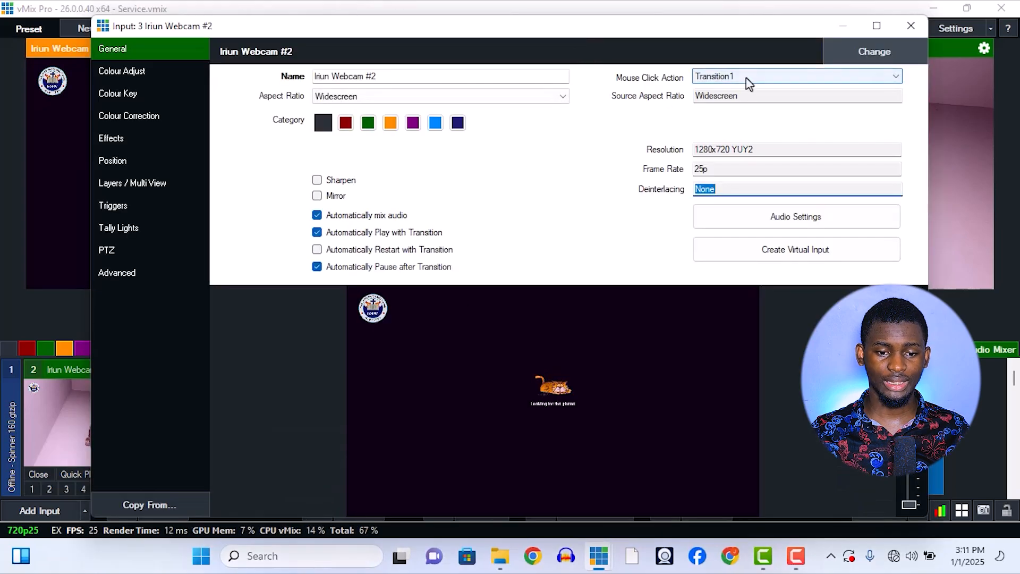
left_click(712, 79)
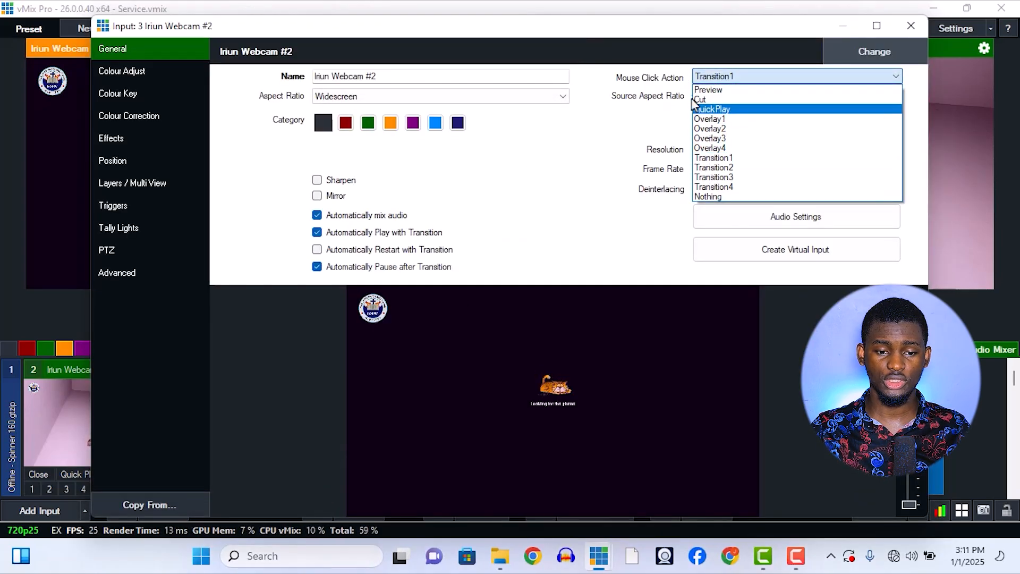
left_click(723, 158)
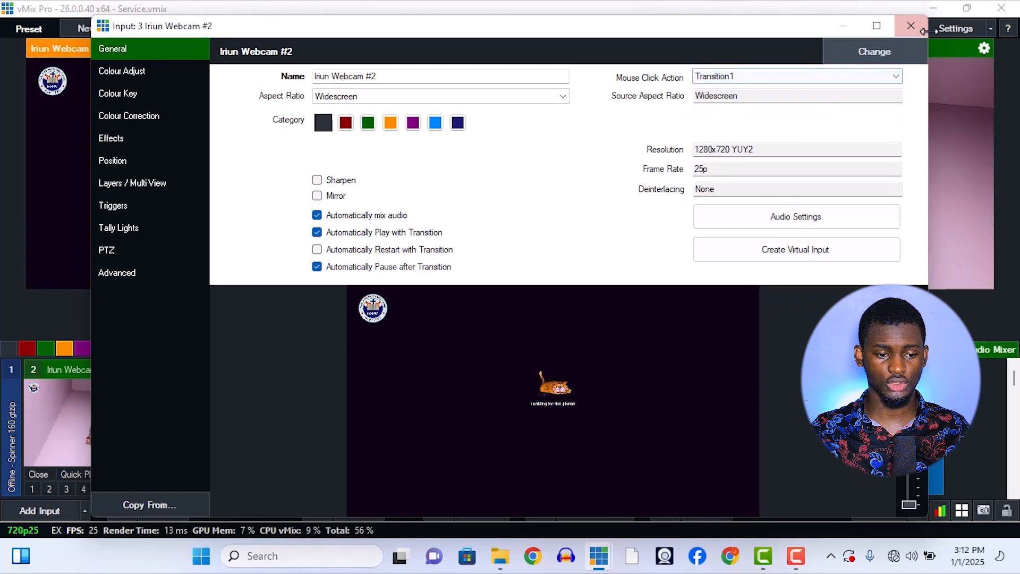
left_click(911, 25)
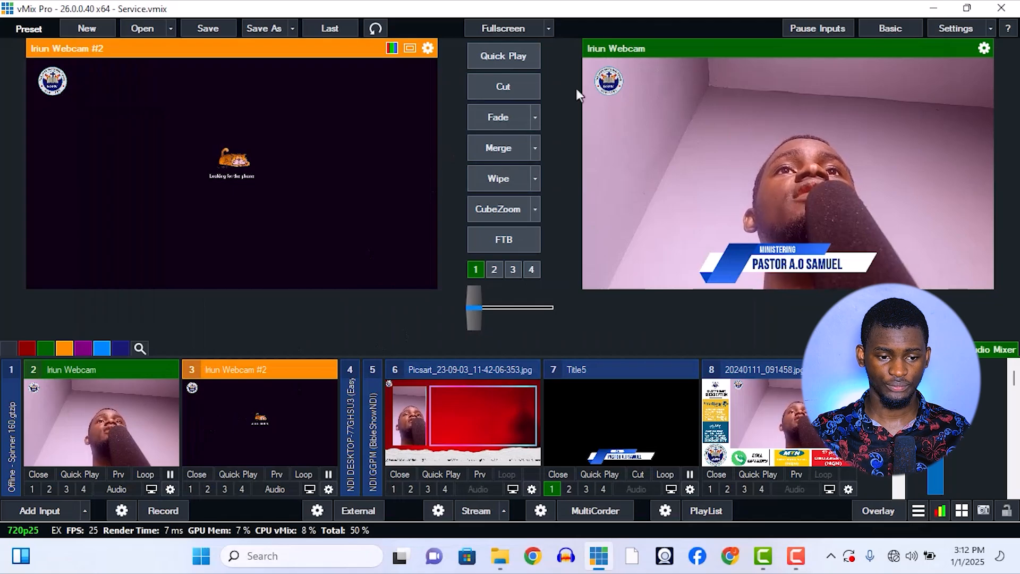
Test the mouse click actions by switching live to Iriun Webcam #2 and back to Iriun Webcam.
left_click(133, 416)
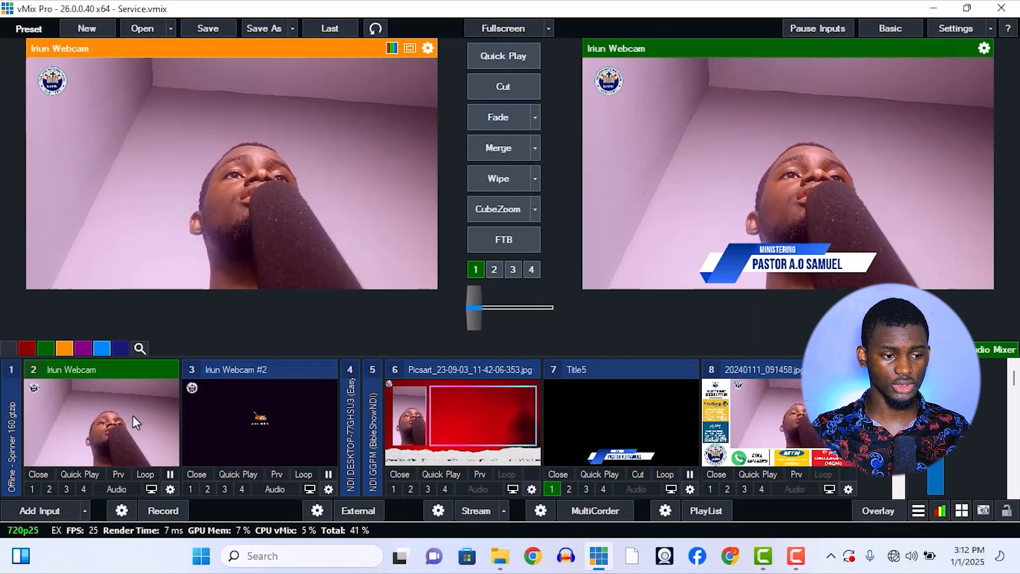
left_click(237, 419)
left_click(136, 425)
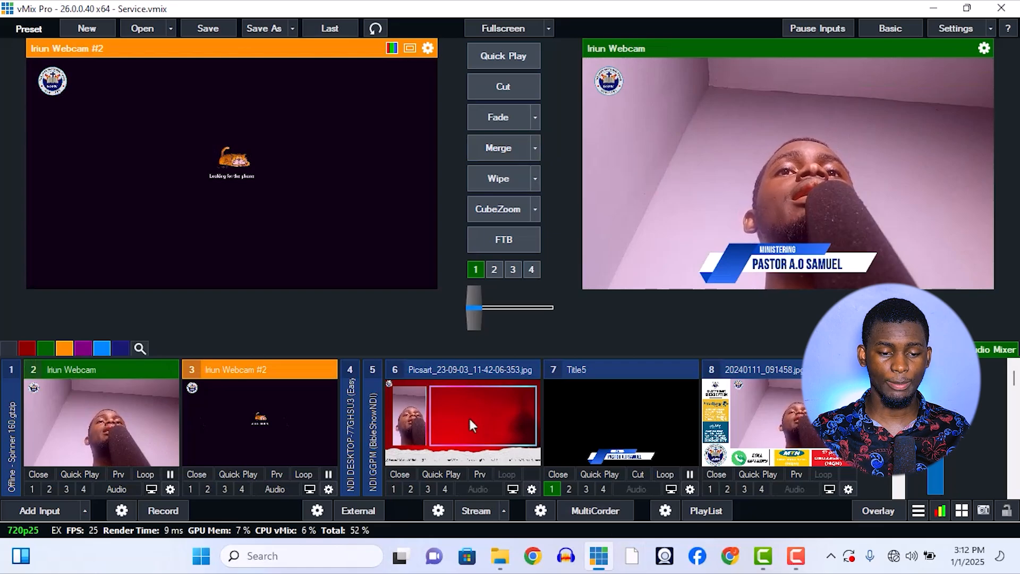
Preview the Picsart_23-09-03_11-42-06-353.jpg input and switch it live and back with Iriun Webcam several times using the Merge transition.
left_click(480, 474)
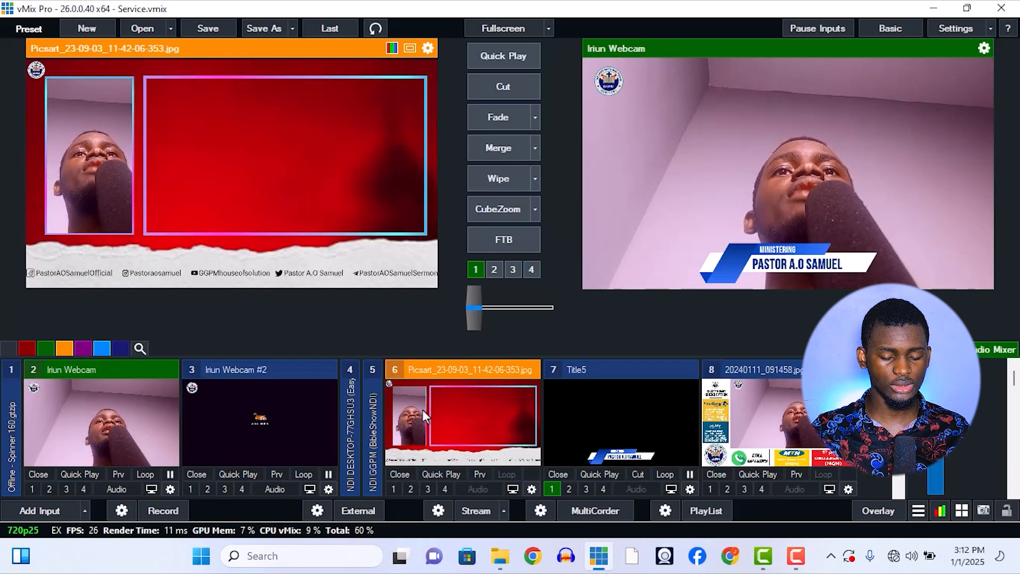
key("m")
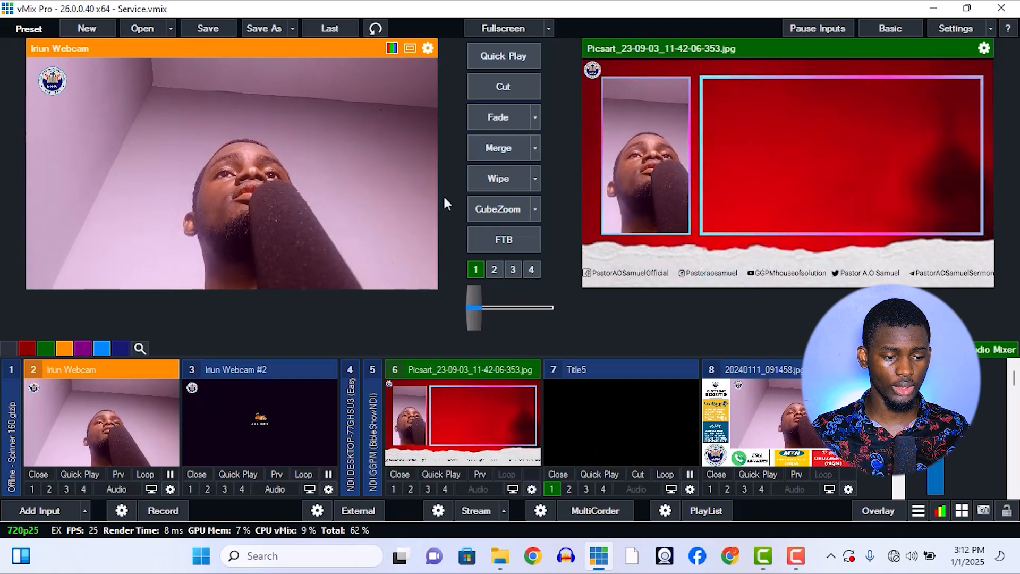
key("m")
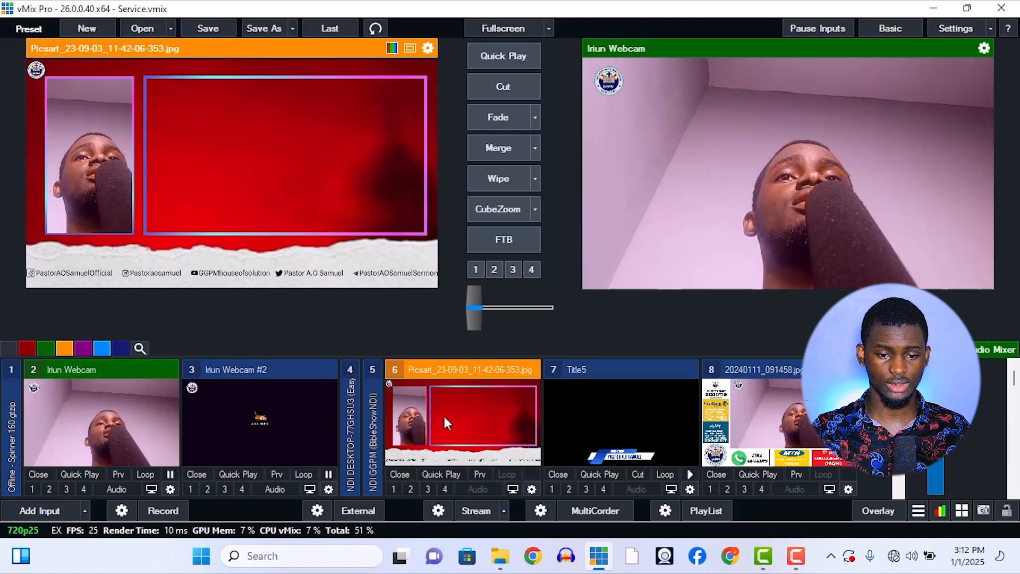
key("m")
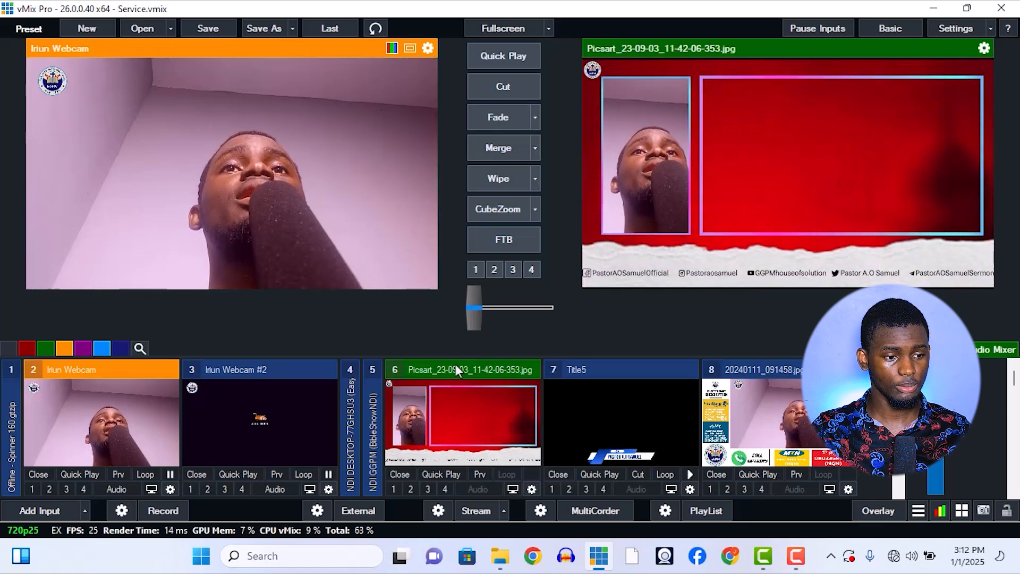
left_click(509, 141)
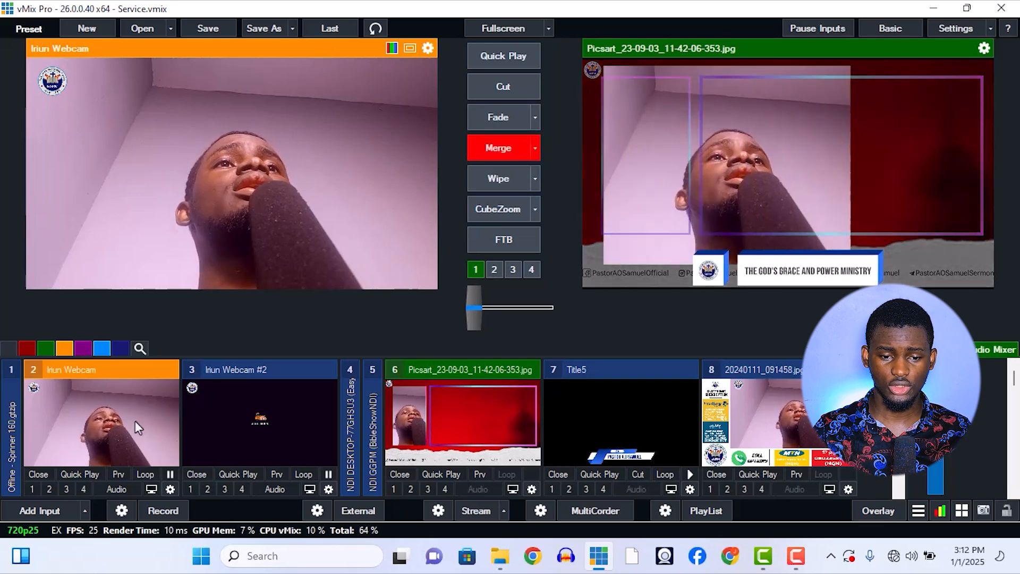
left_click(495, 407)
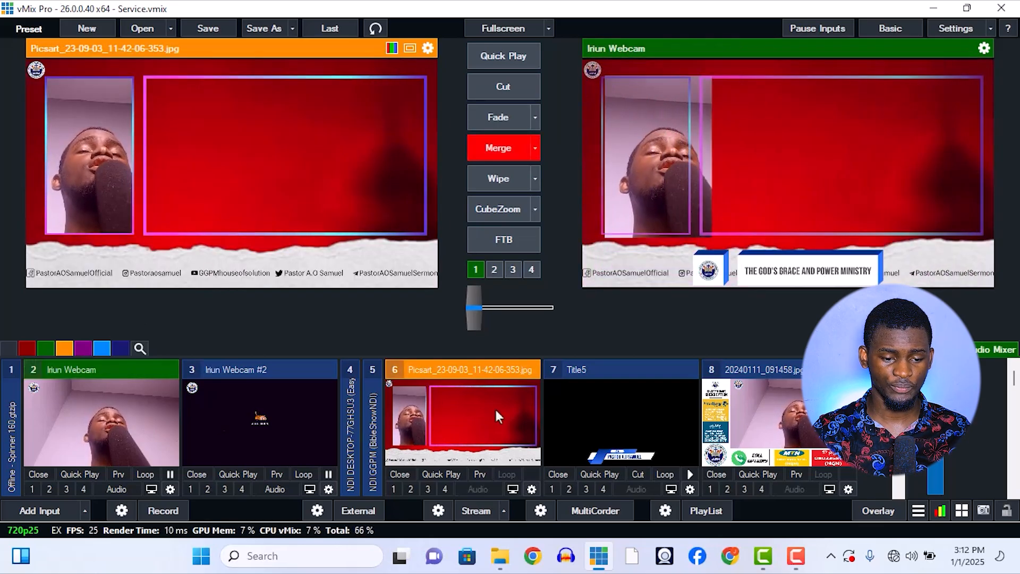
Check the general settings of the Picsart_23-09-03_11-42-06-353.jpg input and close them.
left_click(532, 489)
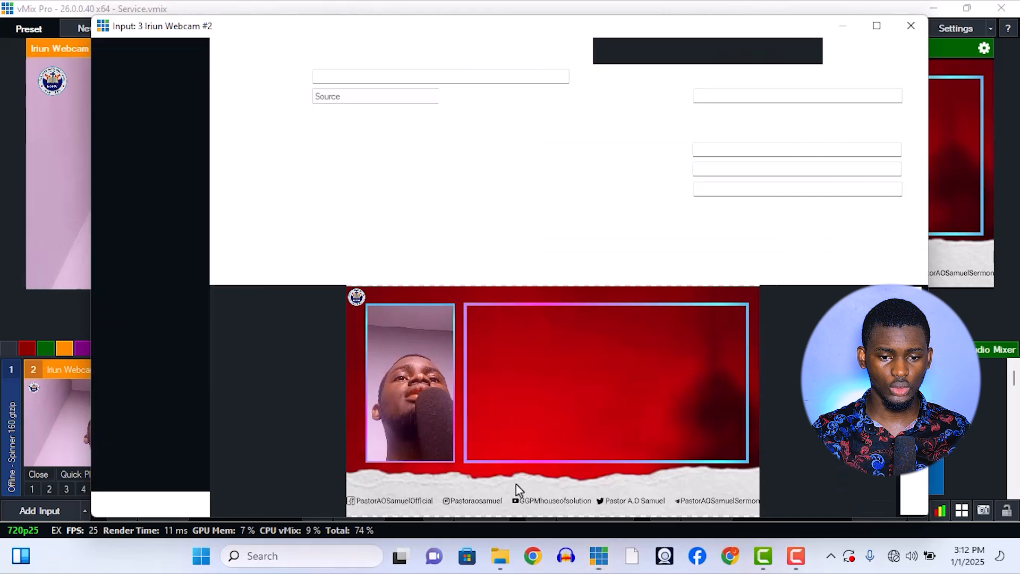
left_click(912, 26)
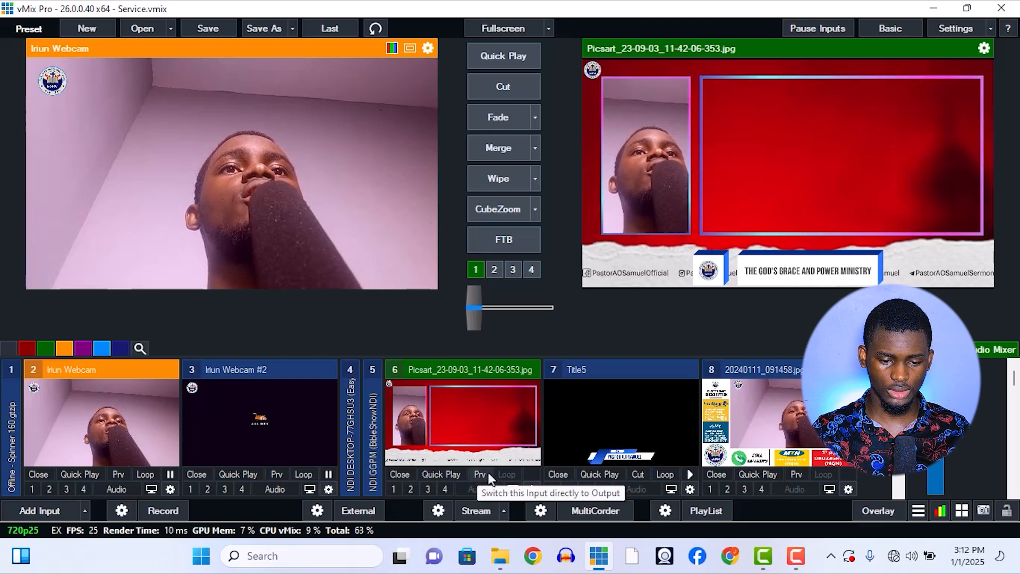
Set the Title5 input's mouse click action to Transition1 and close its settings.
left_click(639, 411)
left_click(690, 489)
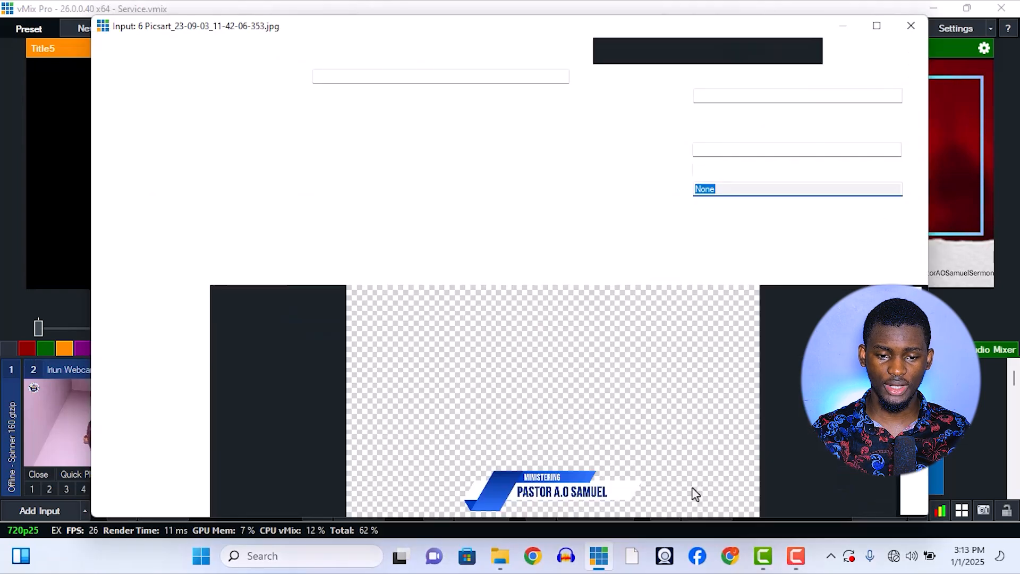
left_click(752, 77)
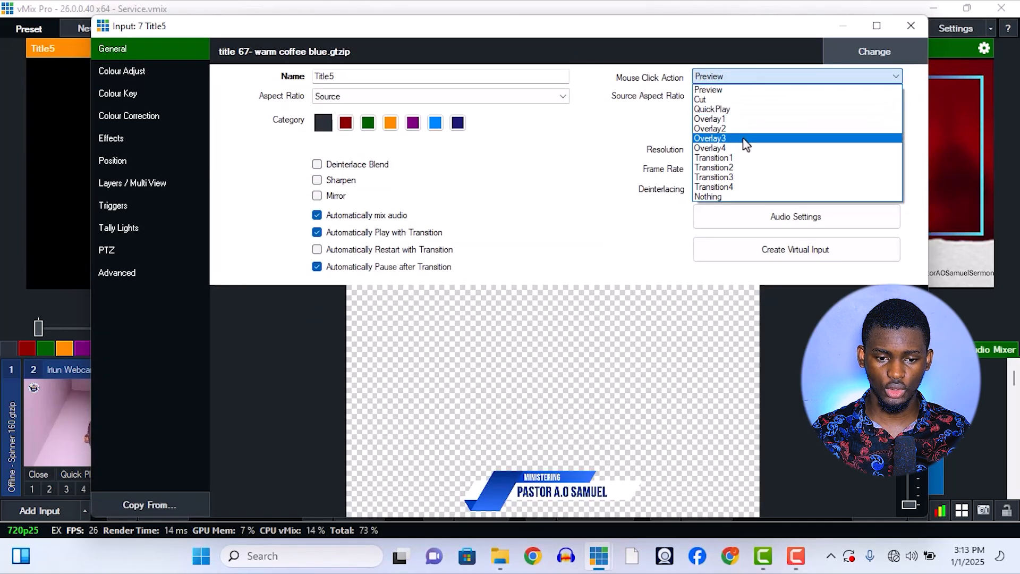
left_click(745, 157)
left_click(911, 25)
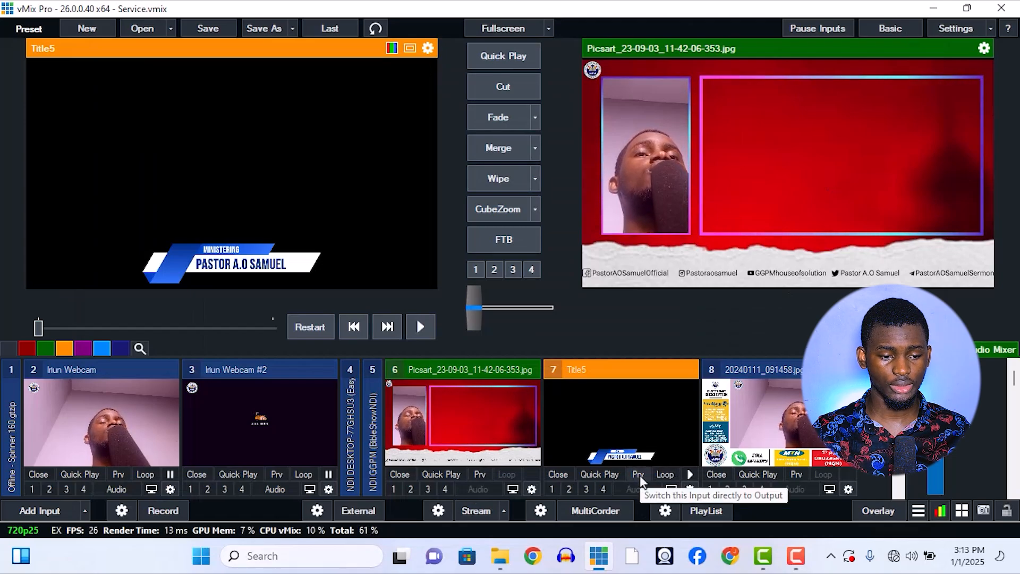
Restore the Title5 input's mouse click action to Preview and close its settings.
left_click(690, 489)
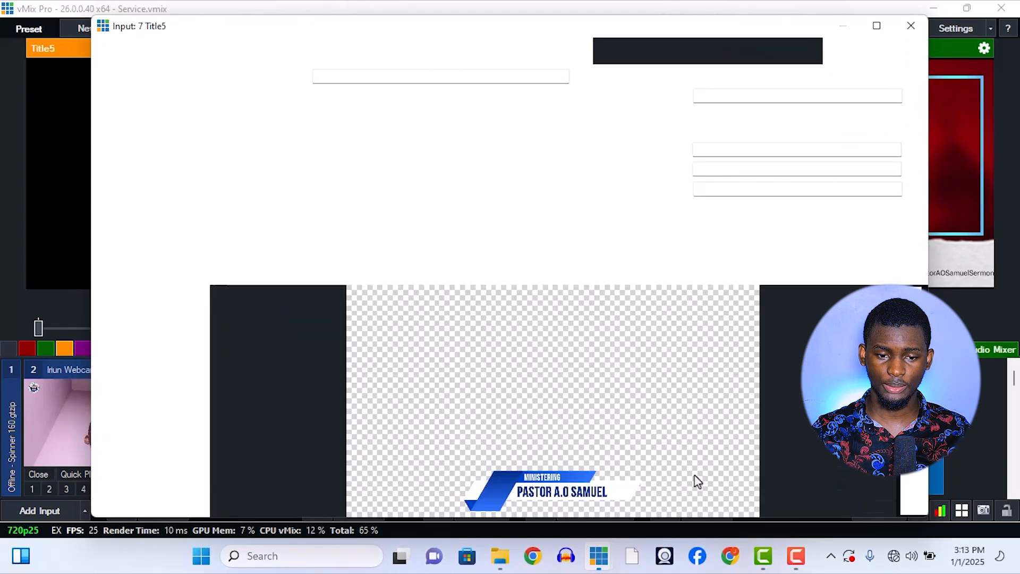
left_click(726, 78)
scroll(727, 85, "up", 1)
left_click(726, 85)
left_click(911, 25)
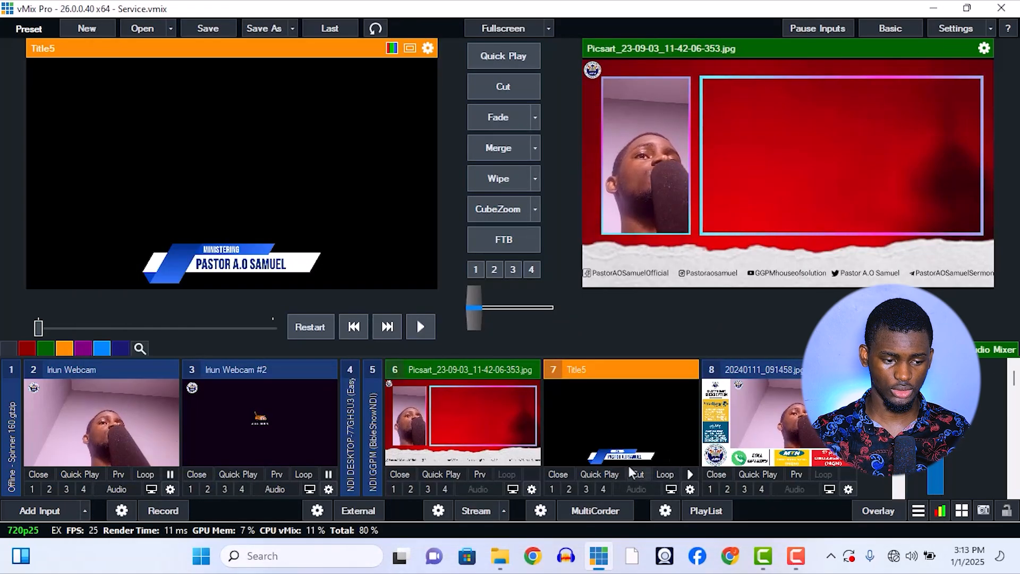
Preview Iriun Webcam and Iriun Webcam #2, and merge the live output back and forth between Iriun Webcam and the Picsart image.
left_click(118, 475)
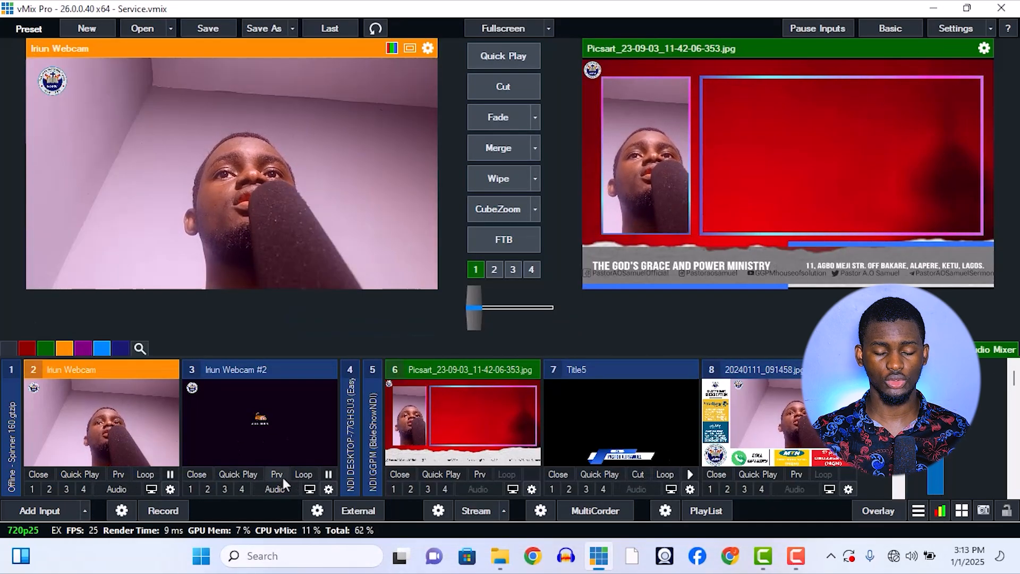
left_click(278, 475)
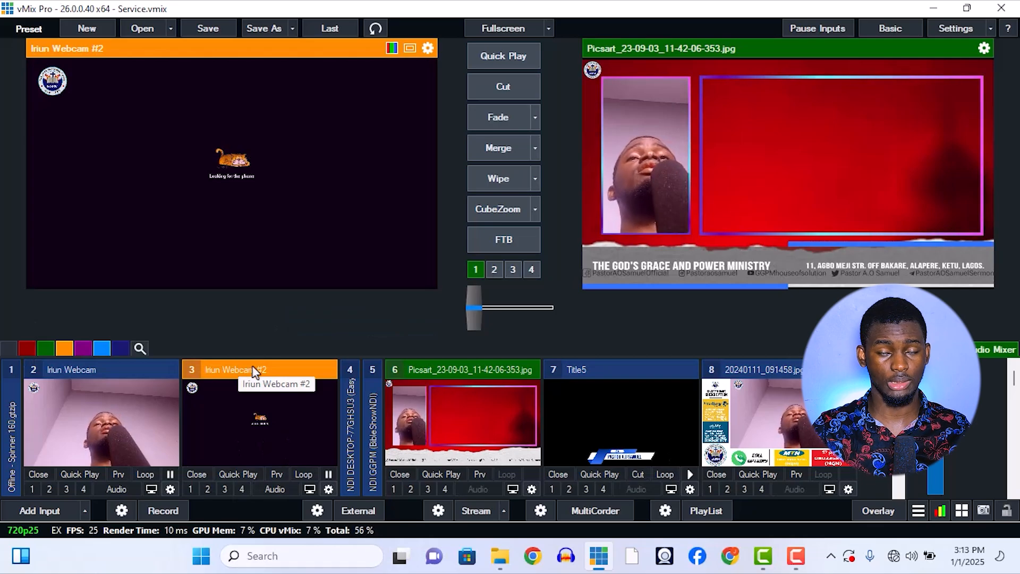
left_click(138, 414)
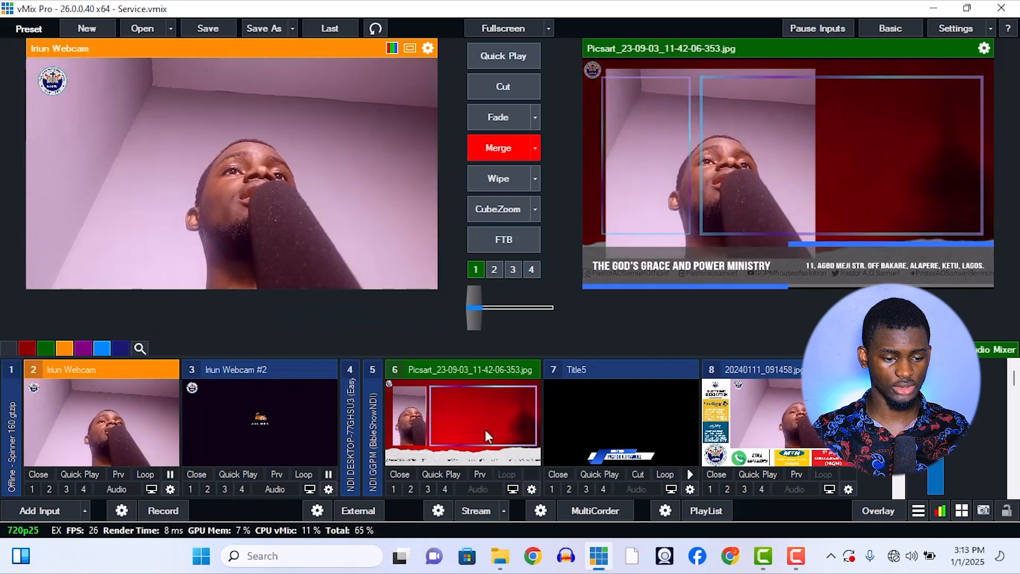
left_click(483, 401)
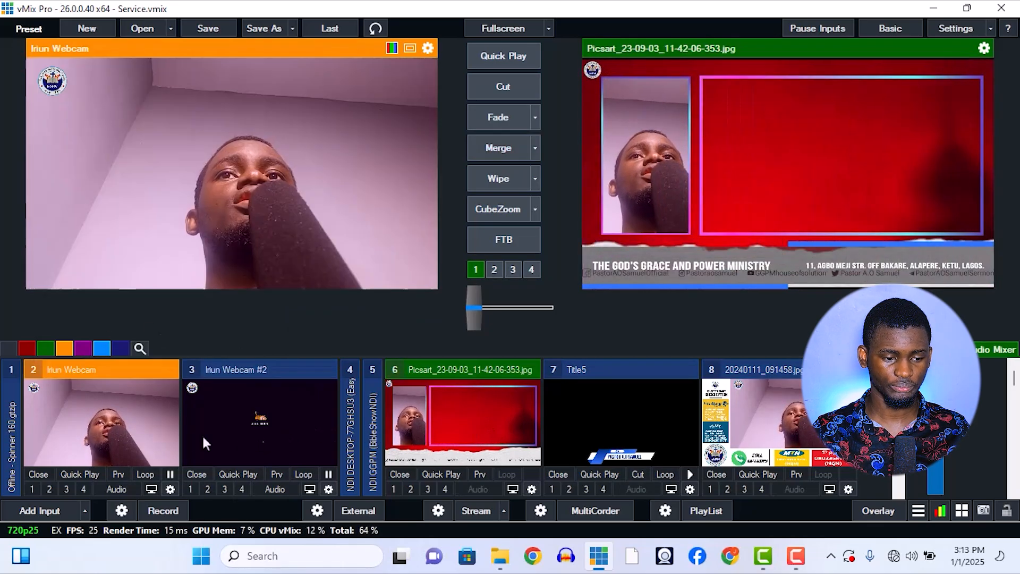
left_click(130, 429)
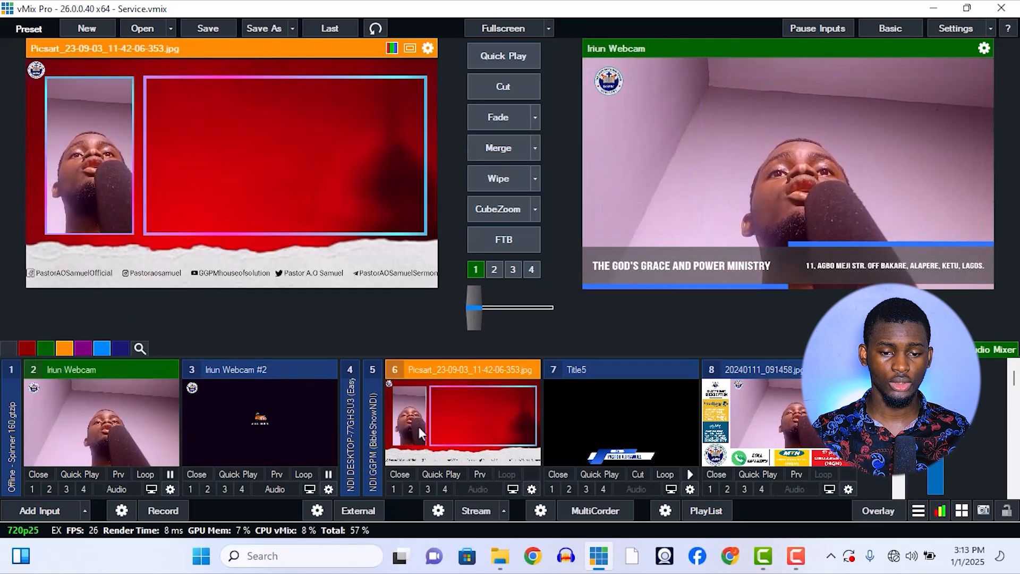
left_click(416, 410)
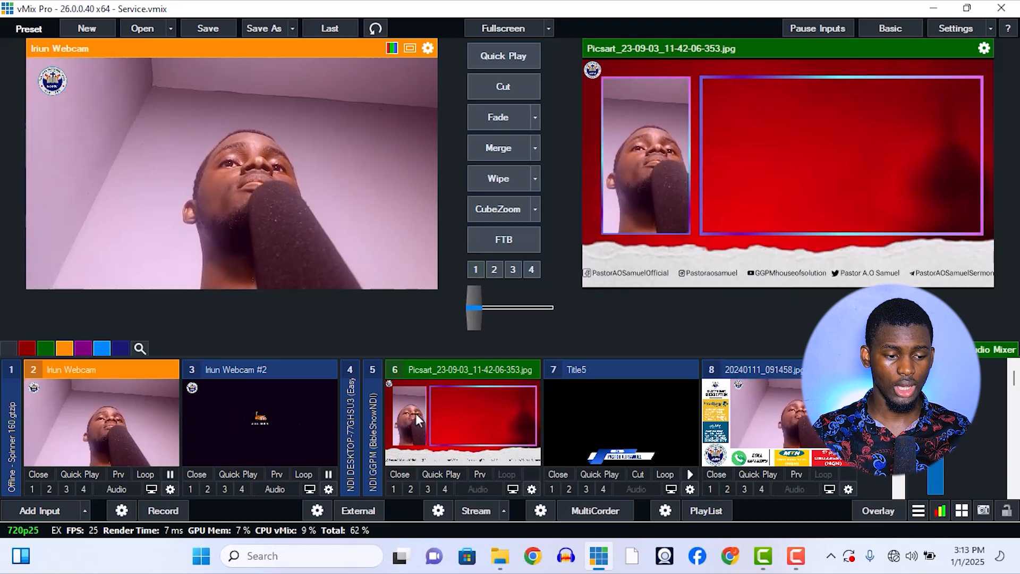
Take Iriun Webcam live, preview Iriun Webcam #2, and transition the live output back and forth between the two.
key("space")
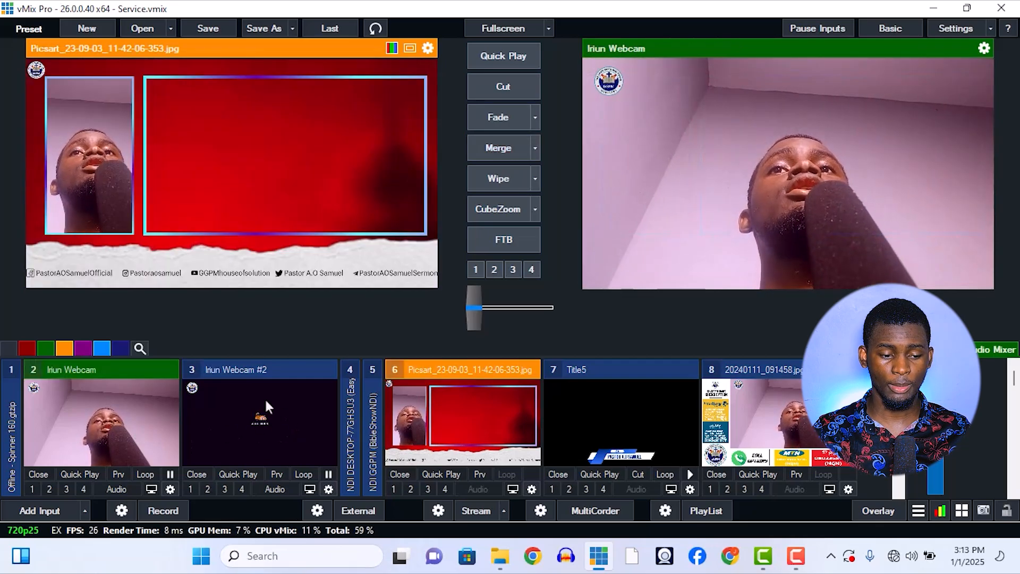
left_click(238, 414)
key("space")
key("space")
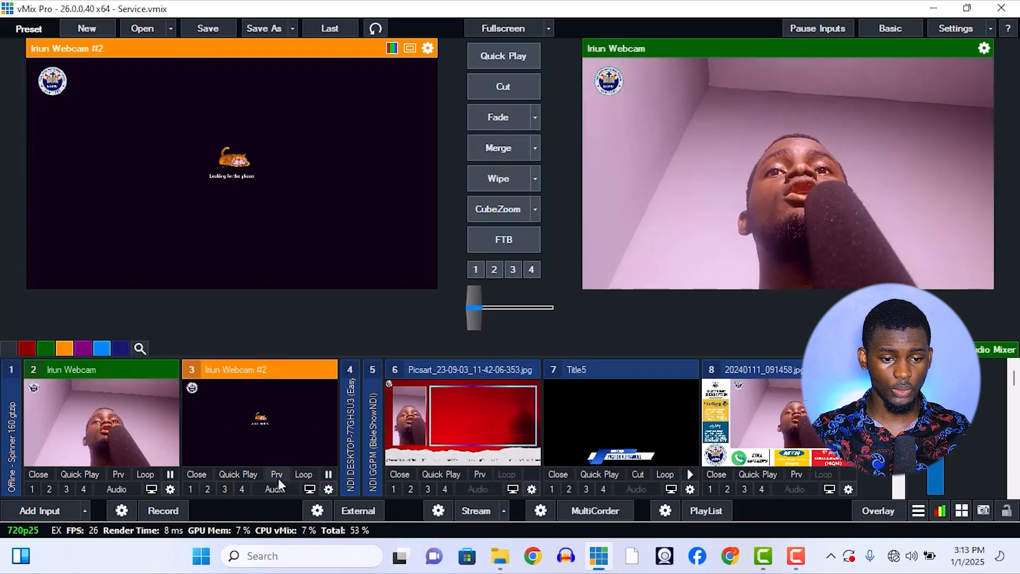
Cut the live output repeatedly between Iriun Webcam and Iriun Webcam #2, finishing with Iriun Webcam live.
left_click(526, 85)
left_click(526, 85)
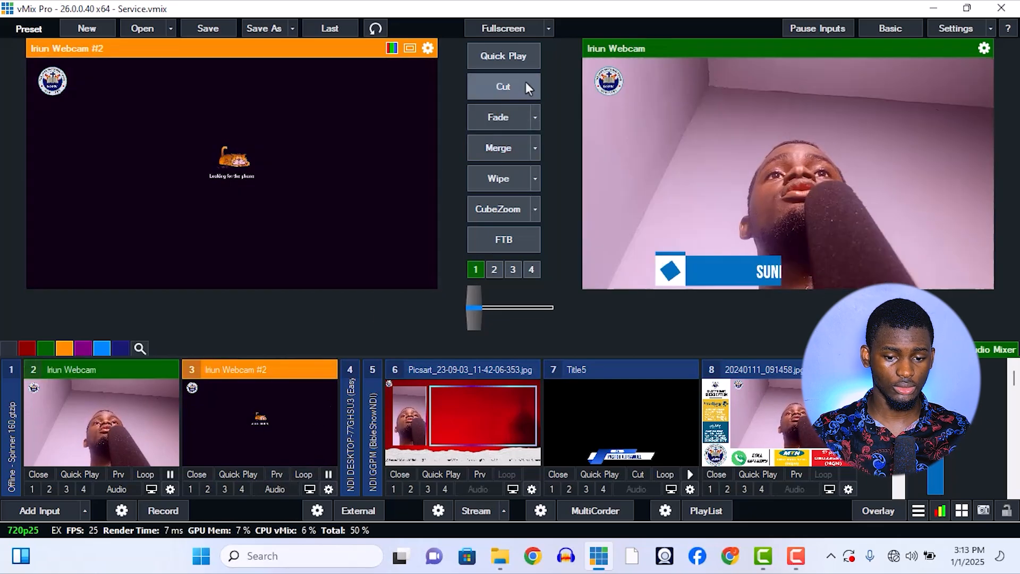
left_click(526, 81)
left_click(525, 81)
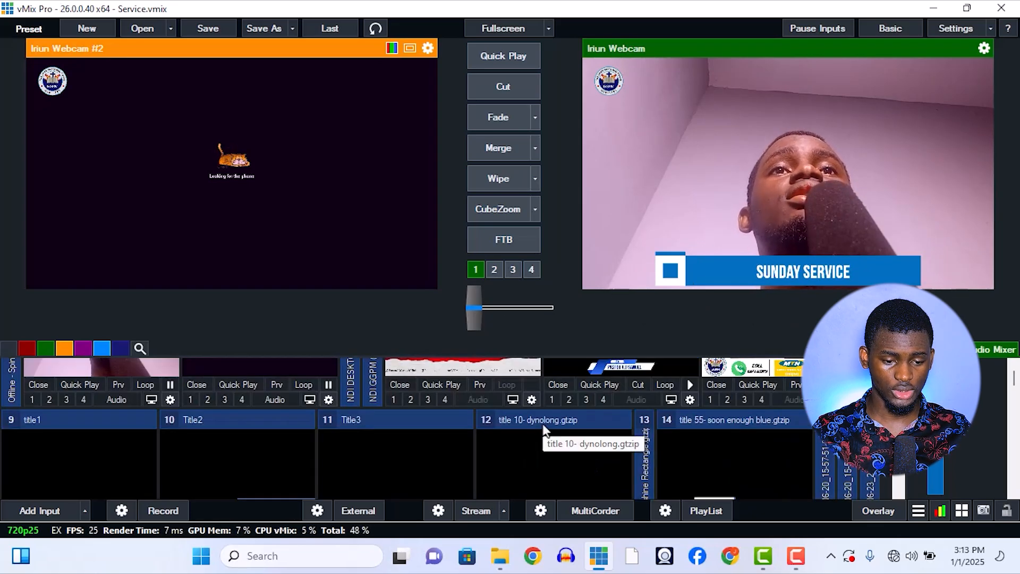
Look through the remaining inputs, check the Camera #1 picture in the Iriun Webcam app, and return to vMix.
scroll(541, 421, "down", 2)
scroll(542, 421, "up", 4)
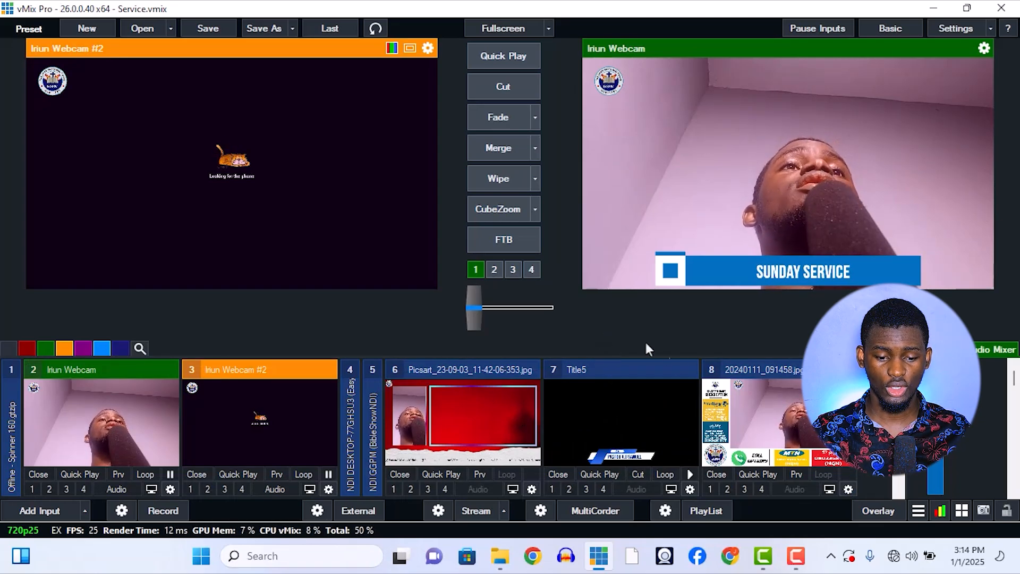
left_click(665, 556)
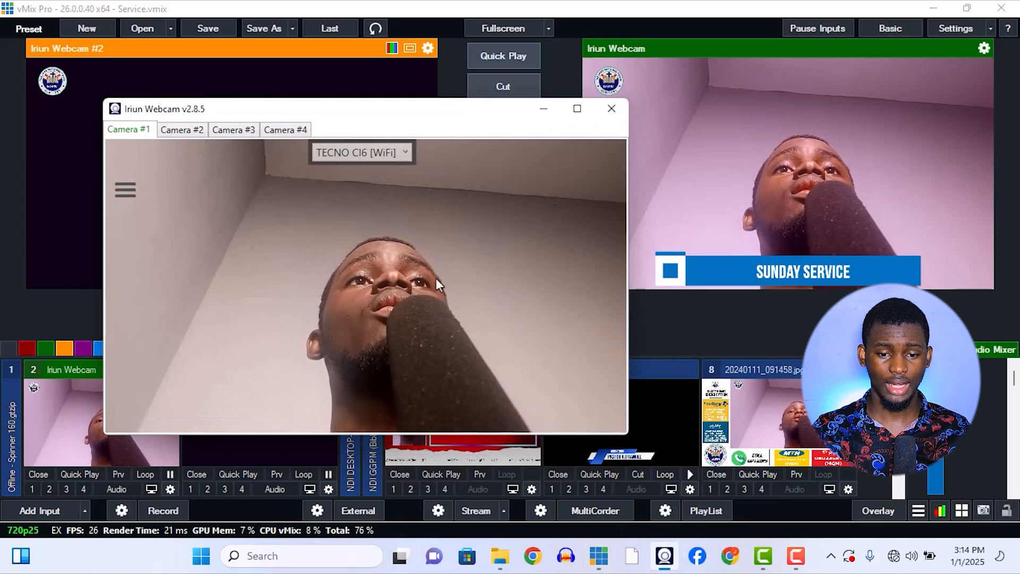
left_click(867, 157)
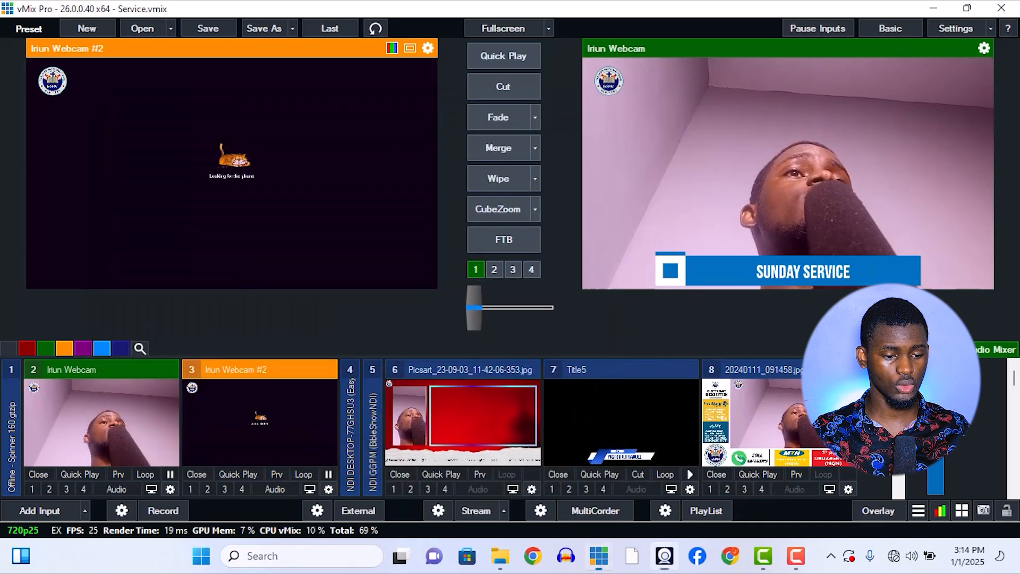
Switch the Iriun Webcam input's colour correction display to Colour Bars, check the available presets, and close its settings.
left_click(171, 491)
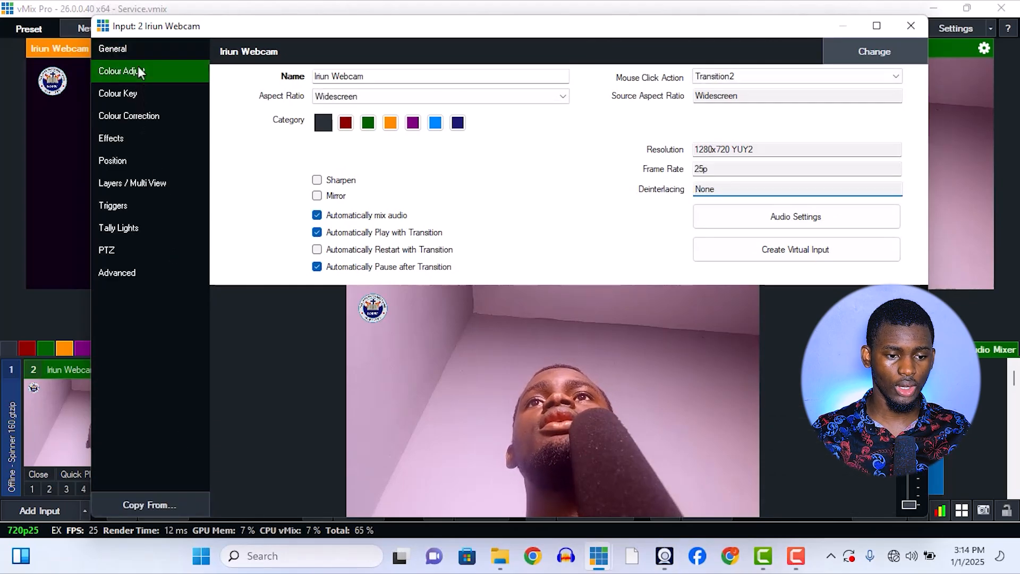
left_click(138, 71)
left_click(142, 117)
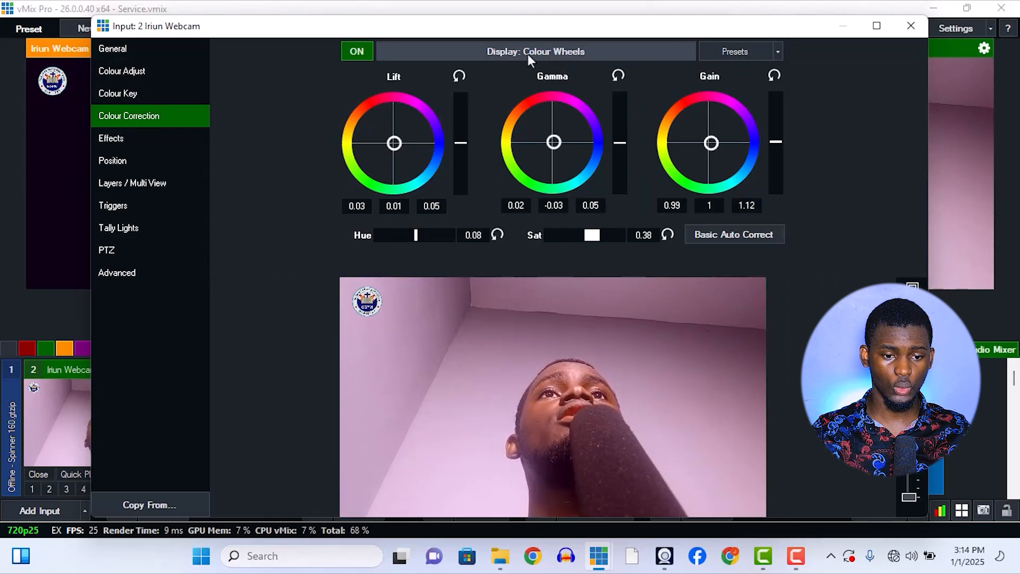
left_click(527, 54)
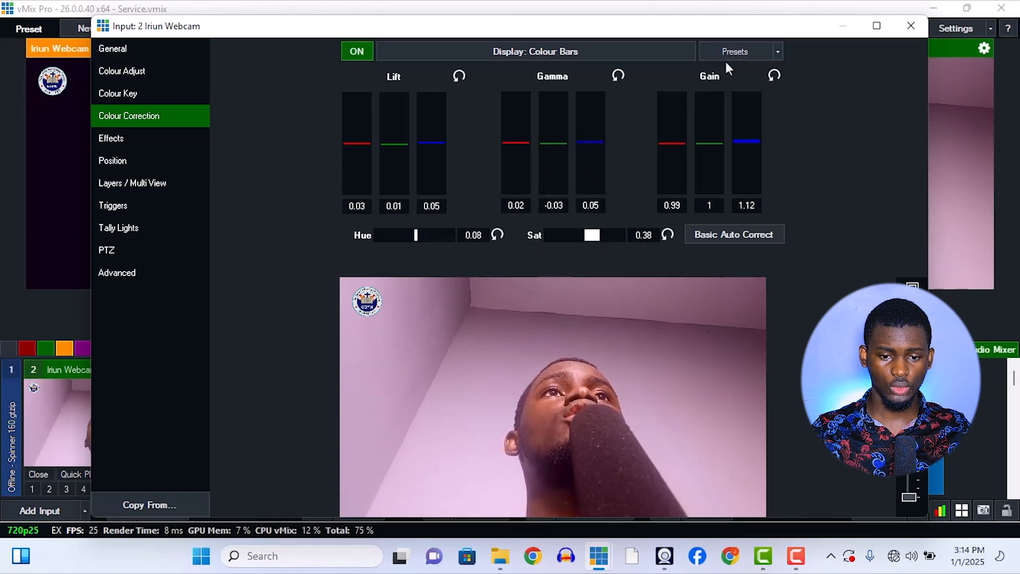
left_click(779, 51)
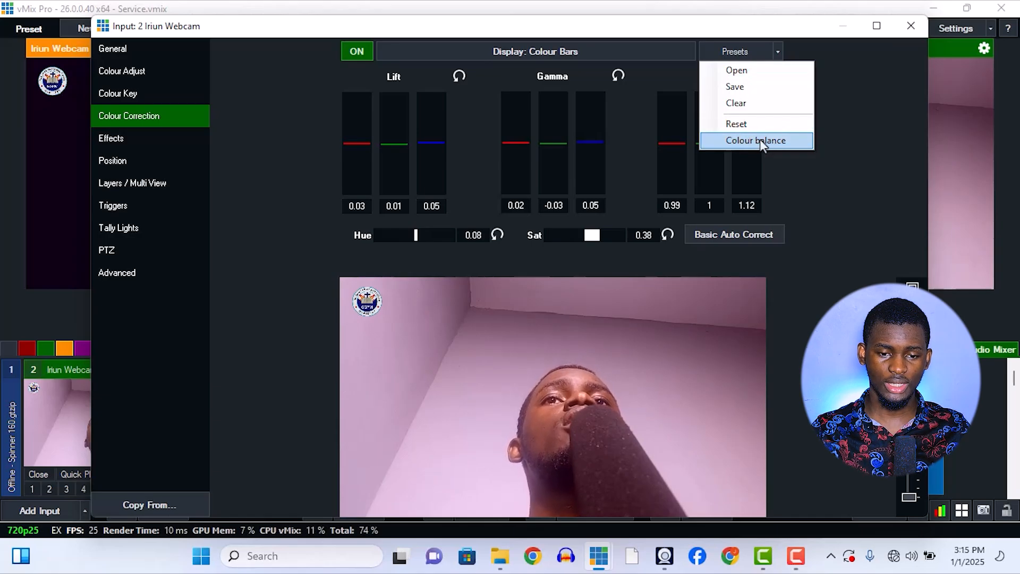
left_click(911, 25)
Review the colour correction presets, colour key and colour adjustment of the Iriun Webcam #2 input, and close its settings.
left_click(329, 489)
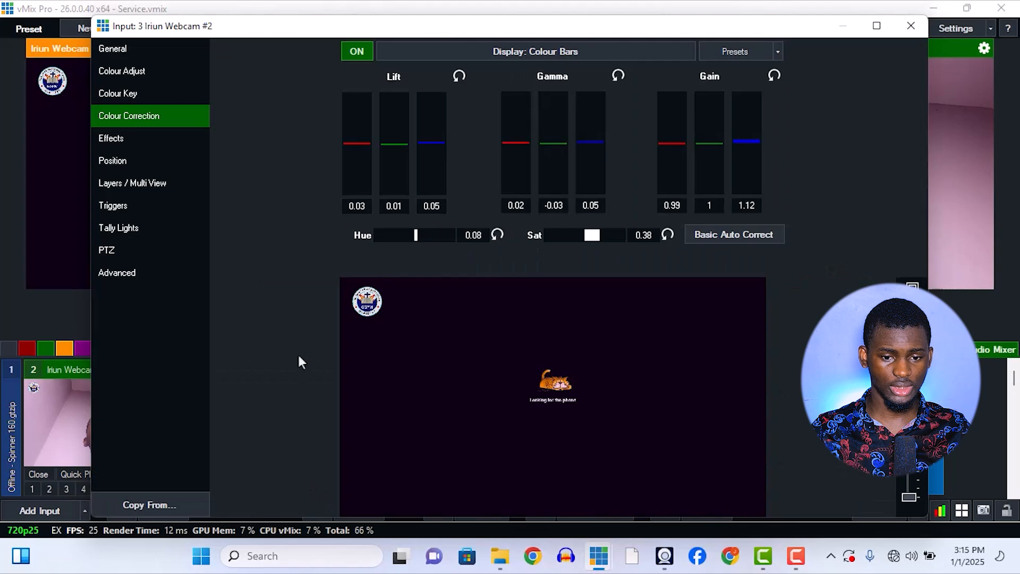
left_click(777, 52)
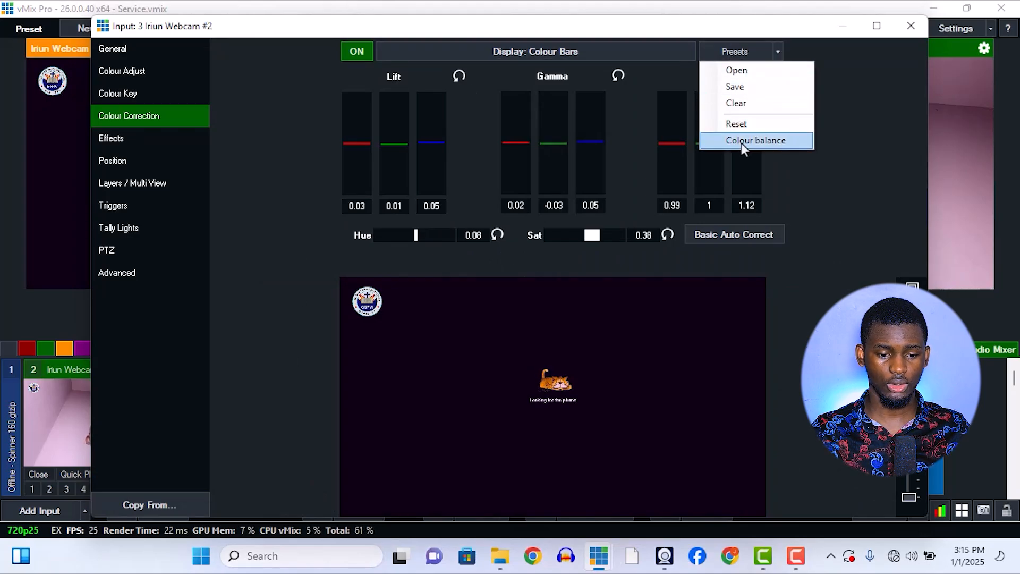
left_click(855, 207)
left_click(182, 91)
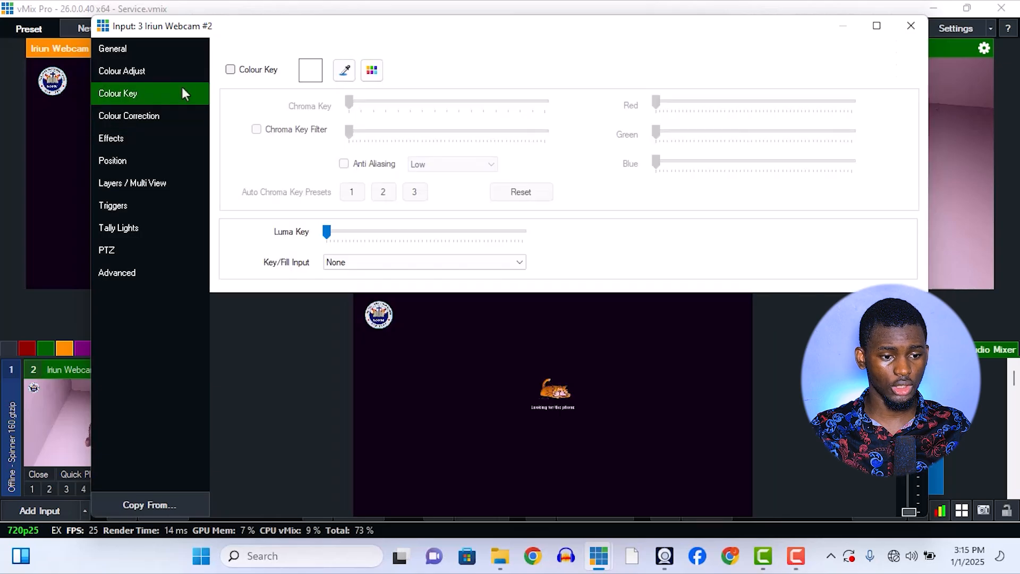
left_click(176, 76)
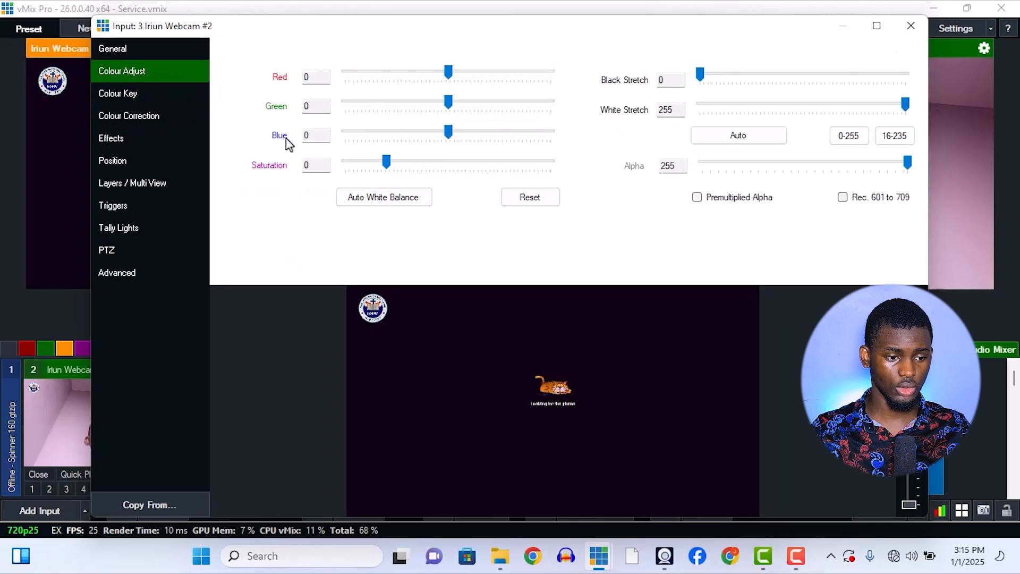
left_click(159, 115)
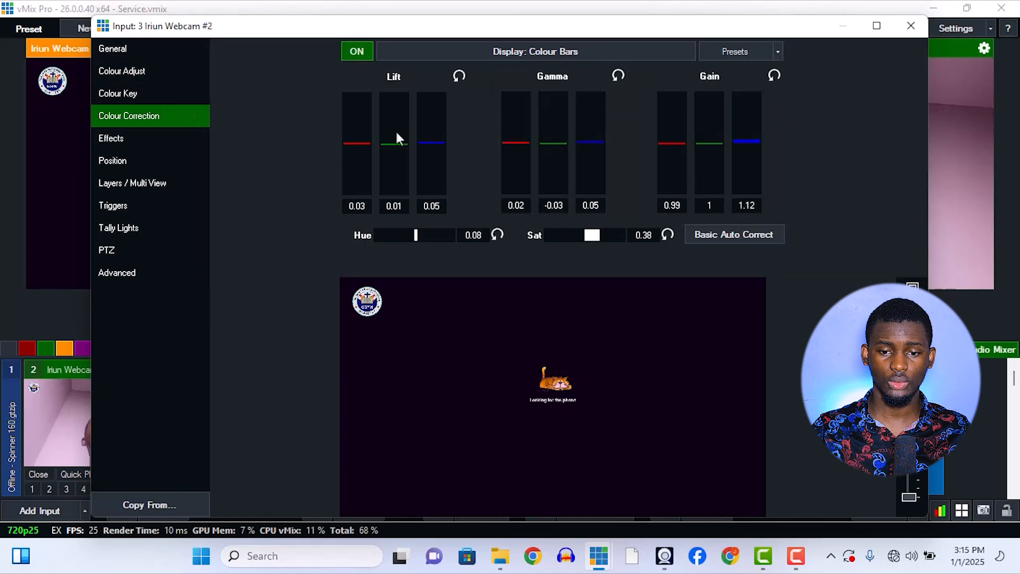
left_click(912, 25)
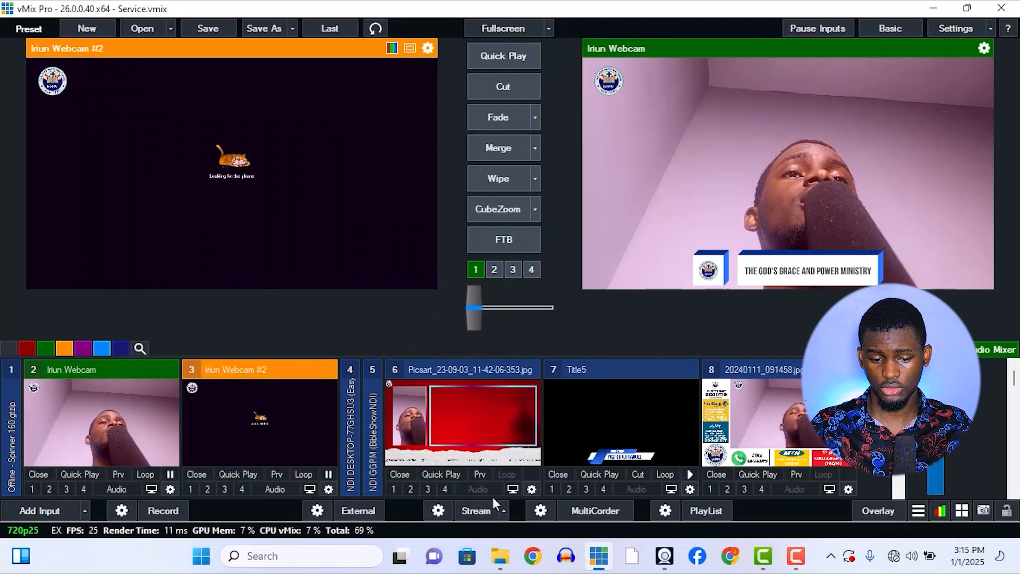
Switch to the Iriun Webcam app and compare its Camera #1 picture with the colour-corrected vMix output.
left_click(665, 555)
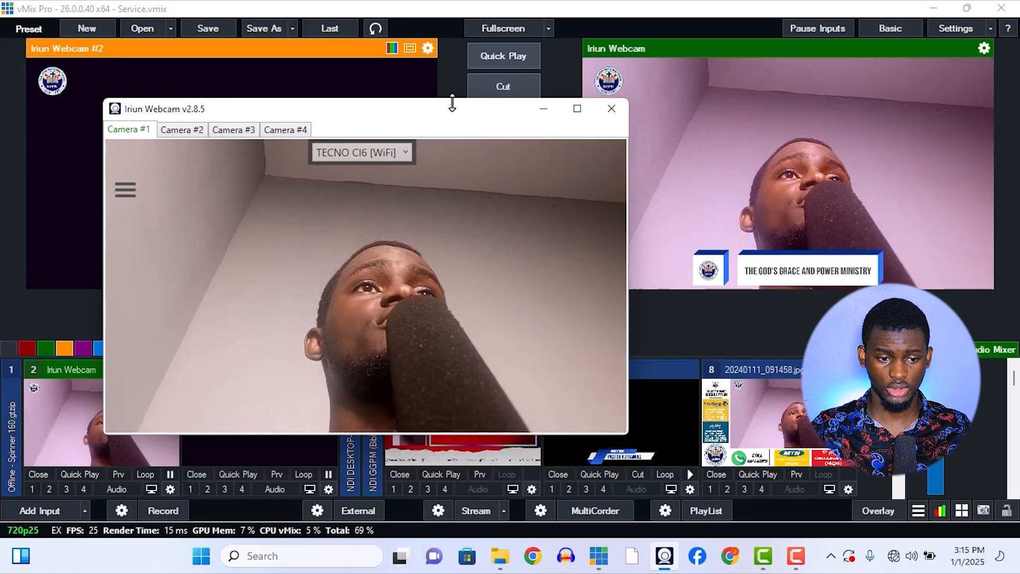
left_click_drag(449, 110, 389, 112)
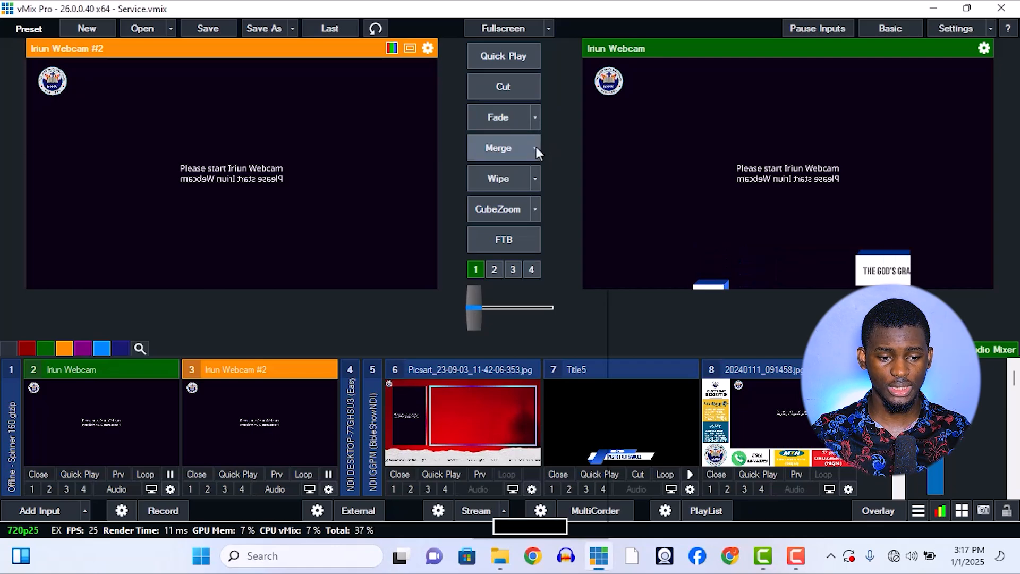
Check the effect choices and duration in milliseconds of the Merge and Fade transitions without changing them.
left_click(536, 149)
left_click(533, 523)
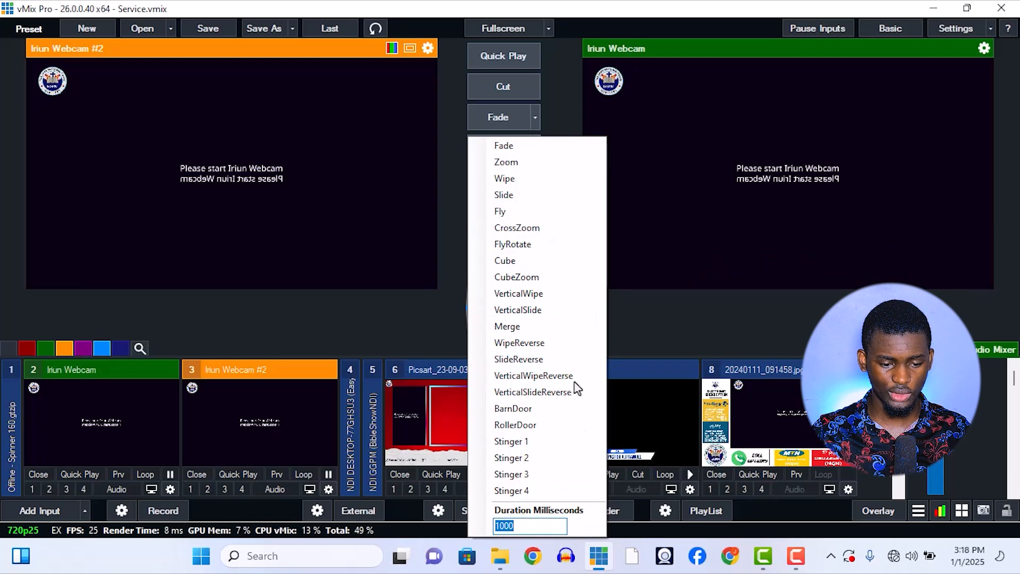
left_click(603, 282)
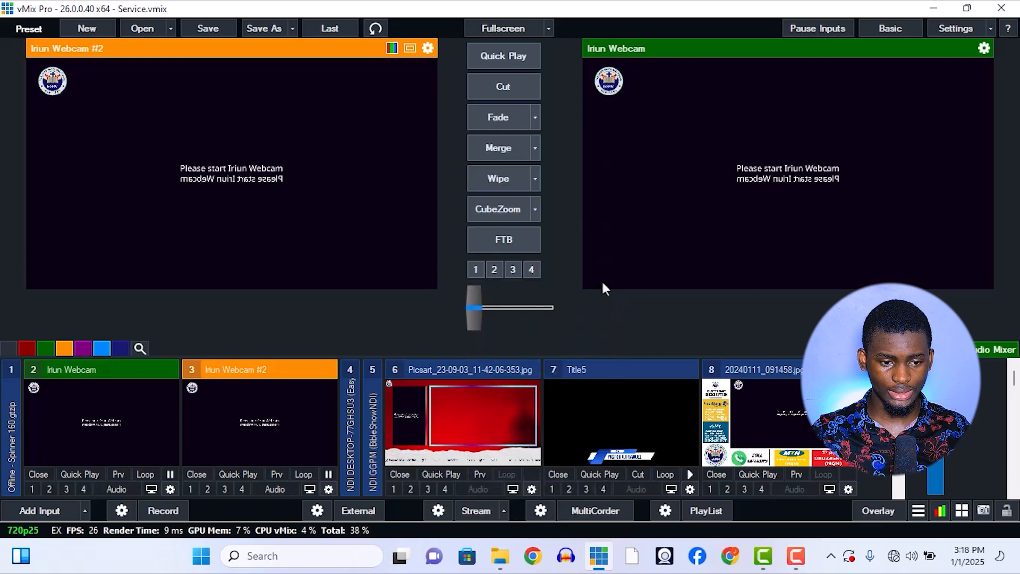
left_click(530, 120)
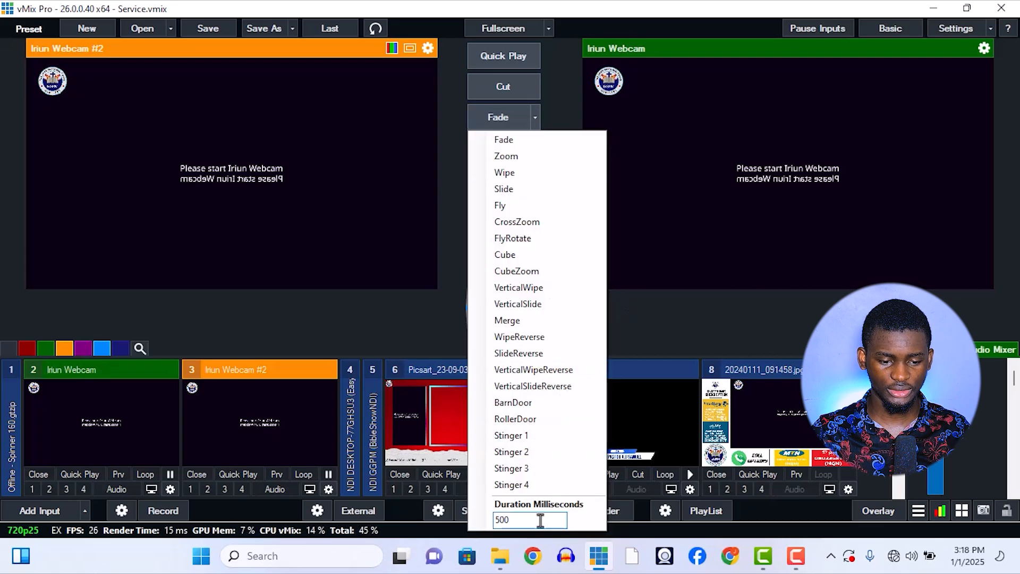
left_click(657, 317)
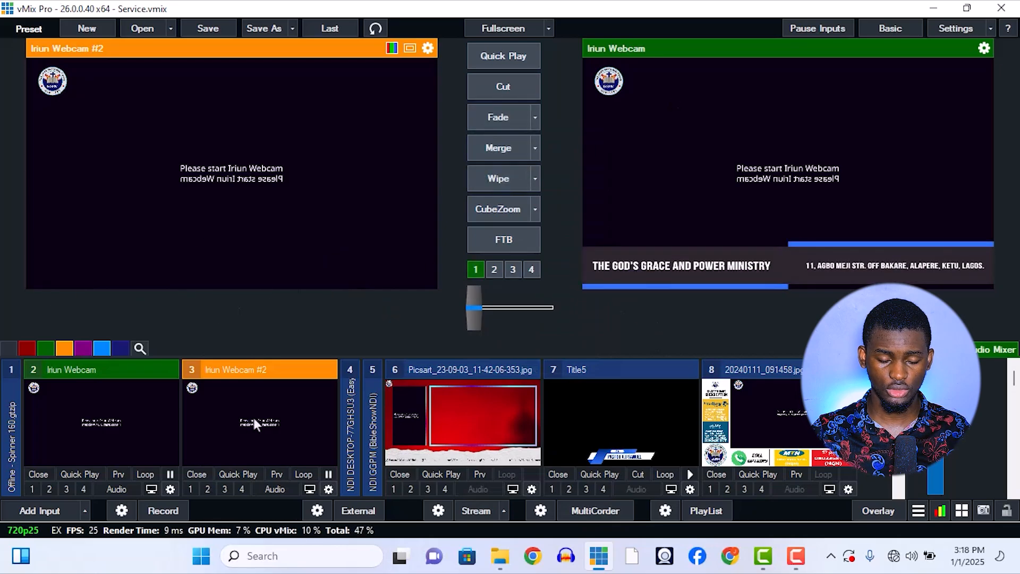
Alternate Merge and Fade transitions on the live output between Iriun Webcam and Iriun Webcam #2.
key("space")
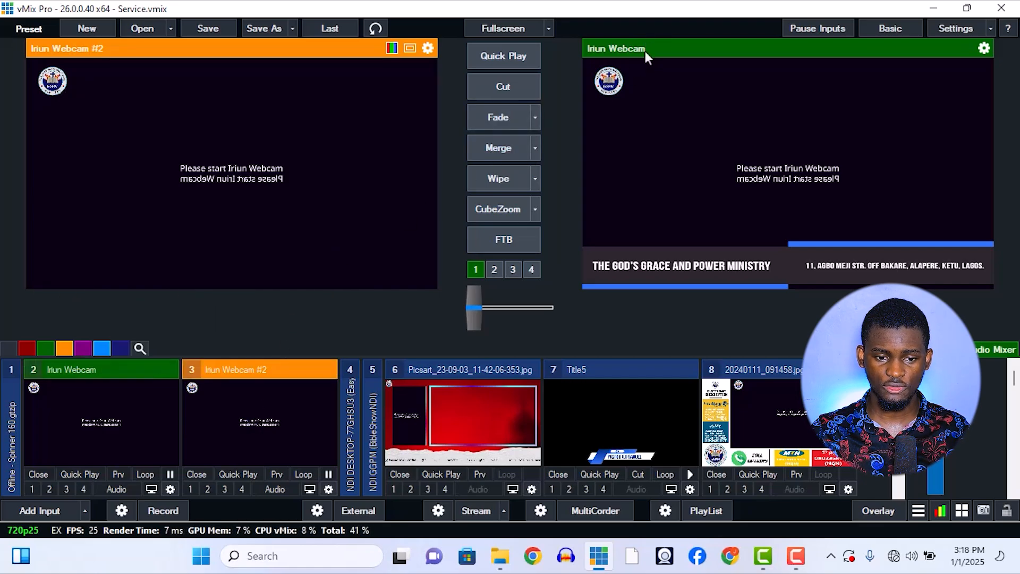
left_click(511, 149)
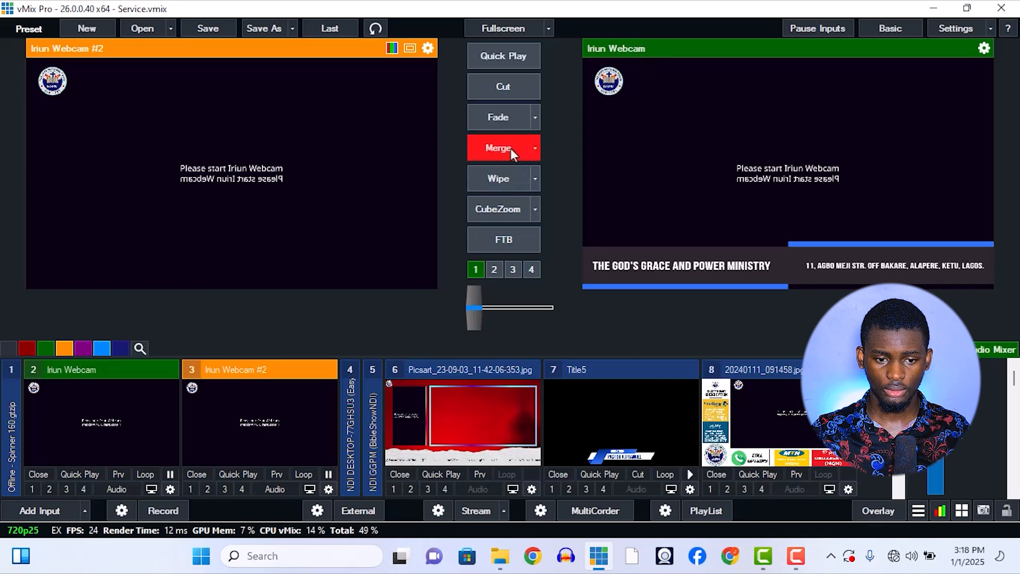
left_click(512, 123)
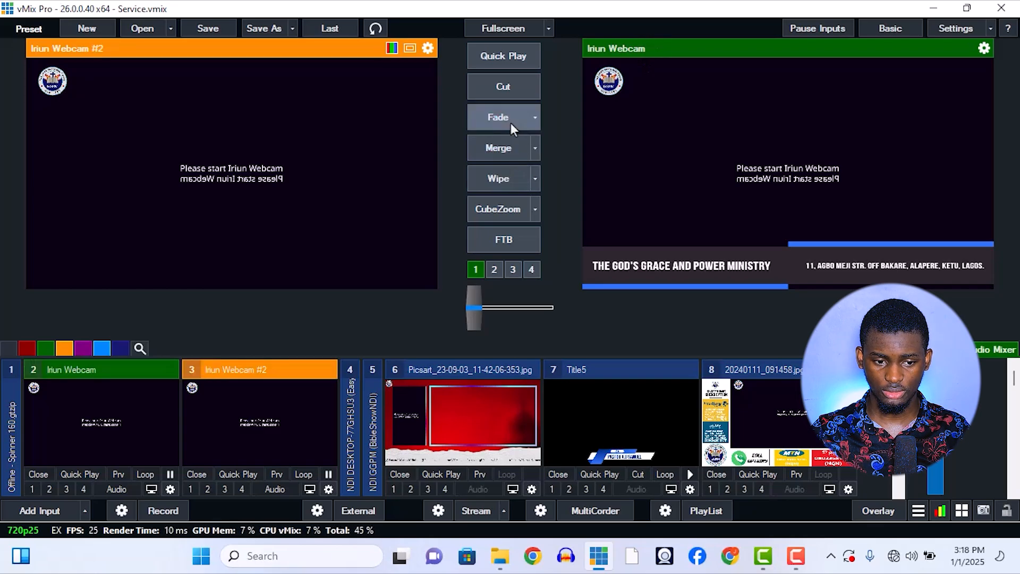
left_click(509, 147)
left_click(508, 121)
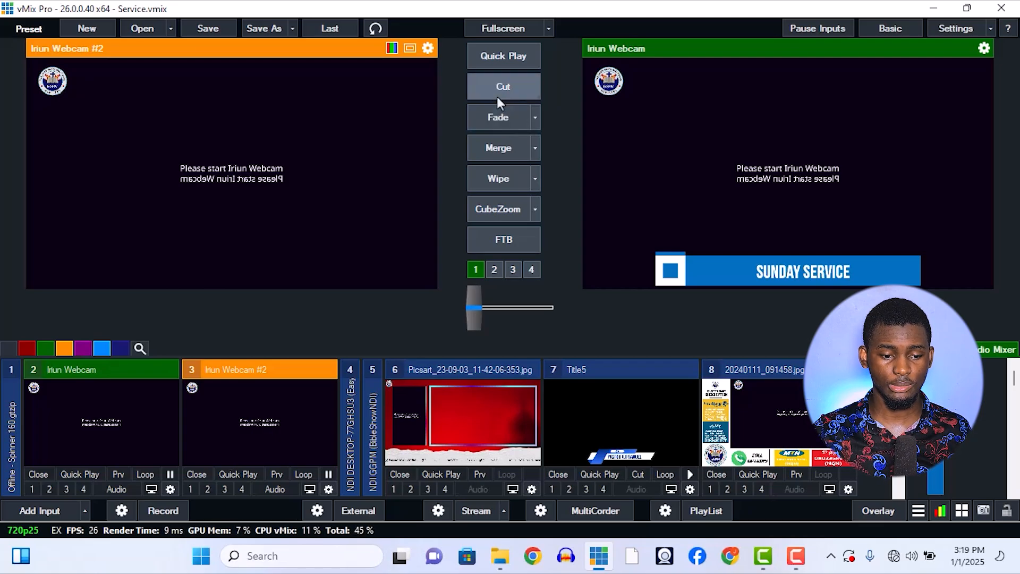
Manually blend Iriun Webcam #2 partway into the live Iriun Webcam output with the transition fader and bring it back, twice.
left_click_drag(475, 309, 485, 309)
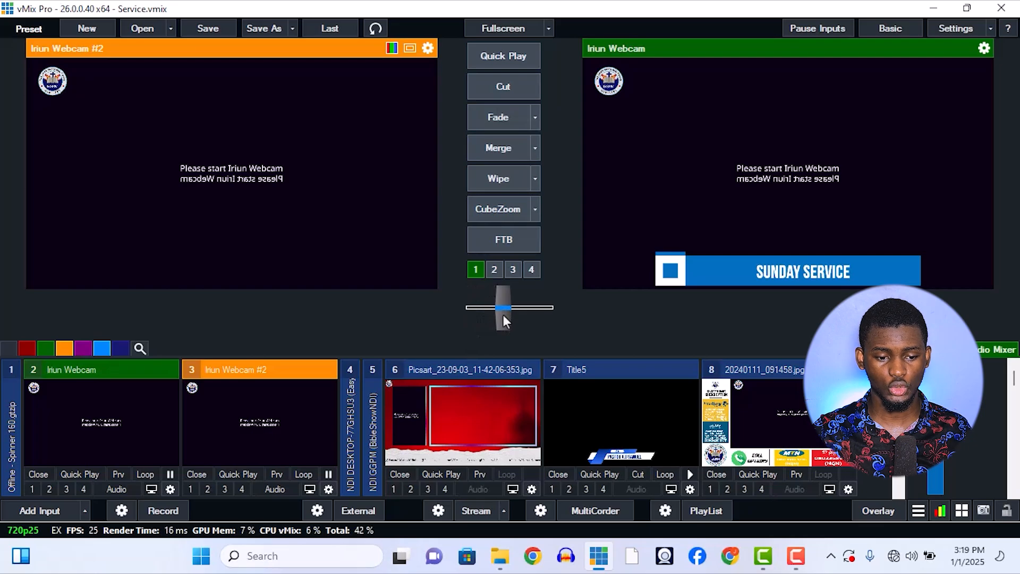
left_click_drag(485, 318, 458, 318)
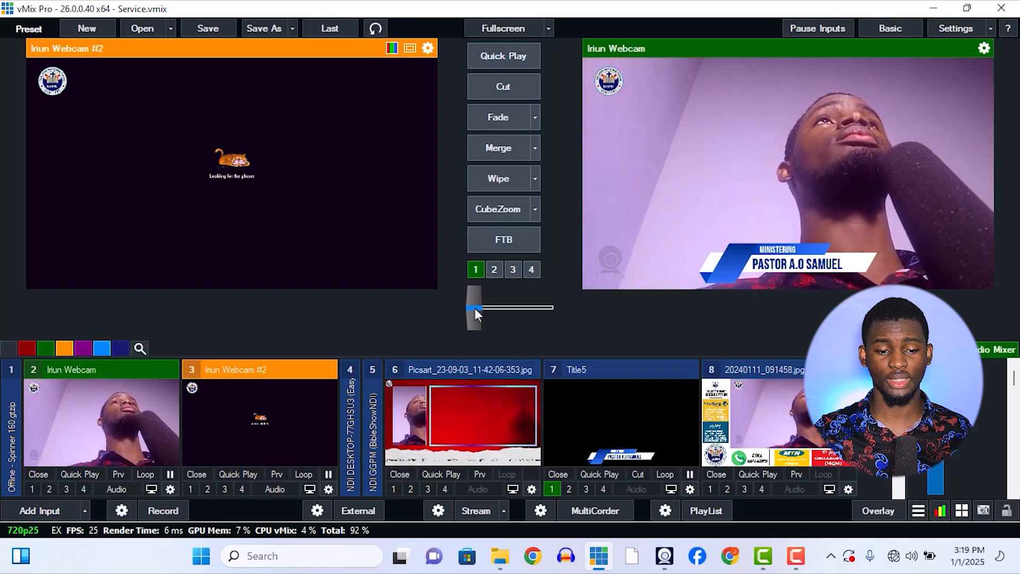
left_click_drag(474, 308, 503, 314)
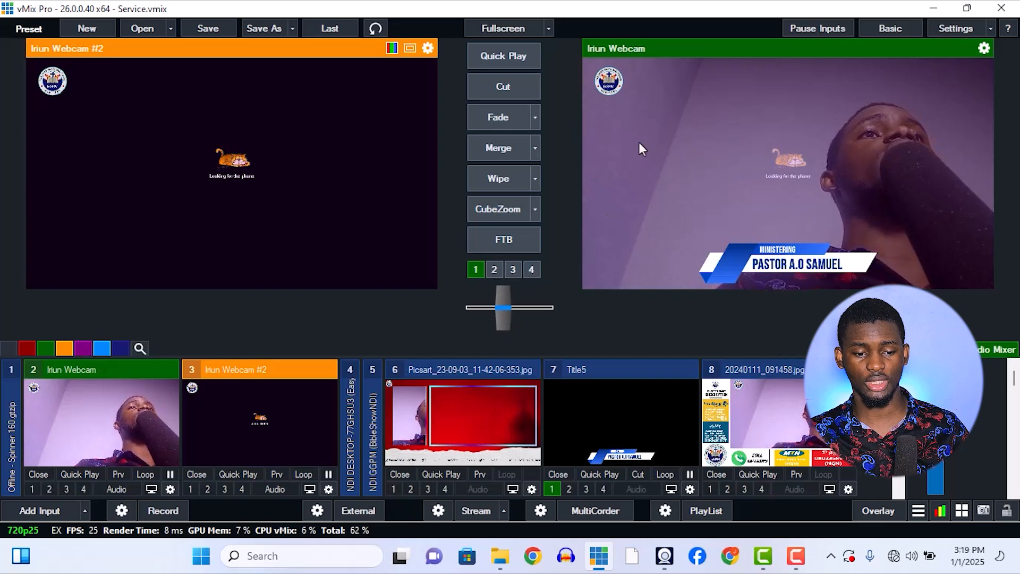
left_click_drag(509, 307, 468, 315)
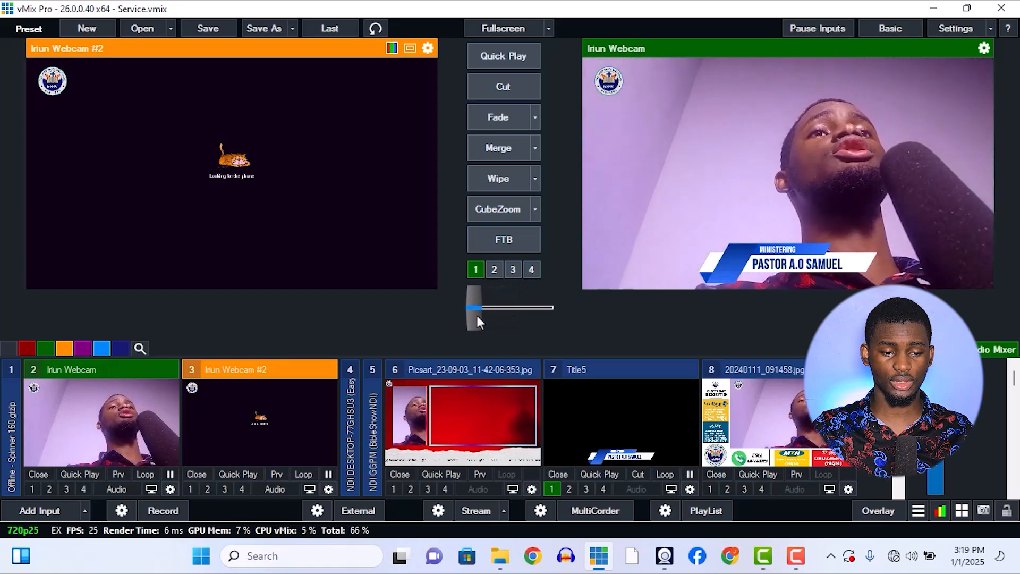
Transition the live output between Iriun Webcam and Iriun Webcam #2 using CubeZoom, Wipe and Merge.
left_click(489, 200)
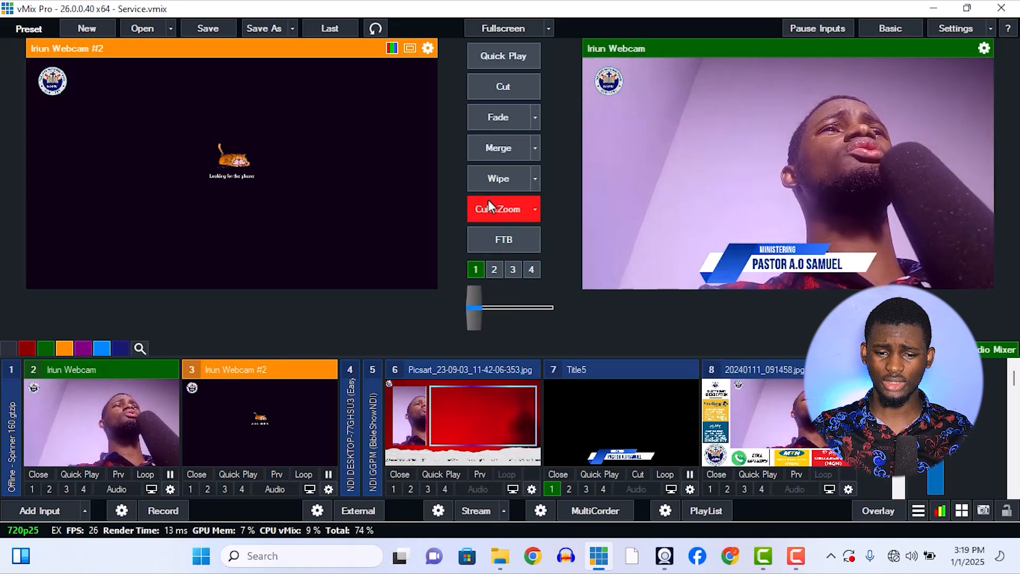
left_click(502, 177)
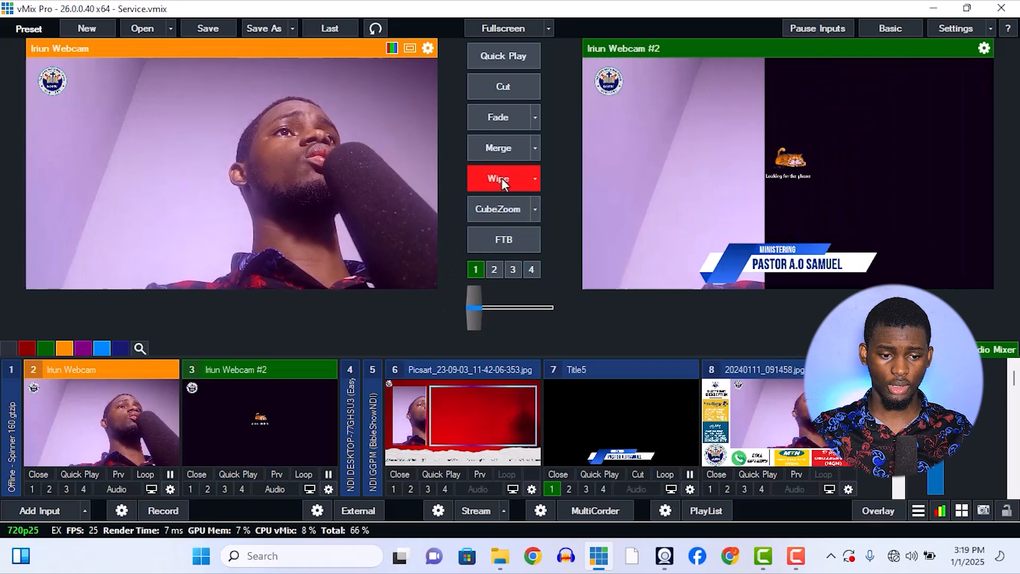
left_click(509, 149)
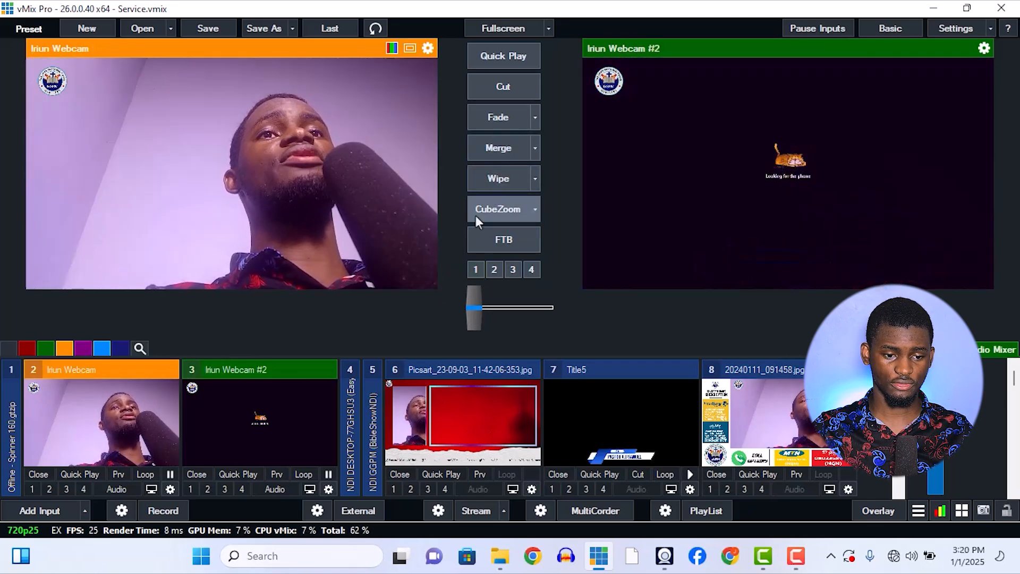
left_click(492, 148)
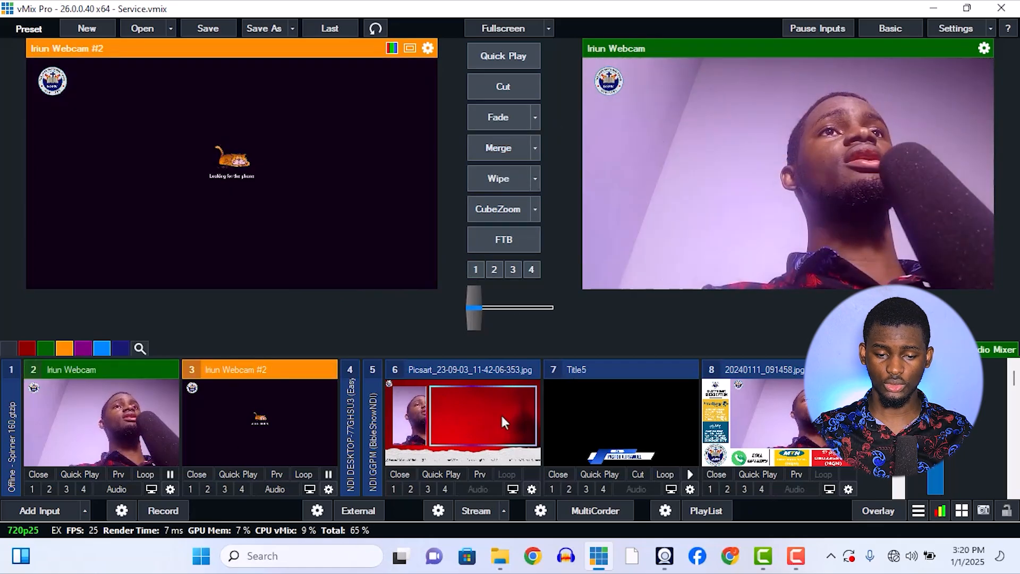
Transition the live output between the Picsart_23-09-03_11-42-06-353.jpg input and Iriun Webcam using Merge and Fade.
left_click(501, 413)
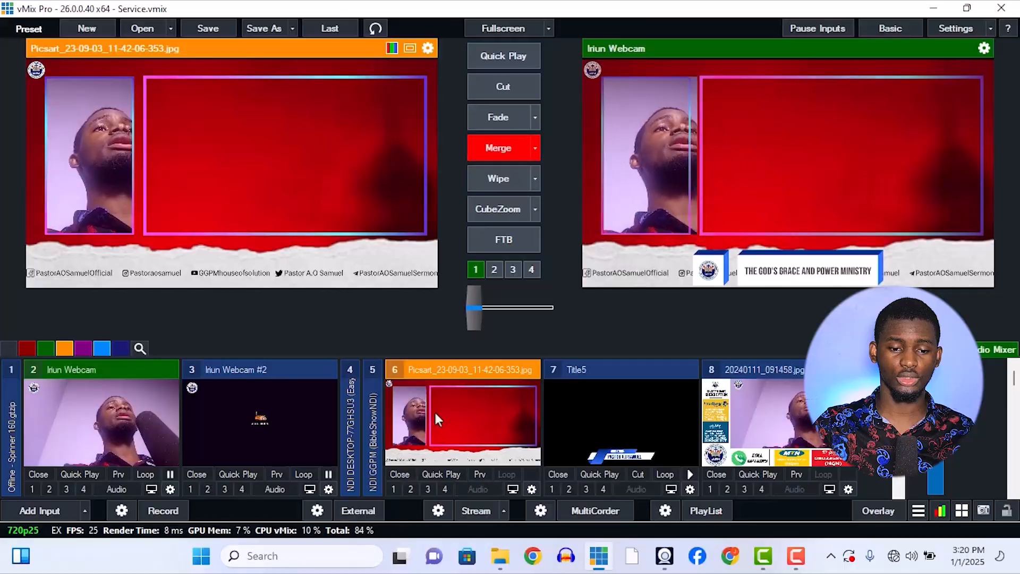
left_click(435, 410)
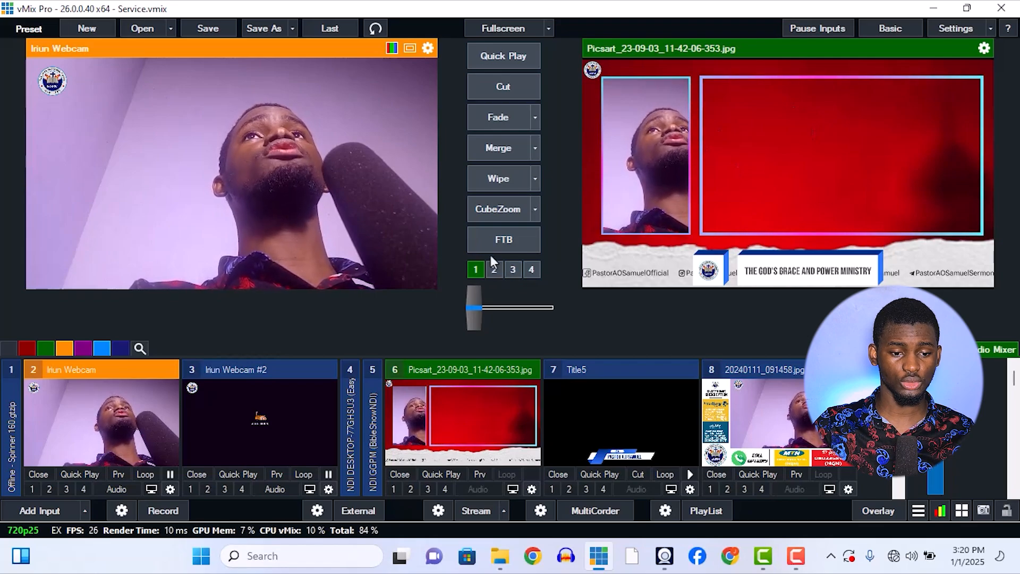
left_click(492, 142)
left_click(503, 114)
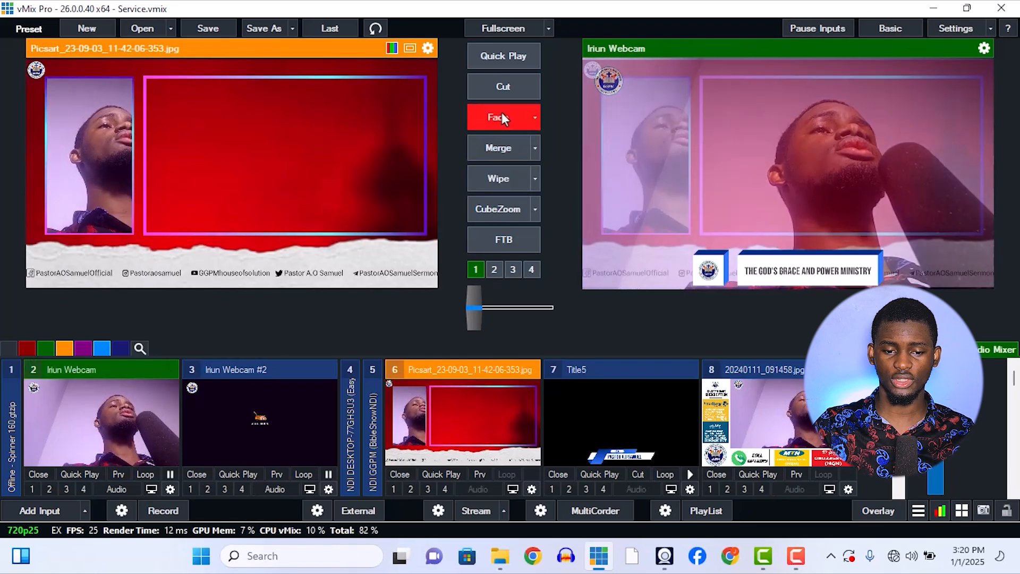
left_click(501, 114)
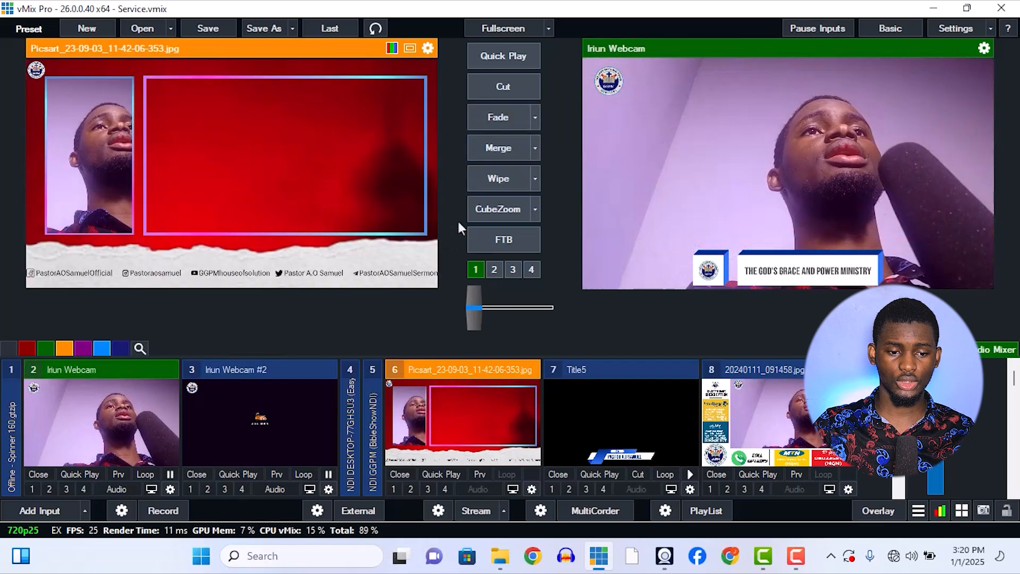
Put Iriun Webcam #2 in preview and Cut the live output back and forth between it and Iriun Webcam.
left_click(284, 415)
left_click(521, 93)
left_click(520, 93)
left_click(521, 93)
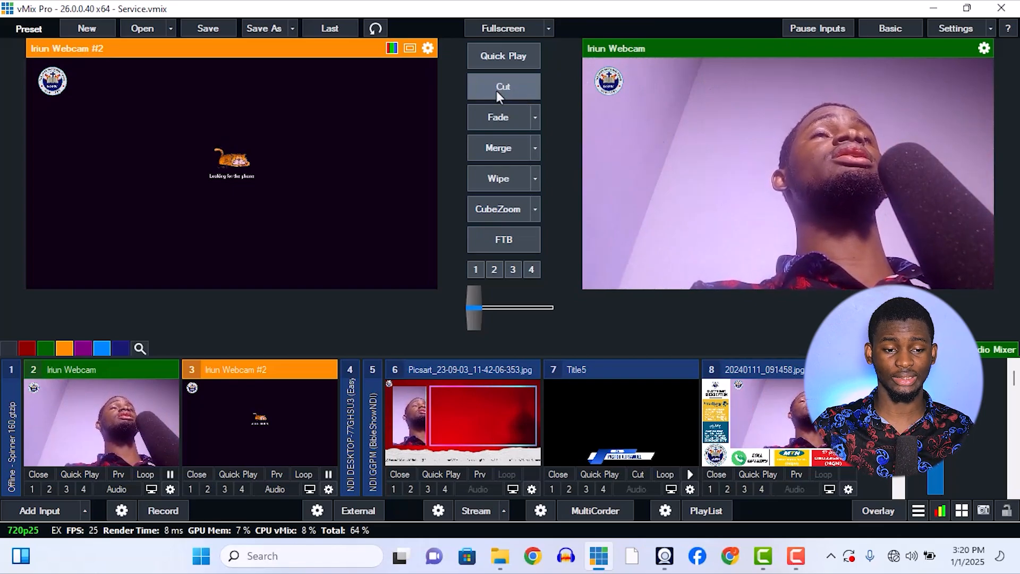
left_click(508, 88)
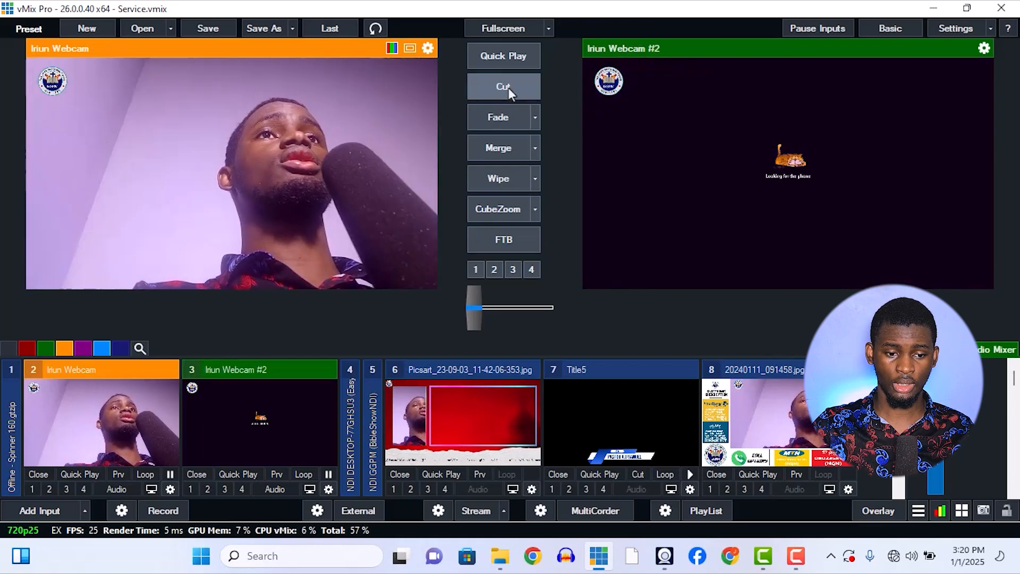
left_click(508, 88)
key("1")
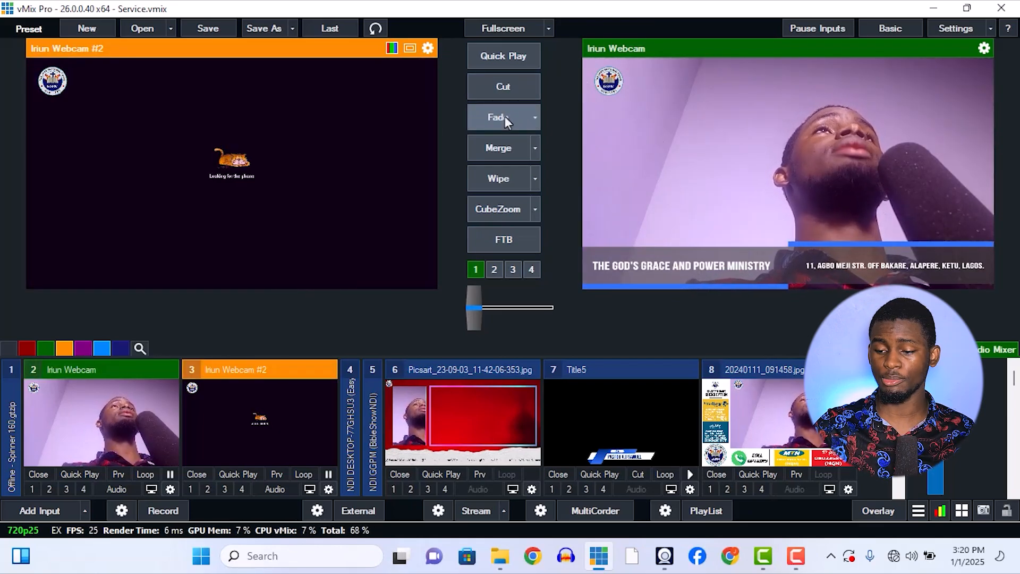
Fade the live output to Iriun Webcam #2 and back, and Merge between Iriun Webcam and the Picsart image.
left_click(505, 116)
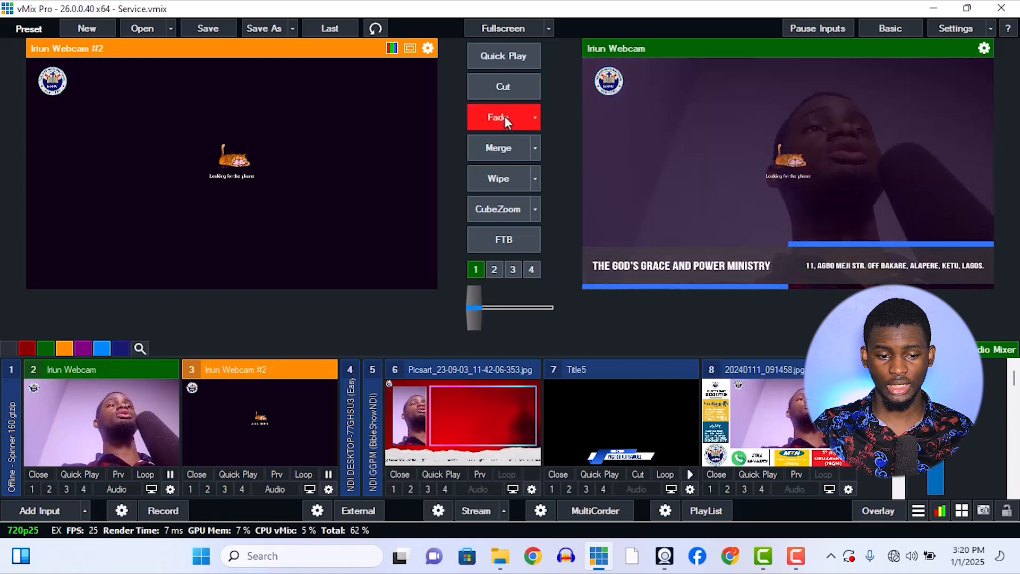
left_click(505, 116)
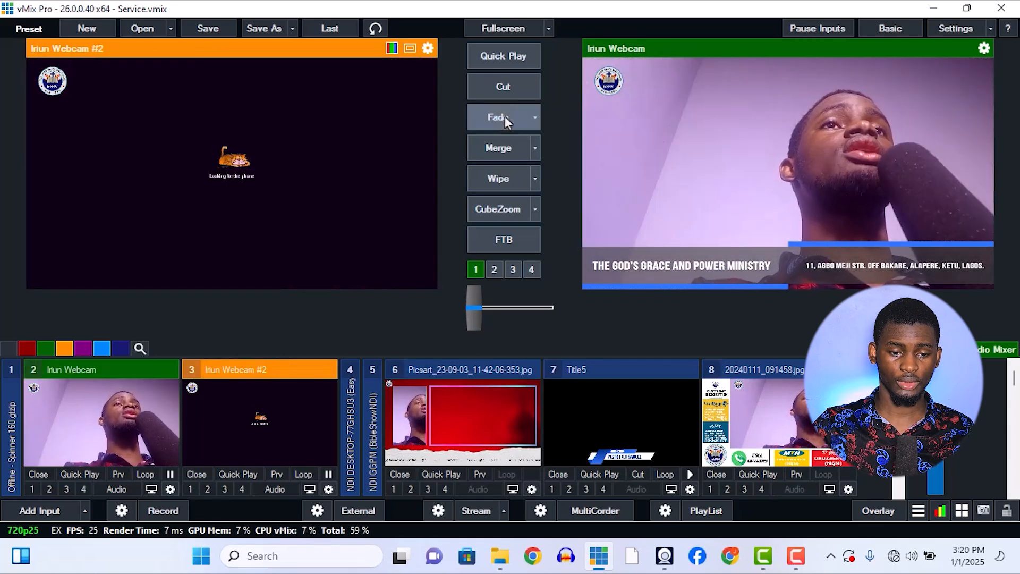
left_click(451, 407)
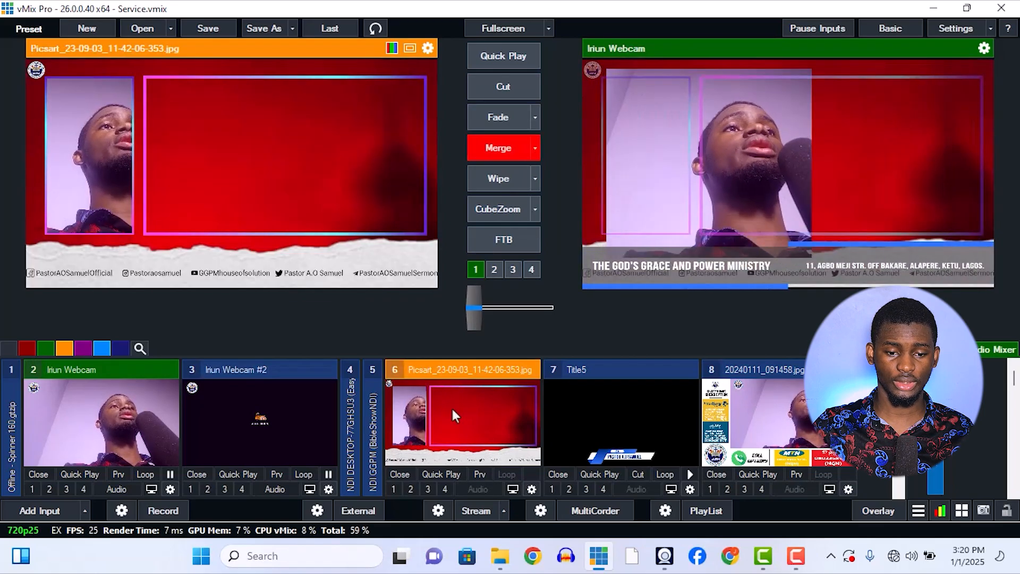
left_click(493, 149)
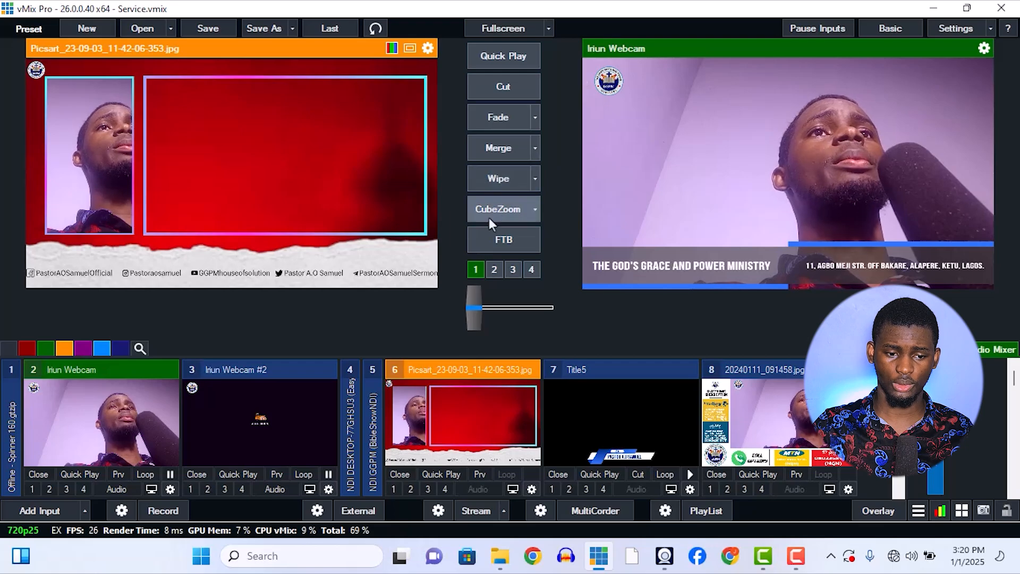
Check the Merge transition's duration in milliseconds without changing it.
left_click(534, 151)
left_click(526, 526)
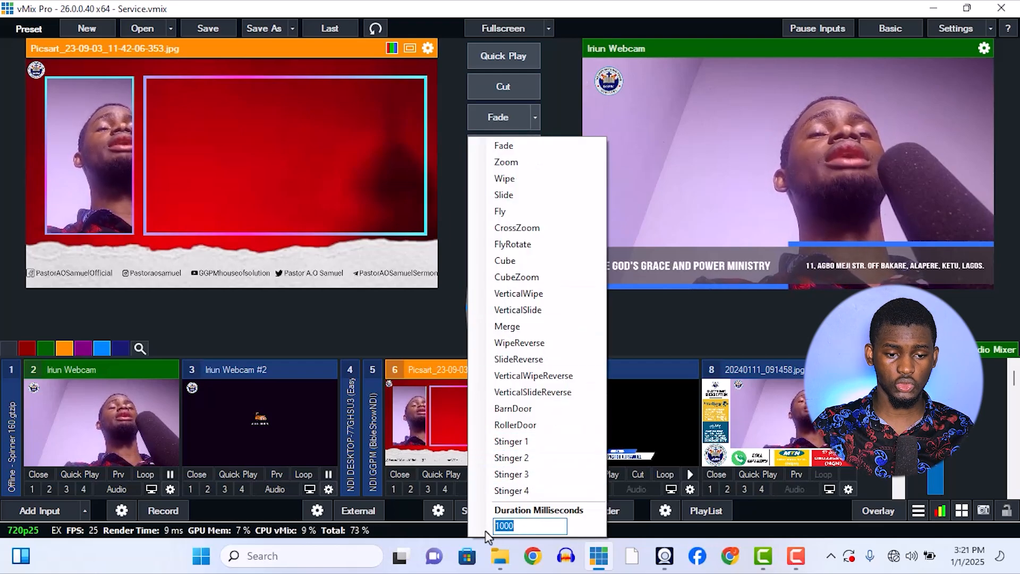
left_click(562, 111)
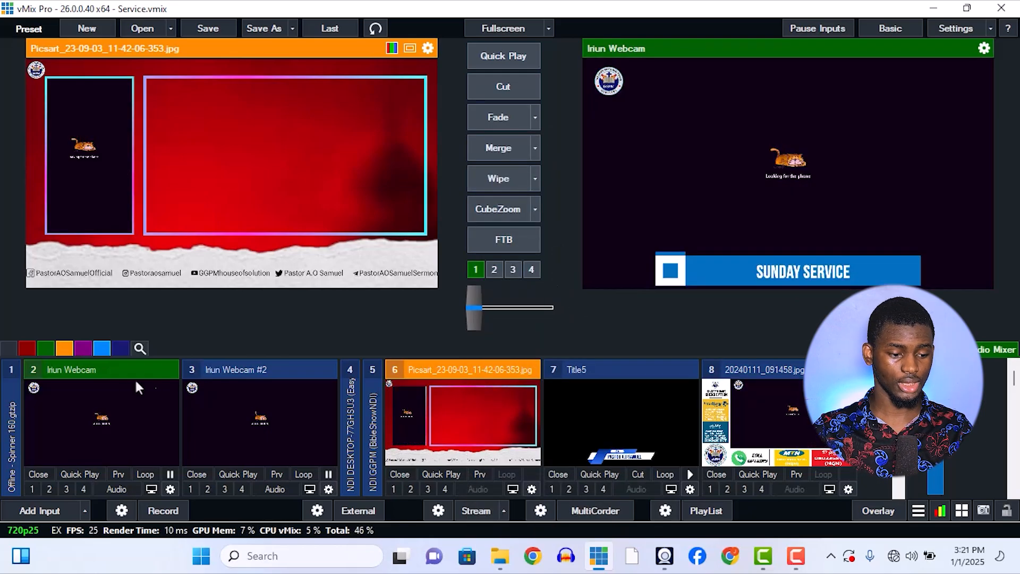
Start adding a camera input with Iriun Webcam #3 as the camera.
left_click(62, 499)
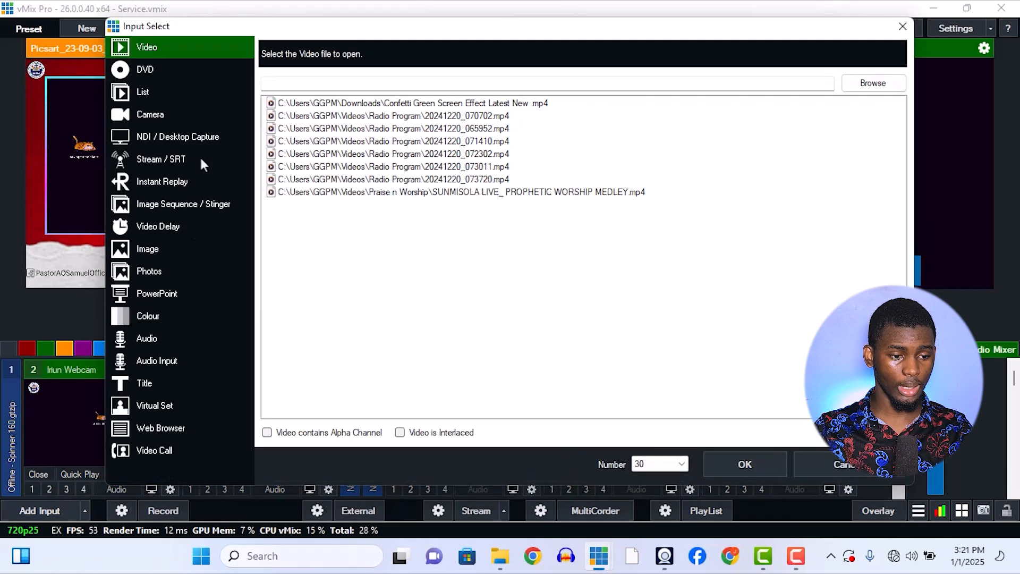
left_click(168, 113)
left_click(430, 48)
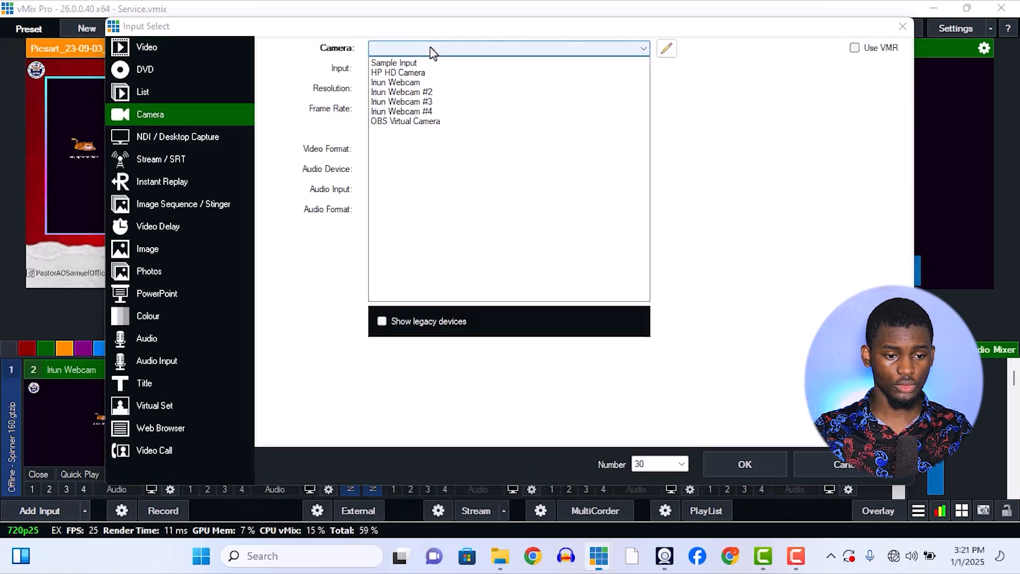
left_click(435, 103)
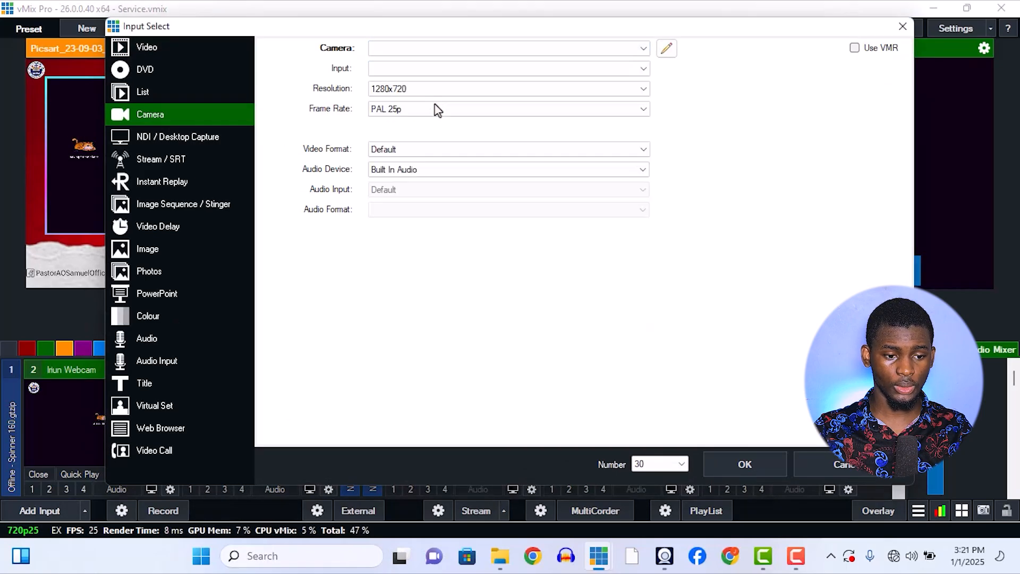
Keep the camera's input at Default and set its resolution to 1920x1080 and frame rate to NTSC 29.97p.
left_click(469, 71)
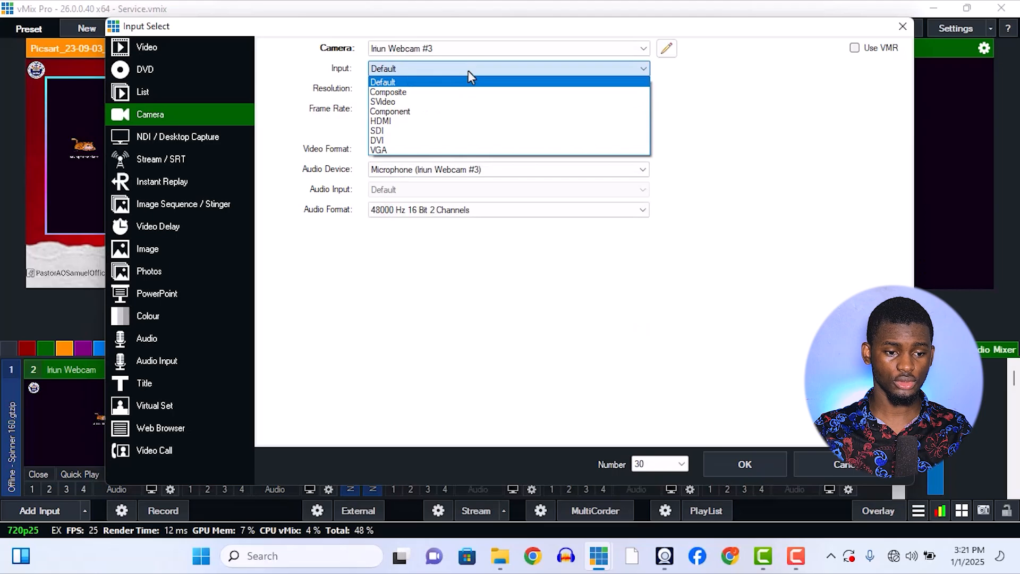
left_click(468, 72)
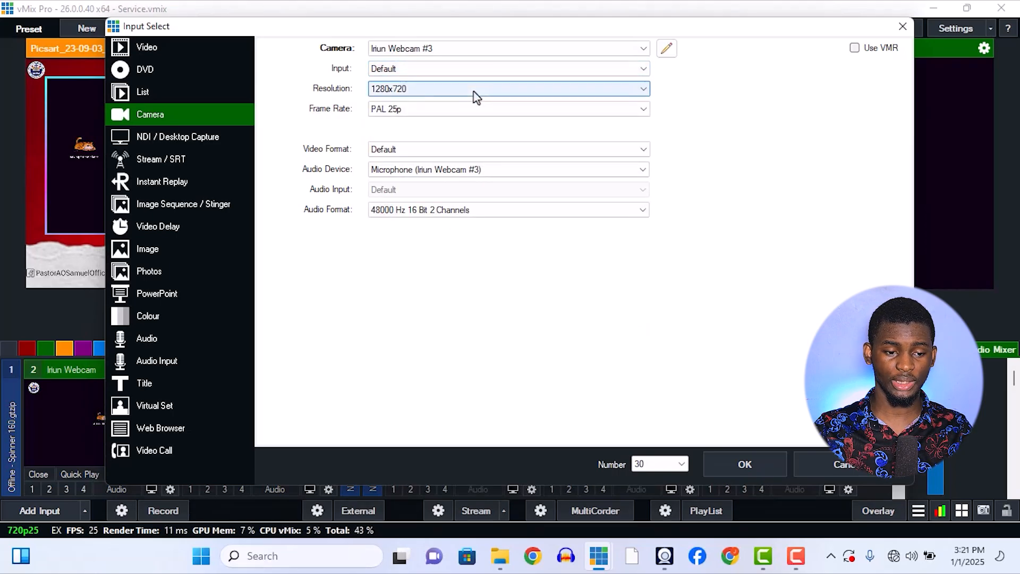
left_click(475, 92)
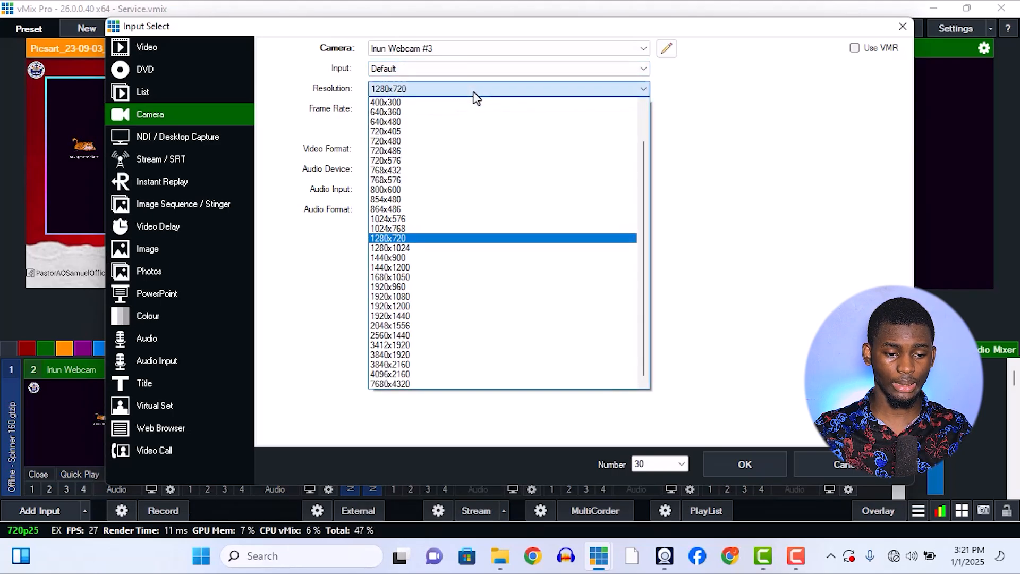
left_click(453, 298)
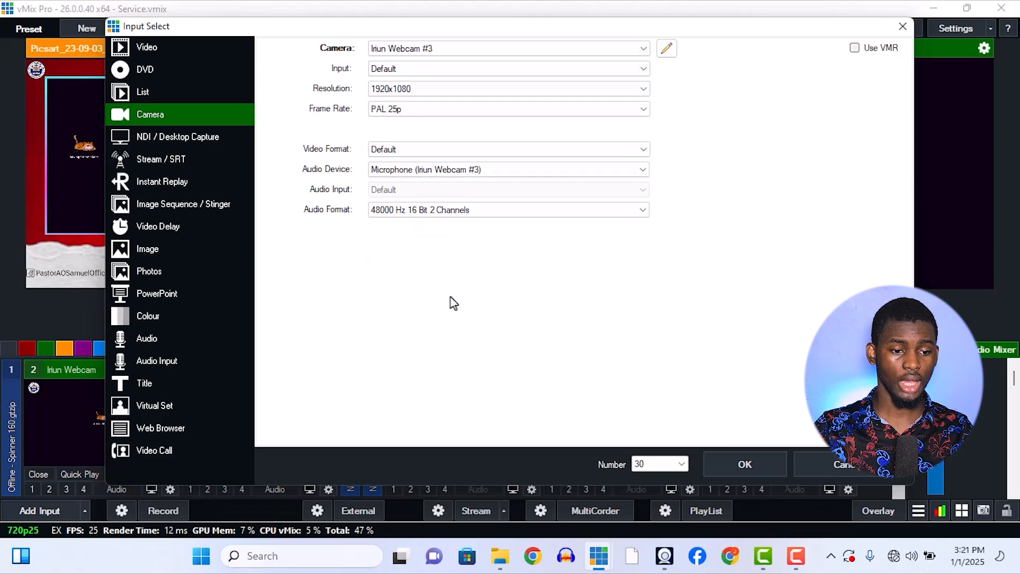
left_click(415, 108)
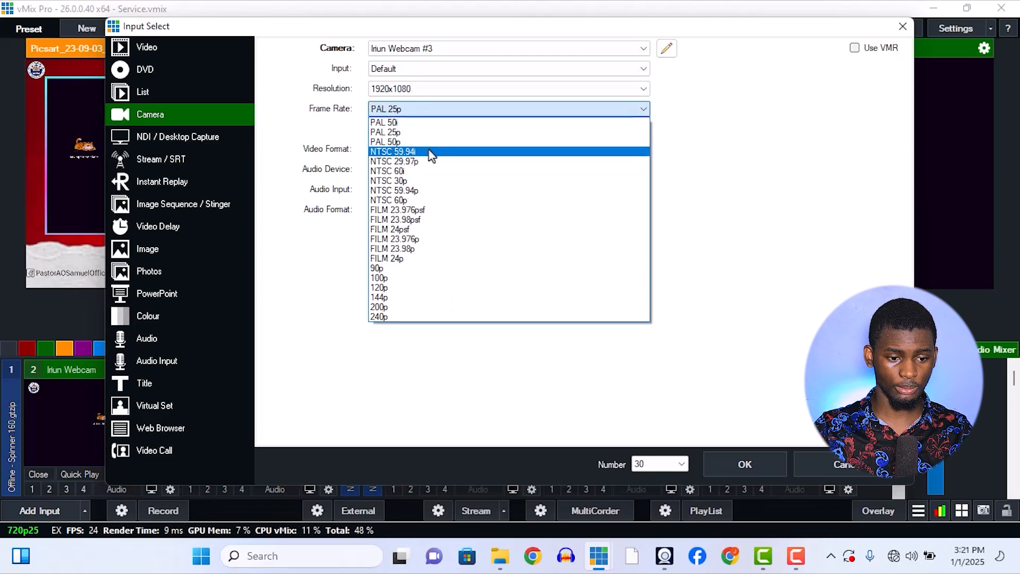
left_click(428, 161)
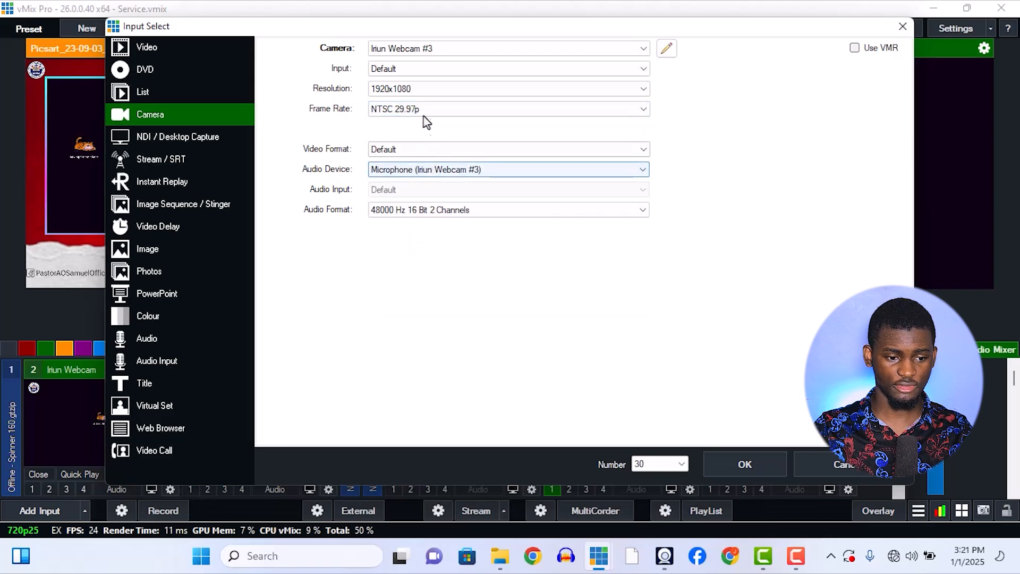
Set the camera's video format to MJPG and its audio device to None.
left_click(409, 154)
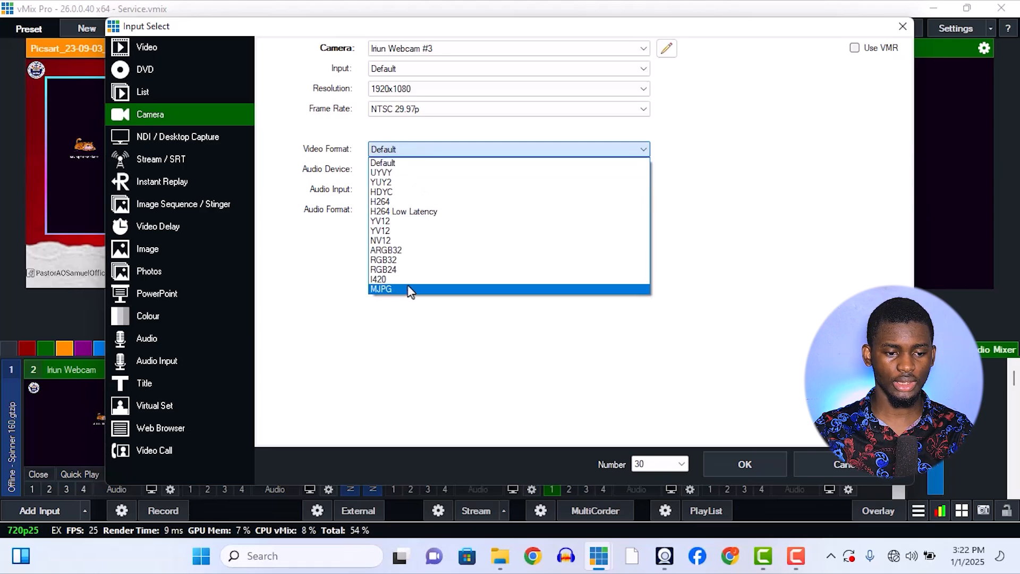
left_click(409, 289)
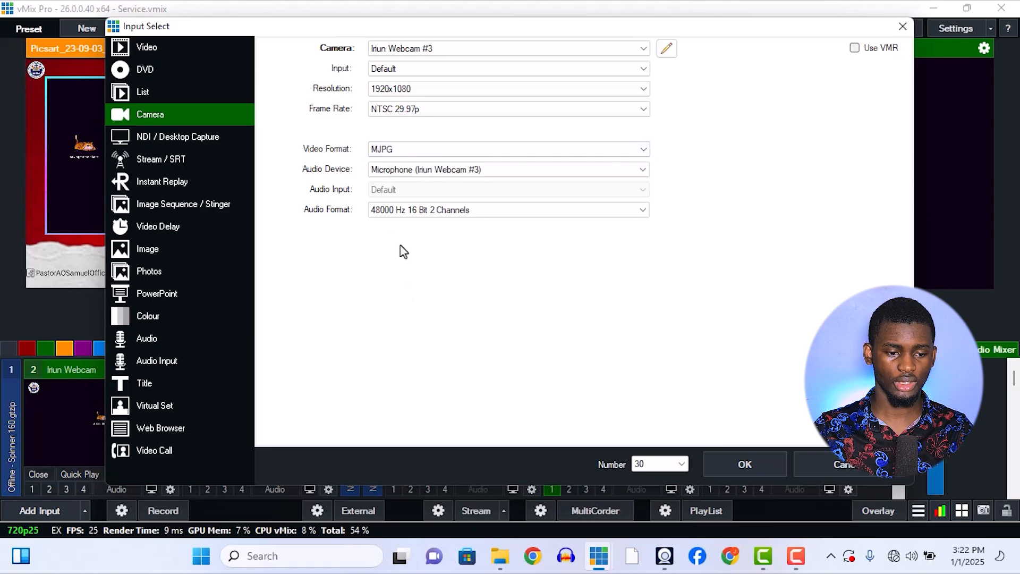
left_click(383, 173)
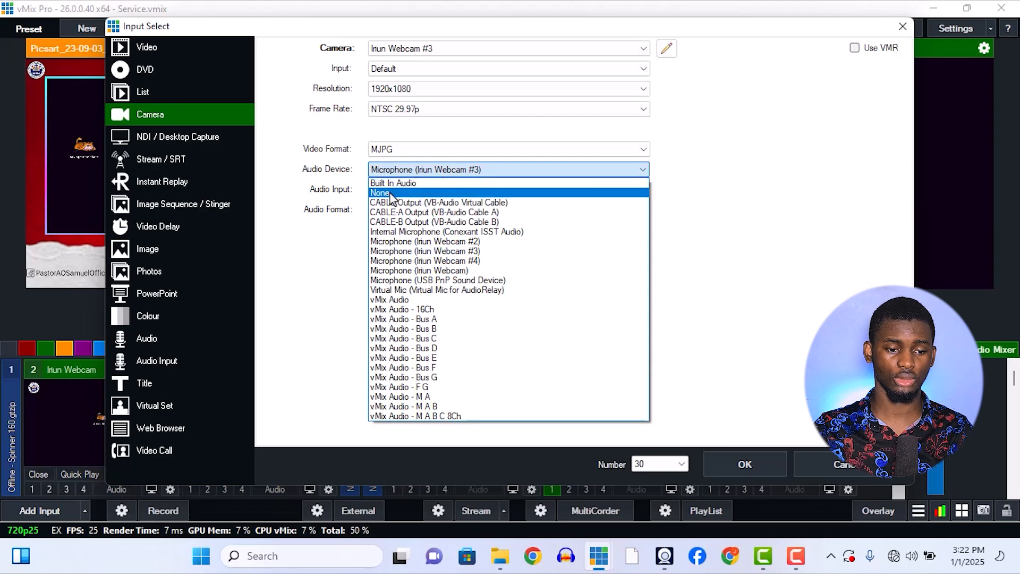
left_click(391, 194)
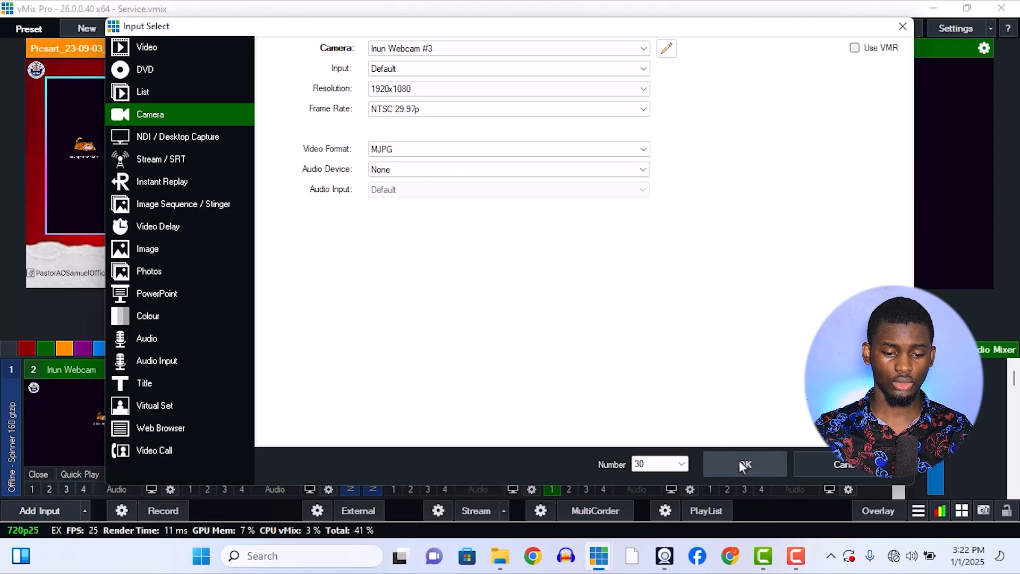
Assign the new camera to input number 3 and try to add it with the chosen capture settings.
left_click(668, 464)
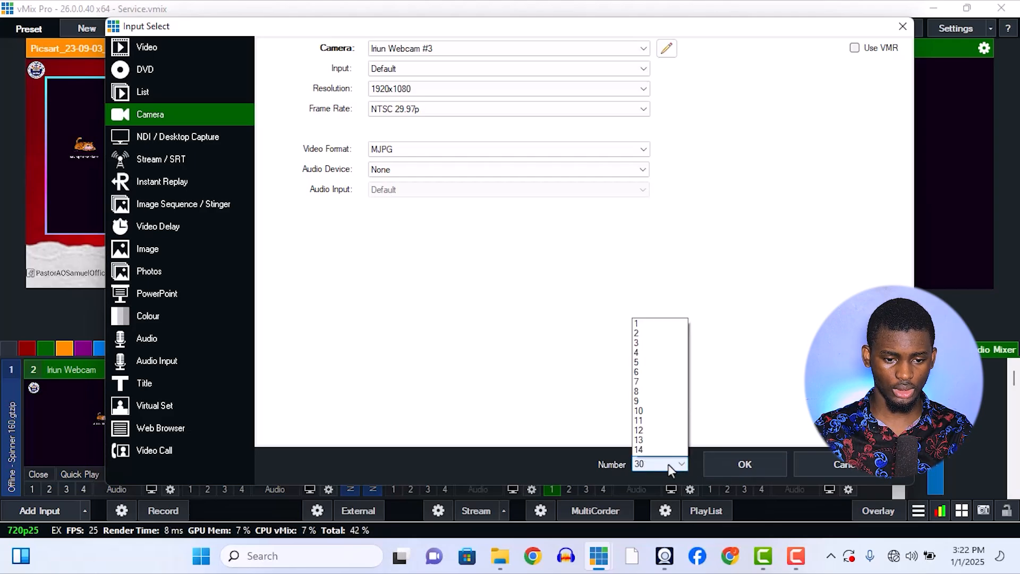
left_click(641, 193)
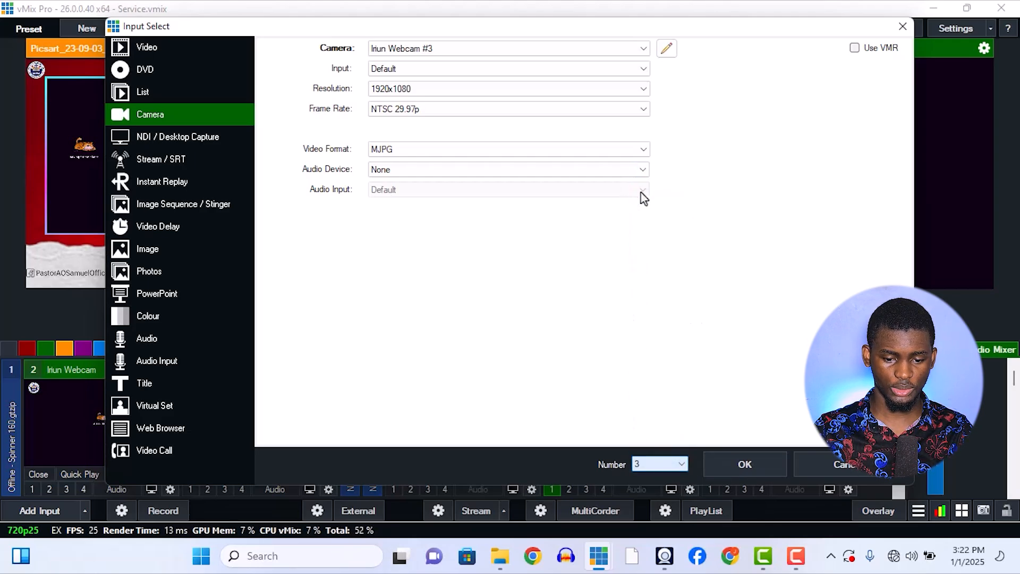
left_click(745, 465)
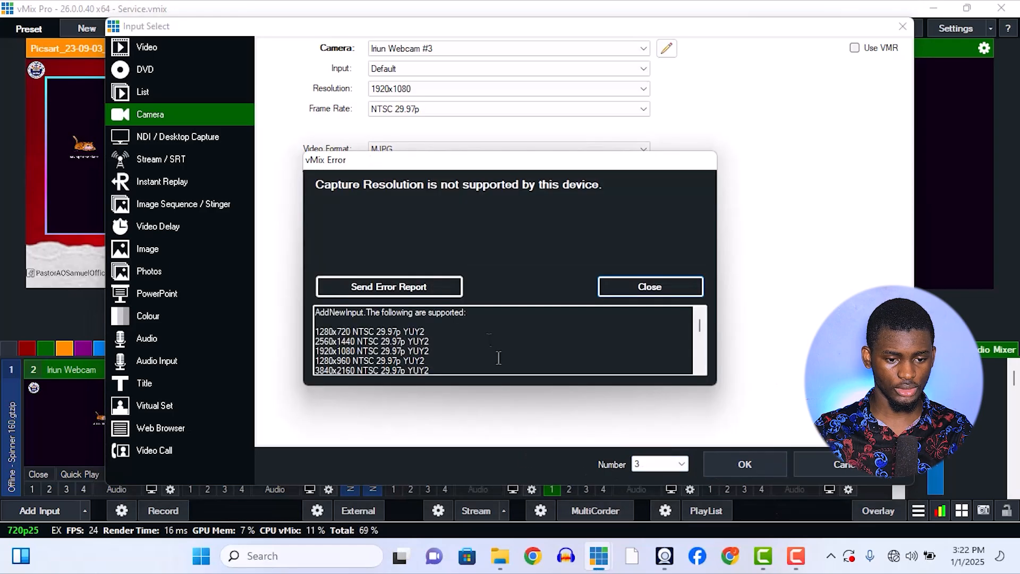
left_click(627, 288)
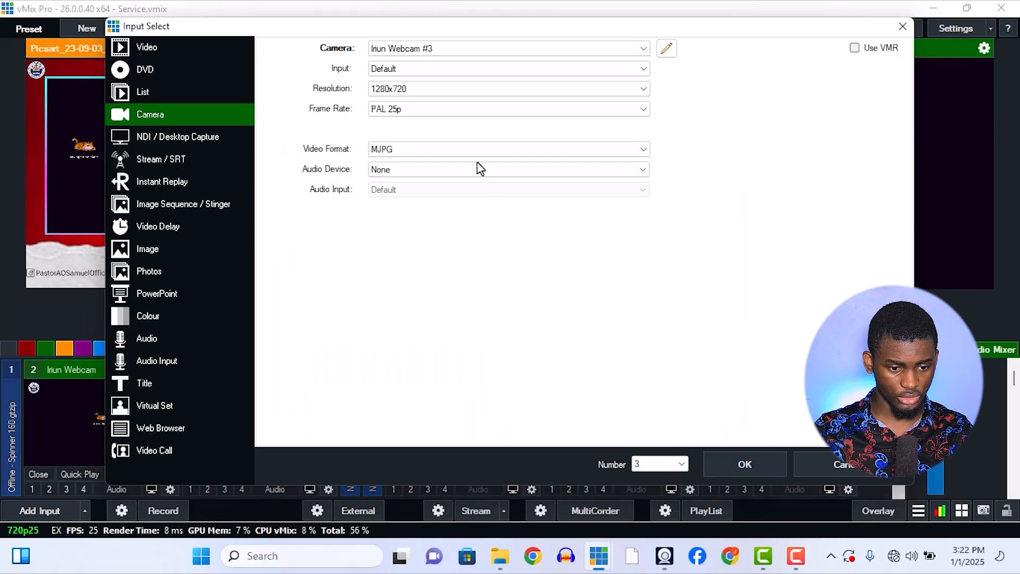
Set the video format to Default and add Iriun Webcam #3 as an input.
left_click(476, 152)
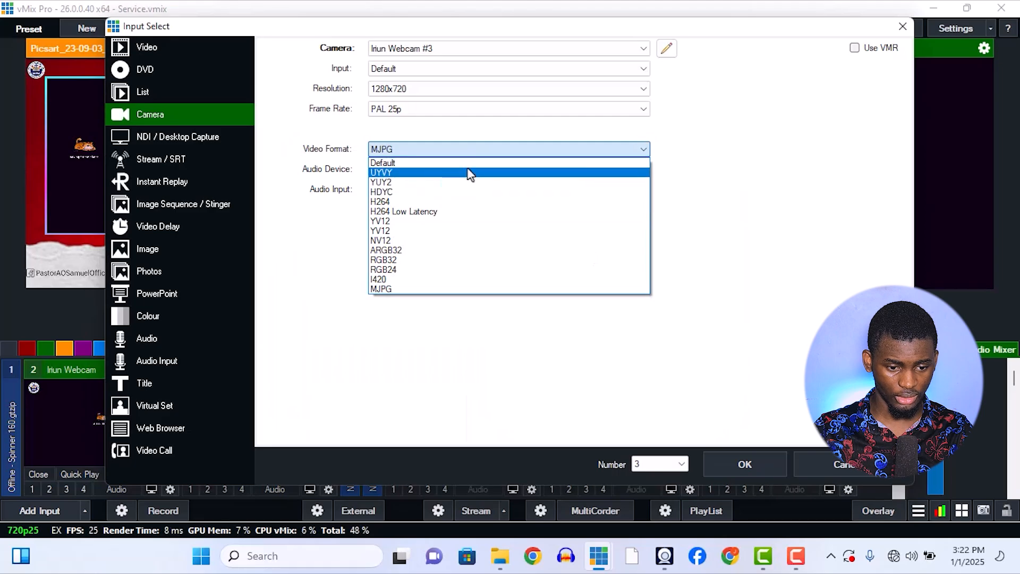
left_click(470, 163)
left_click(732, 457)
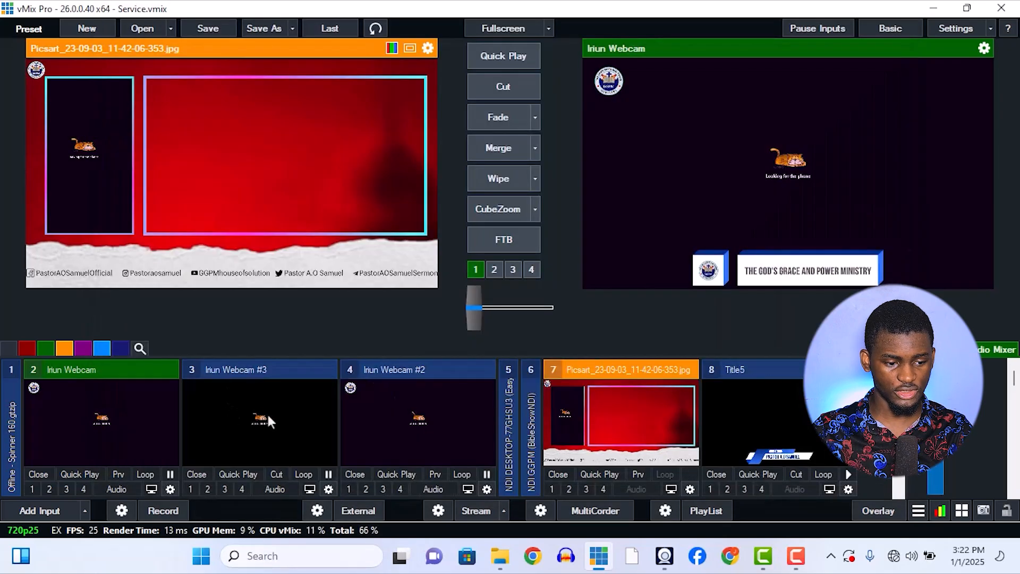
Compare the new Iriun Webcam #3 input with Iriun Webcam by alternating them in preview.
left_click(266, 413)
left_click(94, 415)
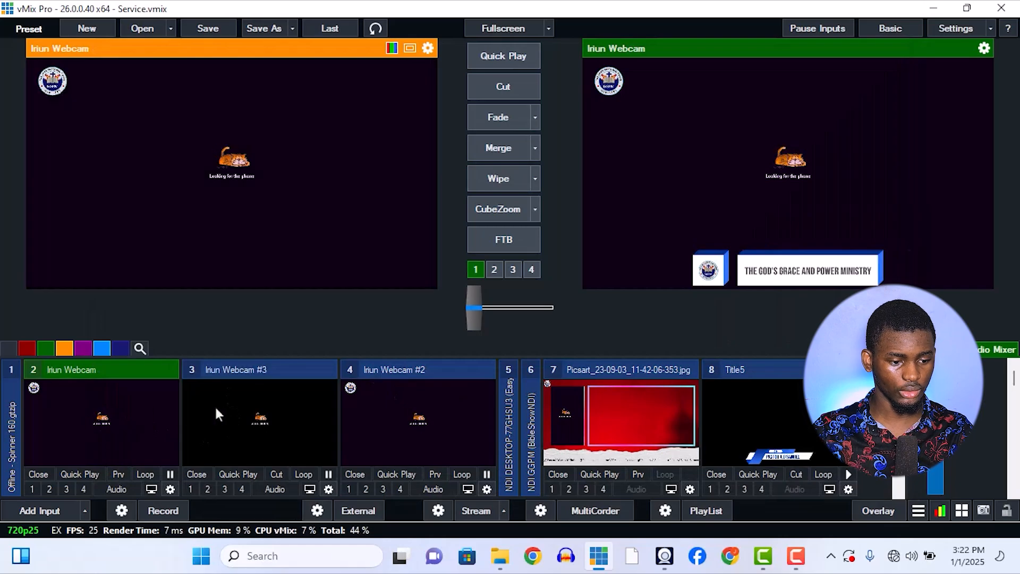
left_click(284, 422)
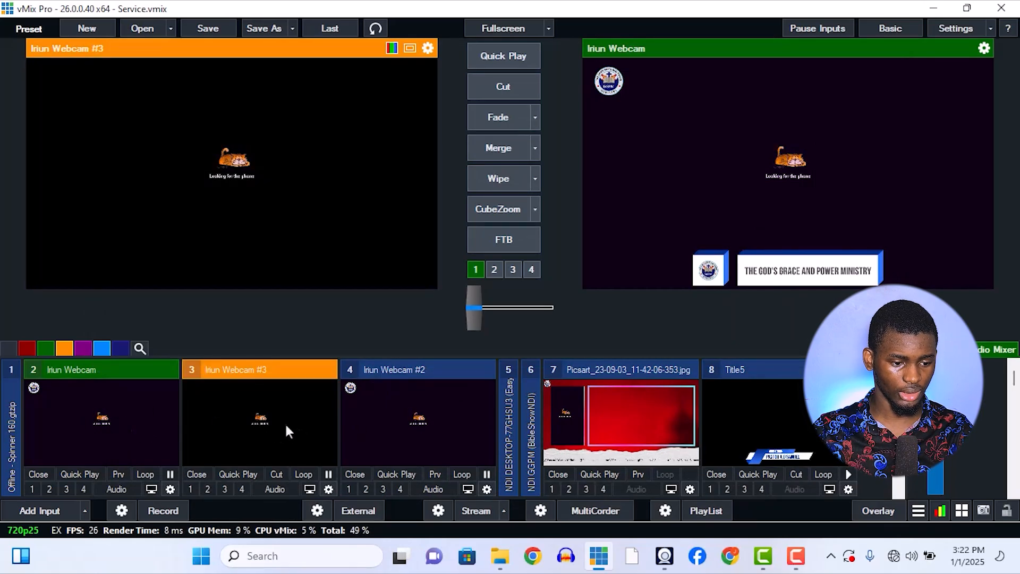
left_click(145, 428)
left_click(228, 425)
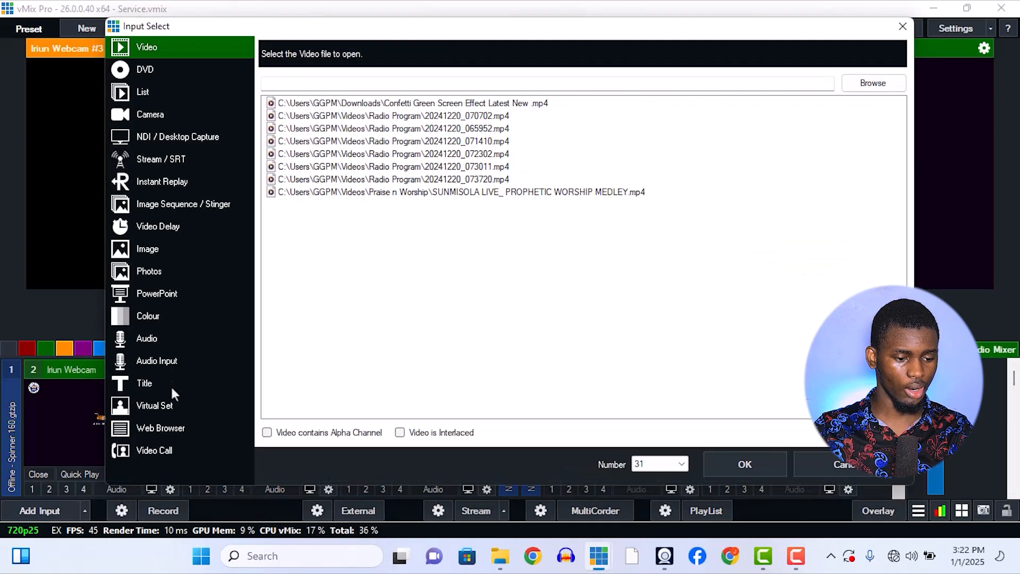
Prepare a new audio input that uses Microphone (USB PnP Sound Device) as its audio device.
left_click(173, 360)
left_click(403, 58)
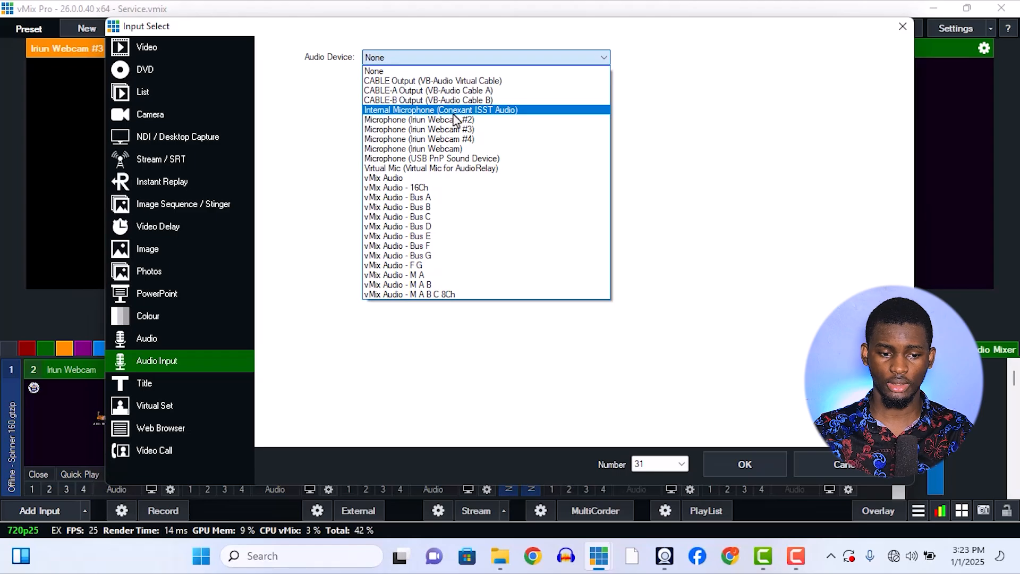
left_click(459, 159)
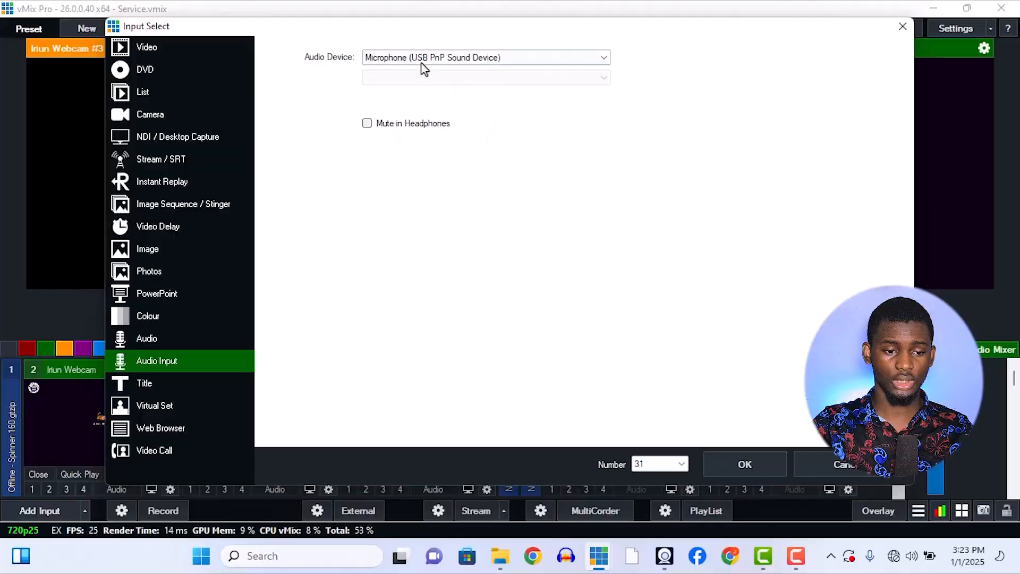
left_click(421, 58)
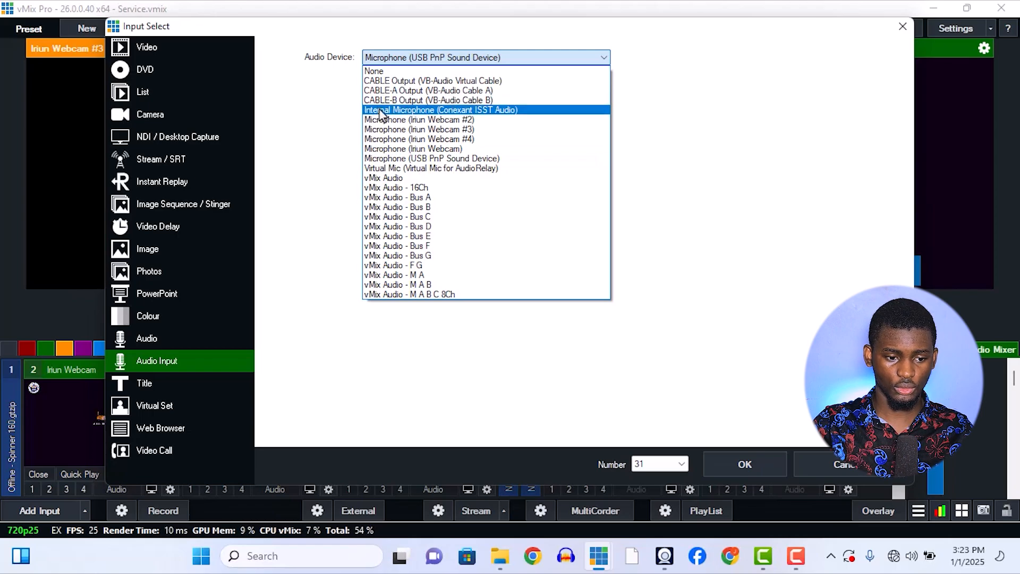
left_click(413, 160)
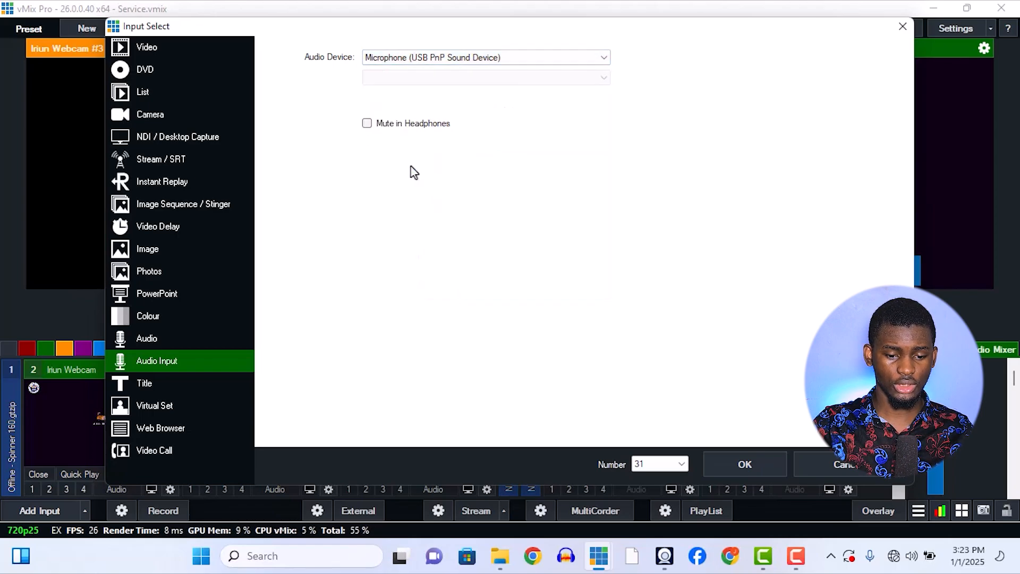
Mute the computer's speakers and add the USB PnP microphone as input number 2.
left_click(895, 557)
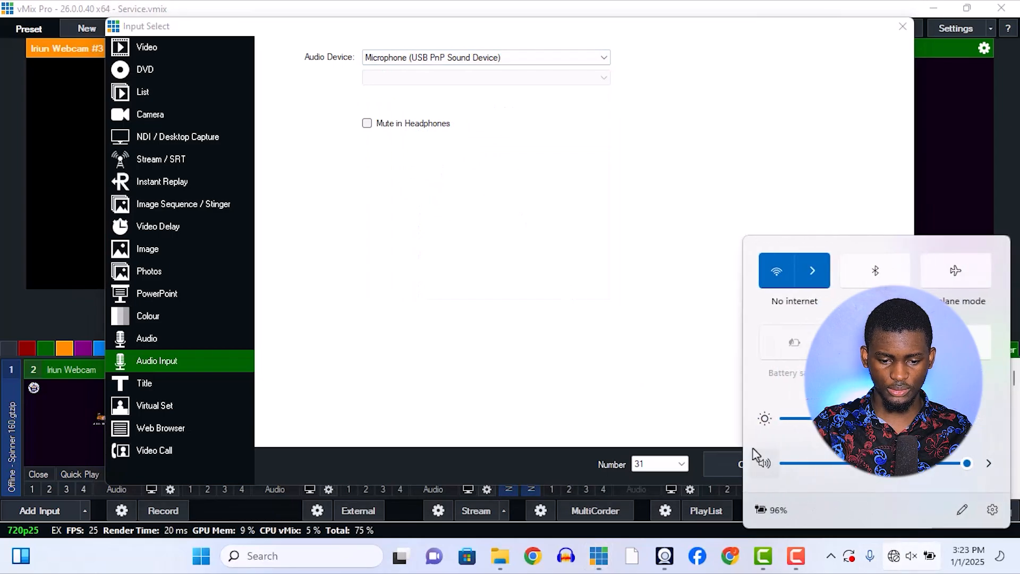
left_click(706, 369)
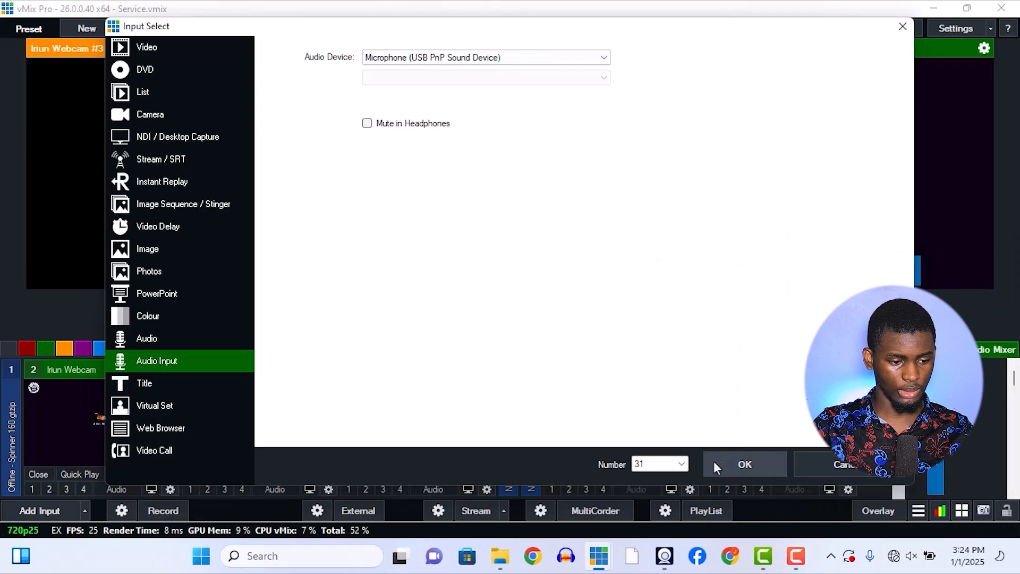
left_click(675, 465)
left_click(653, 169)
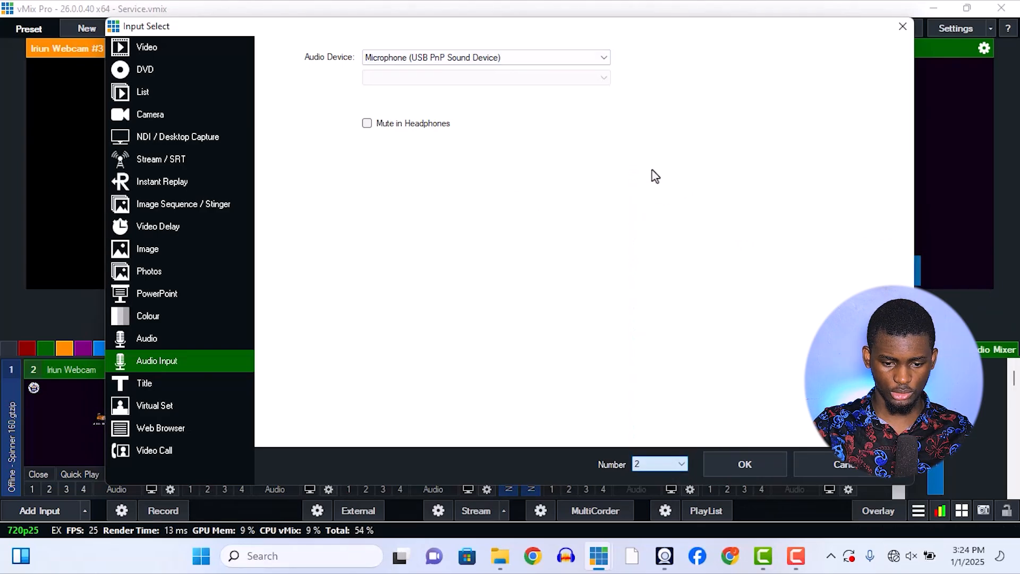
left_click(758, 475)
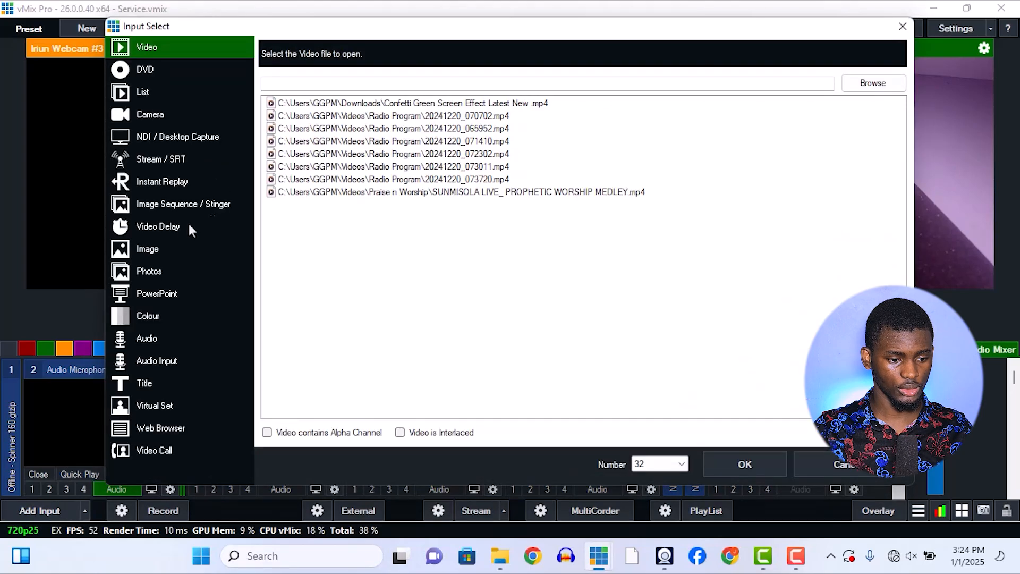
Add Microphone (Iriun Webcam) as an audio input at number 3 and remove that input again.
left_click(166, 366)
left_click(419, 57)
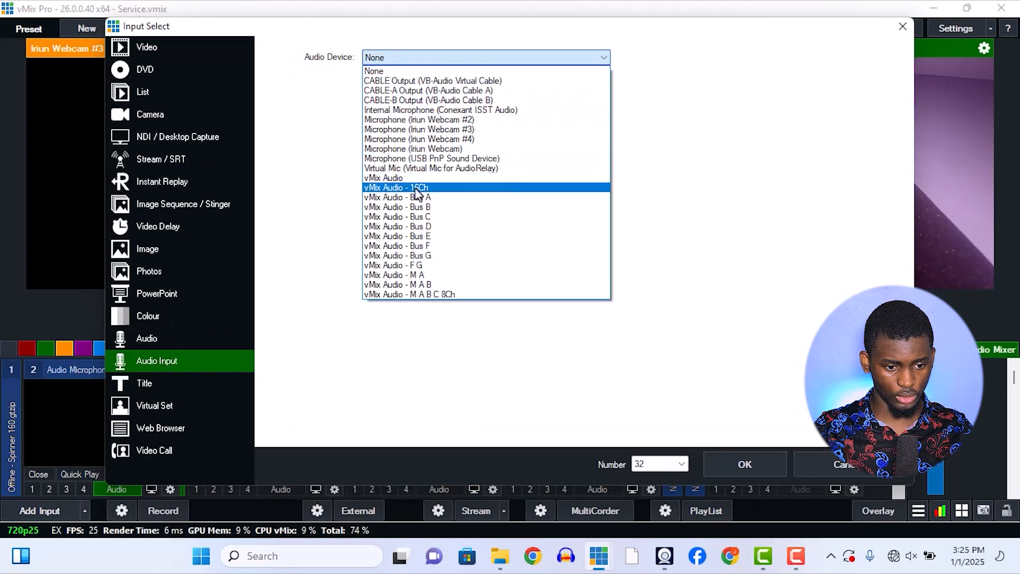
left_click(415, 148)
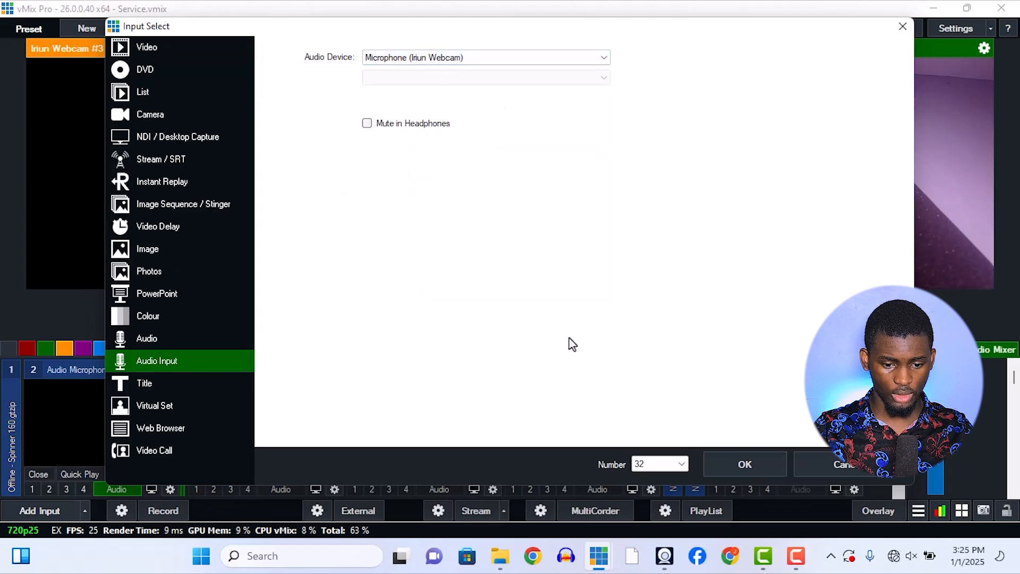
left_click(679, 463)
left_click(638, 169)
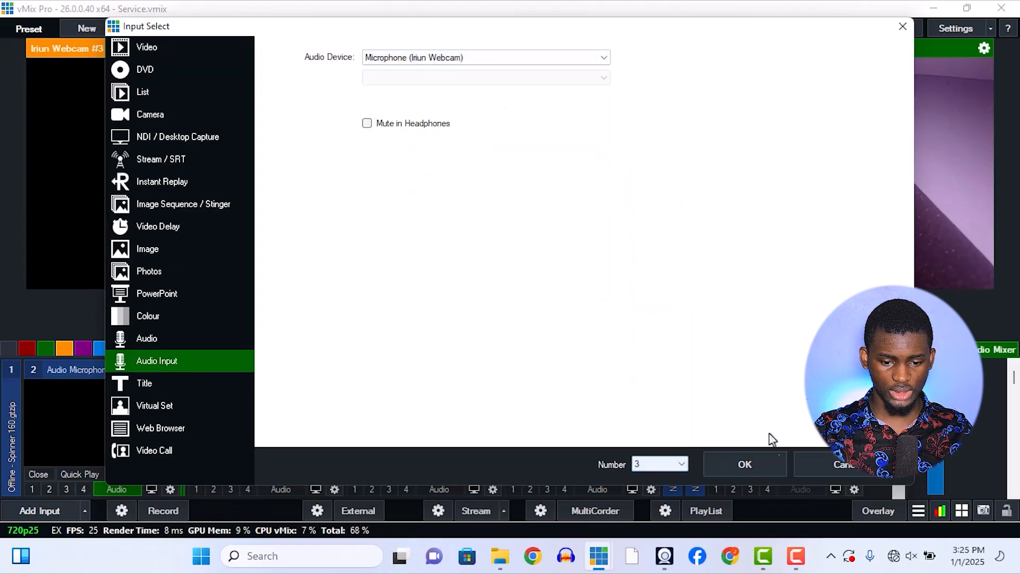
left_click(759, 464)
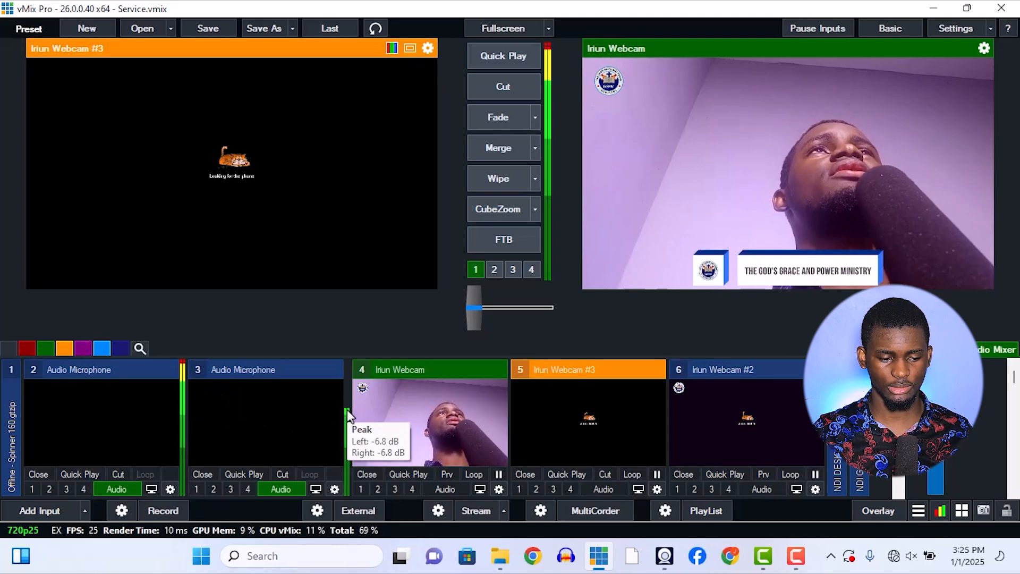
left_click(212, 476)
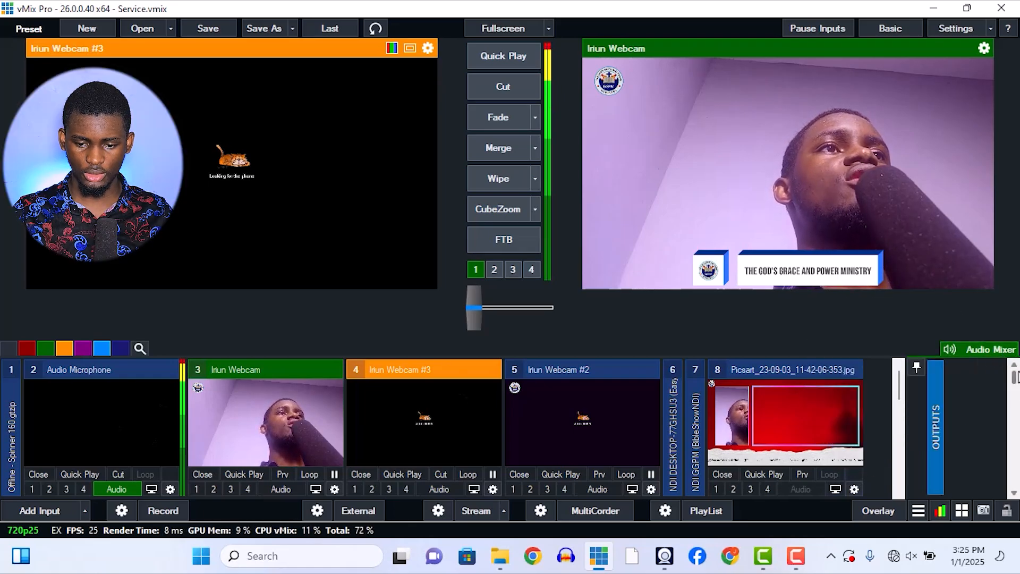
Set the Audio Microphone input's delay to 200 milliseconds in its audio settings.
left_click_drag(1017, 381, 1016, 430)
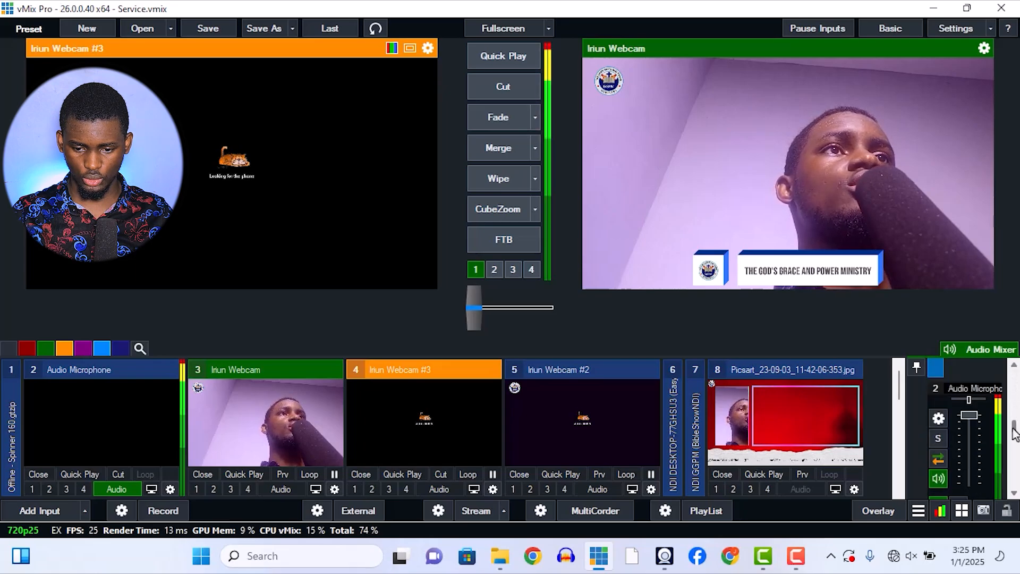
left_click(1014, 494)
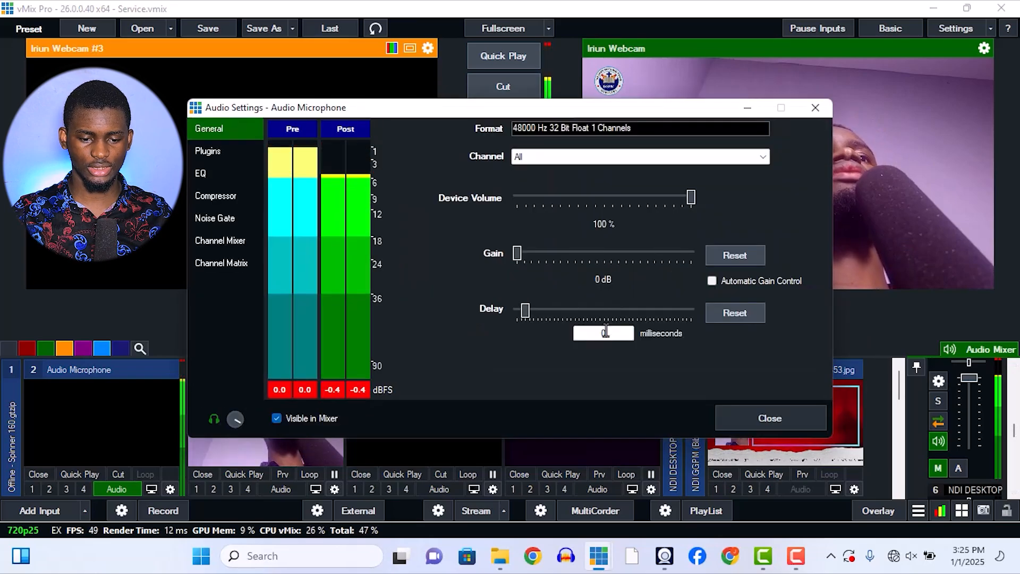
left_click(596, 334)
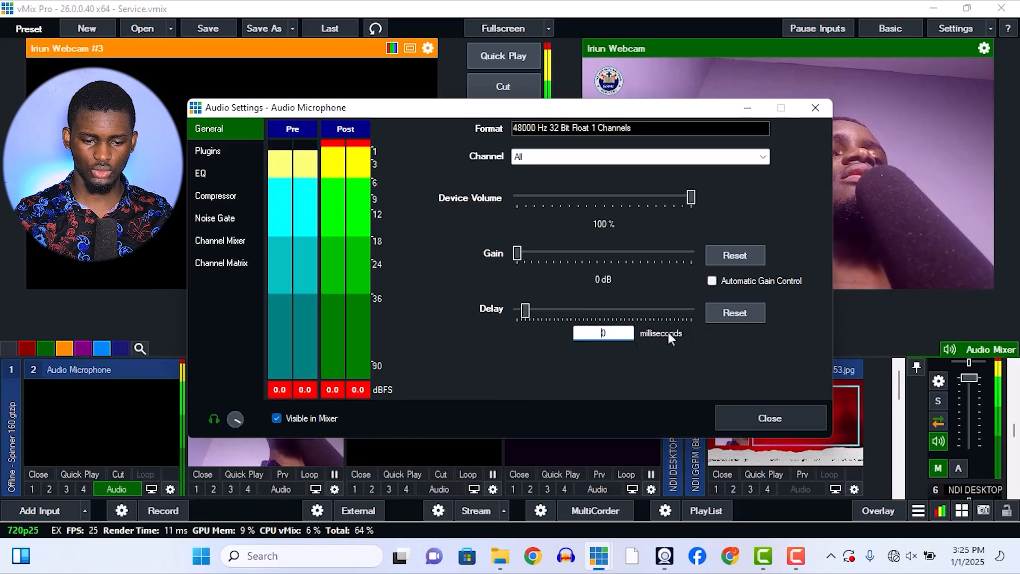
type("200")
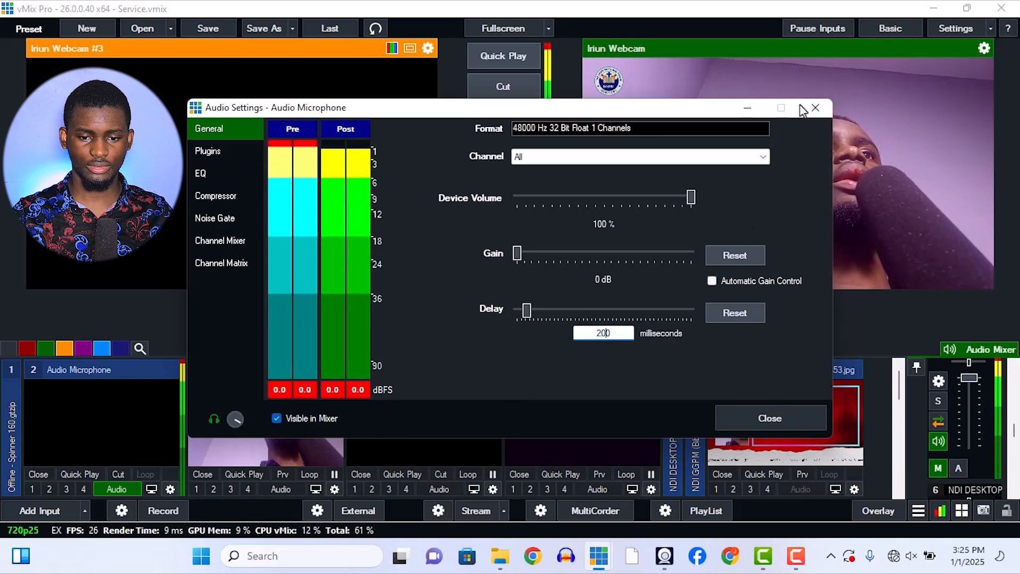
left_click(816, 110)
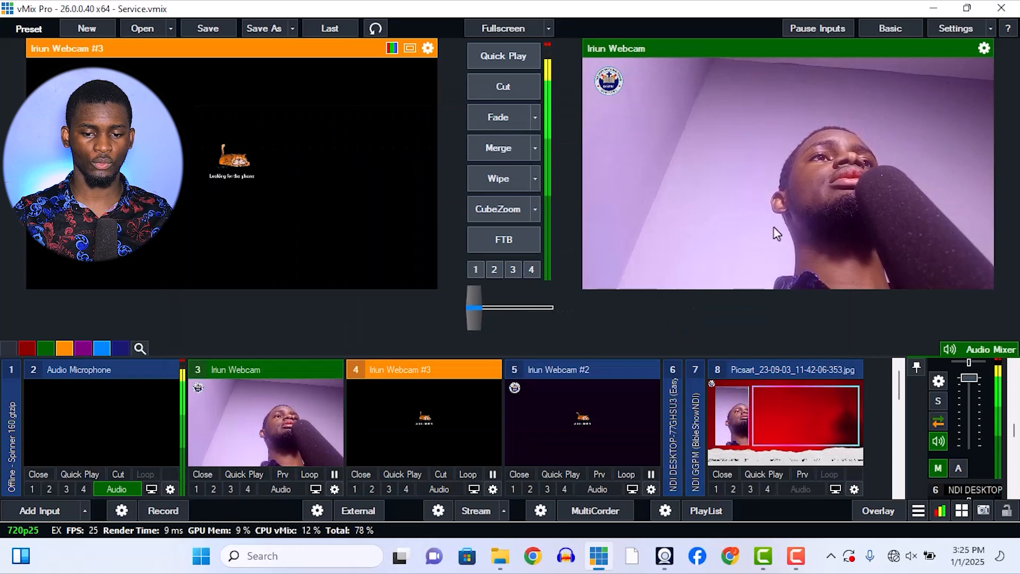
Set the Audio Microphone input's delay to 300 milliseconds and close its audio settings.
left_click(940, 382)
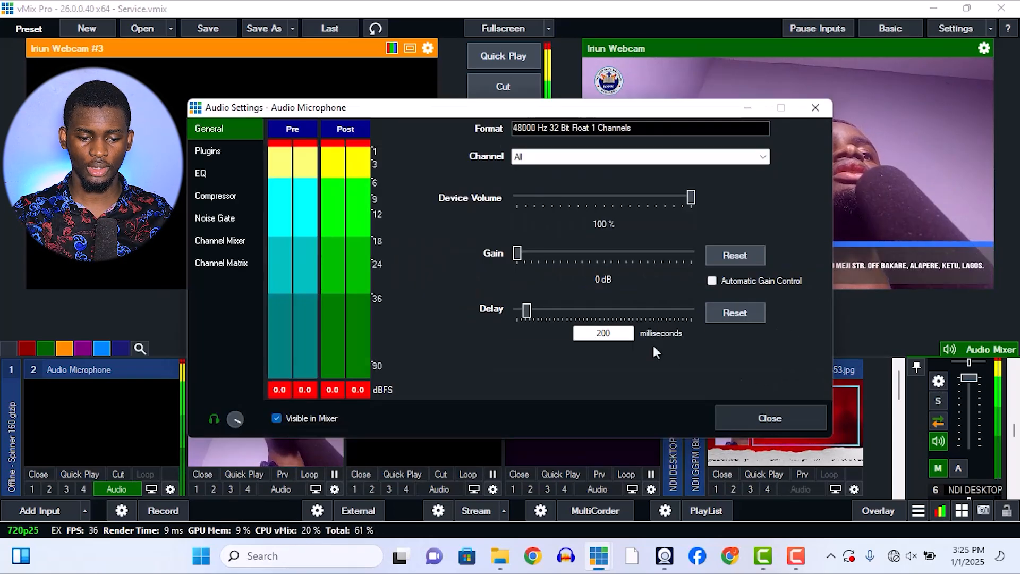
left_click(600, 335)
key("BackSpace")
type("10")
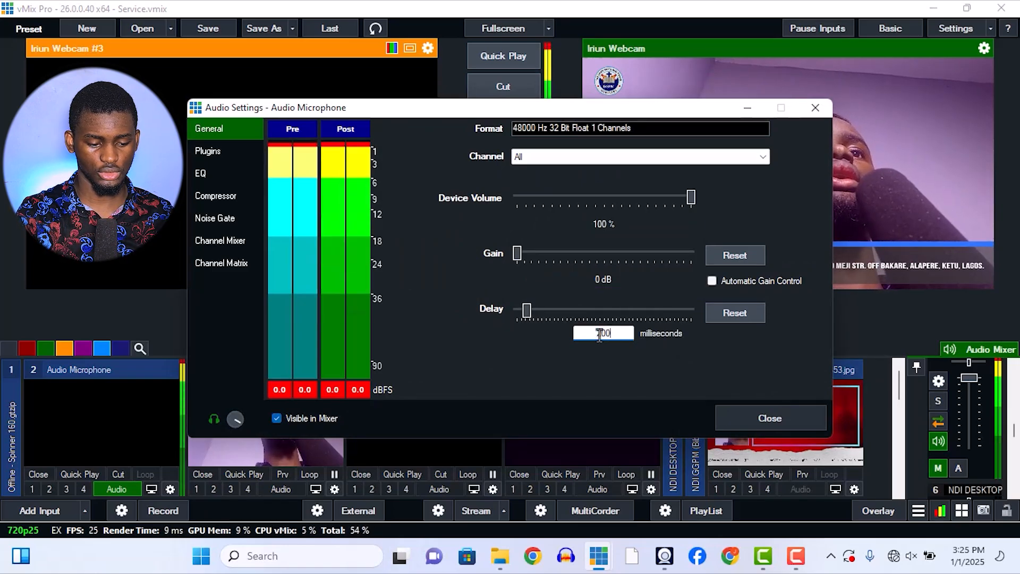
key("BackSpace")
type("100")
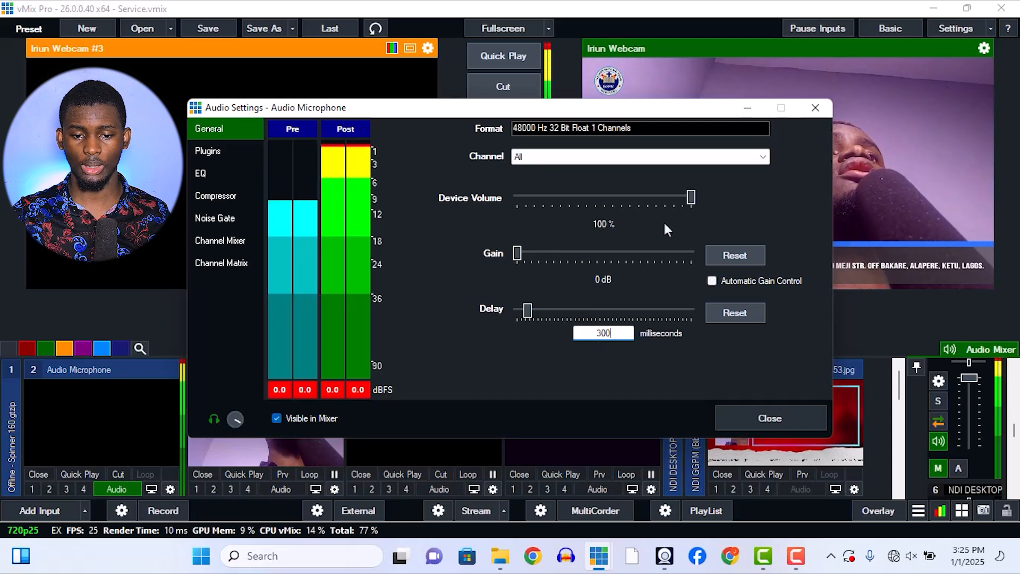
left_click(819, 114)
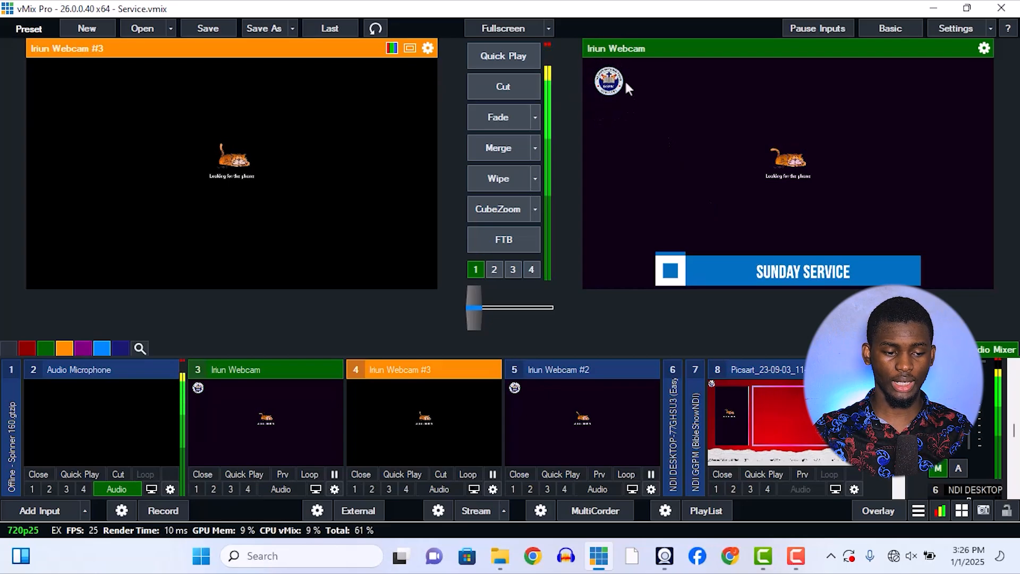
Remove the Audio Microphone input and unmute the computer's speakers.
left_click(47, 471)
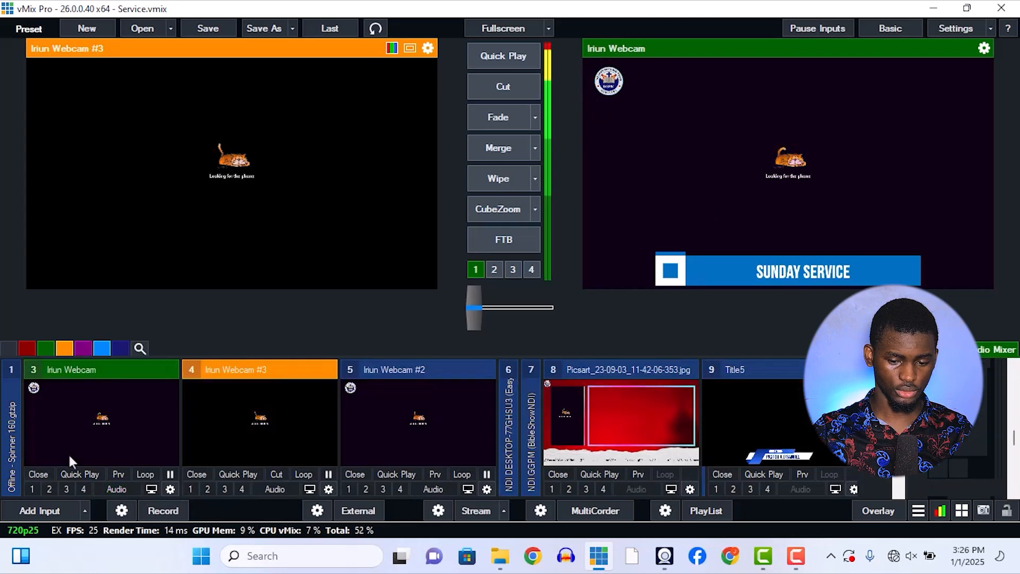
left_click(897, 564)
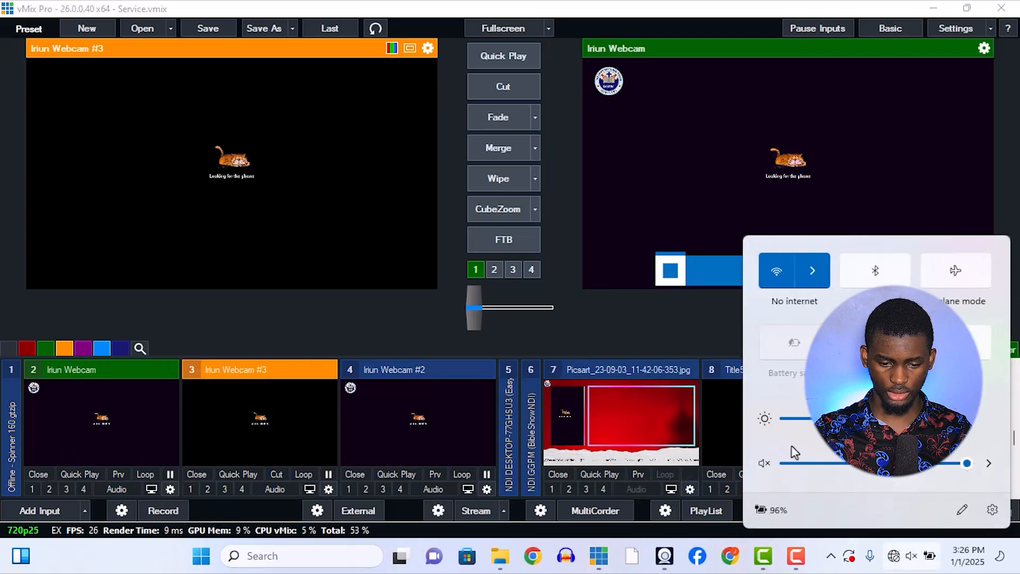
left_click(765, 463)
left_click(685, 340)
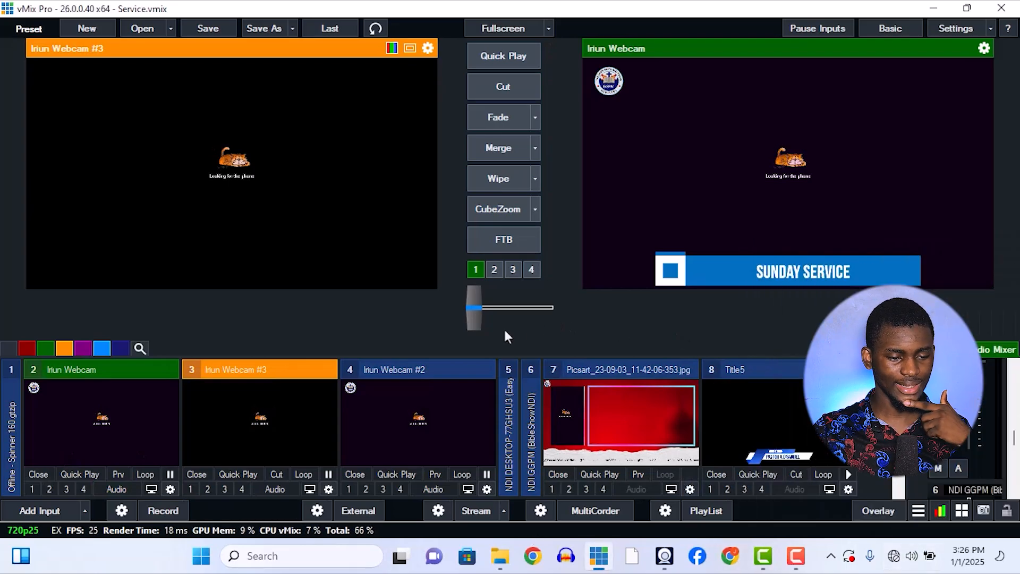
Remove the Iriun Webcam #3 input and send Iriun Webcam #2 to the live output.
left_click(196, 472)
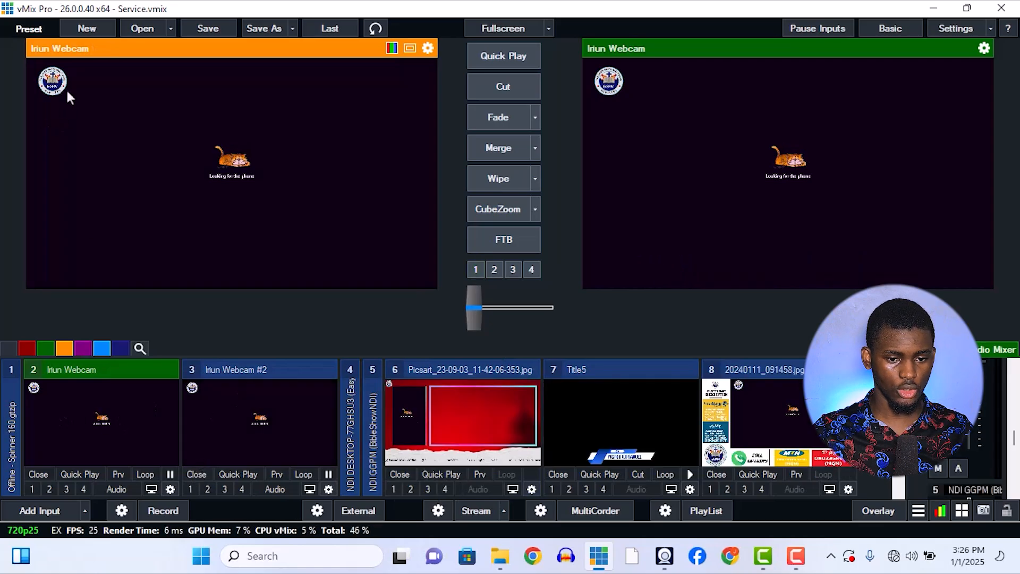
left_click(260, 447)
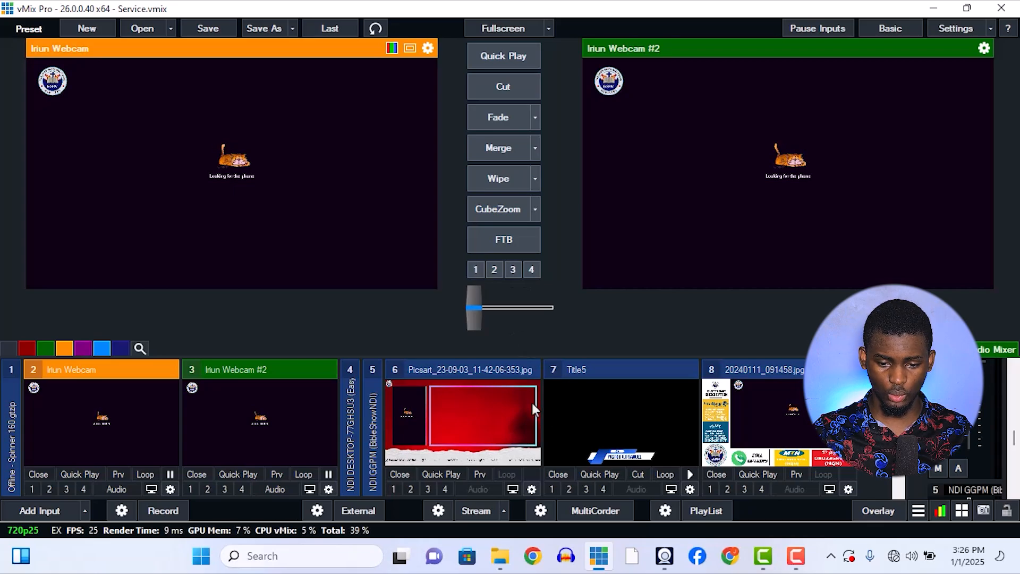
Show title overlays 1 and 2 over the live output, load Title3 into preview, and turn the overlays off.
scroll(306, 448, "down", 1)
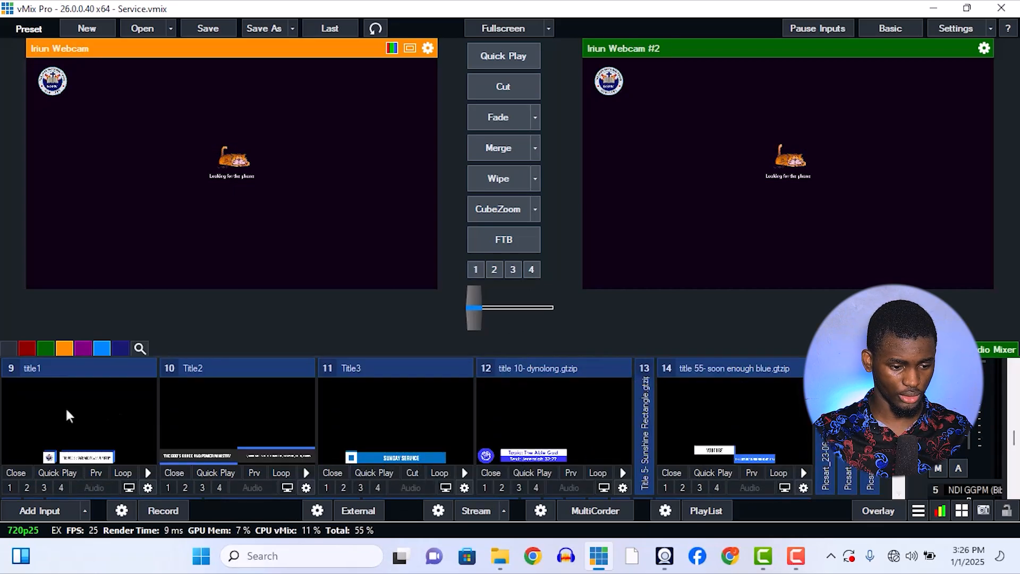
key("1")
key("2")
key("3")
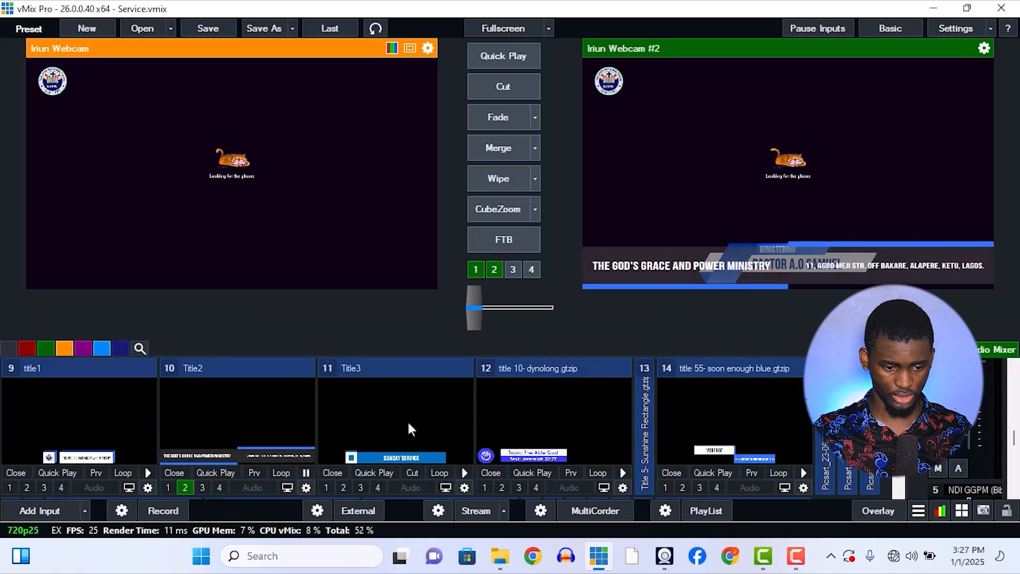
left_click(408, 420)
key("2")
key("1")
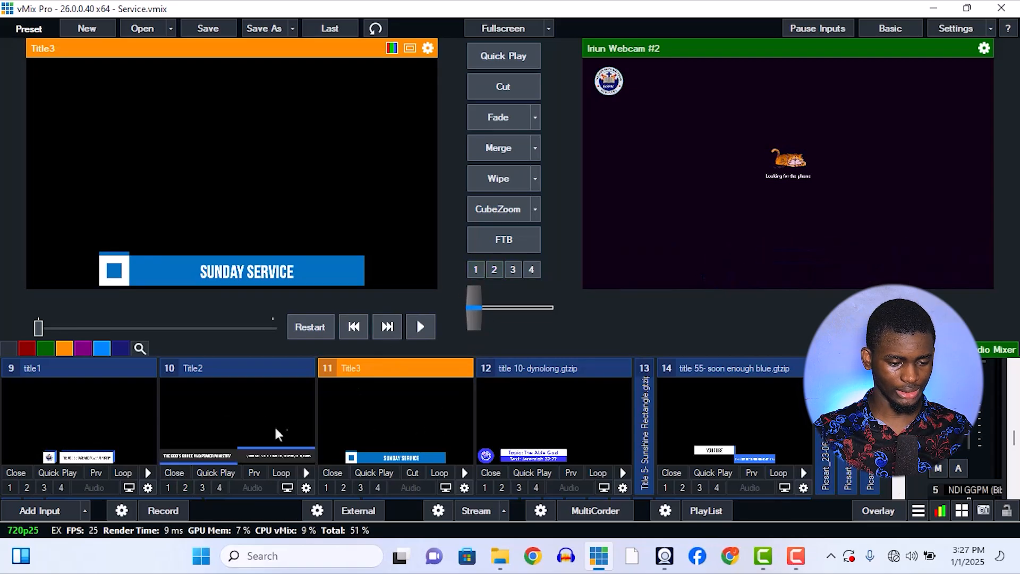
Set the Mouse Click Action of the Title2 input to Preview in its general settings.
left_click(304, 490)
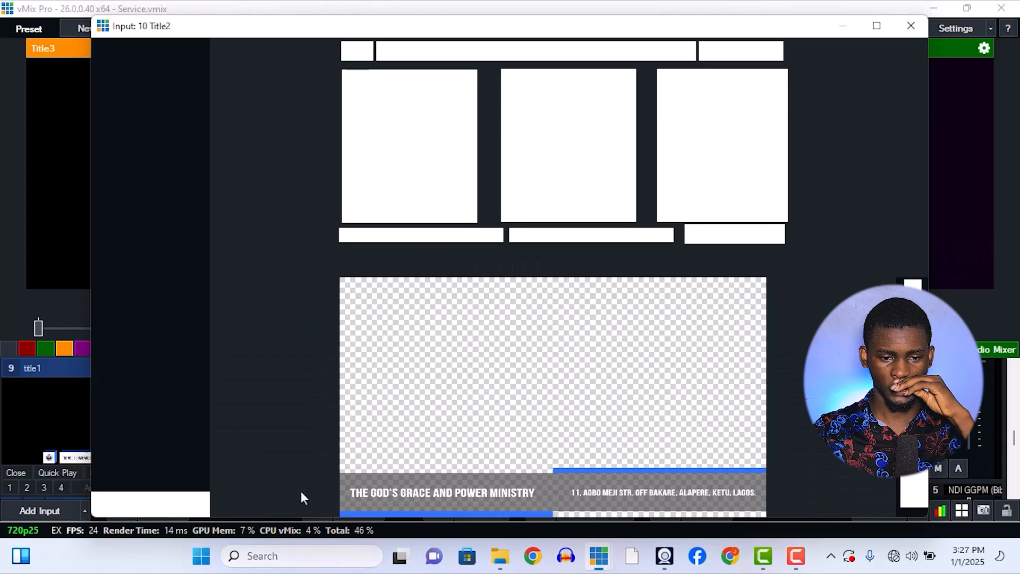
left_click(157, 56)
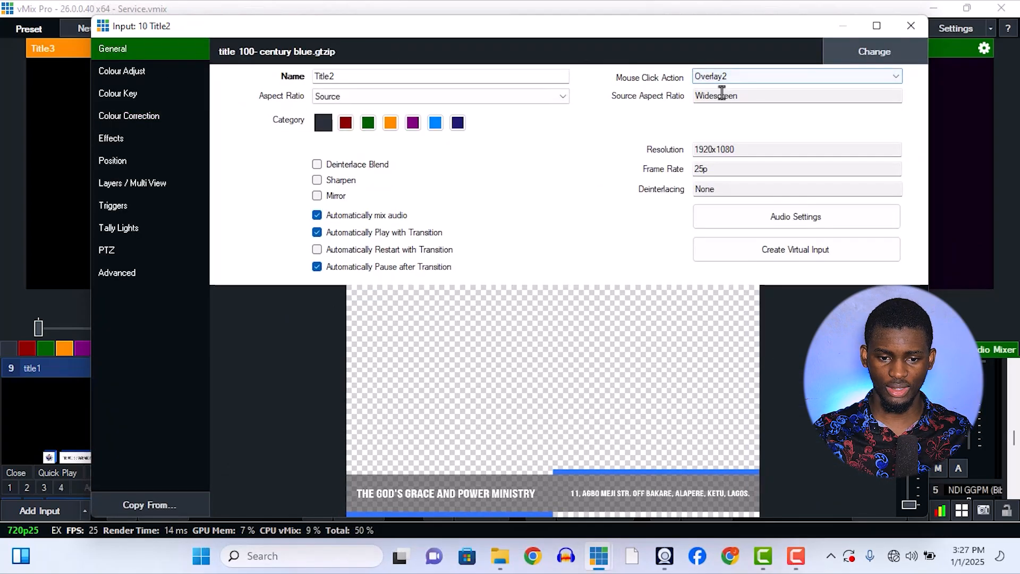
left_click(903, 30)
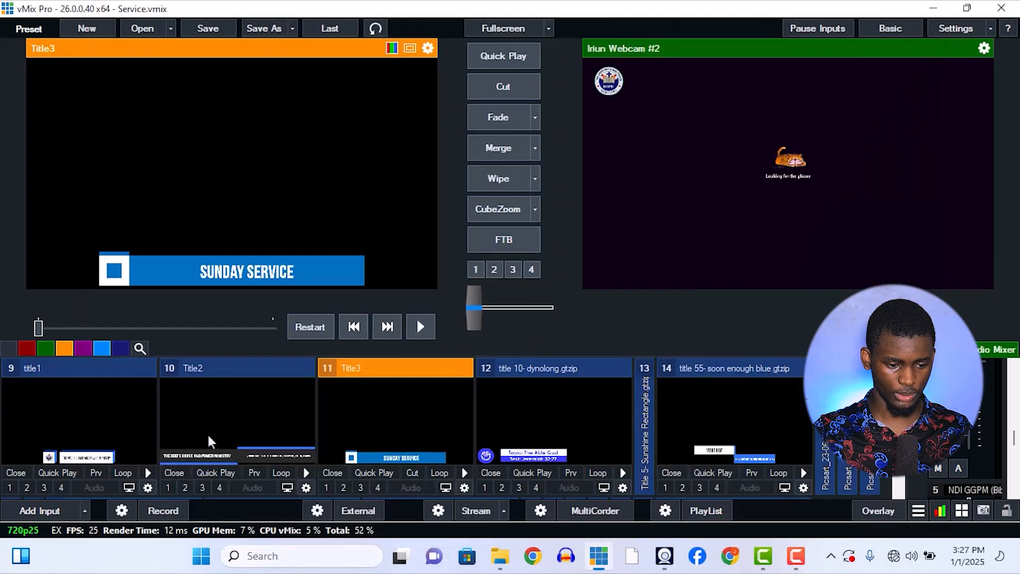
left_click(304, 488)
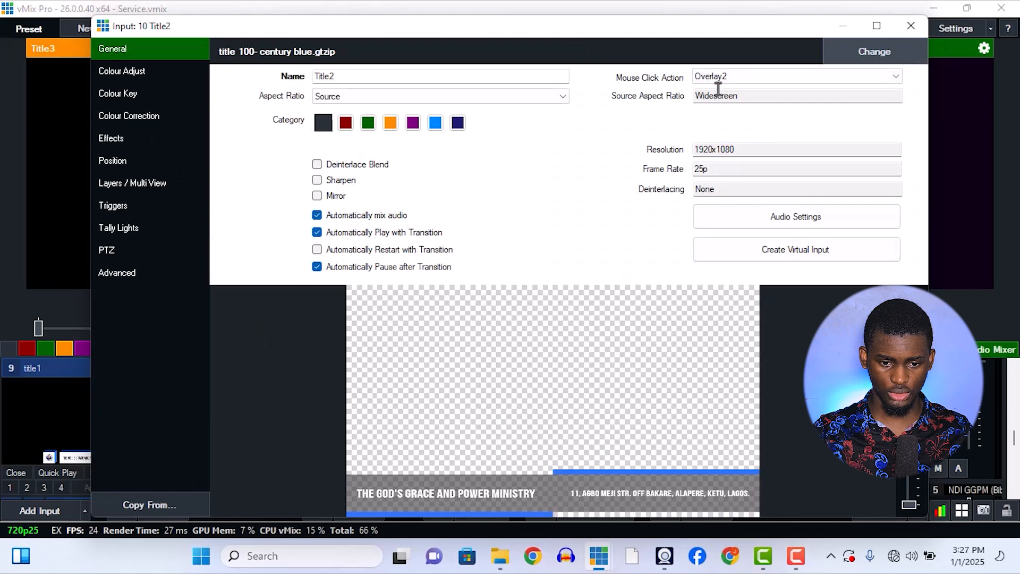
left_click(717, 77)
left_click(710, 90)
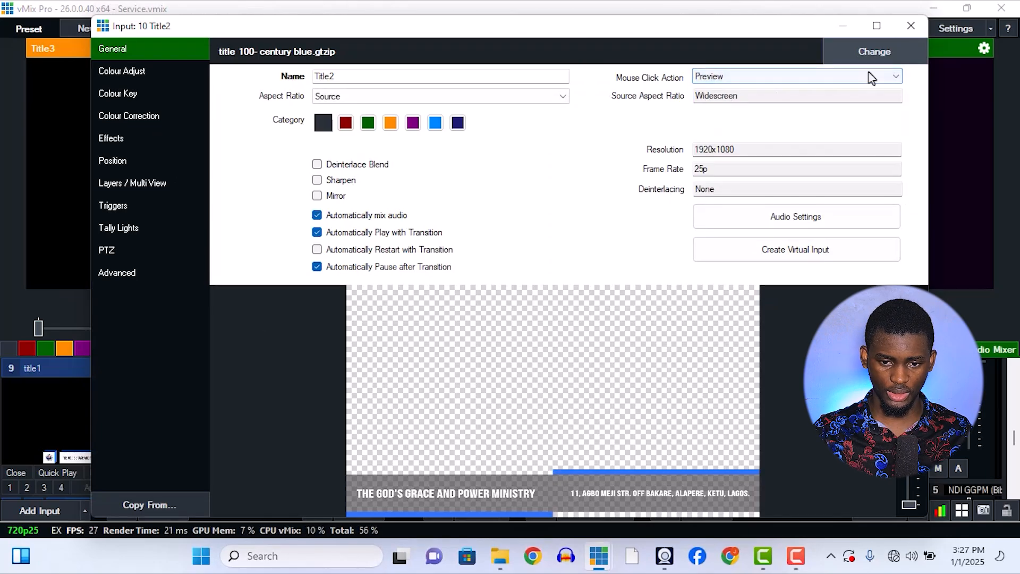
Set the Mouse Click Action of the title1 input to Preview in its general settings.
left_click(911, 26)
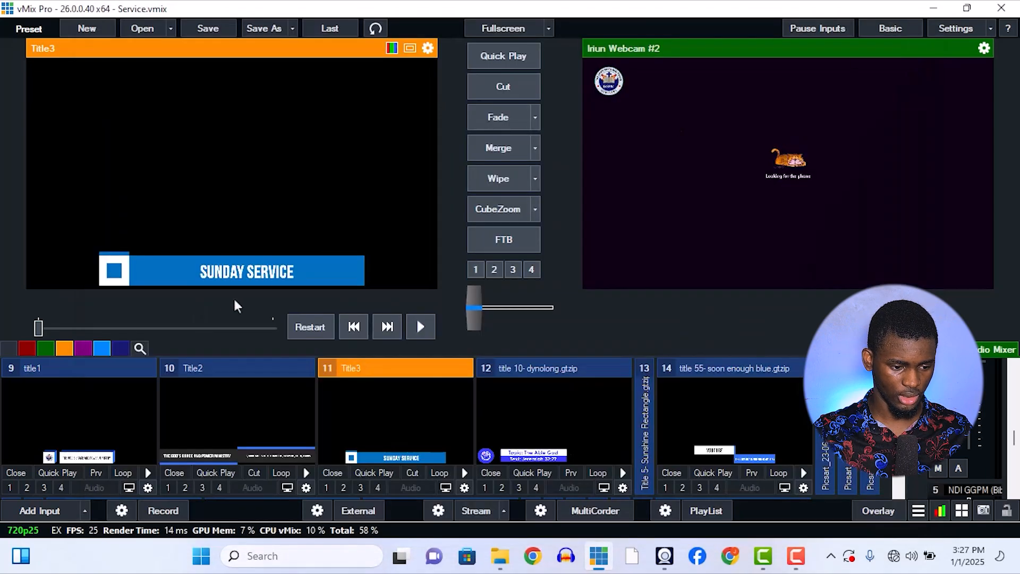
left_click(147, 488)
left_click(713, 80)
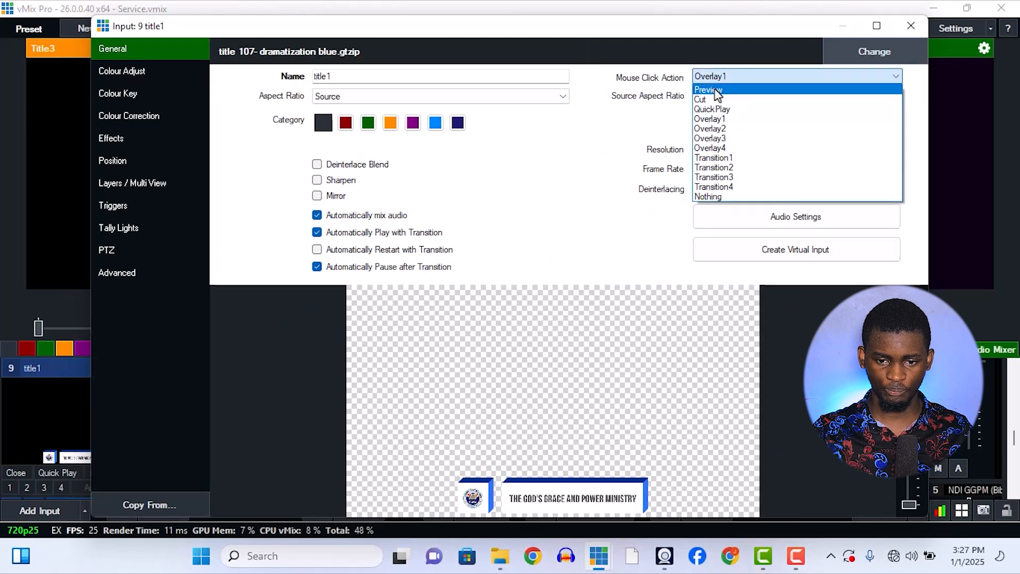
left_click(709, 87)
left_click(909, 26)
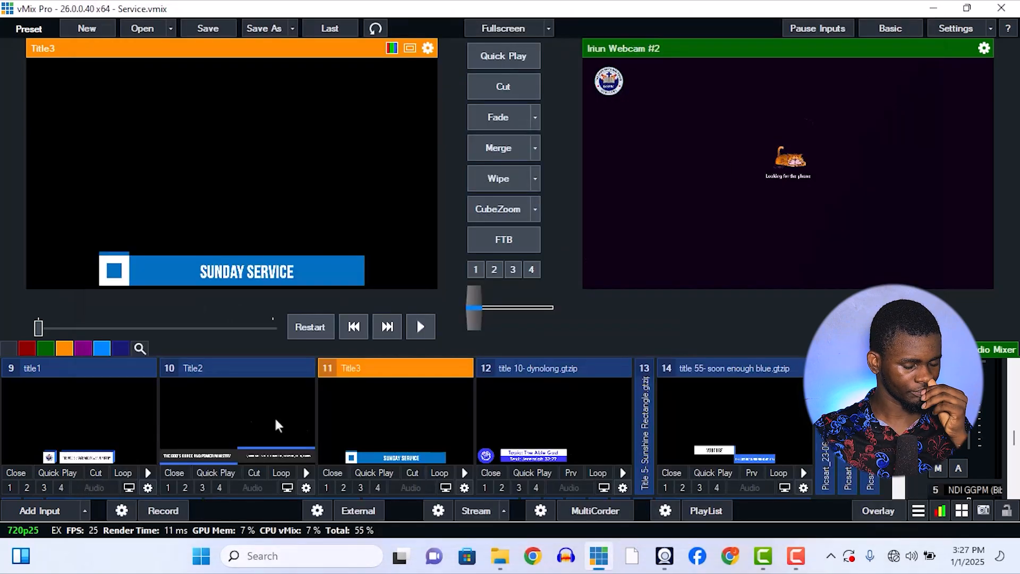
Send the Iriun Webcam input to the live output with the Merge transition.
scroll(212, 425, "up", 3)
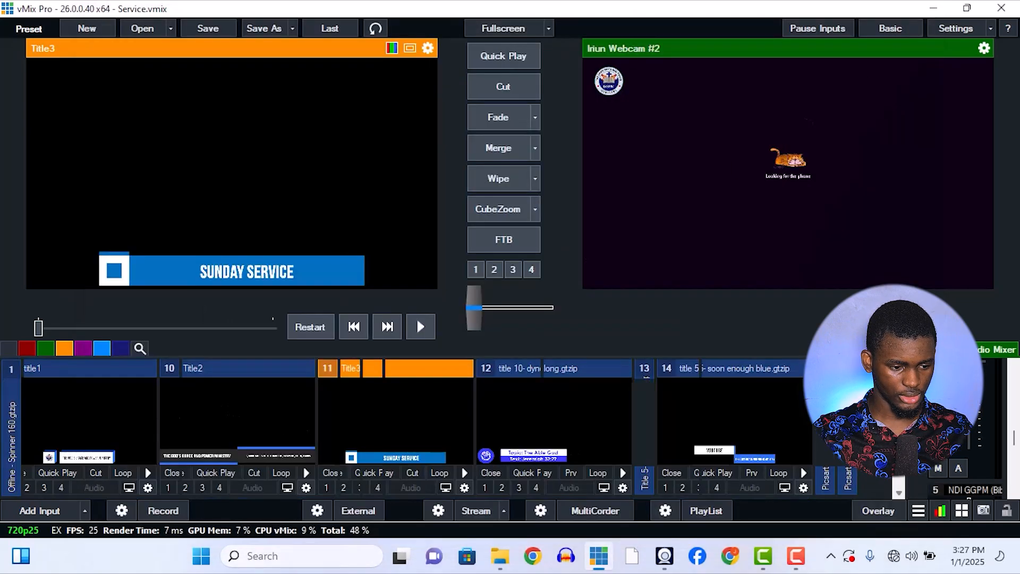
left_click(106, 404)
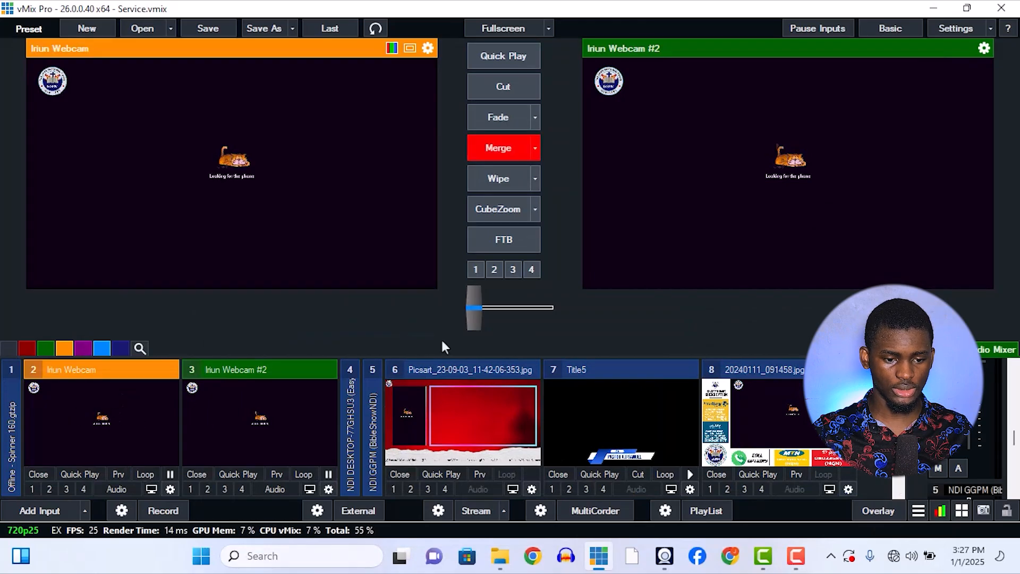
left_click(476, 269)
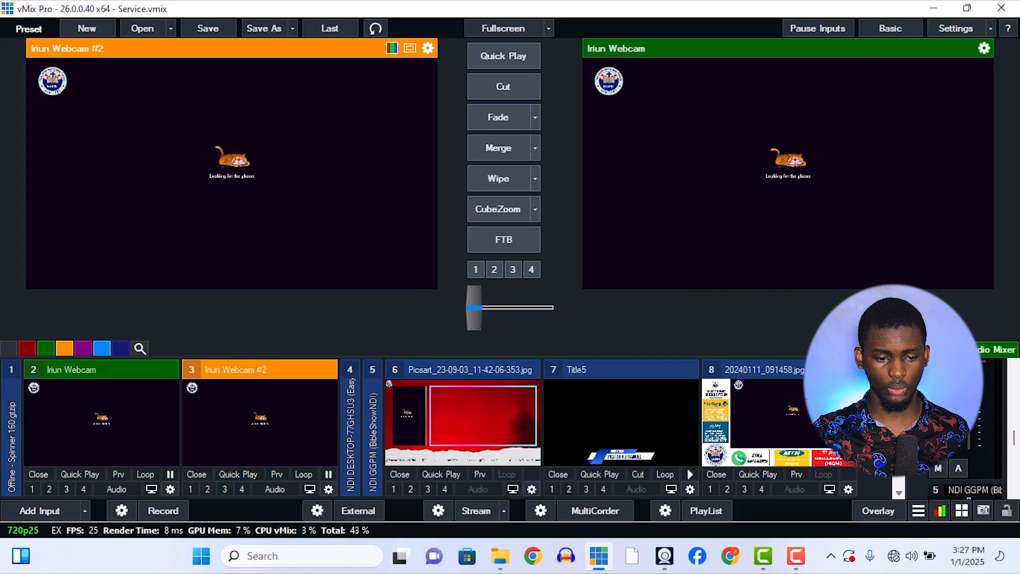
scroll(441, 414, "down", 3)
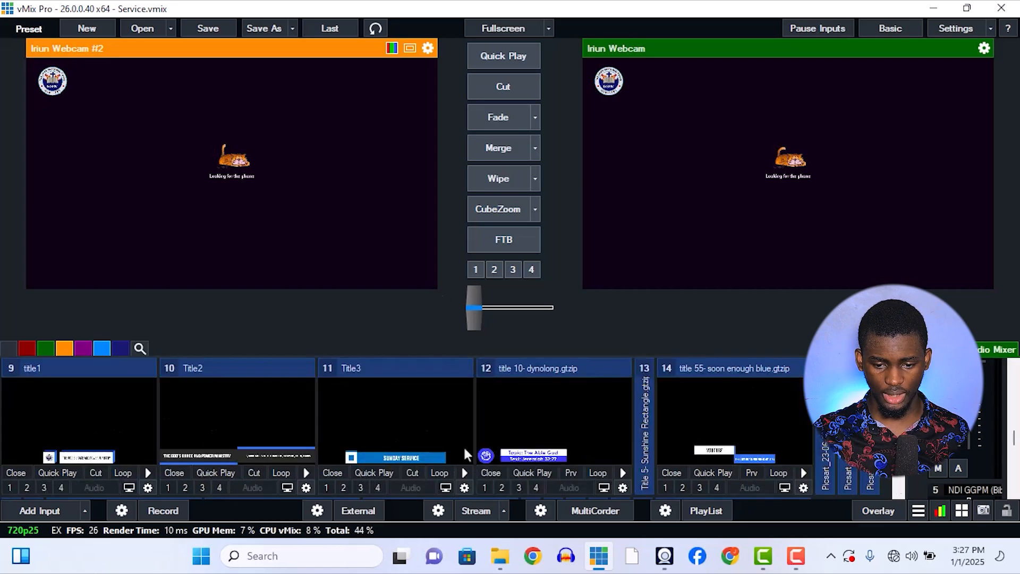
Assign 22 No BG GGPM Logo (2).png to layer 1 of the Iriun Webcam input.
scroll(559, 413, "up", 3)
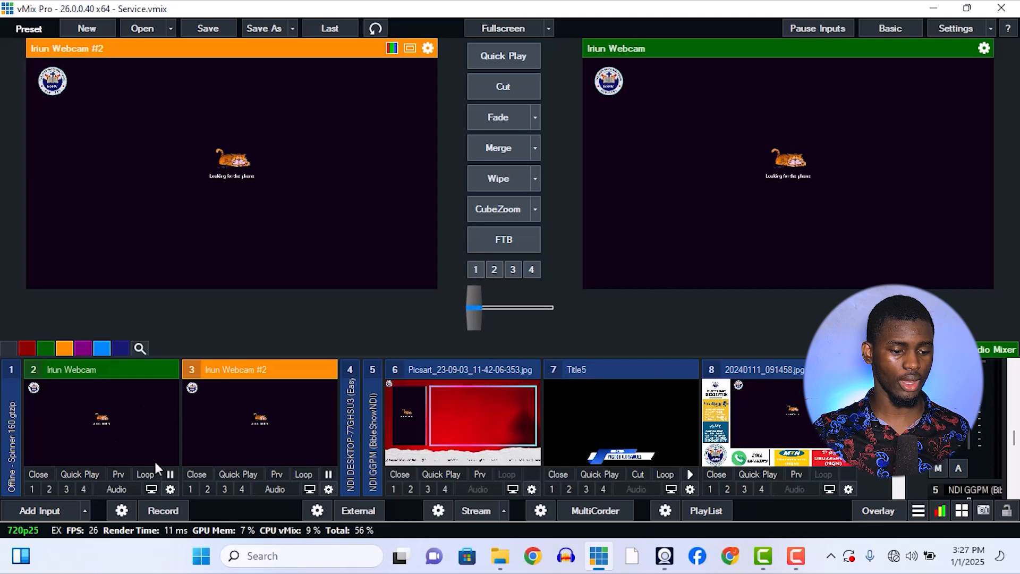
left_click(169, 490)
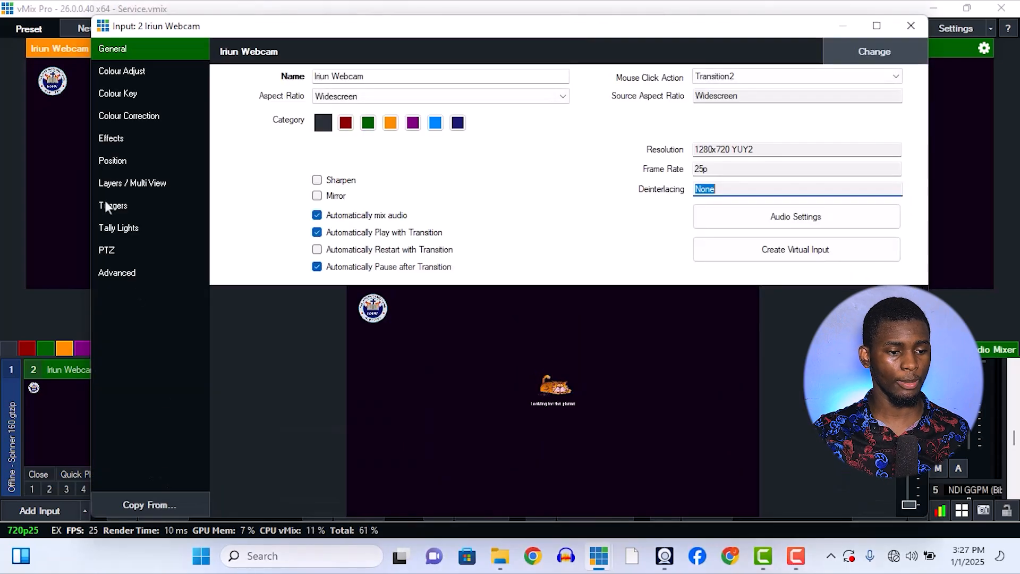
left_click(142, 184)
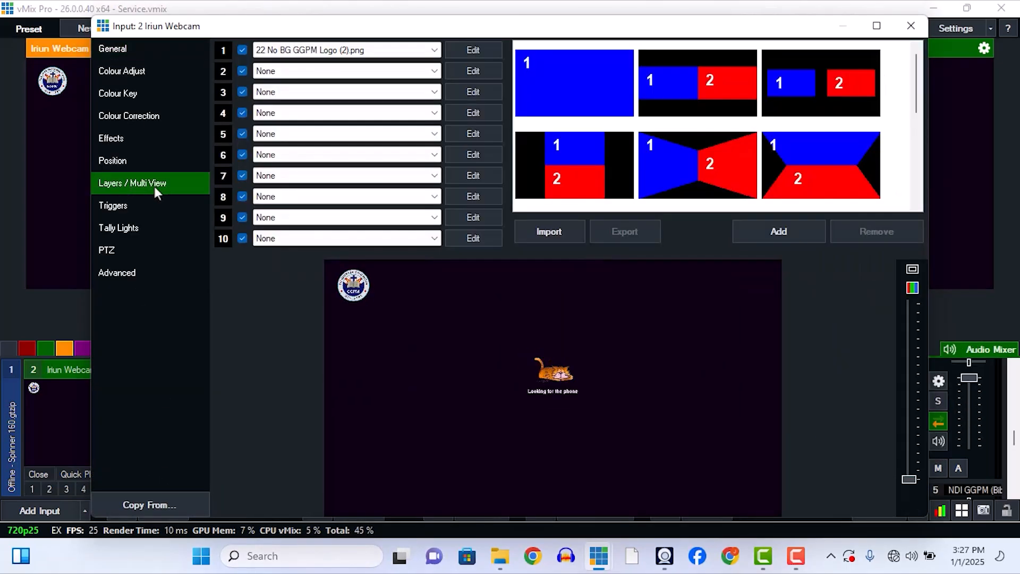
left_click(288, 56)
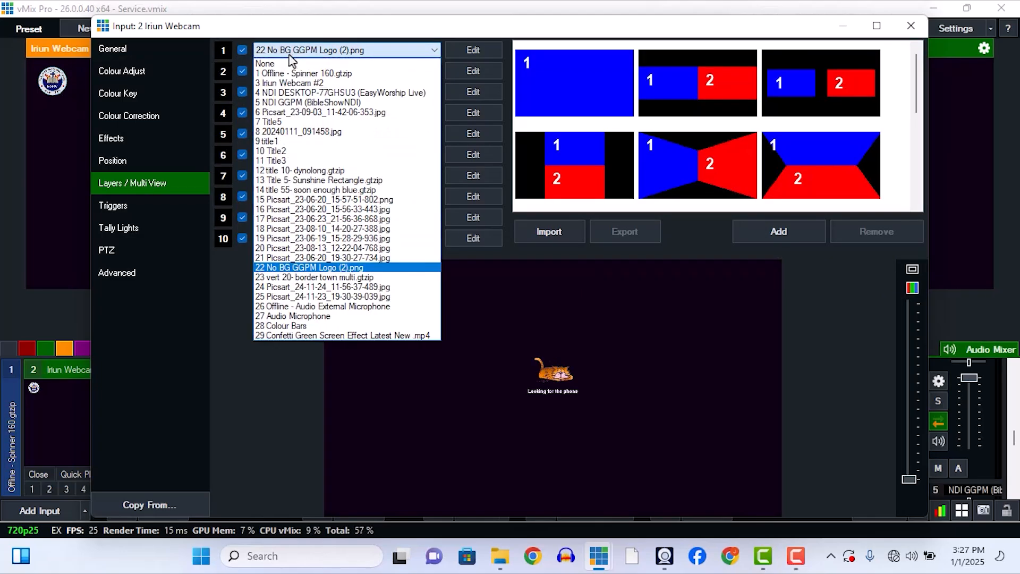
left_click(312, 267)
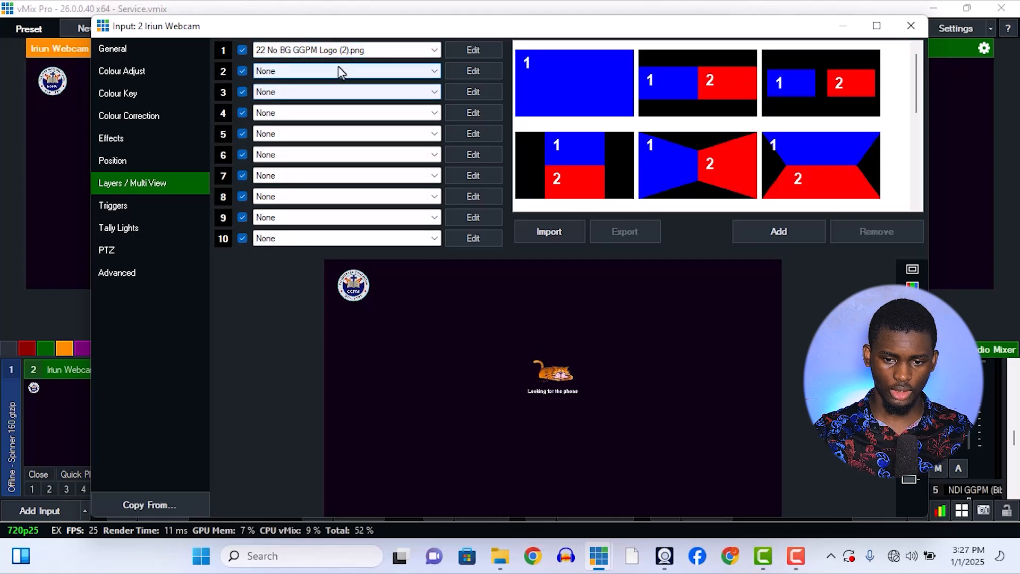
left_click(911, 26)
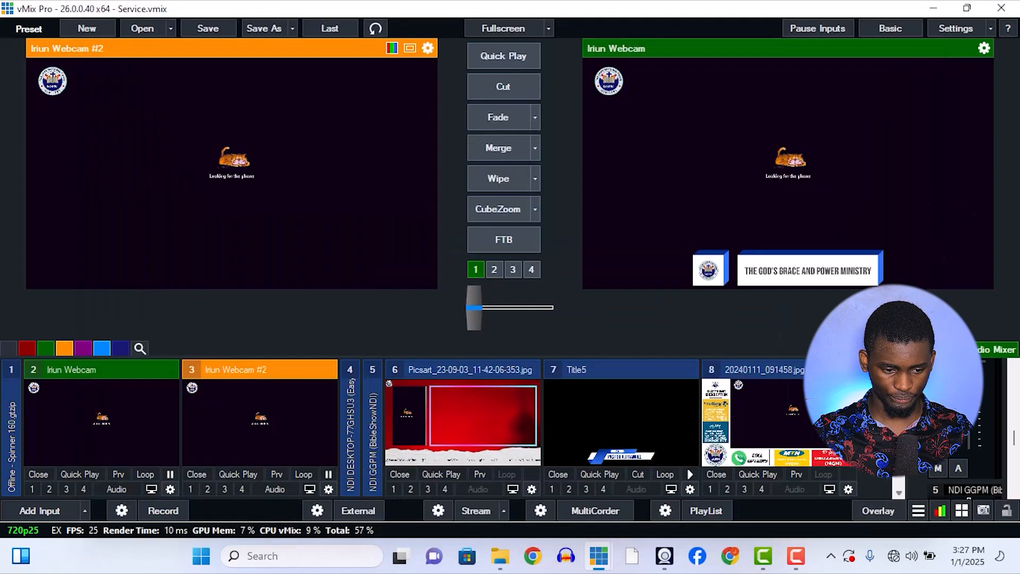
Locate the No BG GGPM Logo (2).png input in the input list and check its number and name.
scroll(425, 426, "down", 1)
scroll(481, 451, "down", 1)
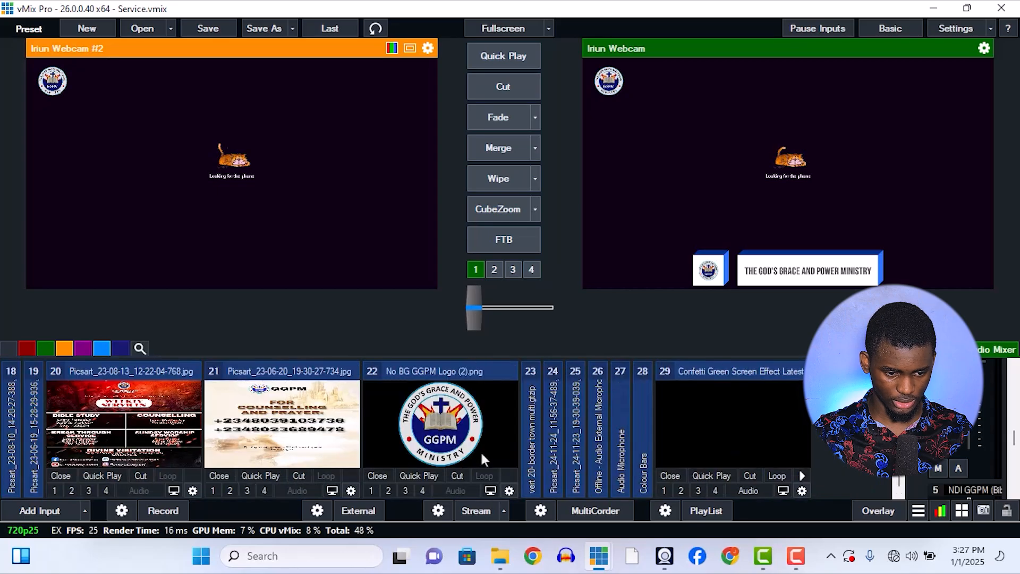
left_click(415, 369)
left_click(376, 372)
left_click(409, 368)
Try 24 Picsart_24-11-24_11-56-37-489.jpg as layer 1 of Iriun Webcam and switch the layer back to 22 No BG GGPM Logo (2).png.
scroll(429, 411, "up", 2)
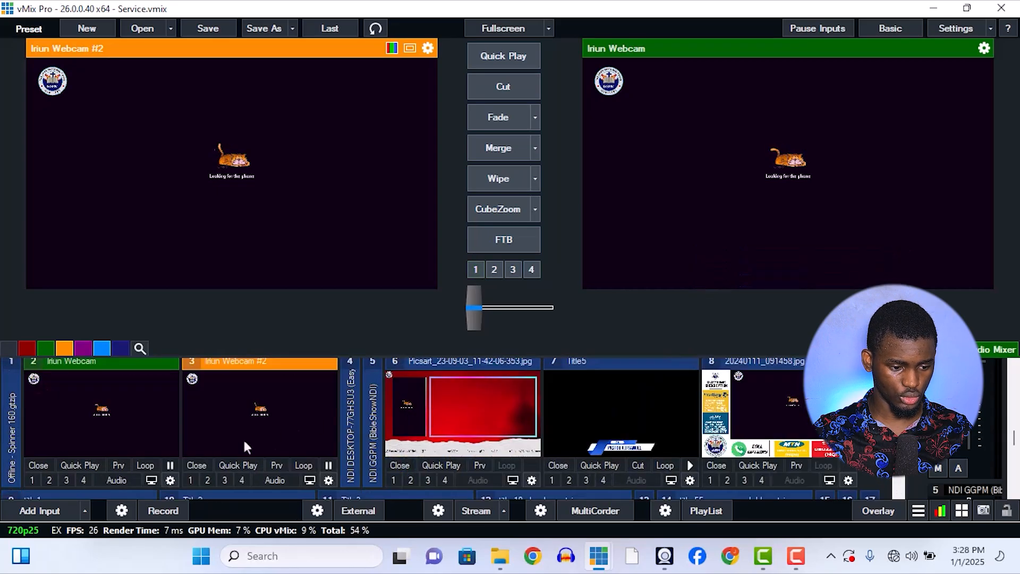
left_click(171, 489)
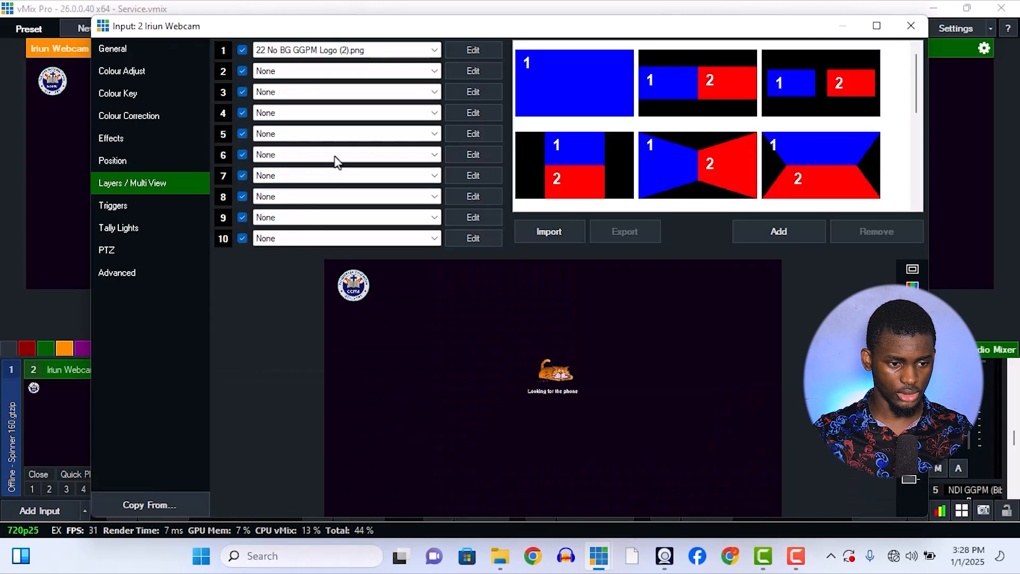
left_click(276, 50)
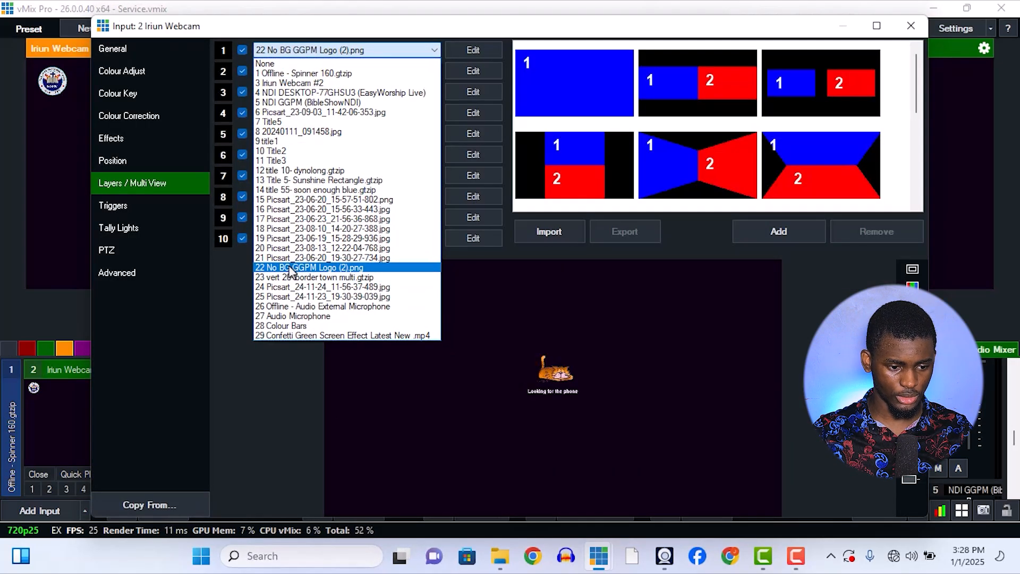
left_click(290, 288)
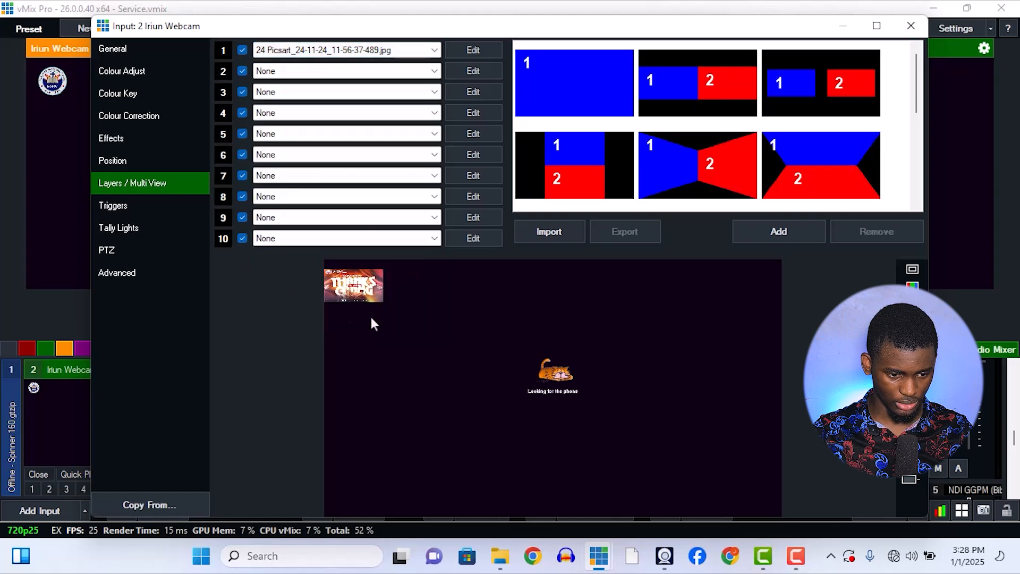
left_click(282, 50)
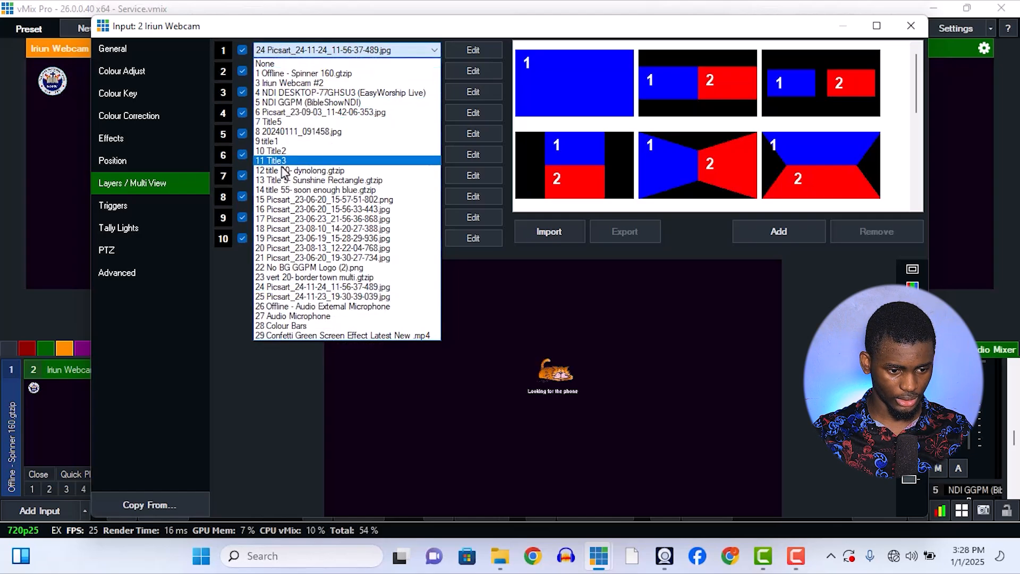
left_click(293, 267)
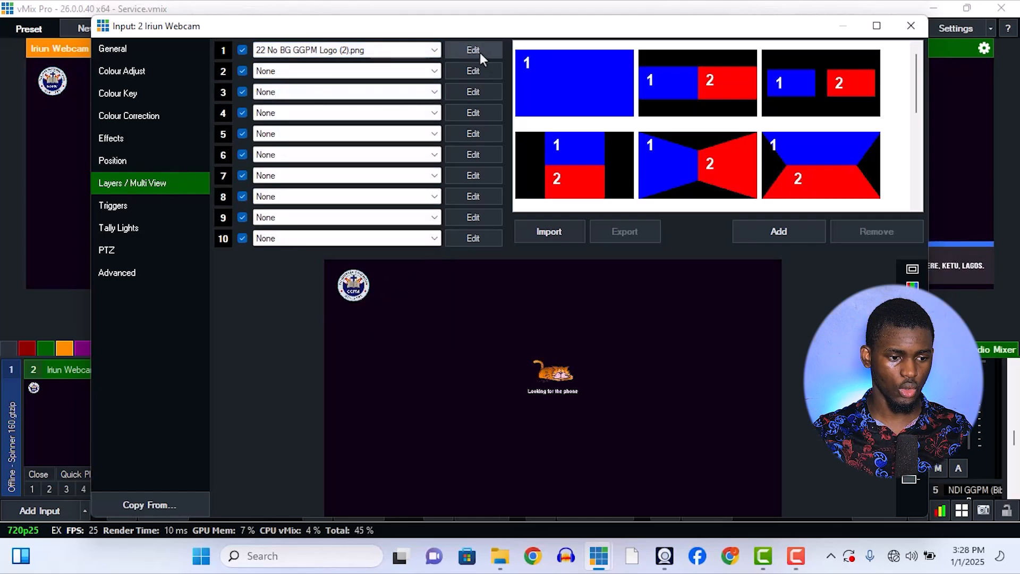
Copy the position values of the No BG GGPM Logo (2).png layer in Iriun Webcam's position settings.
left_click(151, 164)
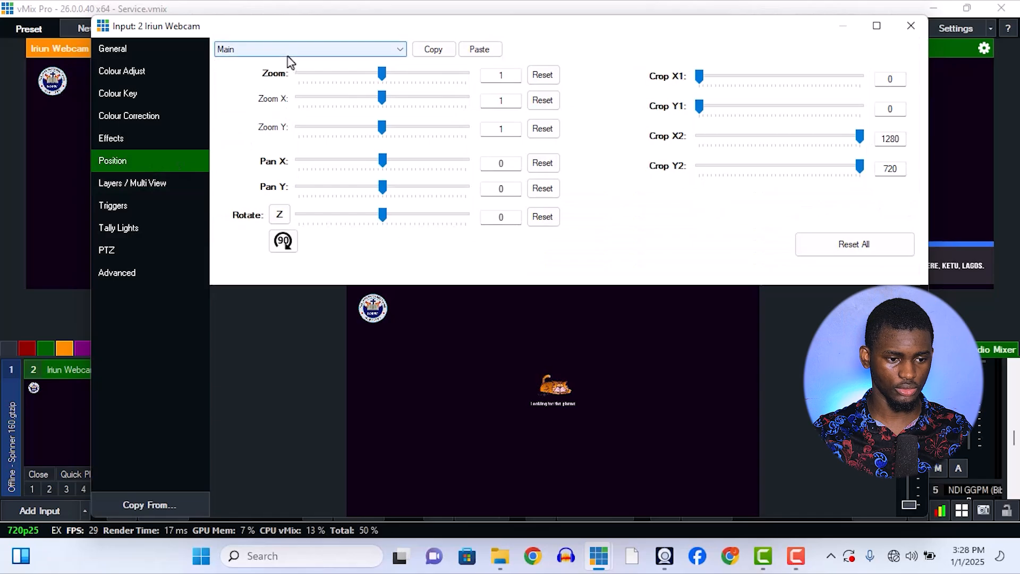
left_click(284, 51)
left_click(269, 75)
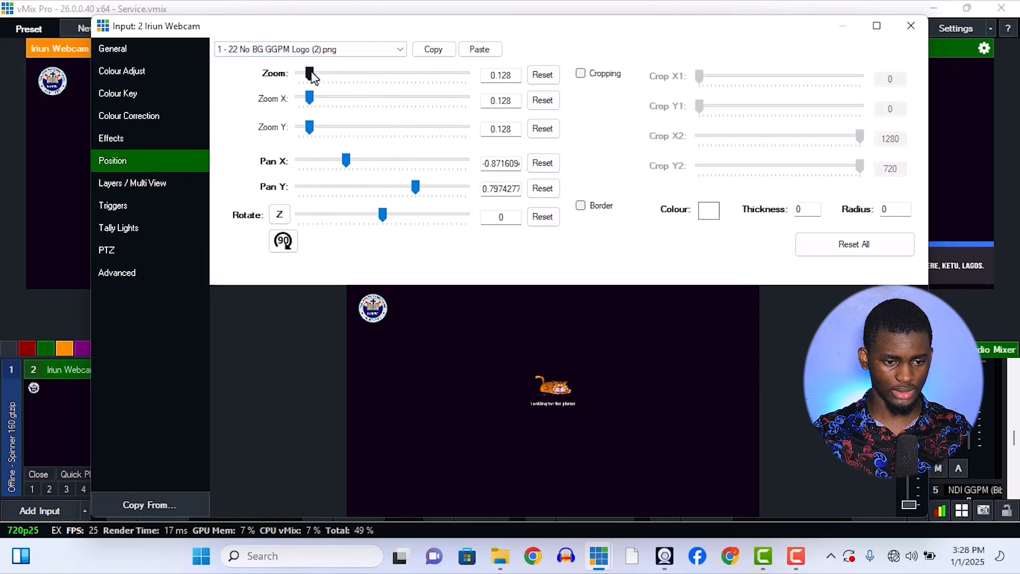
left_click(425, 54)
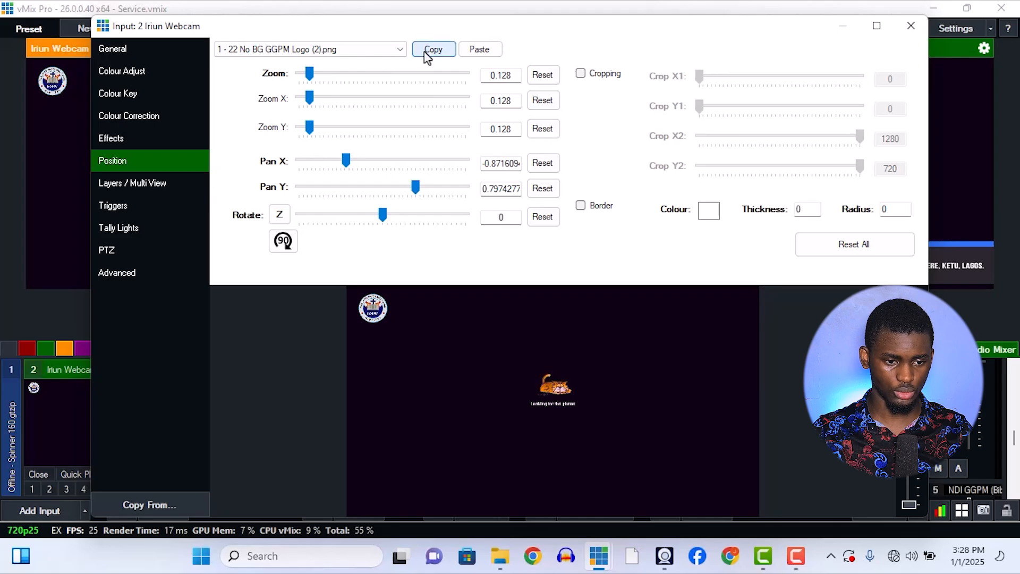
Reset the logo layer's position, scale it to a zoom of 0.1905 and place it at about Pan X -0.56, Pan Y 0.55.
mouse_move(315, 79)
left_mouse_down()
mouse_move(335, 78)
mouse_move(324, 78)
left_mouse_up()
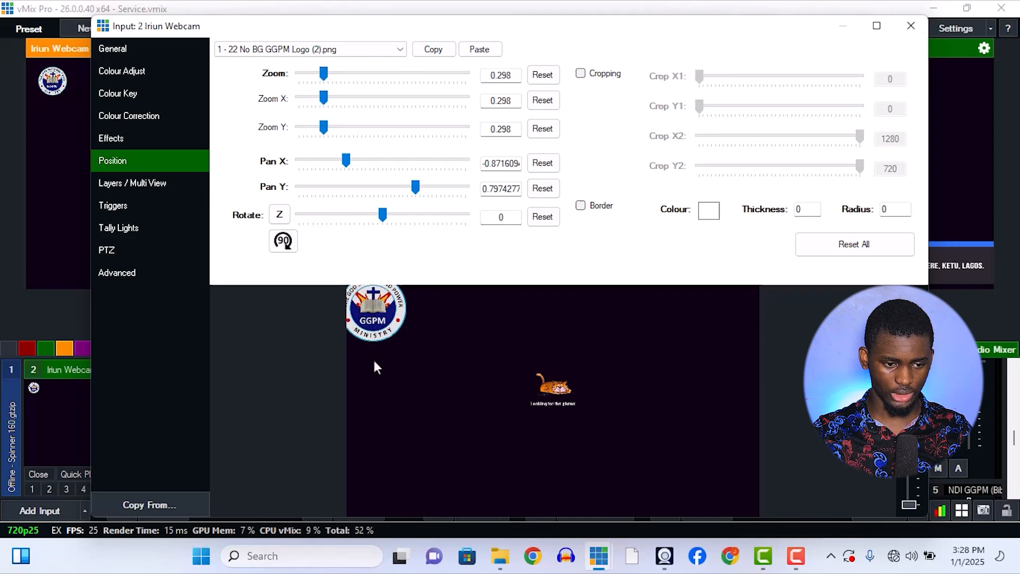
left_click(825, 248)
left_click_drag(385, 75, 316, 77)
left_click_drag(540, 418, 426, 354)
Show the 90% / 80% with 4:3 safe area guides and move the logo onto their upper-left corner.
left_click(912, 295)
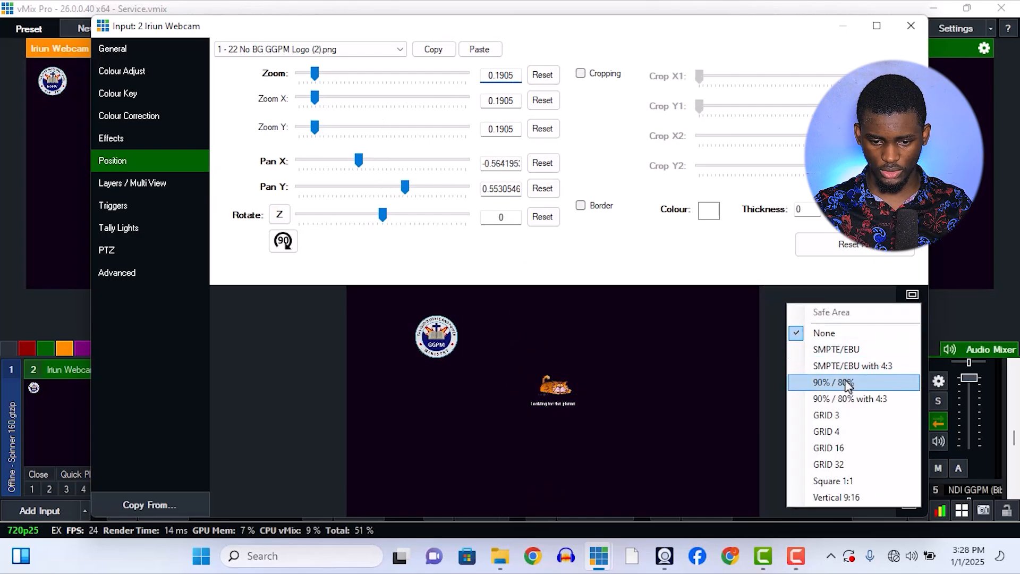
left_click(845, 400)
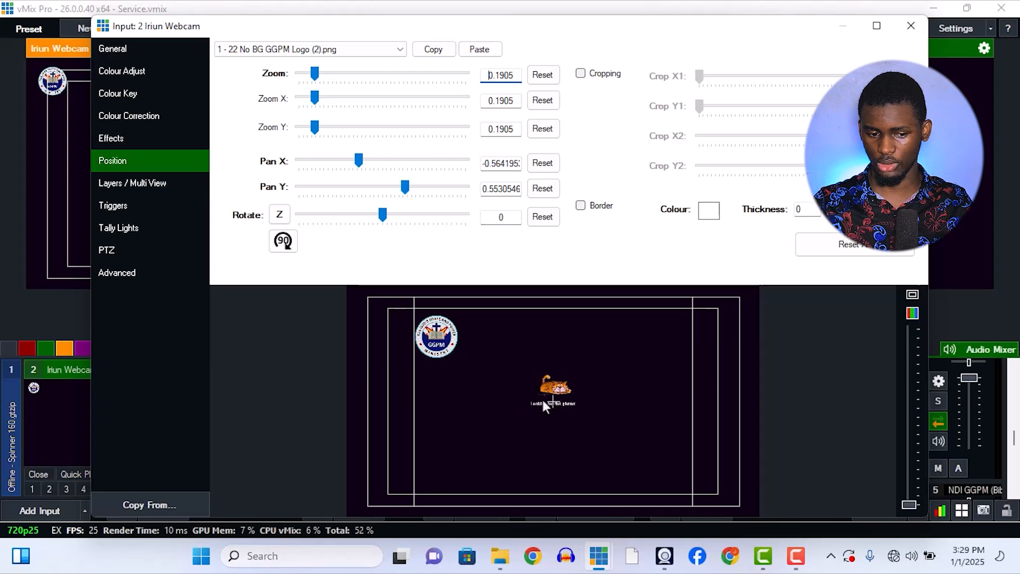
left_click_drag(450, 350, 391, 316)
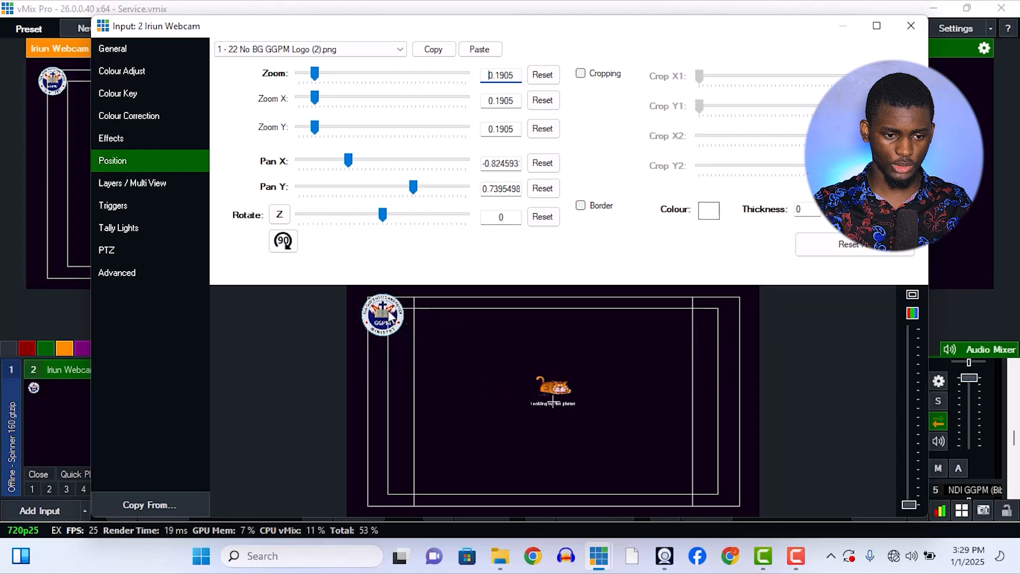
Paste the copied position values onto the logo layer and close the Iriun Webcam settings.
left_click(480, 49)
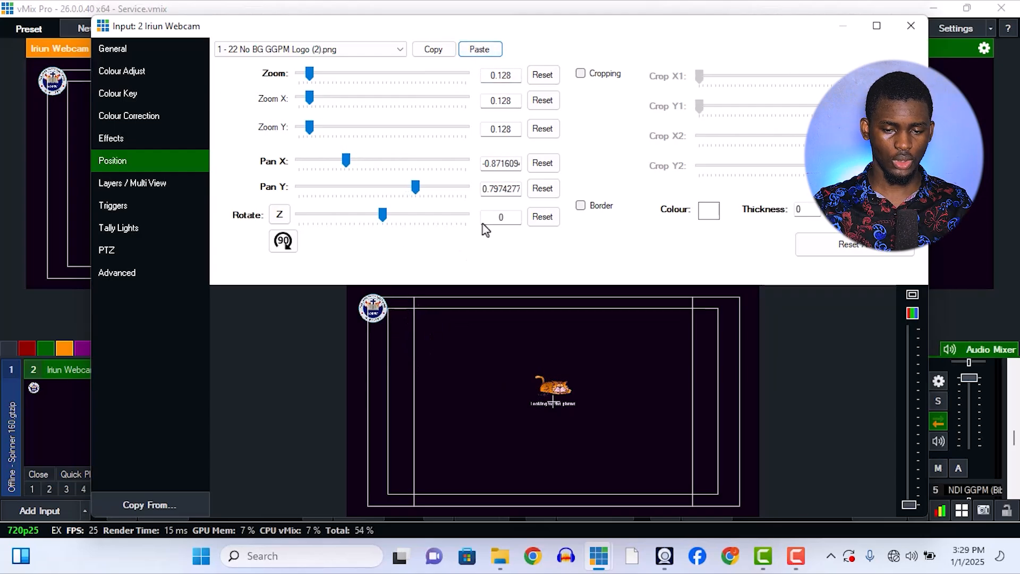
left_click(911, 25)
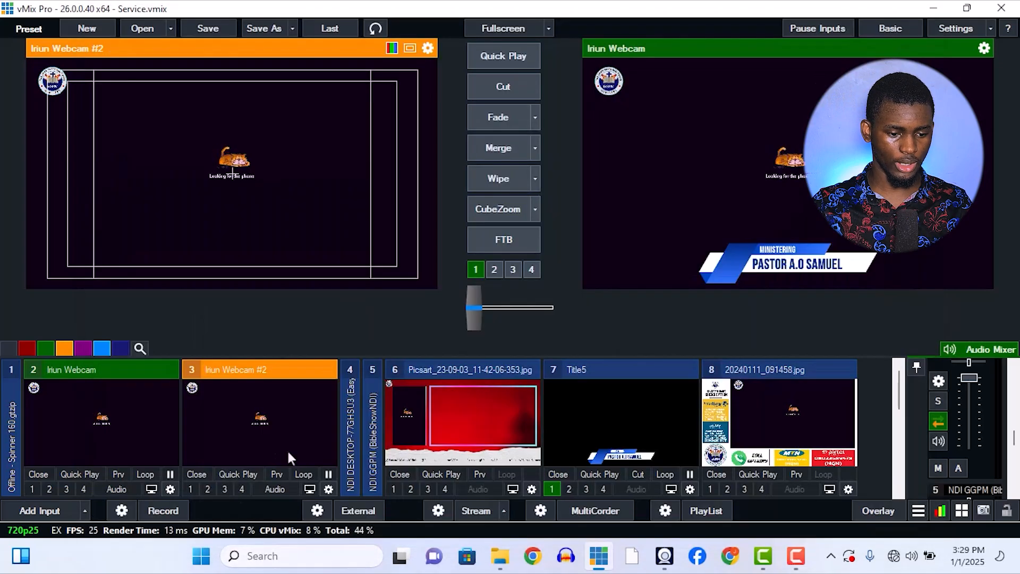
In Iriun Webcam #2's position settings, try the 90% / 80% safe area guides and restore 90% / 80% with 4:3.
left_click(329, 489)
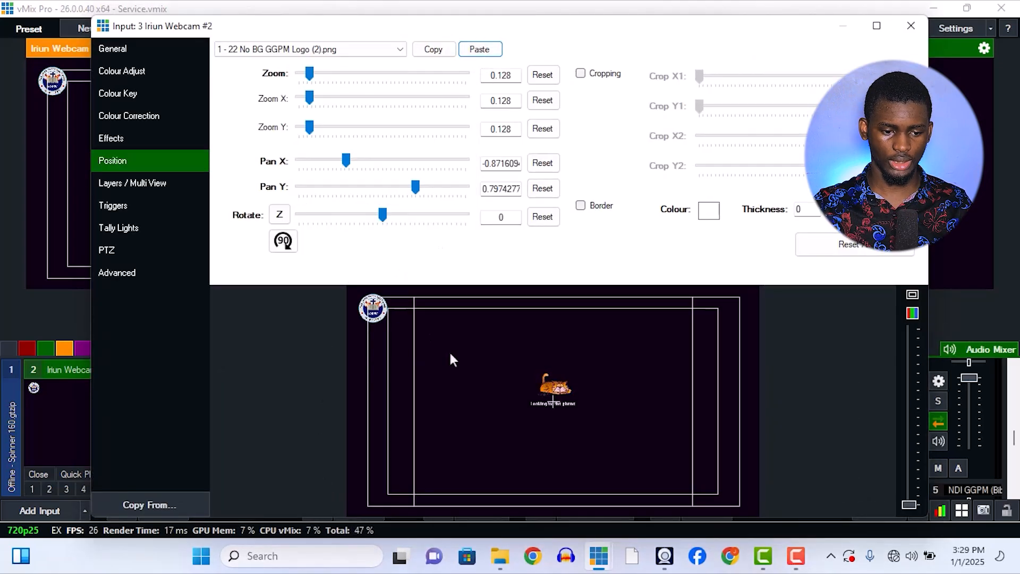
left_click(913, 296)
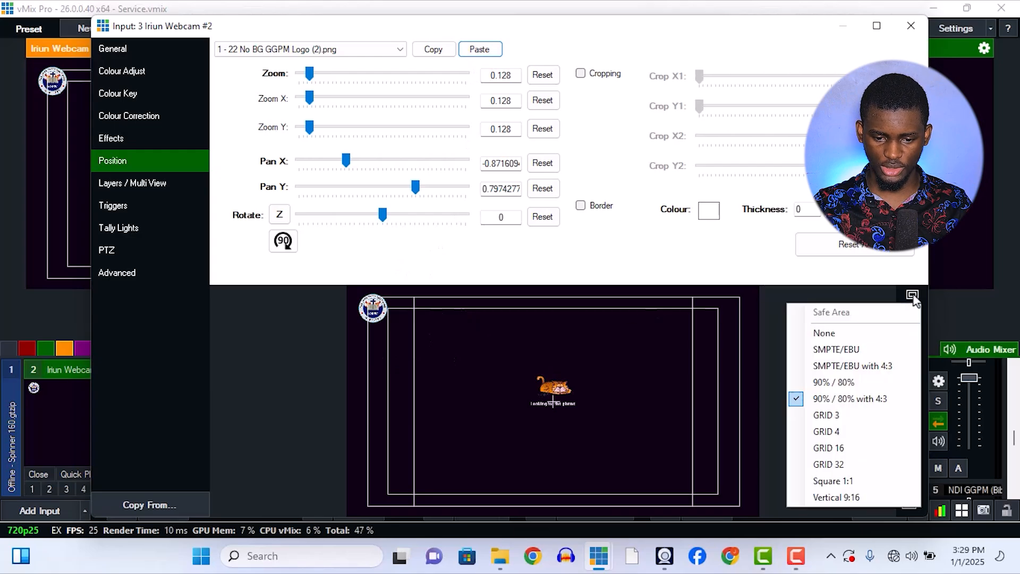
left_click(853, 378)
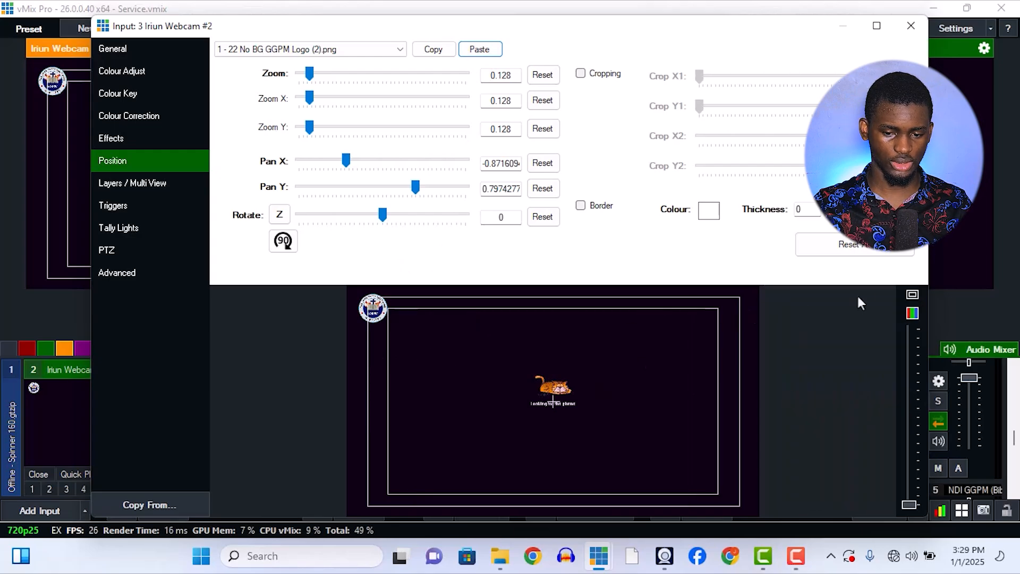
left_click(912, 294)
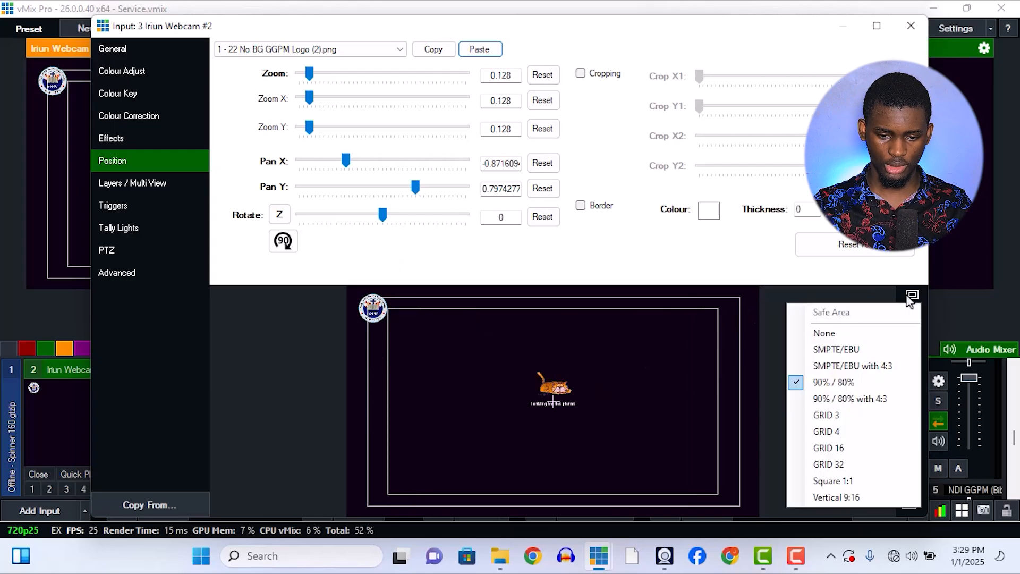
left_click(867, 400)
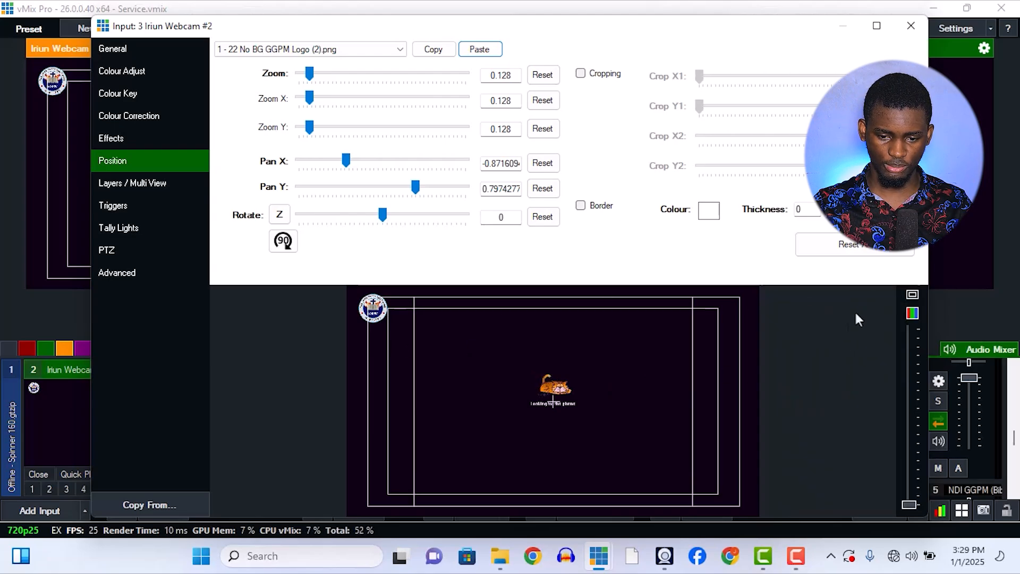
Switch the safe area guides to Vertical 9:16 and close the Iriun Webcam #2 settings.
left_click(912, 295)
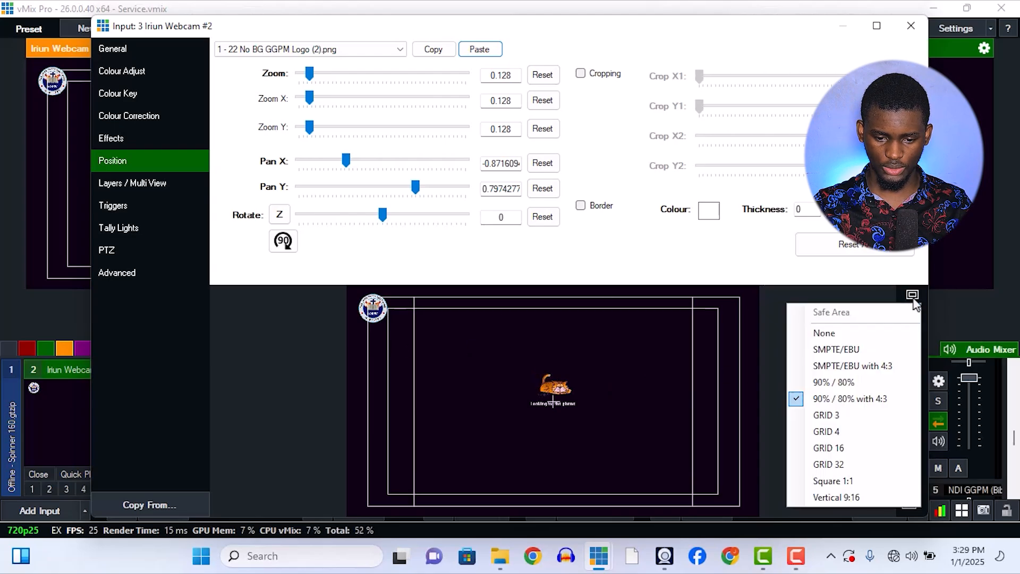
left_click(857, 496)
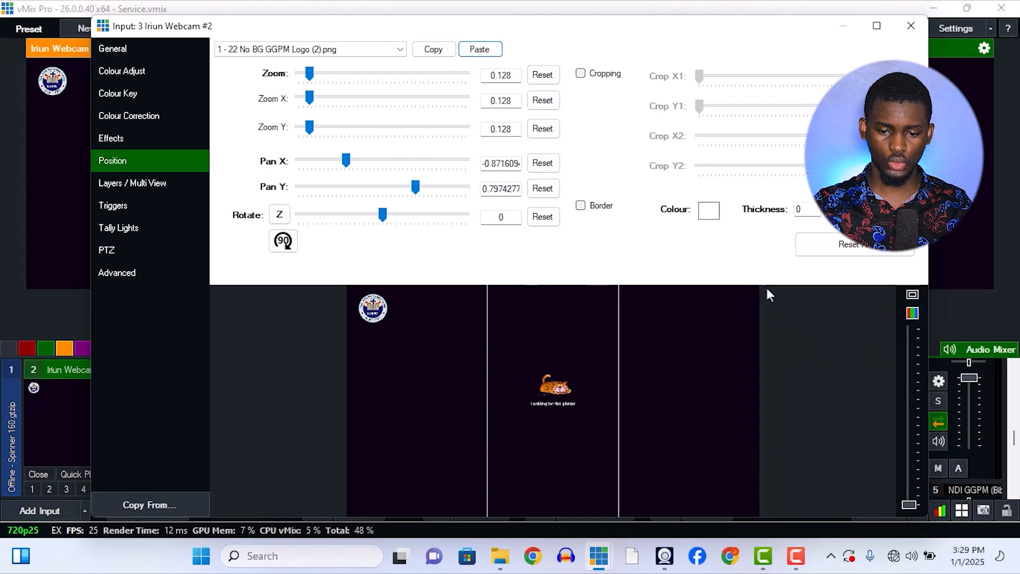
left_click(947, 310)
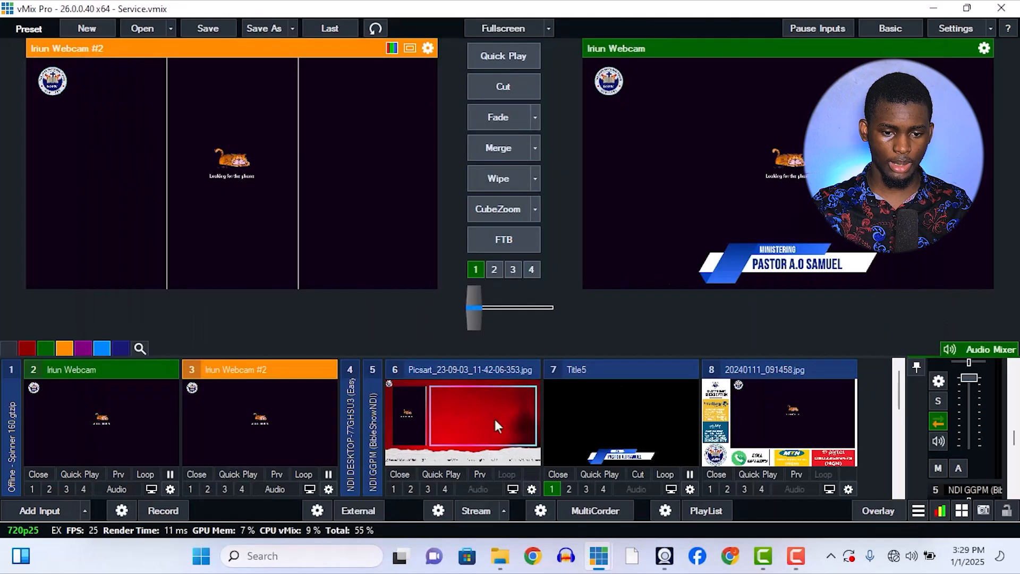
Put Picsart_23-09-03_11-42-06-353.jpg live and review the position settings of its Iriun Webcam layer and Main.
double_click(495, 421)
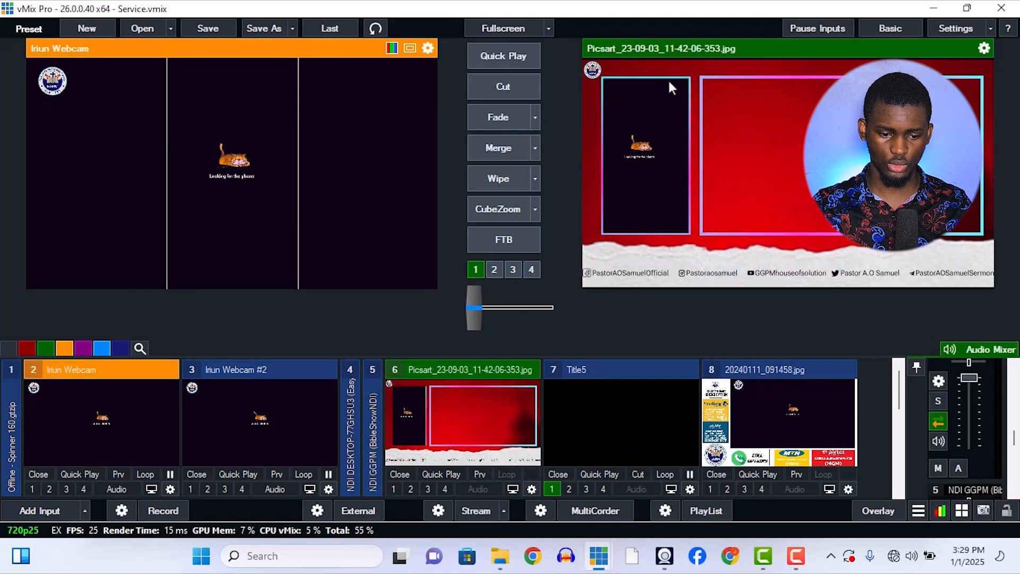
left_click(531, 490)
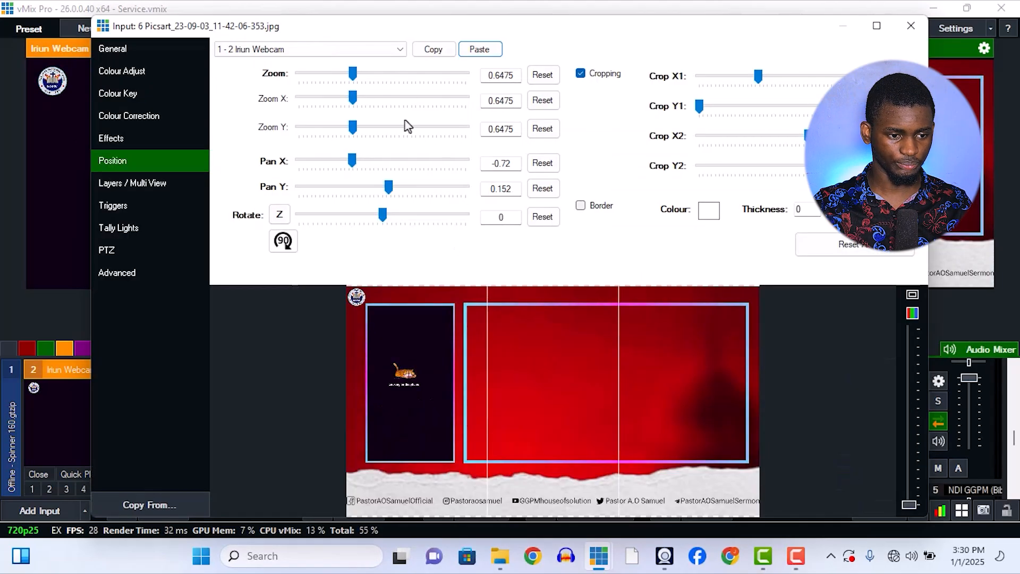
left_click(279, 53)
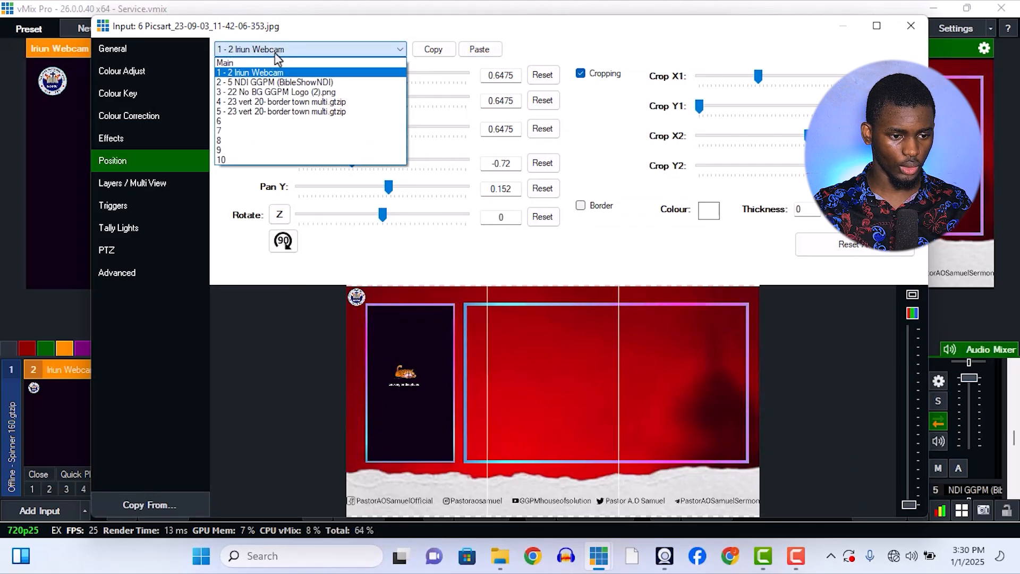
left_click(263, 74)
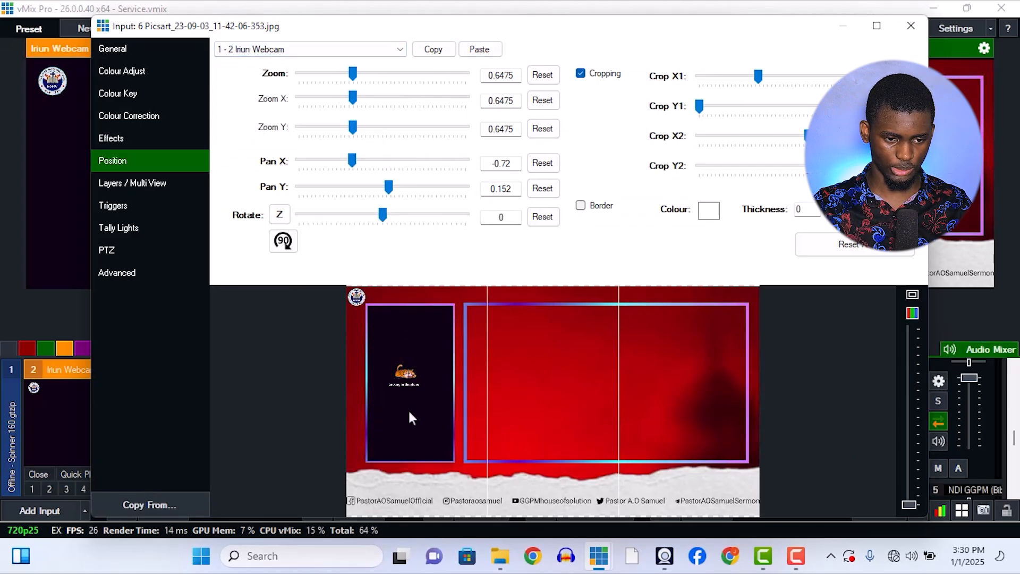
left_click(308, 48)
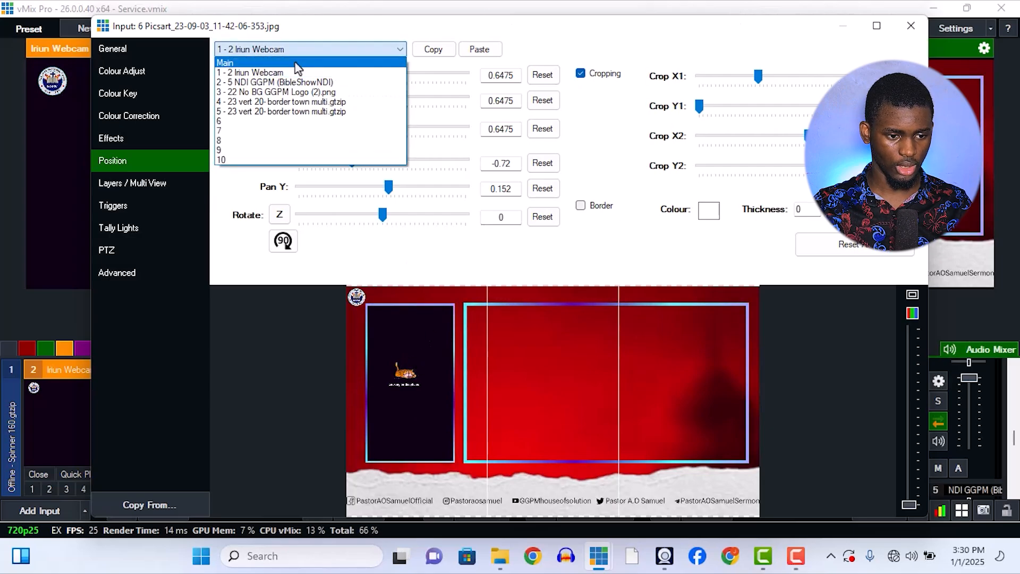
left_click(297, 57)
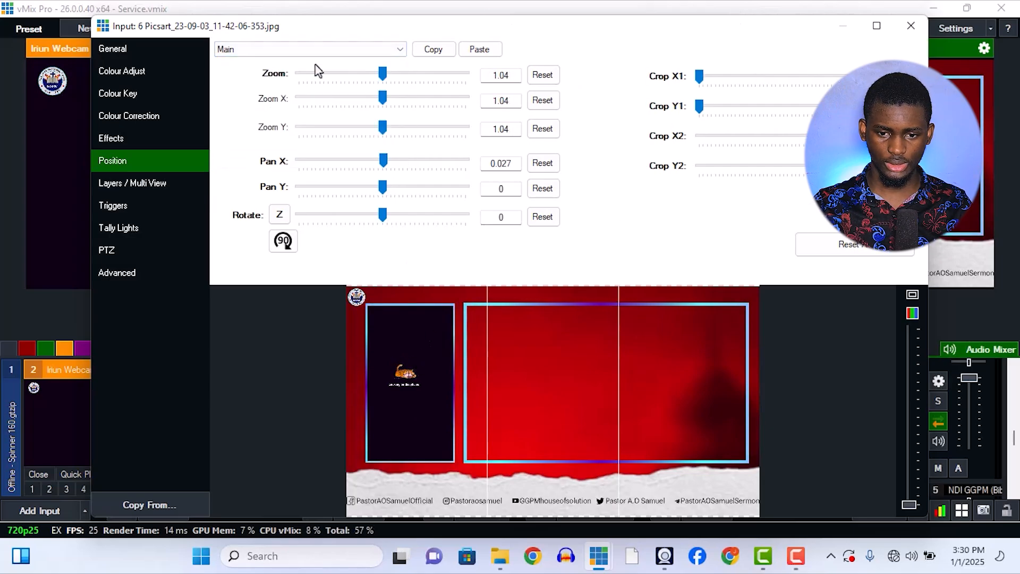
left_click(911, 25)
In Iriun Webcam's settings, try the Square 1:1 safe area guides, set them to 90% / 80% with 4:3 and close the settings.
left_click(171, 488)
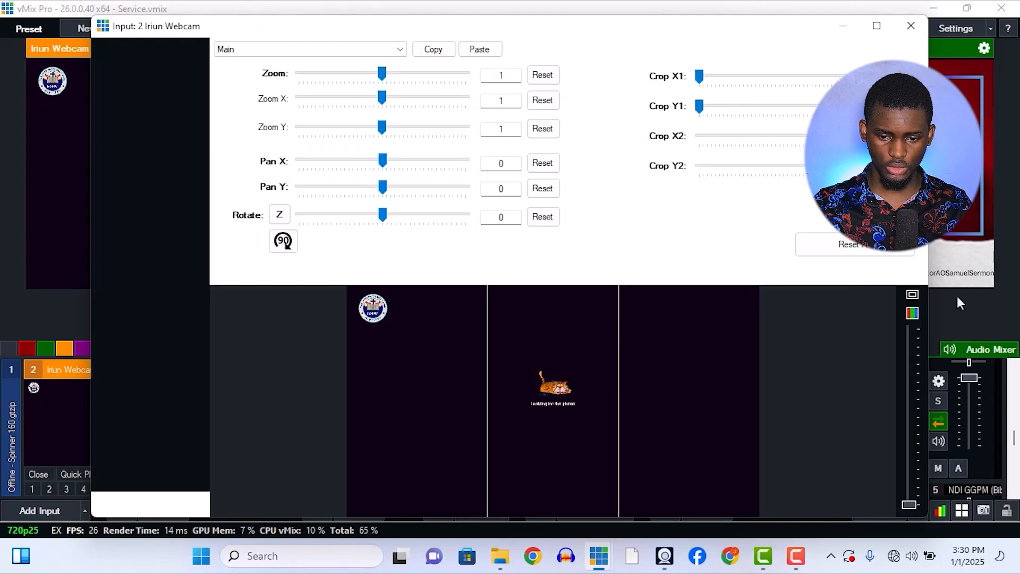
left_click(910, 298)
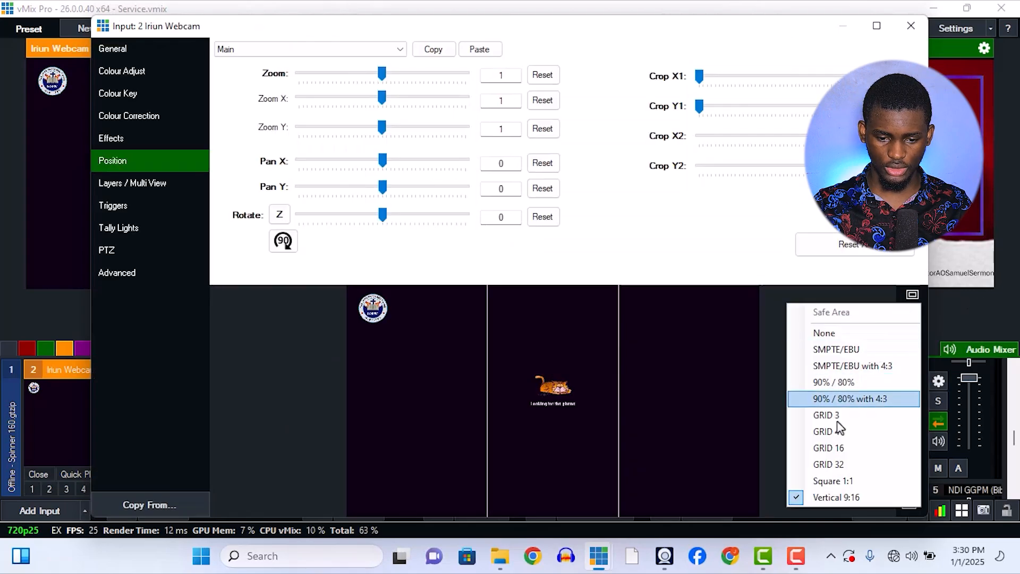
left_click(824, 485)
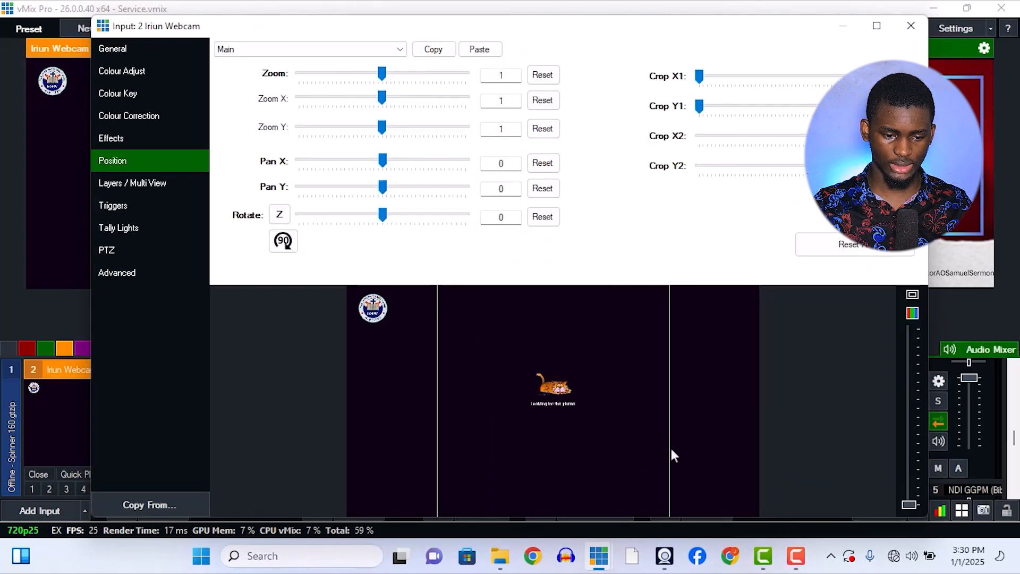
left_click(912, 294)
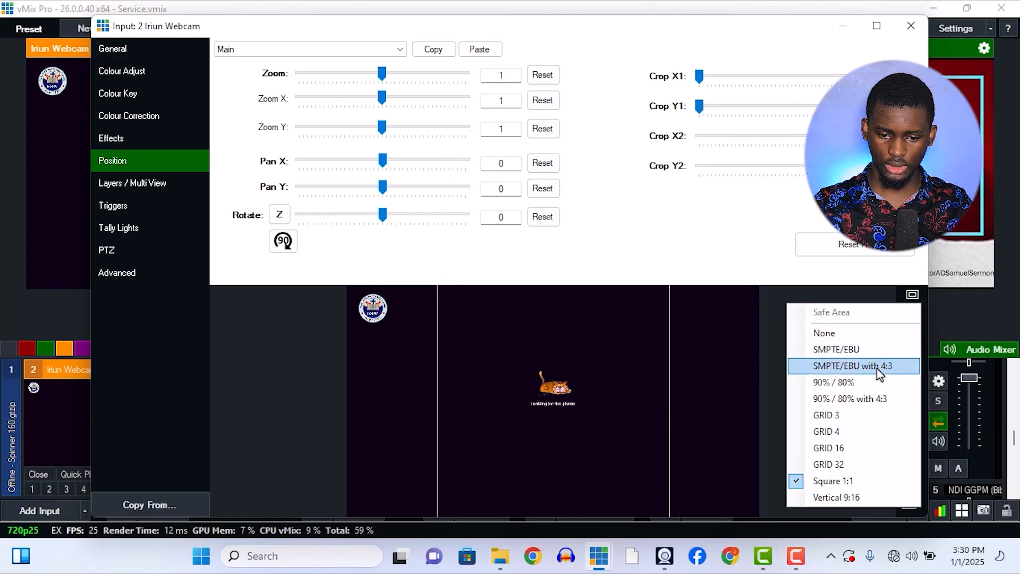
left_click(865, 398)
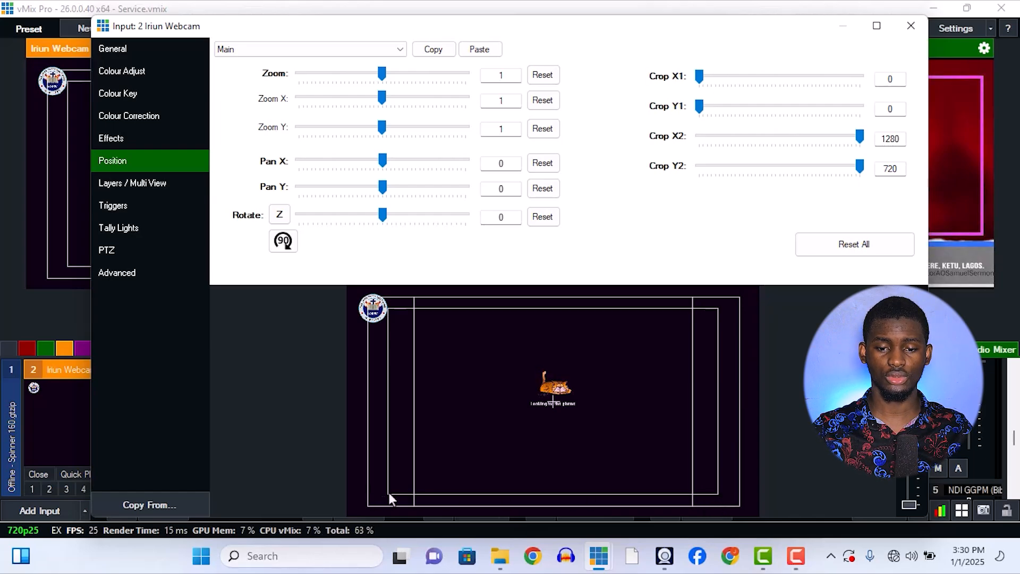
left_click(911, 26)
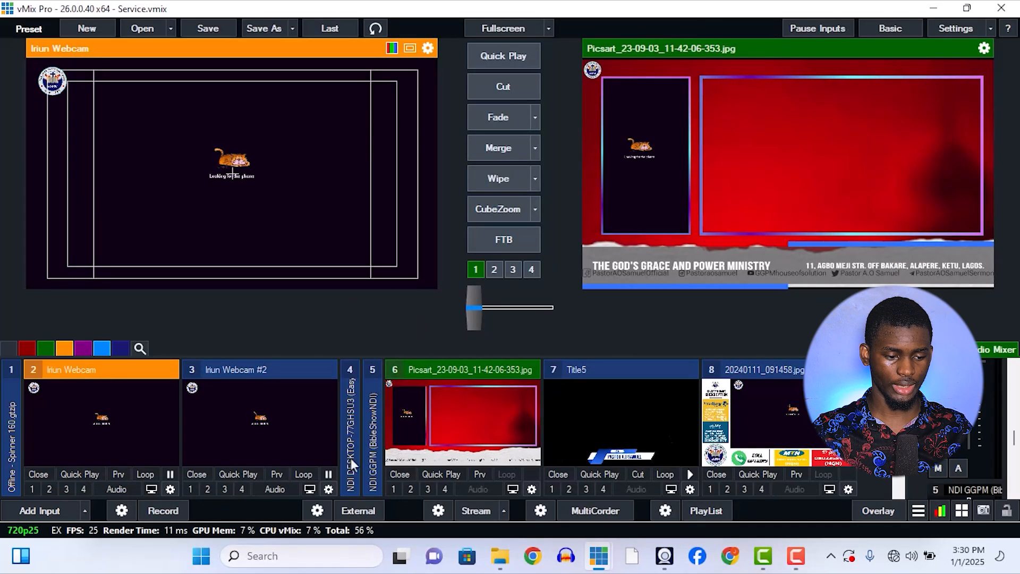
Recheck Iriun Webcam's position settings and inspect its logo against the safe area guides in the enlarged preview window.
left_click(170, 489)
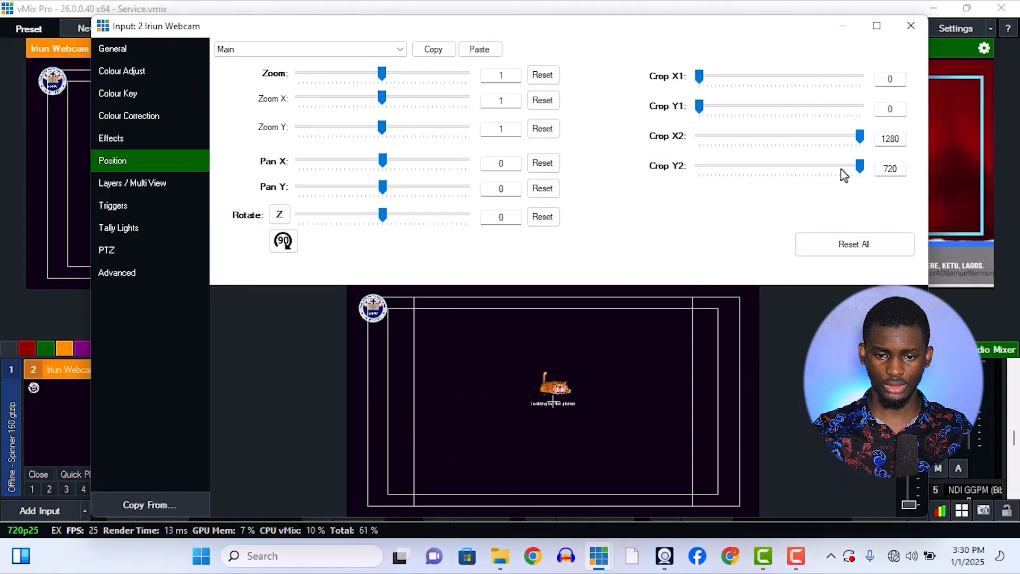
left_click(911, 25)
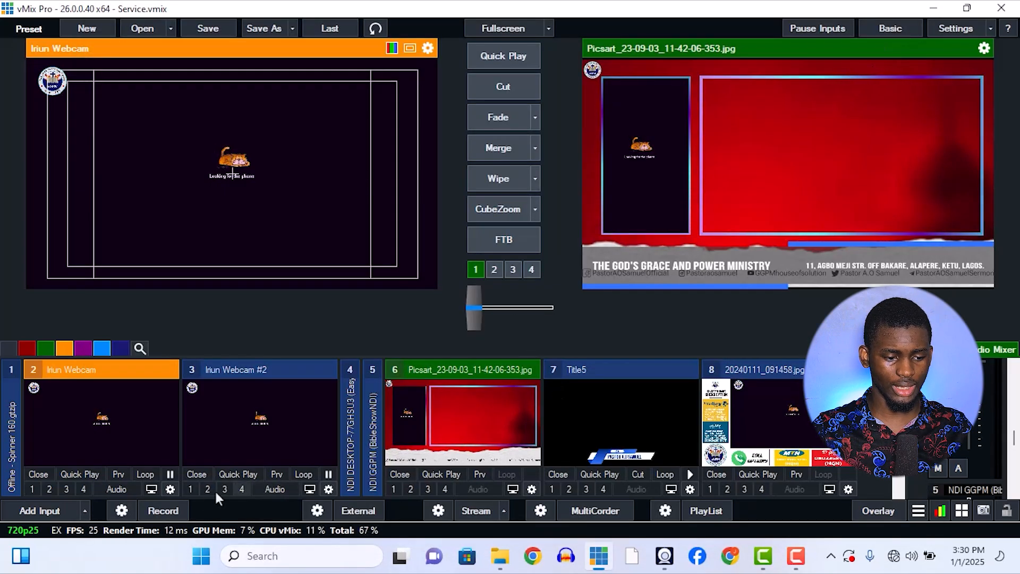
left_click(154, 489)
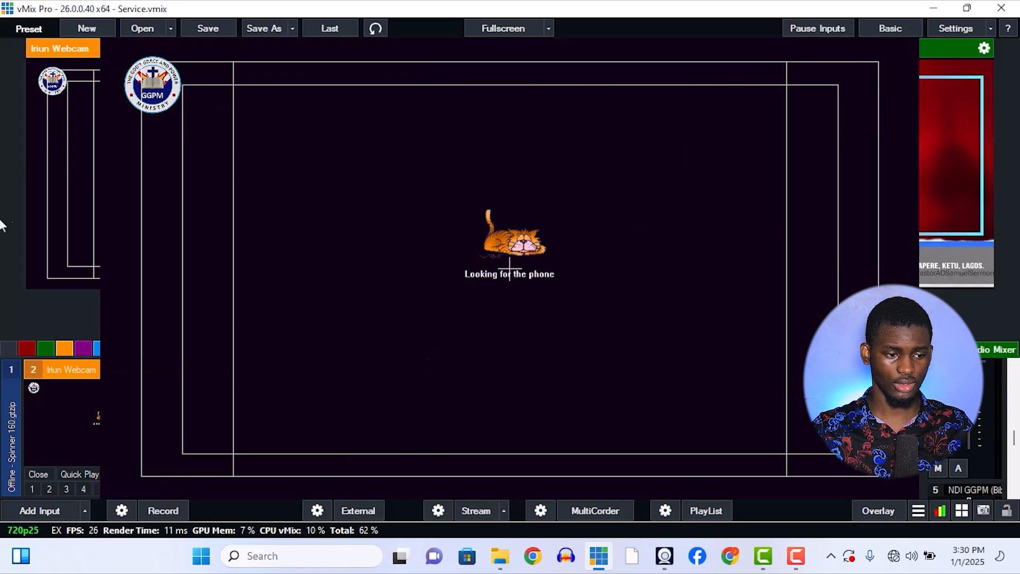
left_click(254, 168)
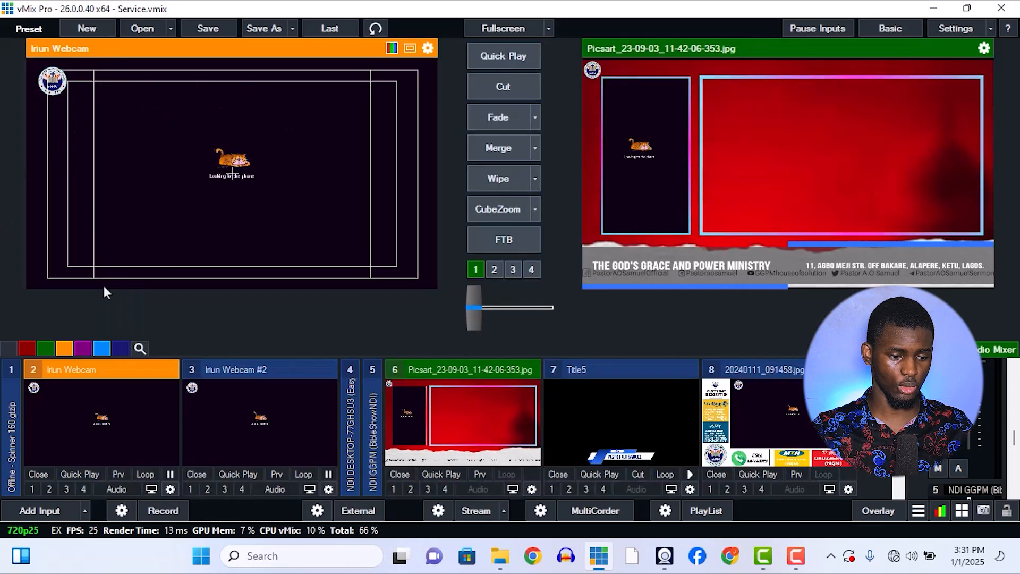
left_click(152, 488)
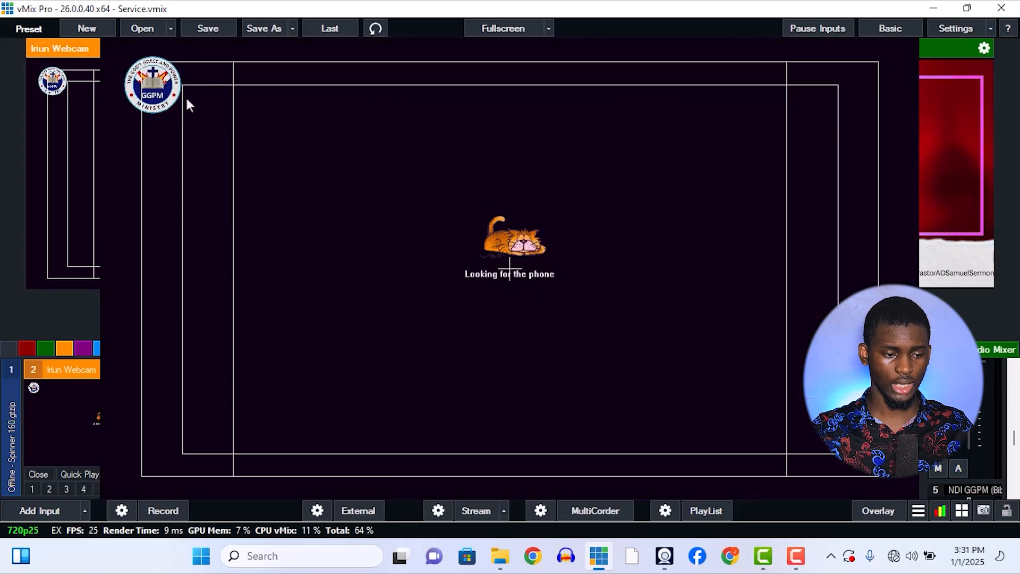
left_click(817, 182)
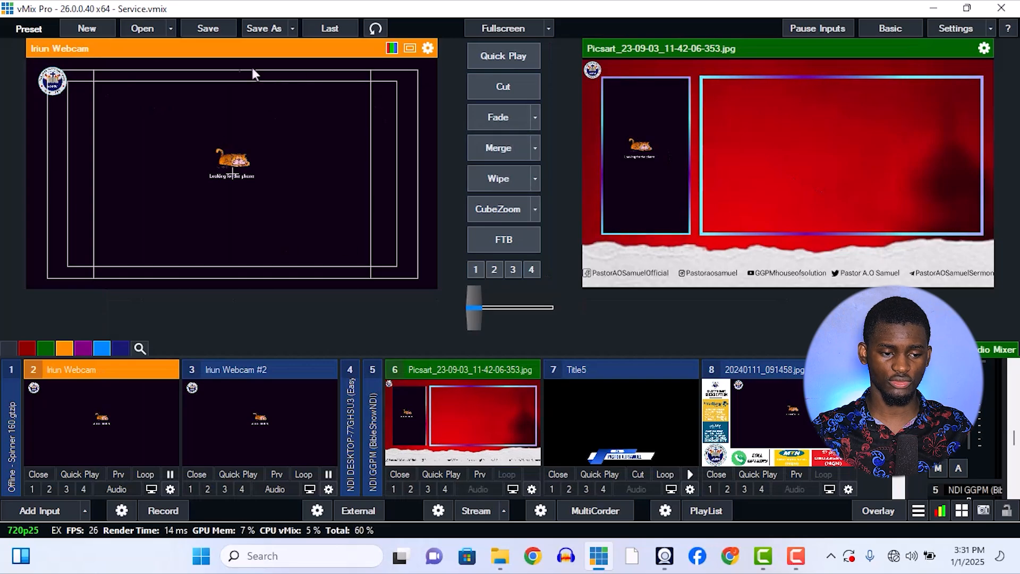
Preview the counselling, weekly services and tithes and offerings slides against the safe area guides, and collapse the tithes slide's input.
scroll(725, 418, "down", 6)
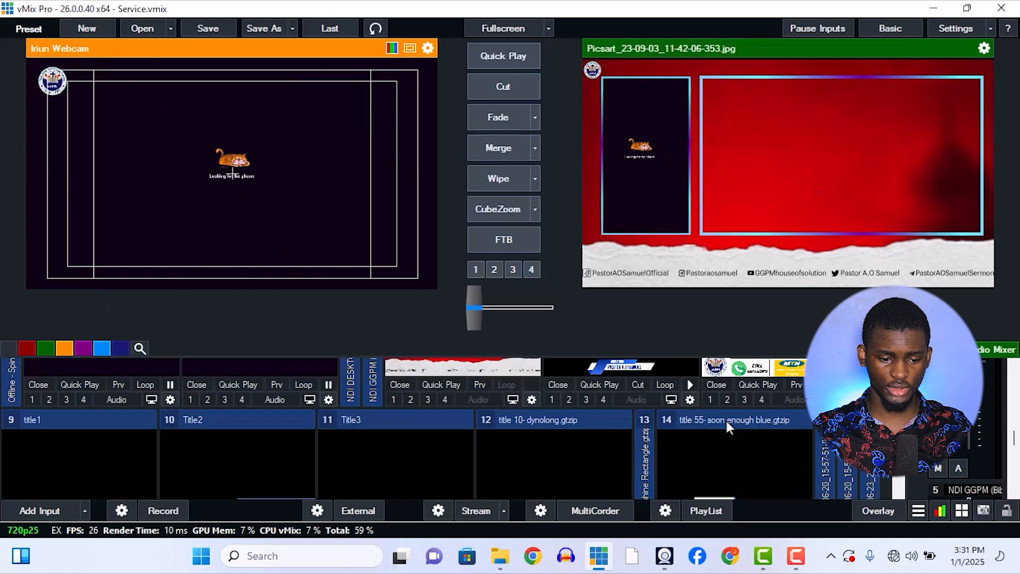
left_click(212, 425)
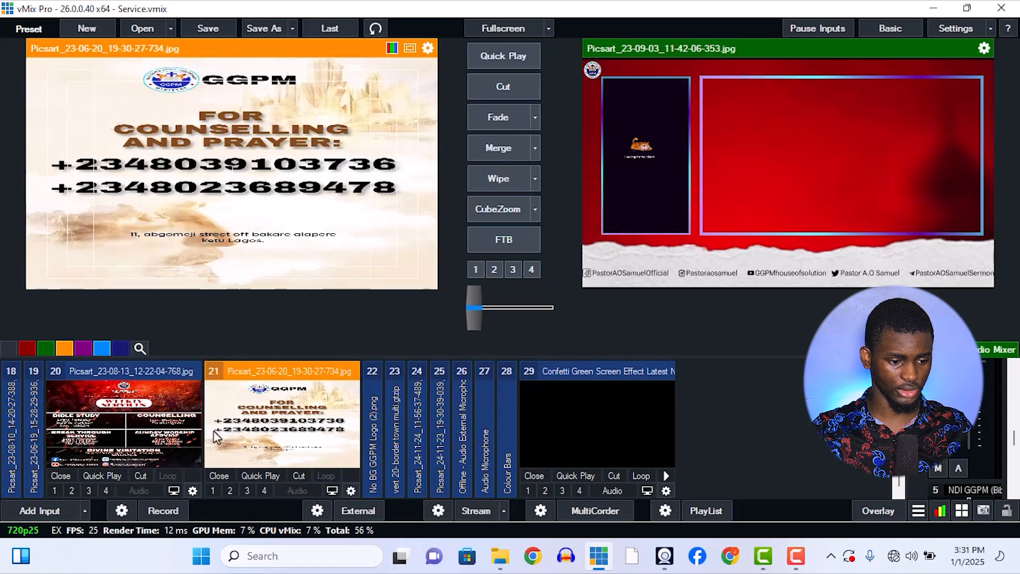
left_click(112, 434)
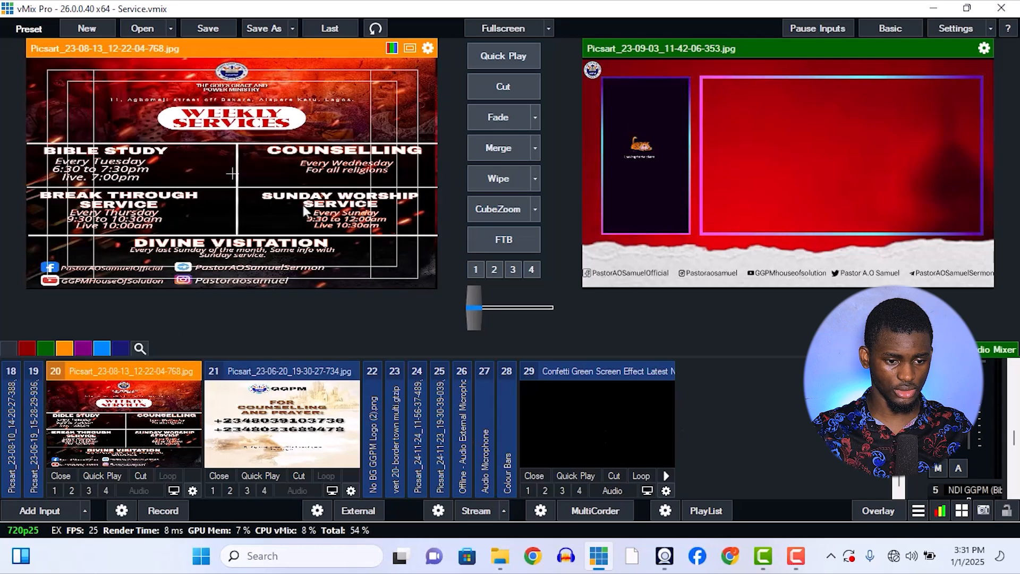
left_click(27, 425)
left_click(29, 429)
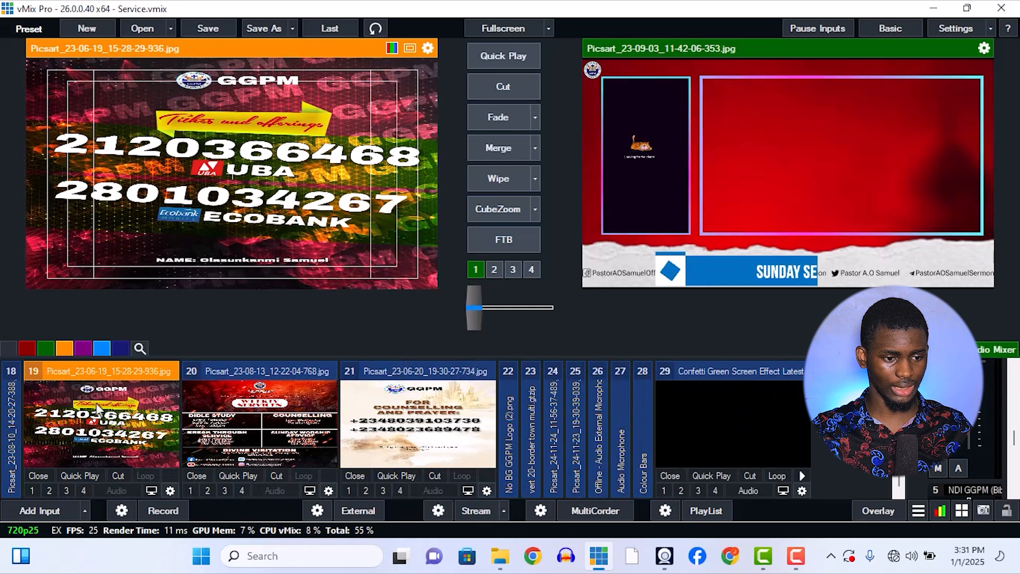
left_click(94, 367)
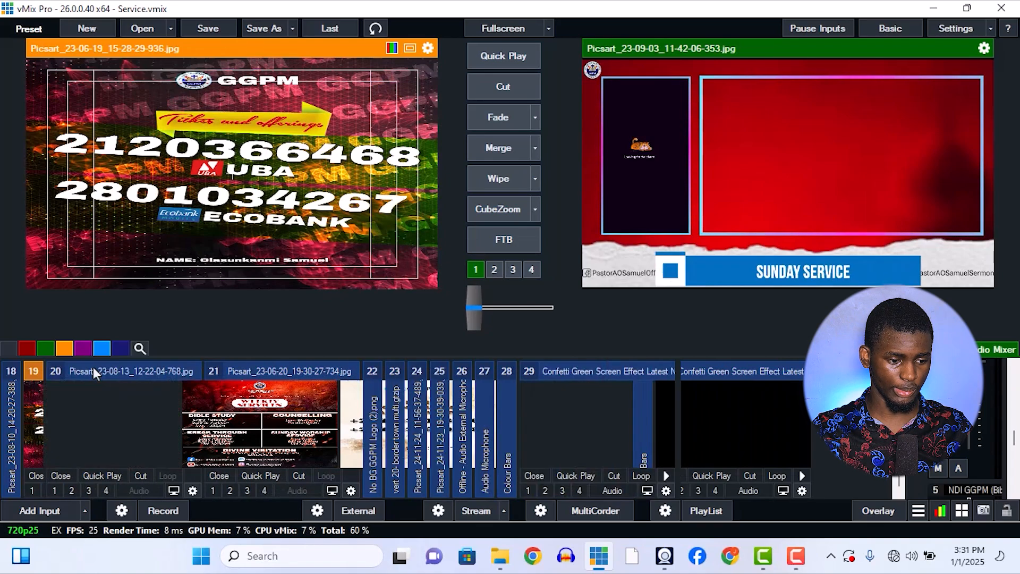
left_click(93, 368)
left_click(94, 368)
scroll(362, 420, "up", 10)
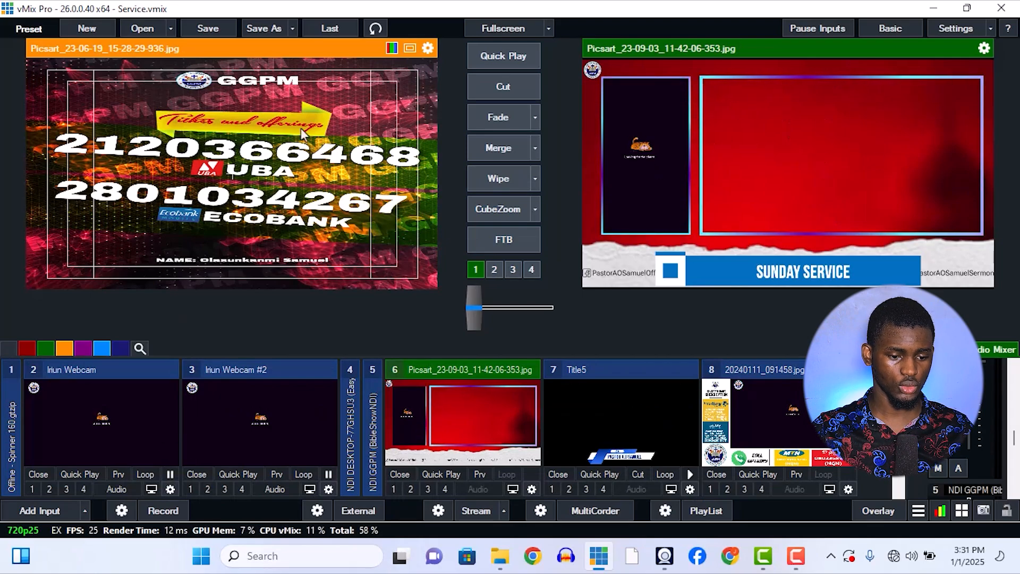
Bring Iriun Webcam #2, Iriun Webcam and the 20240111_091458.jpg giving layout live one after another.
left_click(254, 423)
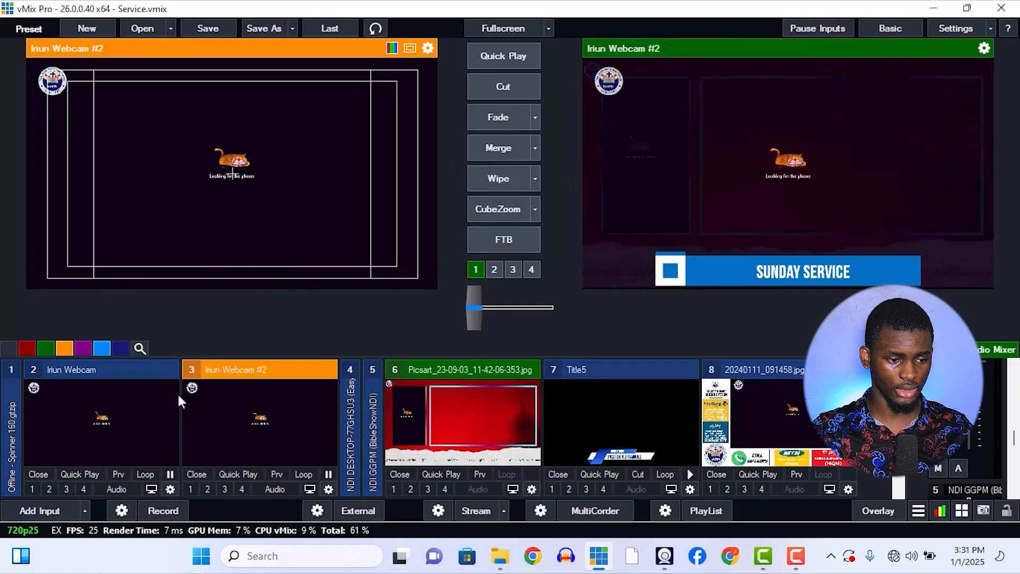
left_click(122, 428)
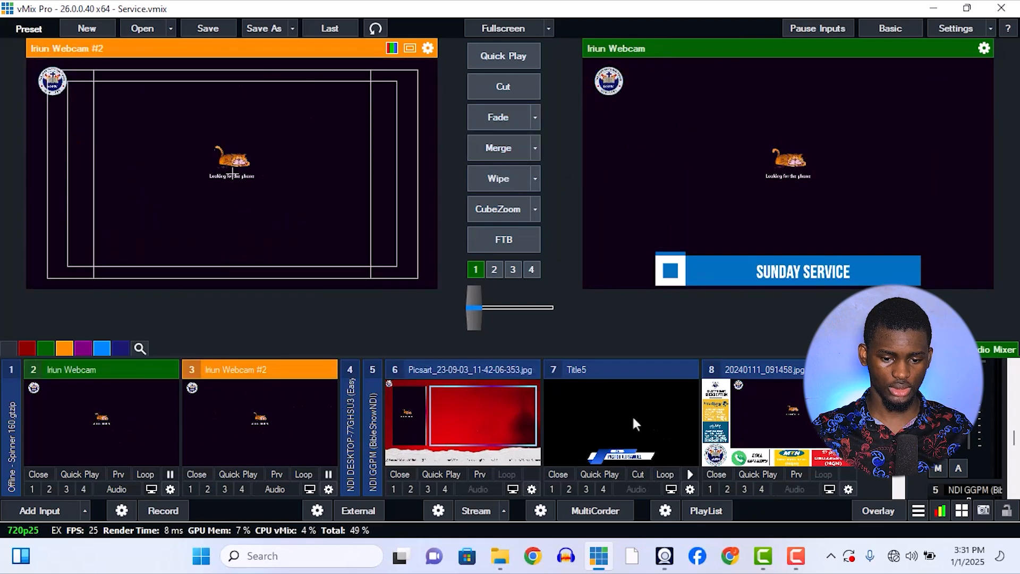
double_click(760, 425)
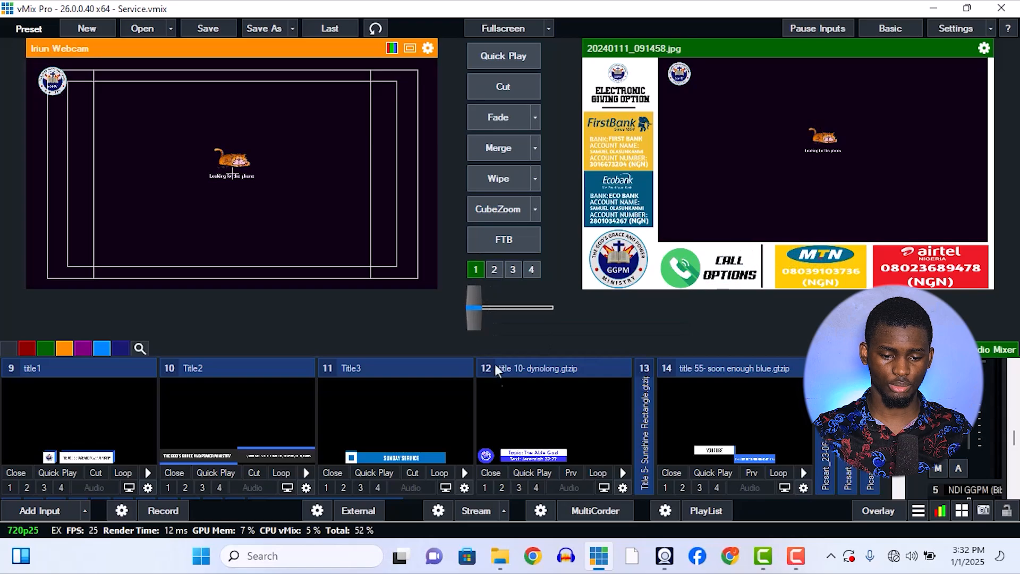
Show the title 55- soon enough blue.gtzip title on the live output as overlay 2, and take it off again.
left_click(683, 488)
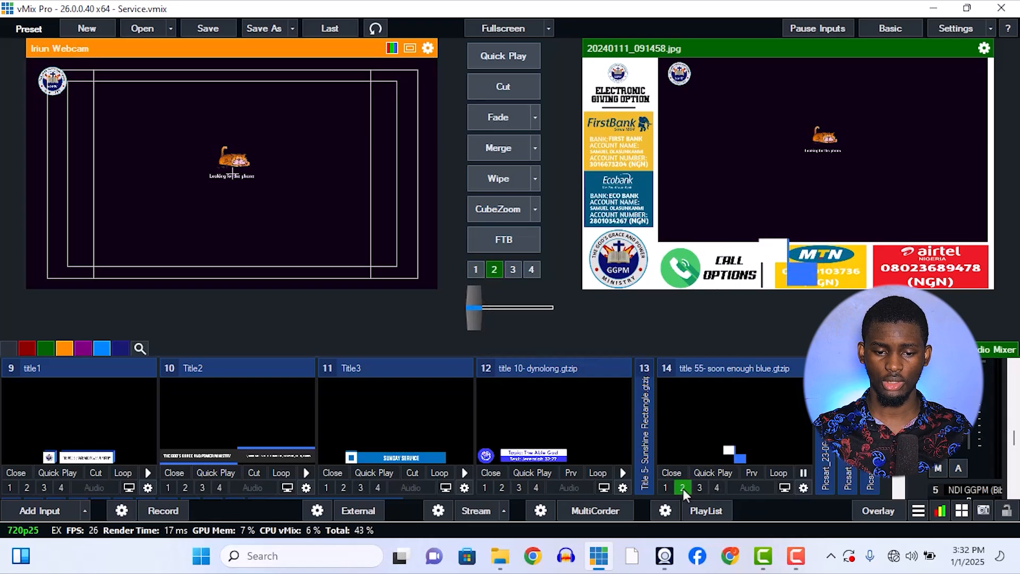
left_click(683, 489)
Bring the Picsart_23-09-03_11-42-06-353.jpg layout live, then show Title5 over it as overlay 4 and remove that title.
left_click(899, 391)
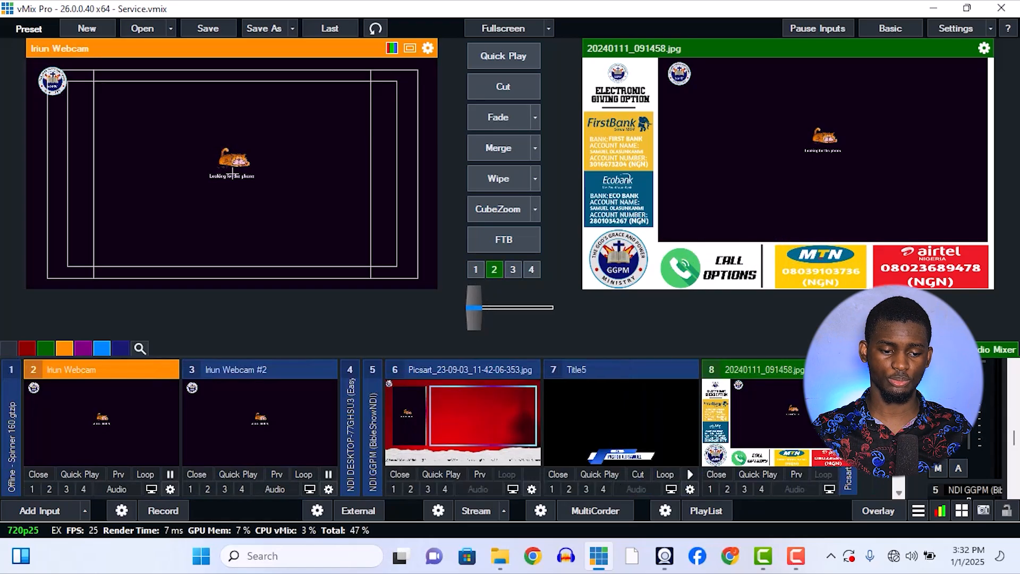
left_click(438, 412)
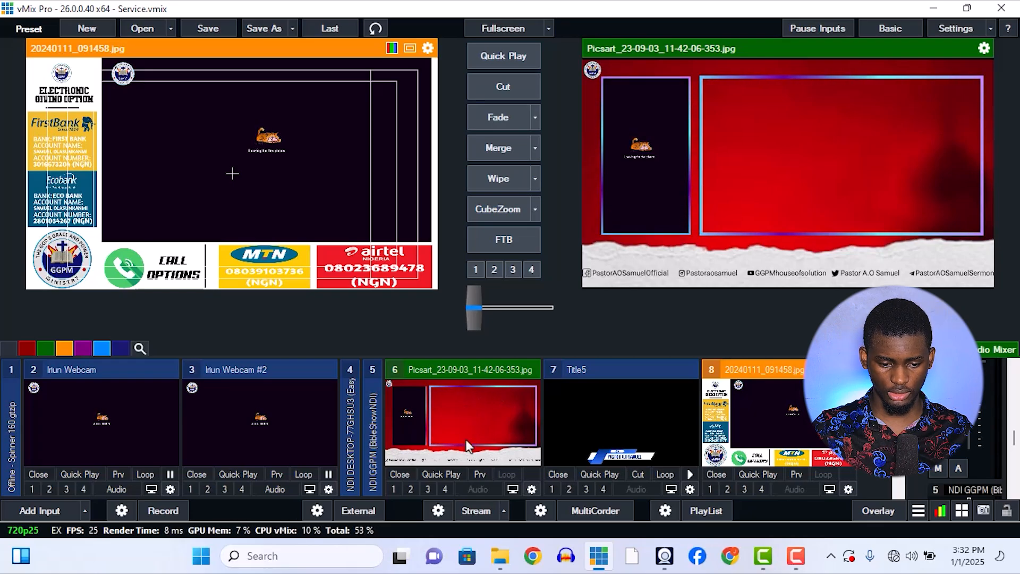
left_click(628, 565)
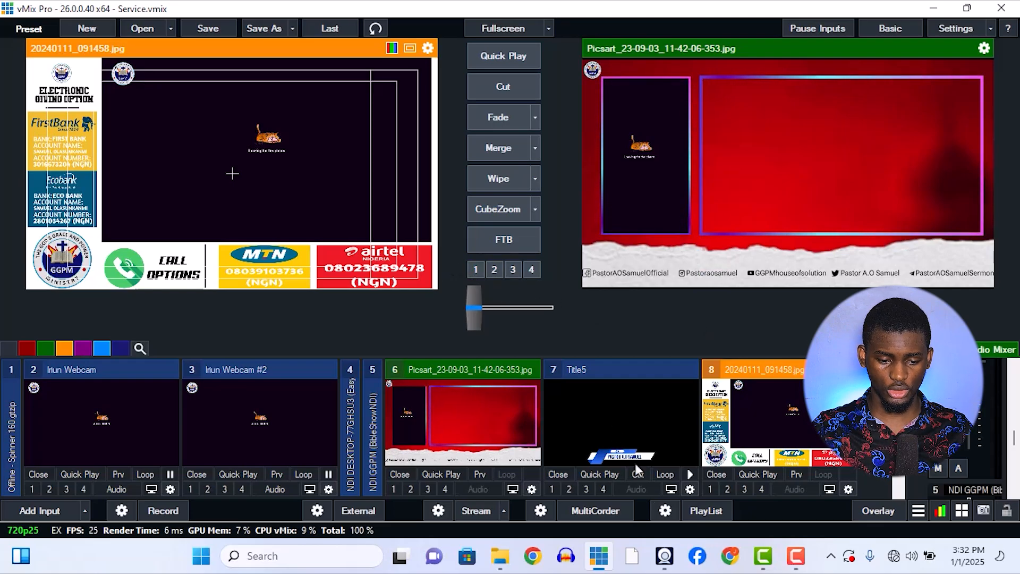
left_click(604, 489)
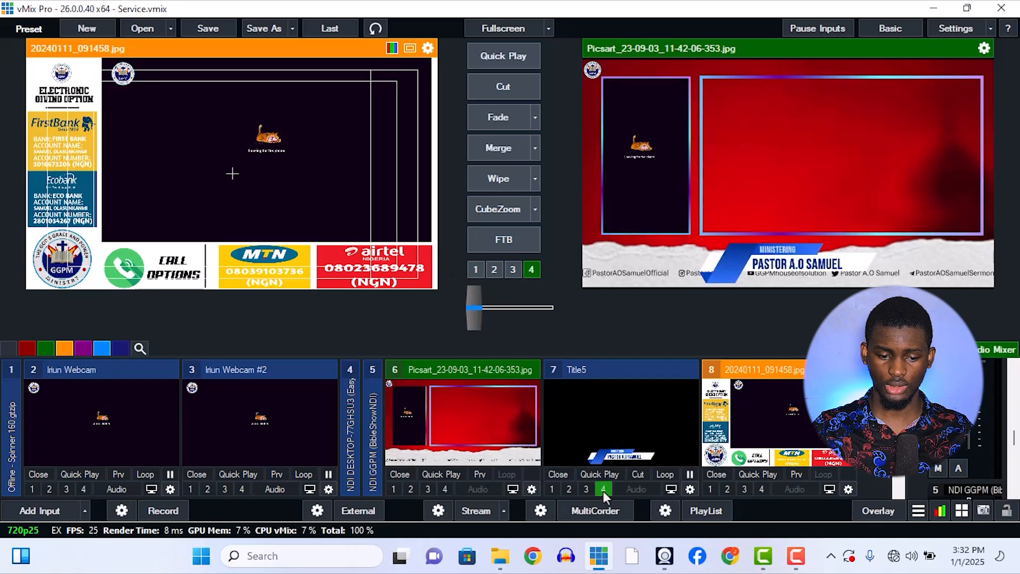
left_click(603, 489)
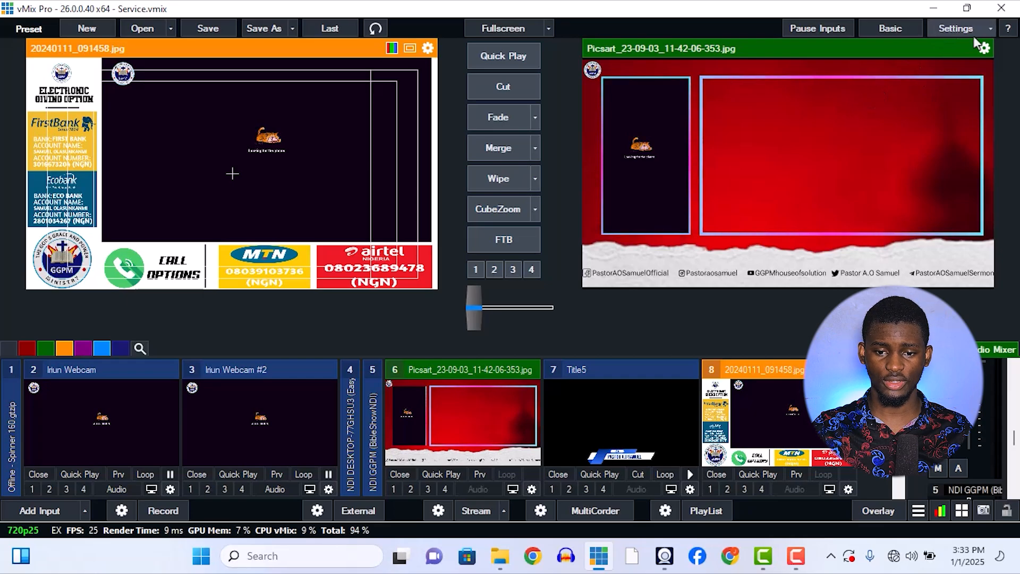
Stop all running scripts, including Overlay Loop, in the scripting settings and take the ministry's address title off overlay 1.
left_click(959, 30)
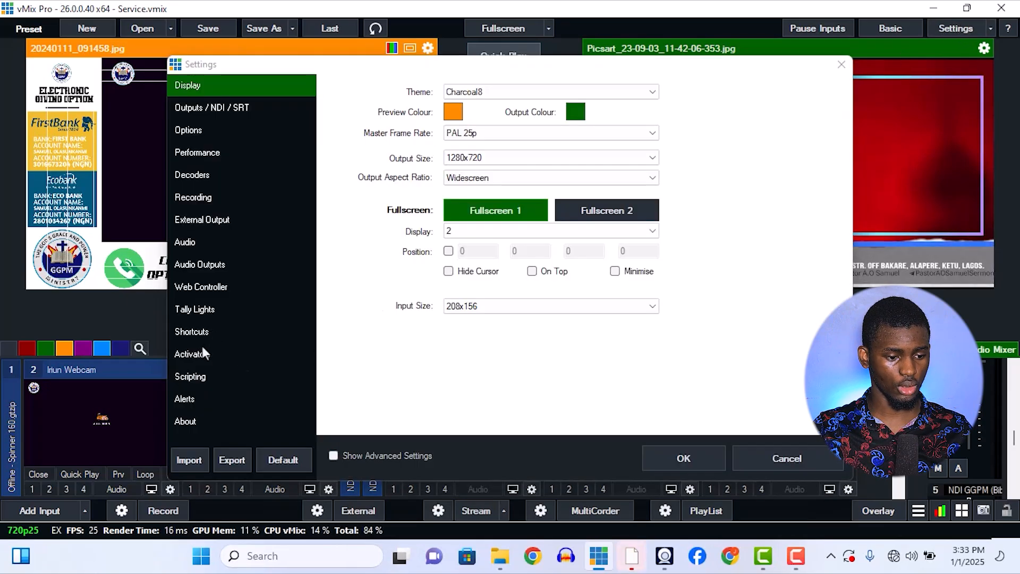
left_click(207, 379)
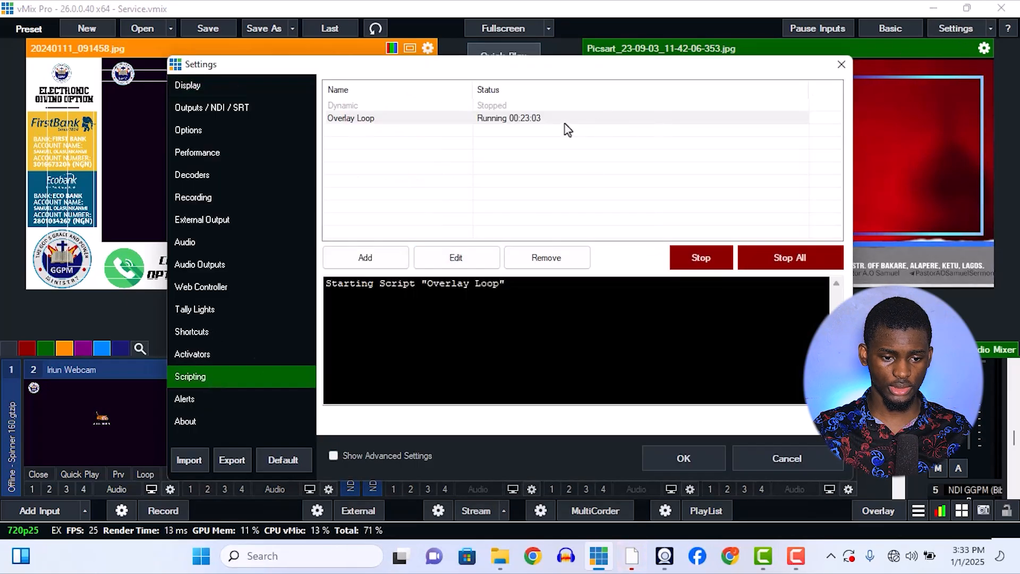
left_click(567, 126)
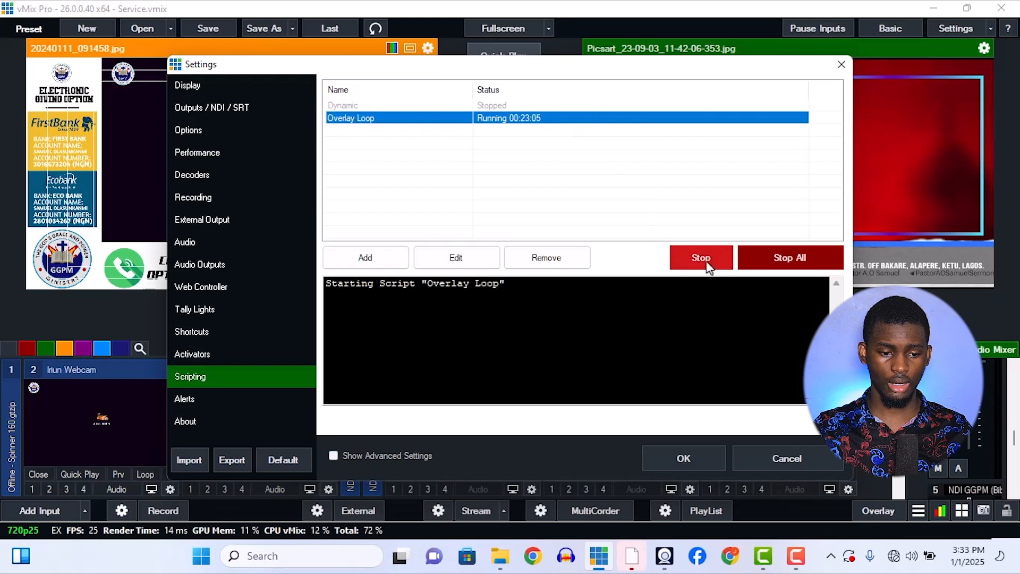
left_click(412, 142)
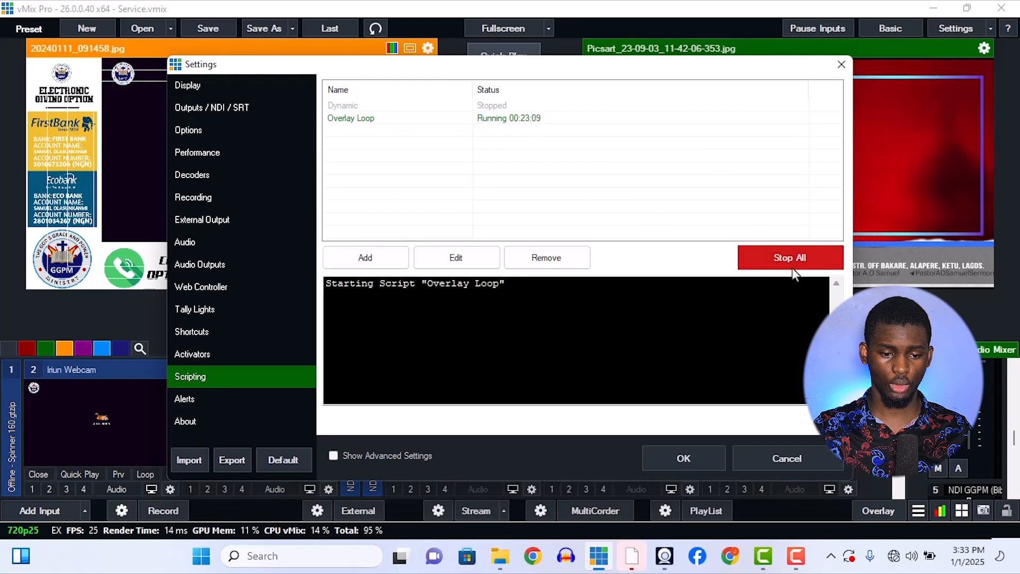
left_click(789, 252)
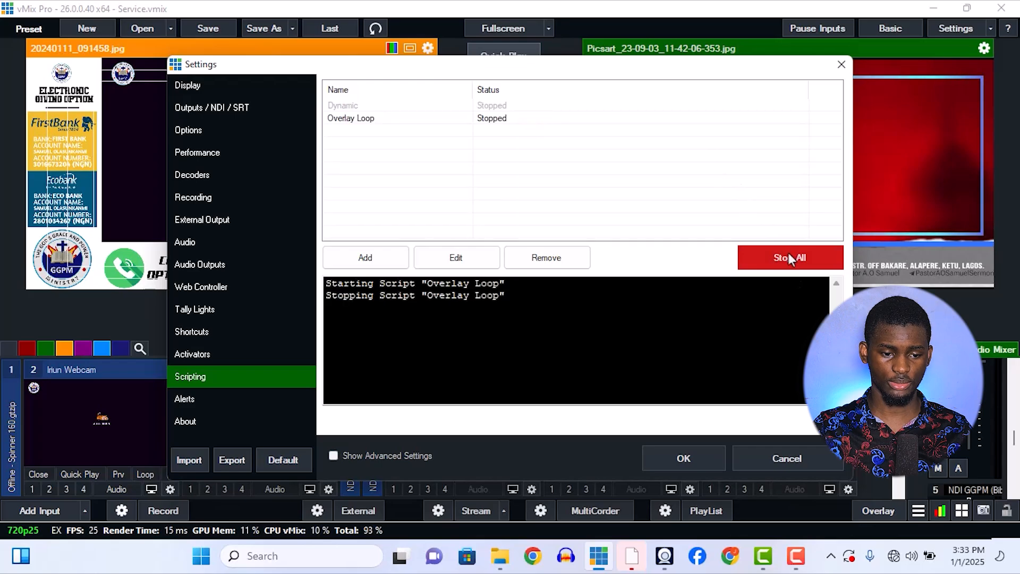
left_click(551, 121)
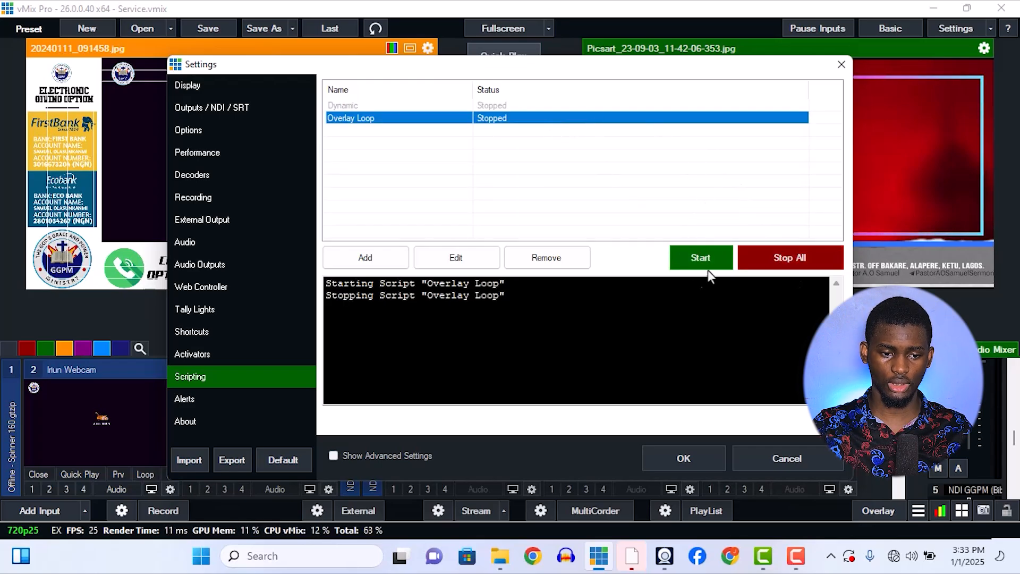
left_click(587, 111)
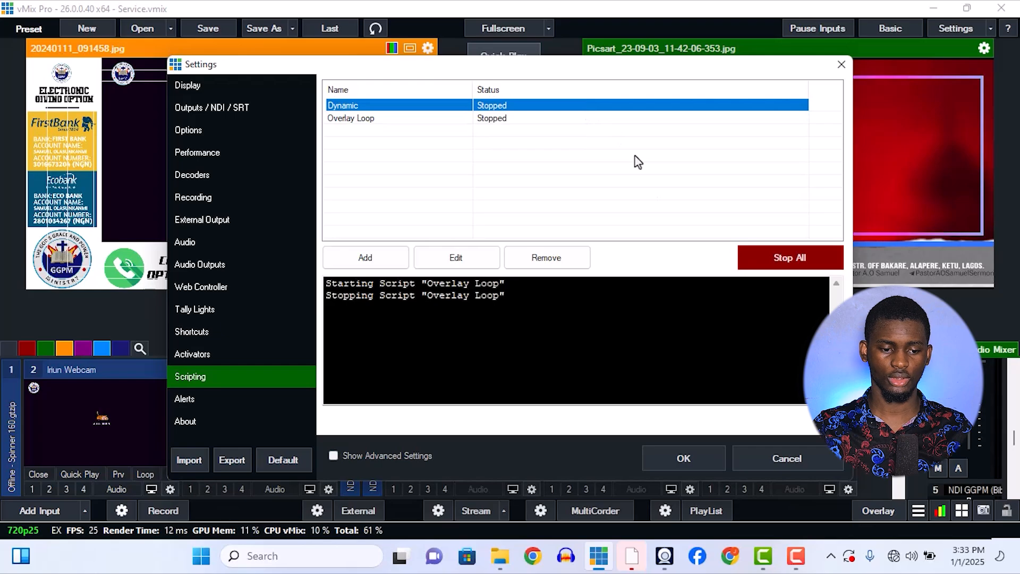
left_click(750, 461)
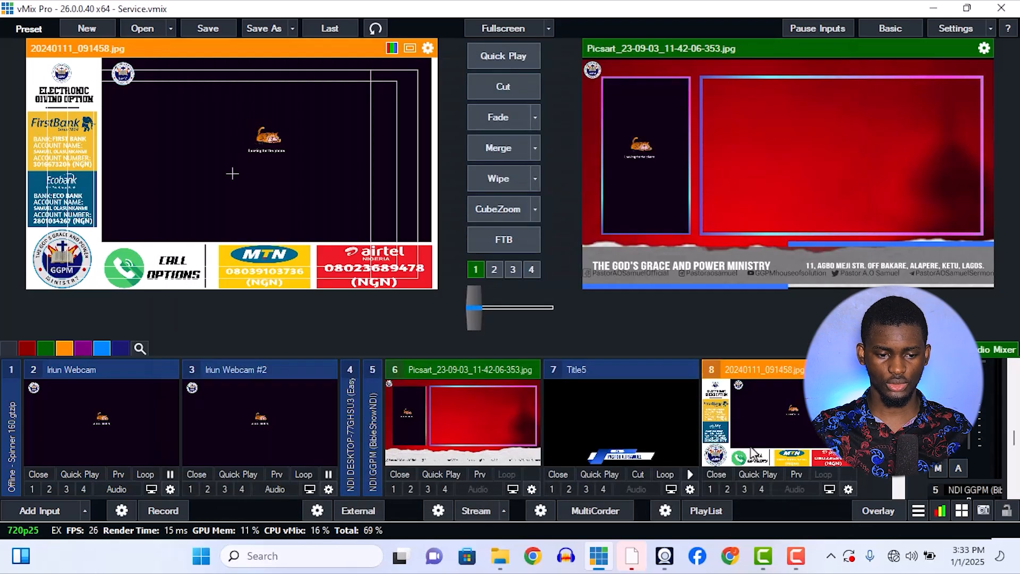
left_click(476, 270)
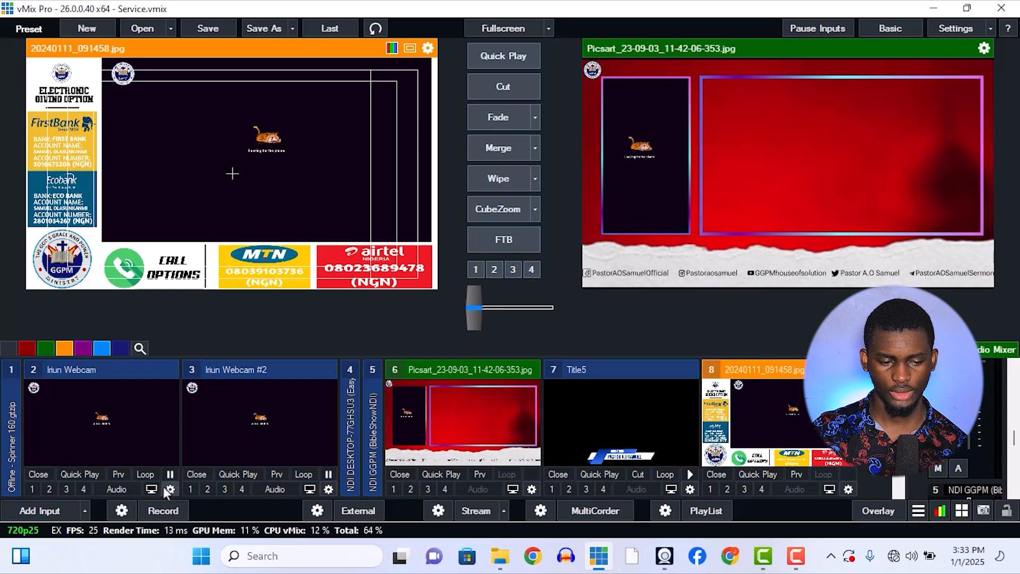
Inspect Iriun Webcam's layer assignments and its logo against the safe area guides, and close the input settings.
left_click(168, 489)
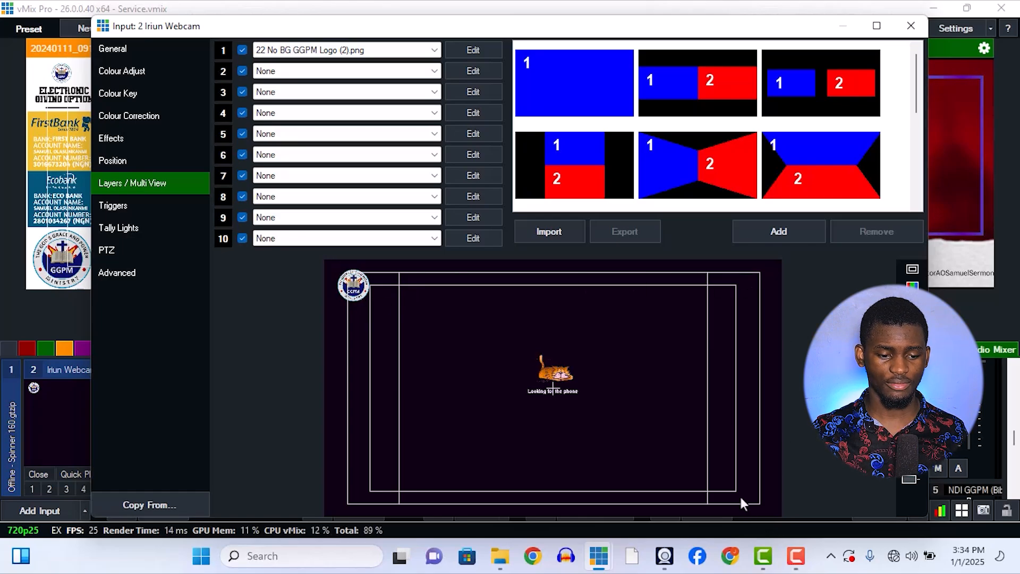
left_click(918, 25)
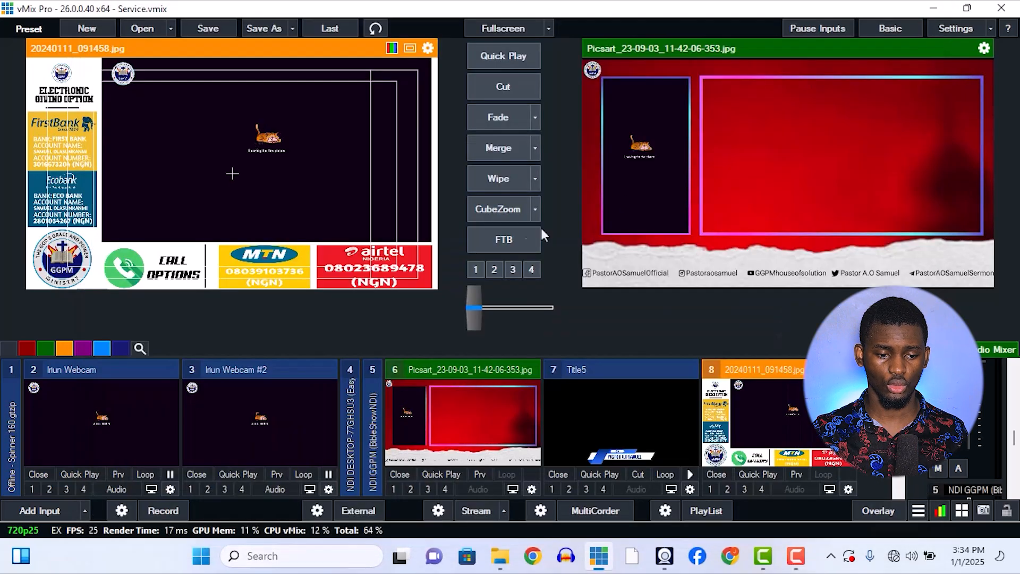
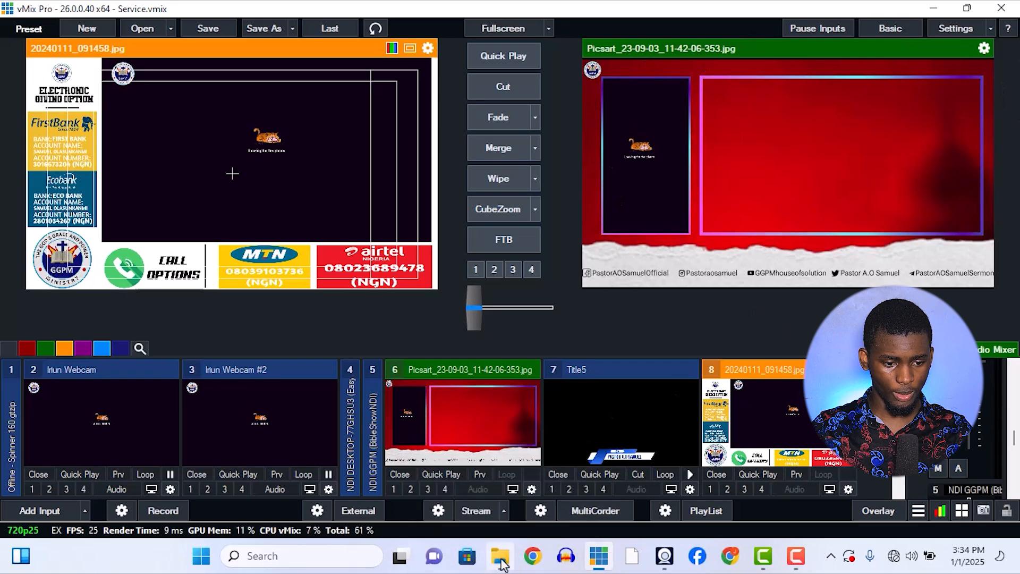
Switch to File Explorer, find Picsart_23-09-03_11-42-06-353.jpg in the Pictures folder and view it in a maximized window.
left_click(501, 558)
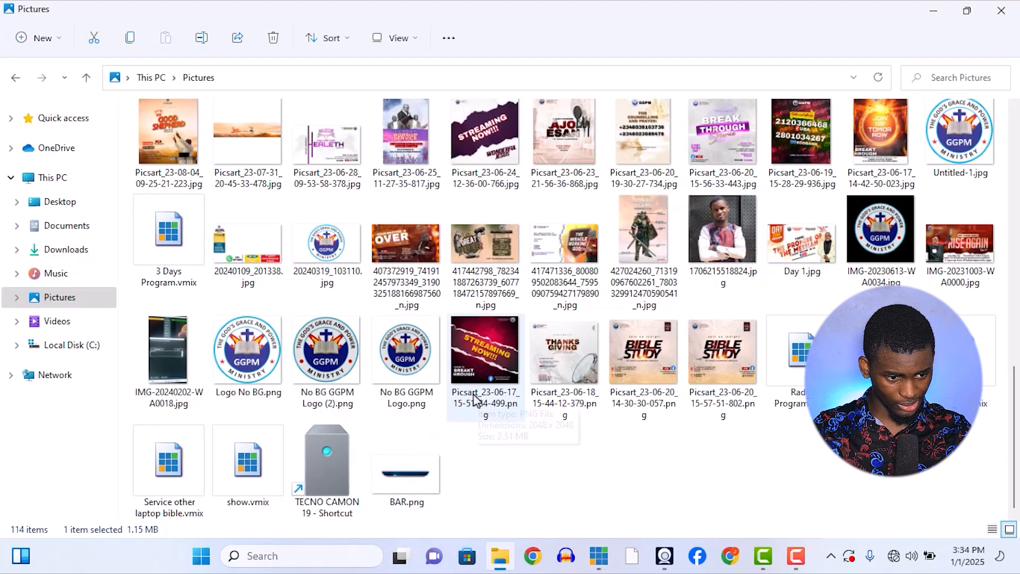
scroll(478, 399, "up", 5)
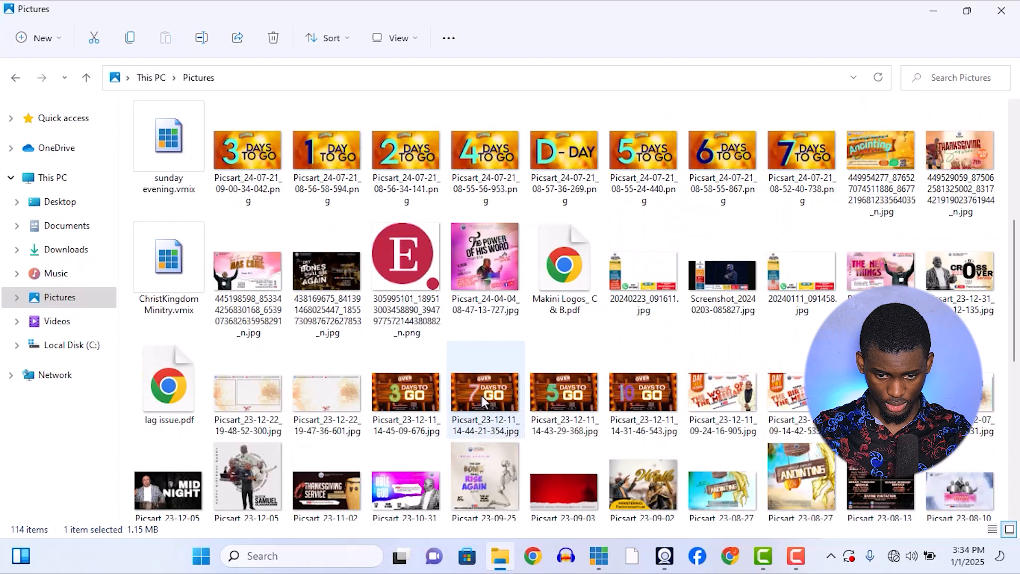
scroll(482, 400, "up", 3)
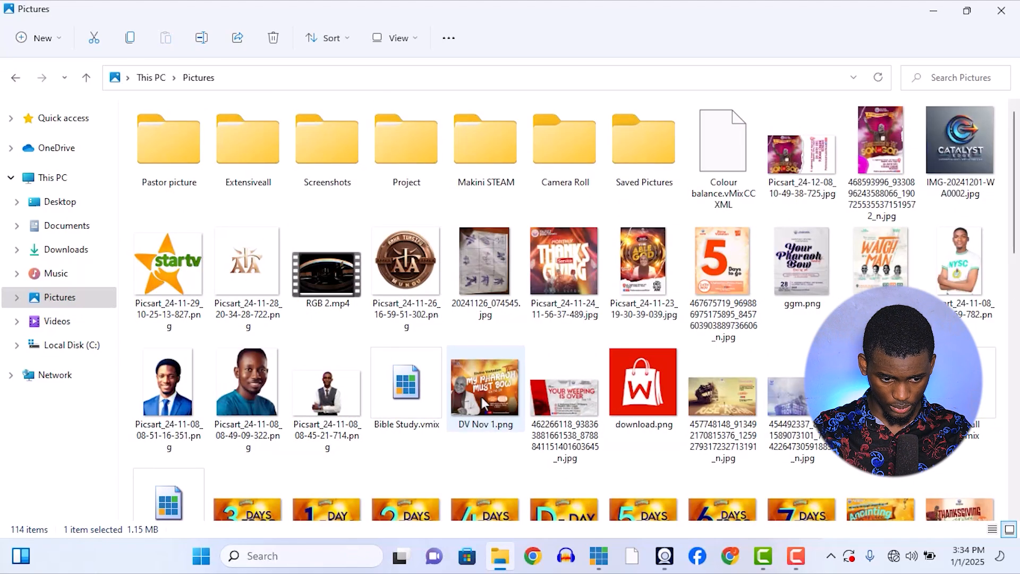
scroll(482, 398, "down", 3)
scroll(482, 403, "down", 5)
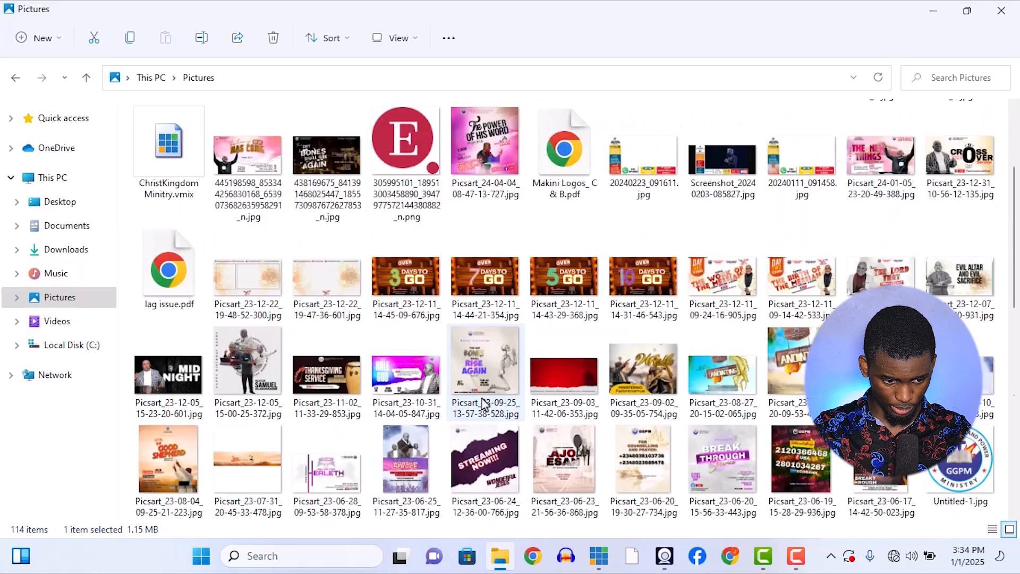
left_click(577, 355)
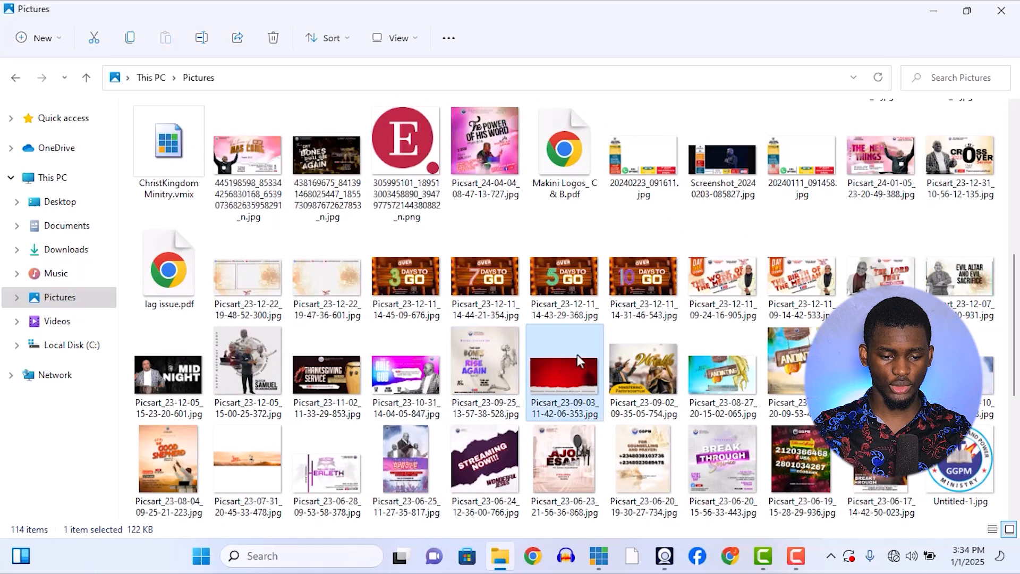
double_click(562, 383)
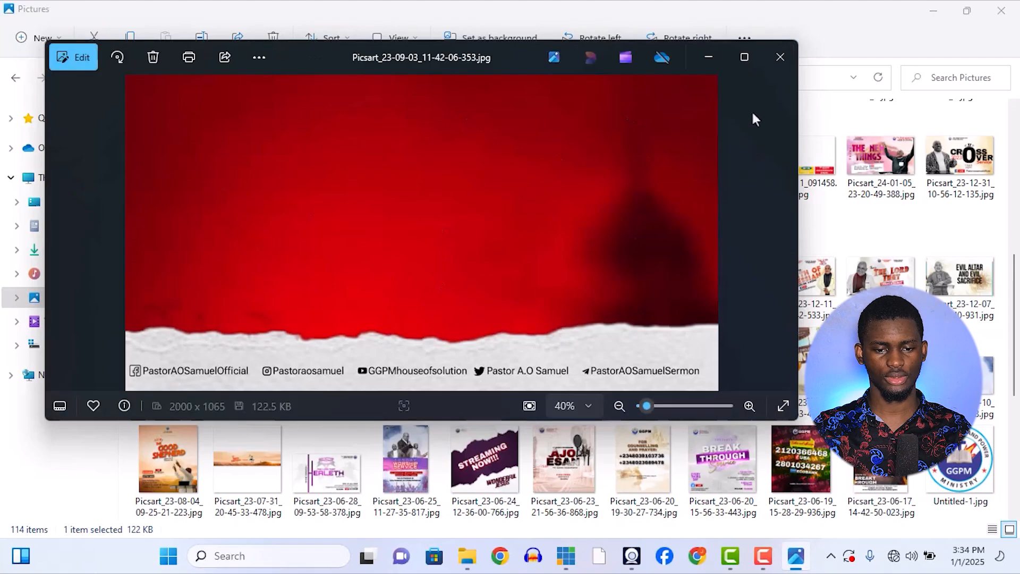
left_click(745, 56)
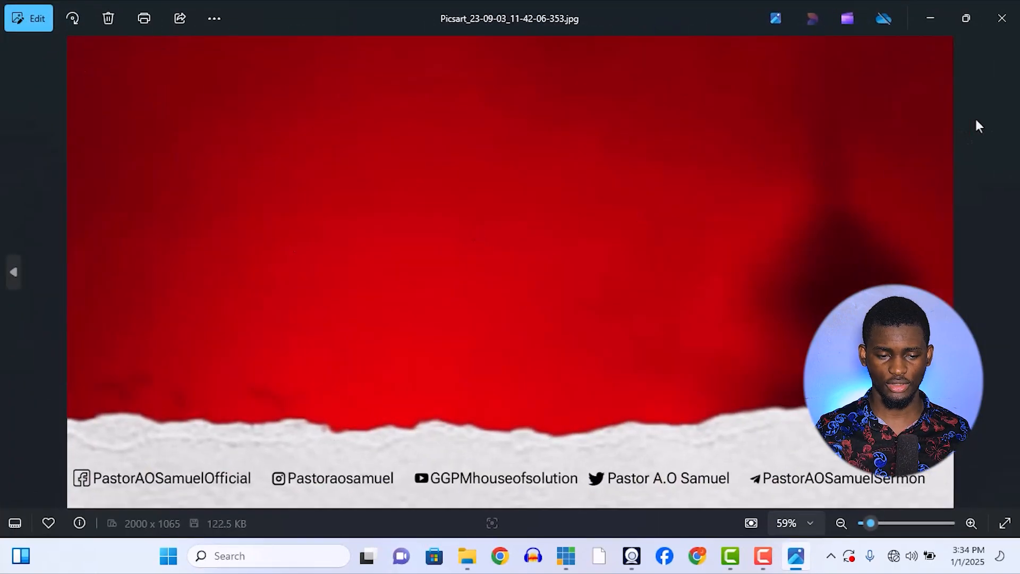
Check the neighbouring picture, return to the red background picture, close the viewer and switch back to vMix.
key("Left")
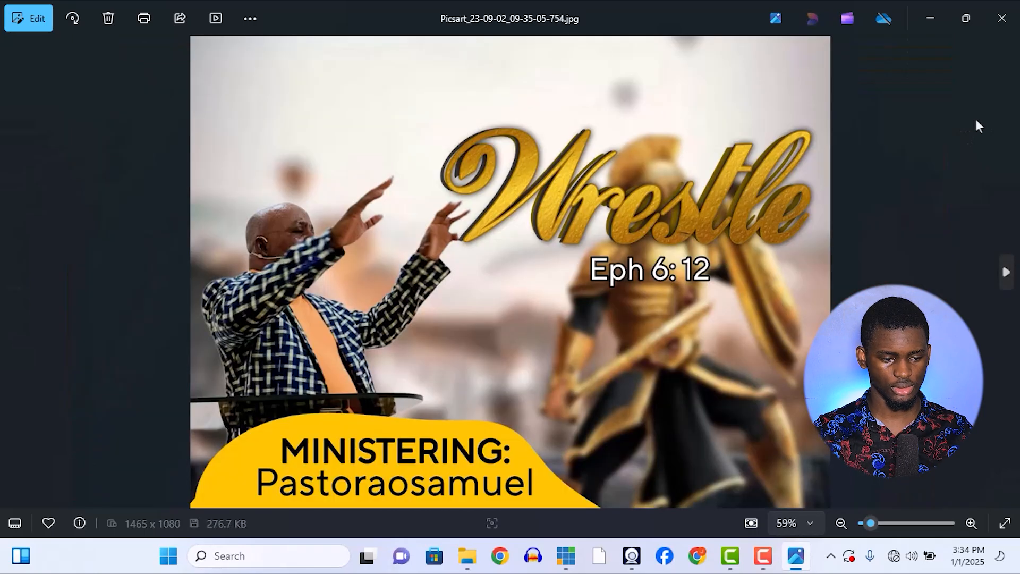
key("Right")
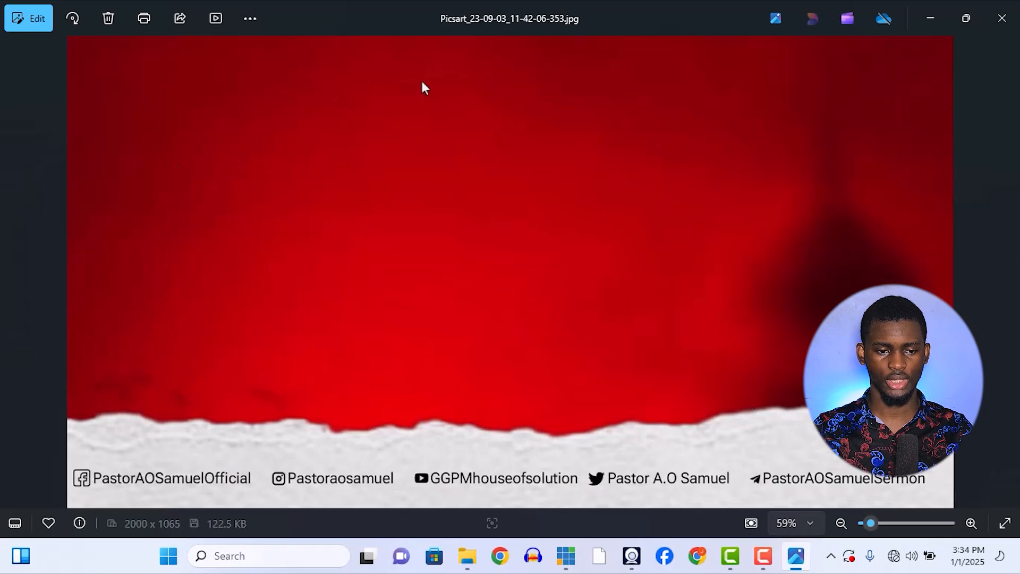
left_click(1001, 17)
left_click(599, 556)
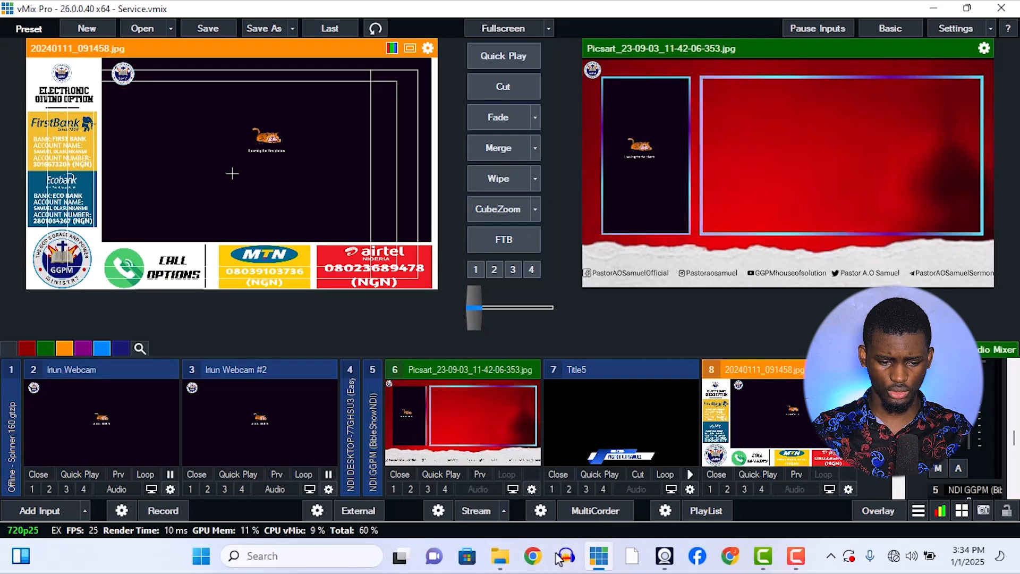
View the plain red background Picsart_23-09-03_11-42-06-353.jpg from the Pictures folder once more, close it and return to vMix.
left_click(500, 556)
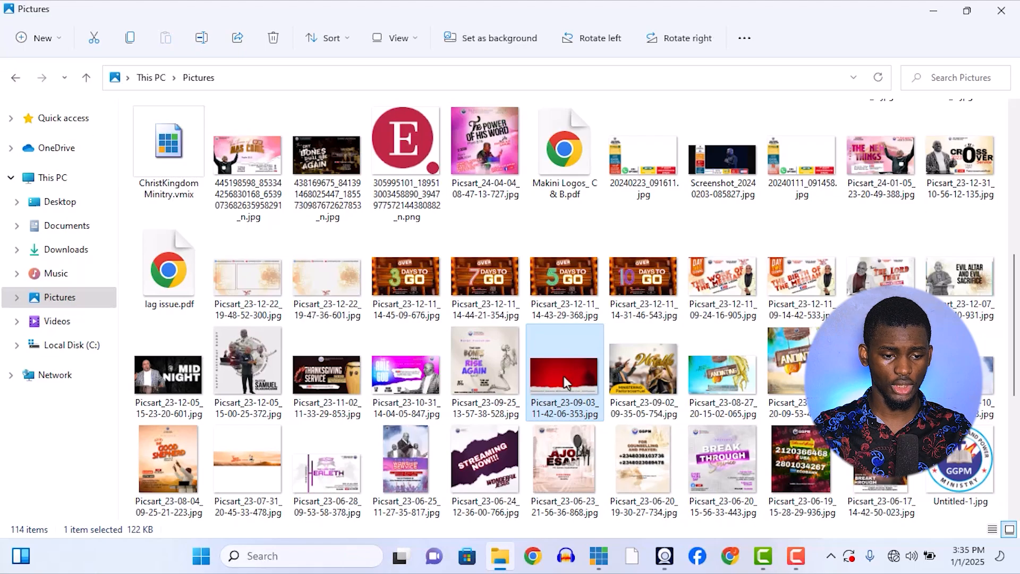
double_click(564, 375)
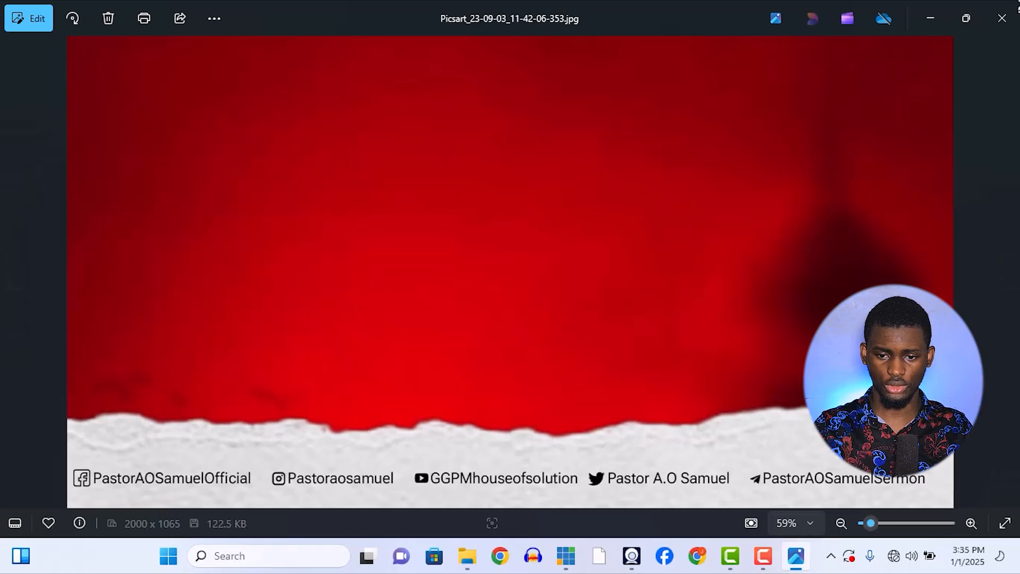
left_click(1002, 18)
left_click(599, 557)
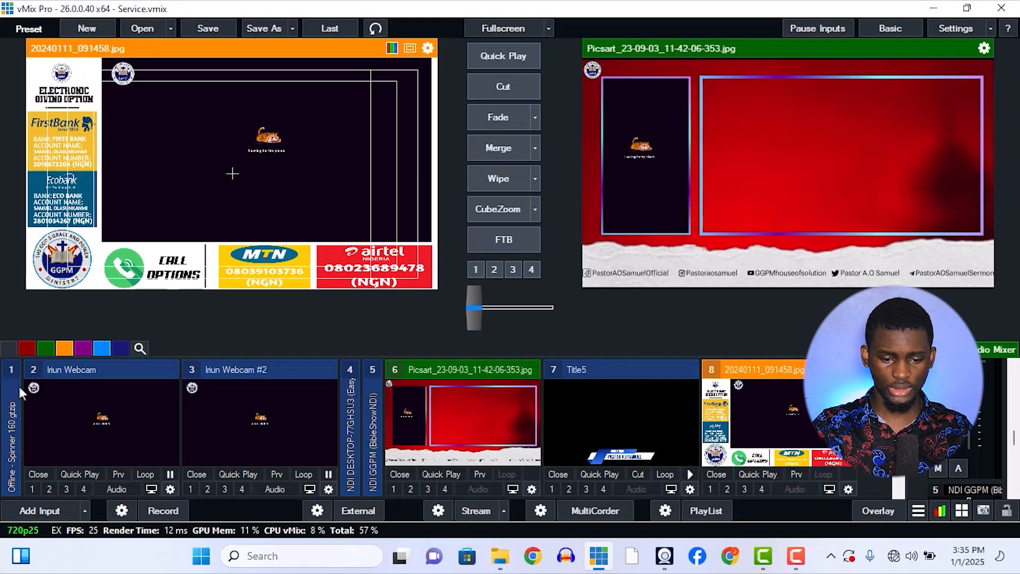
Reset the offline Spinner 160.gtzip input at the start of the input list and load it into the preview.
scroll(232, 410, "down", 5)
scroll(231, 411, "up", 5)
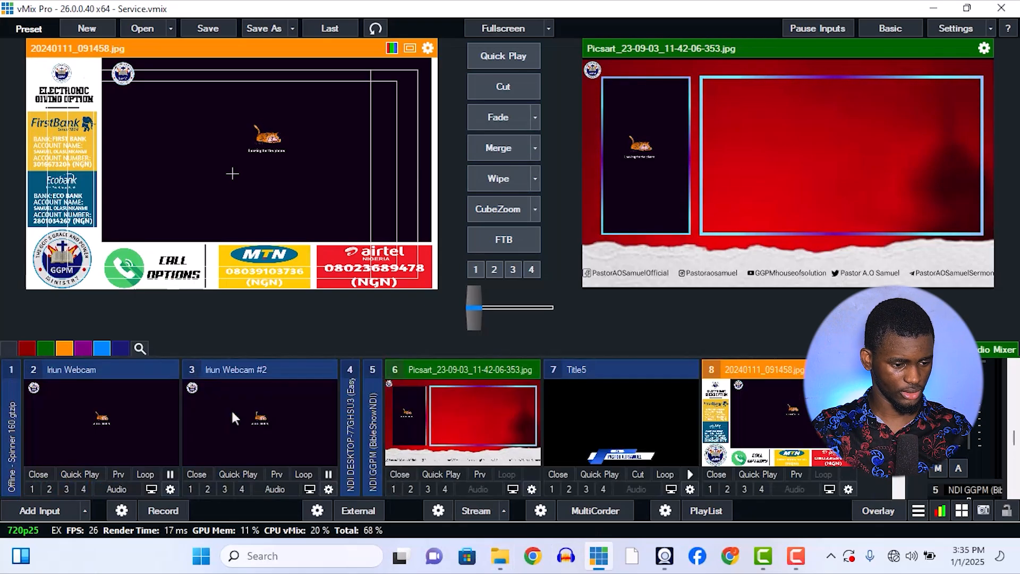
scroll(160, 407, "up", 1)
right_click(111, 404)
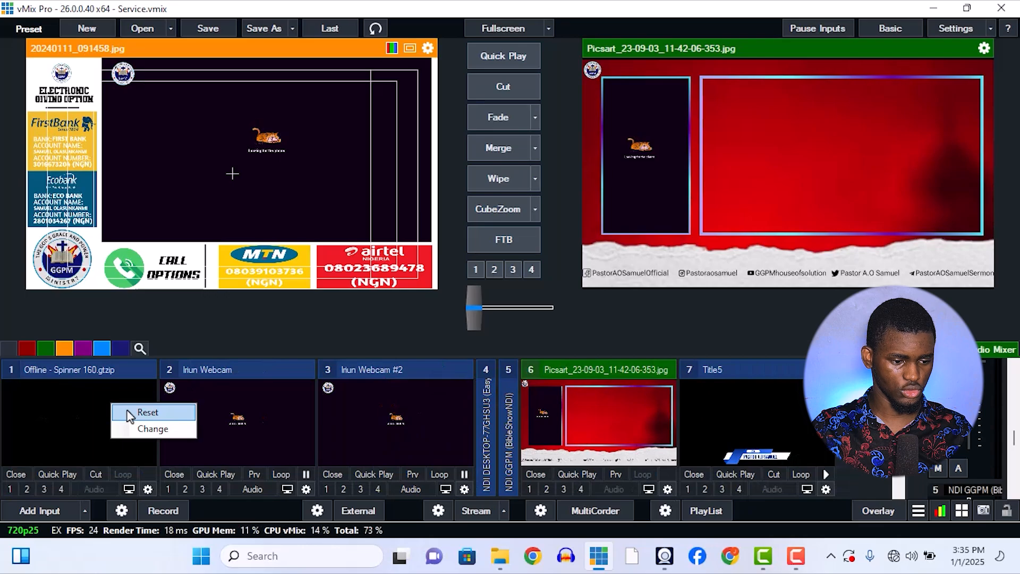
left_click(129, 413)
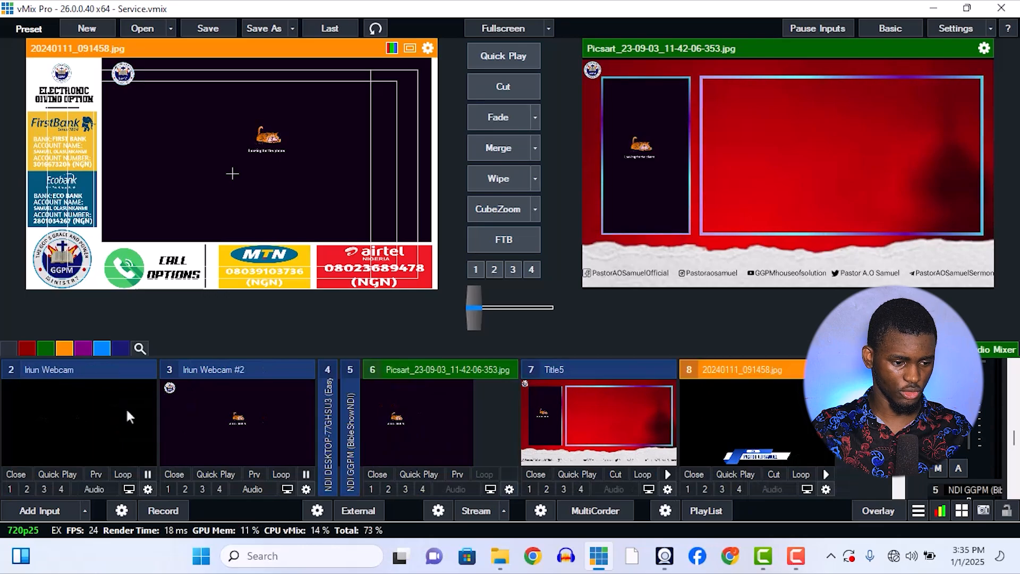
left_click(123, 442)
Test the Spinner 160.gtzip logo by playing and pausing its animation and toggling it as overlay 1.
left_click(142, 473)
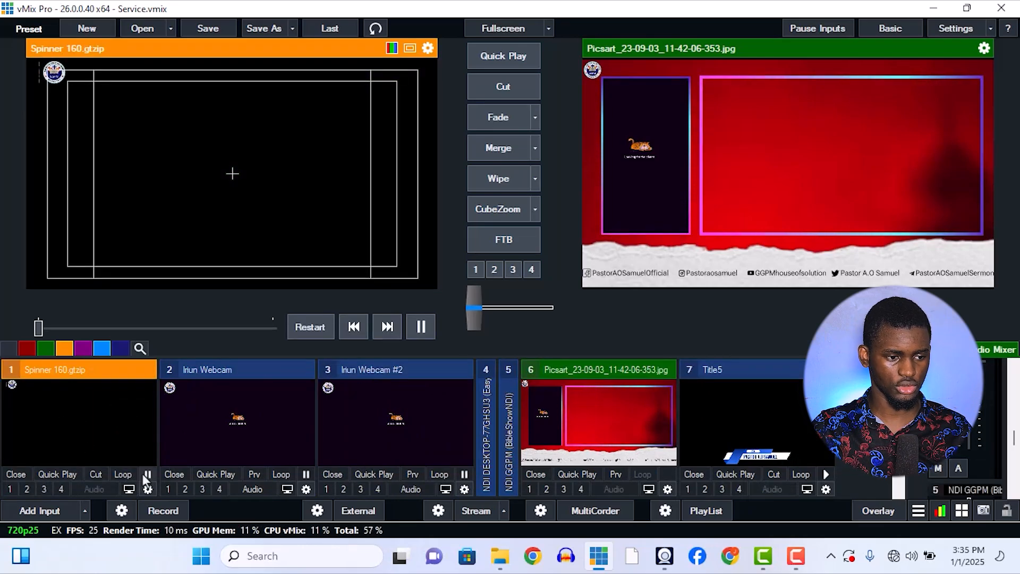
left_click(10, 489)
left_click(10, 489)
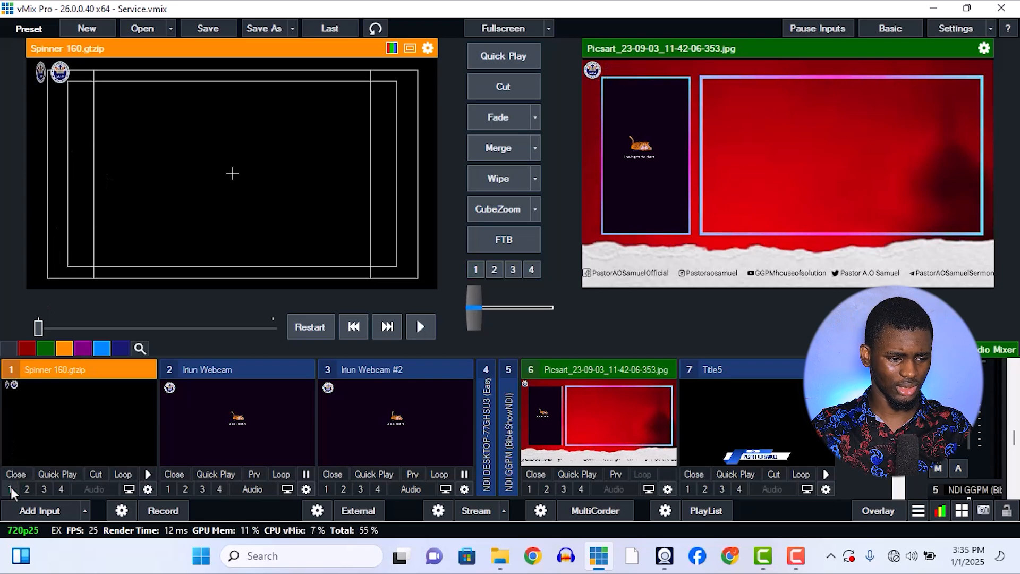
left_click(151, 473)
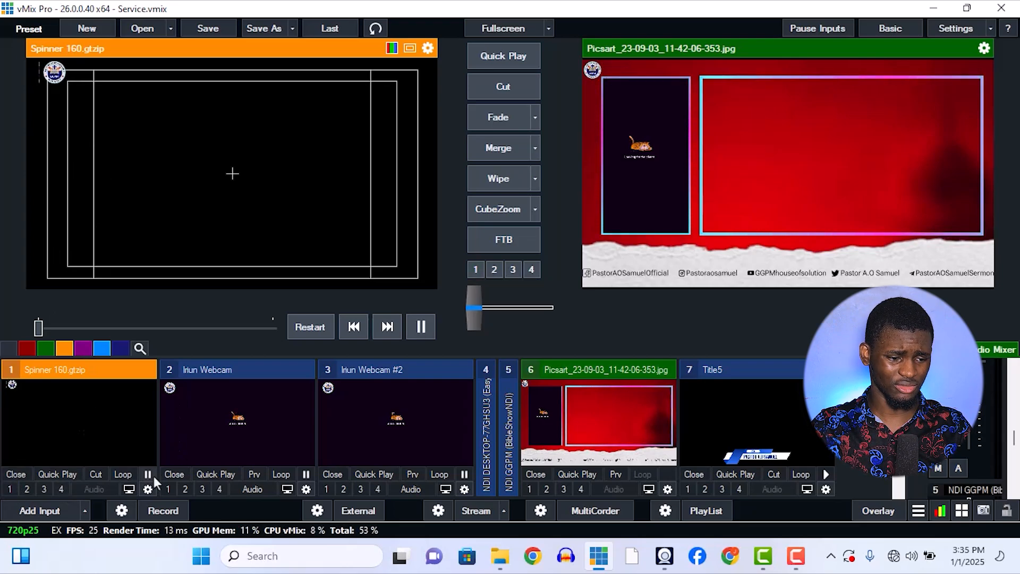
left_click(151, 474)
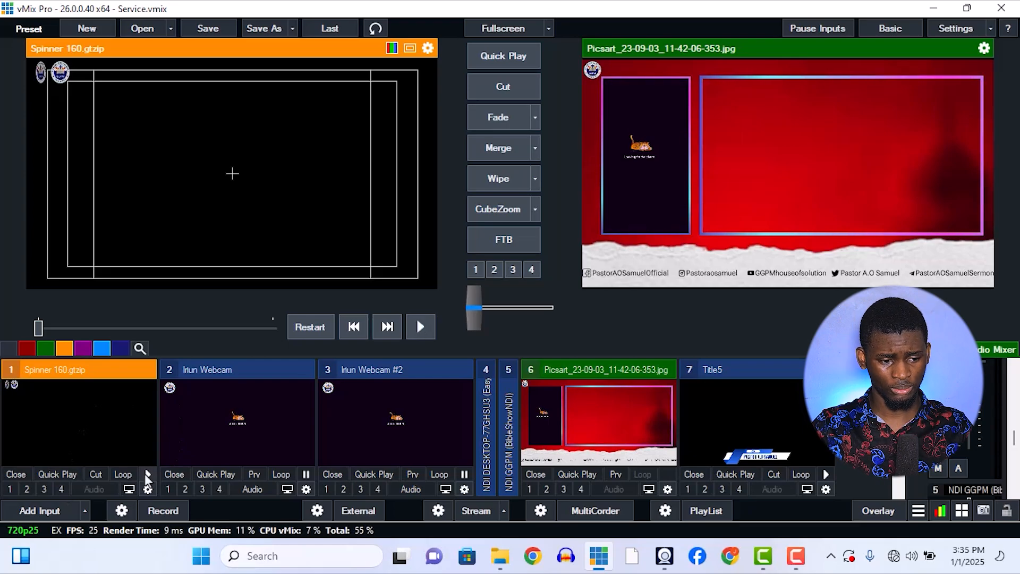
left_click(135, 375)
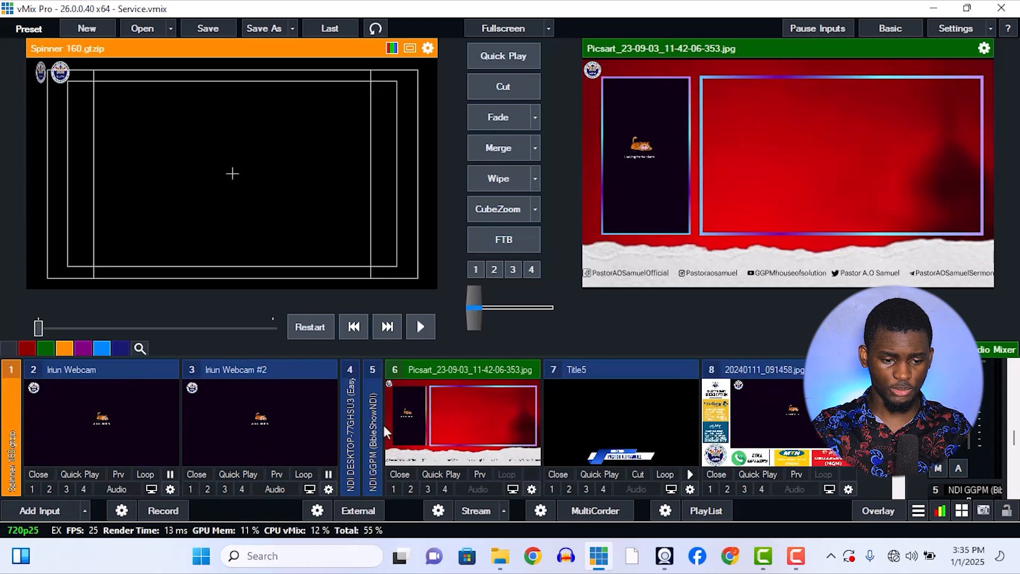
Switch off layers 1 to 5 of the Picsart_23-09-03_11-42-06-353.jpg input so only its background remains.
left_click(532, 489)
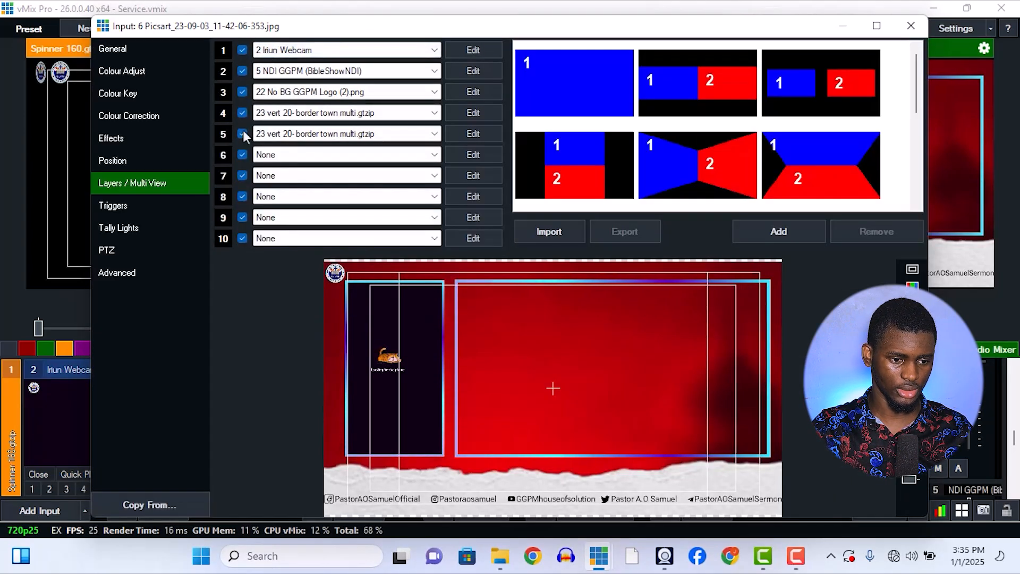
left_click(243, 134)
left_click(243, 112)
left_click(243, 92)
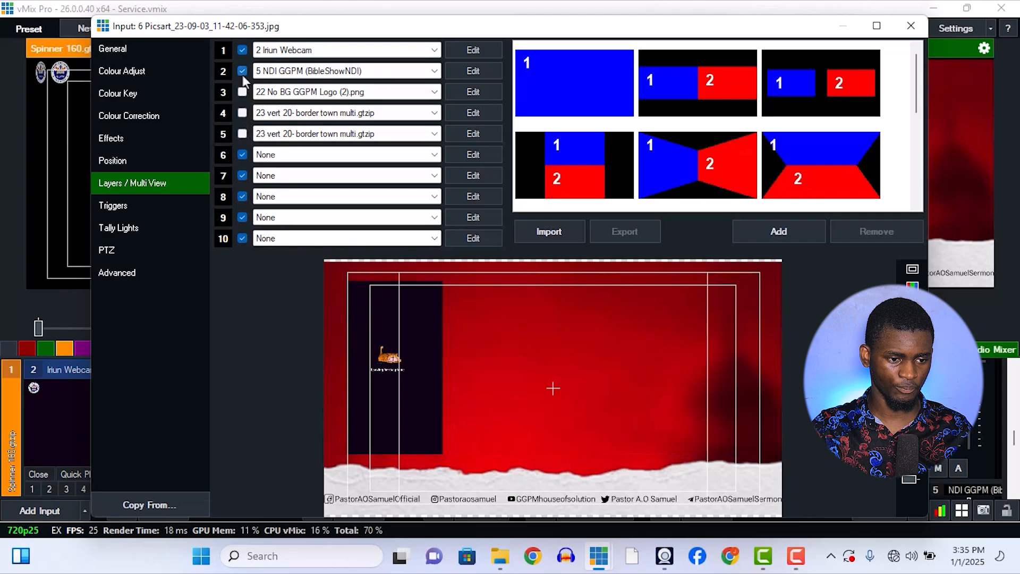
left_click(243, 51)
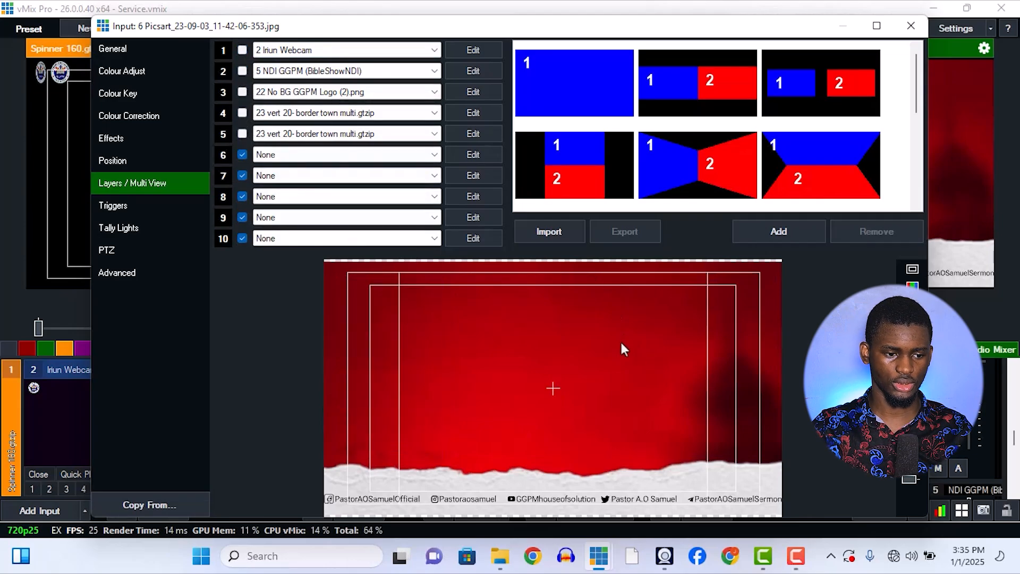
Copy the background's main position, reset all position values, paste the copied position back and close the input settings.
left_click(152, 159)
left_click(266, 48)
left_click(255, 60)
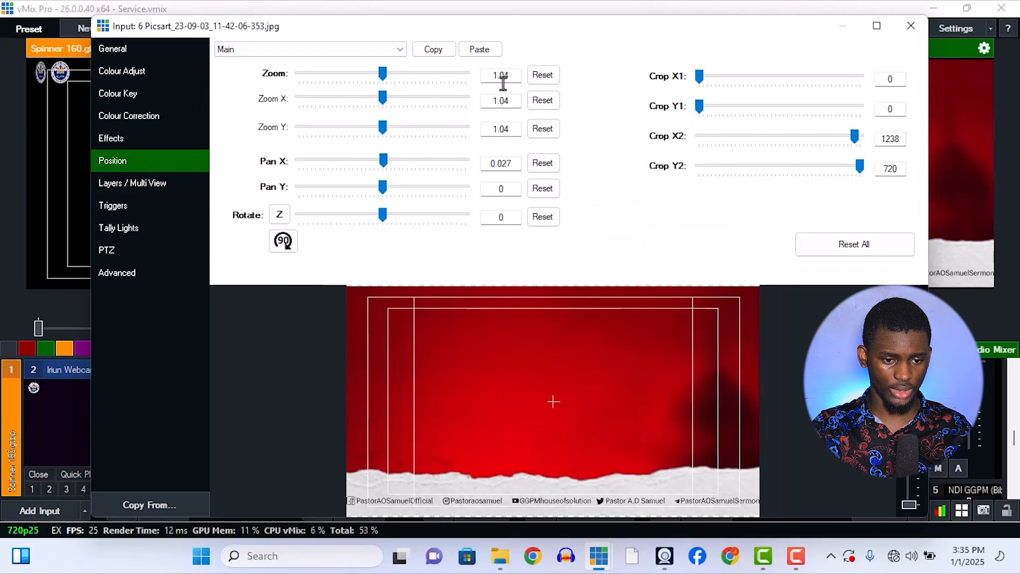
left_click(440, 52)
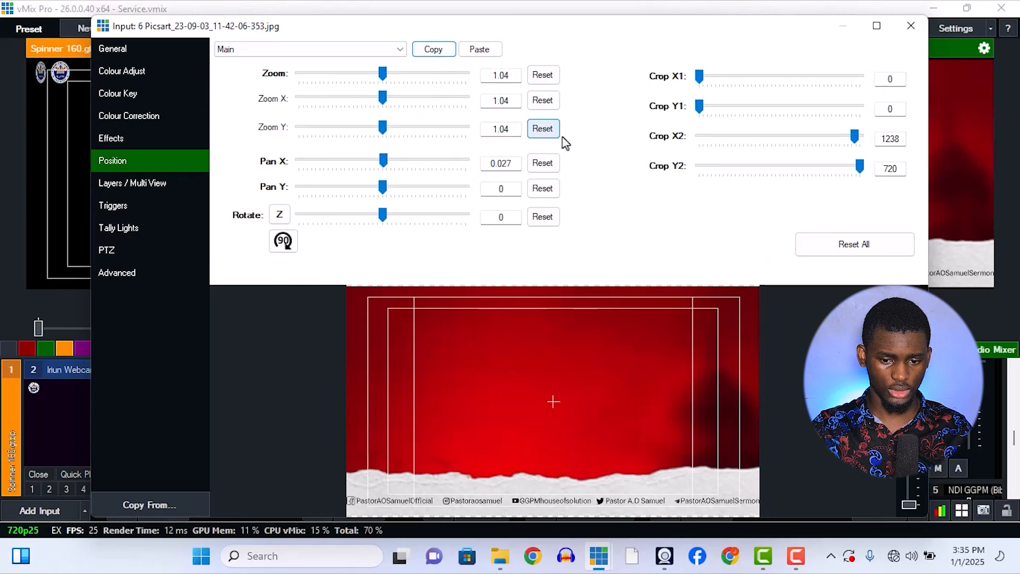
left_click(880, 247)
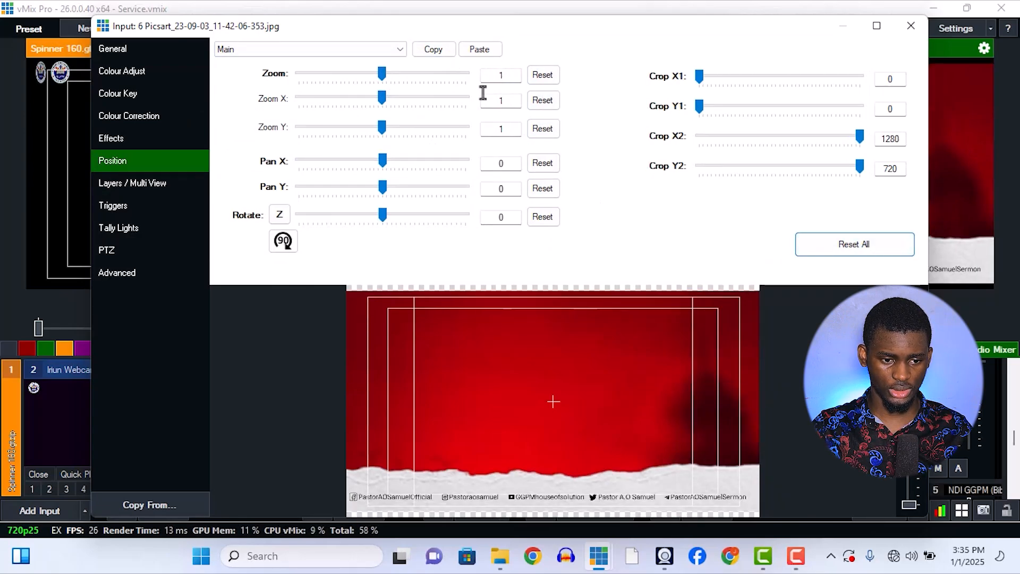
left_click(480, 51)
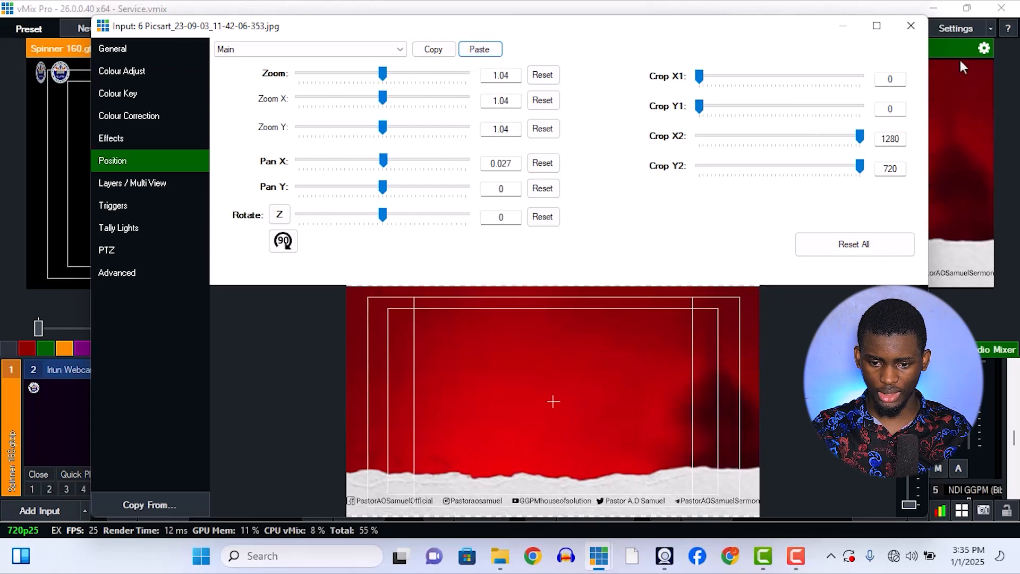
left_click(977, 293)
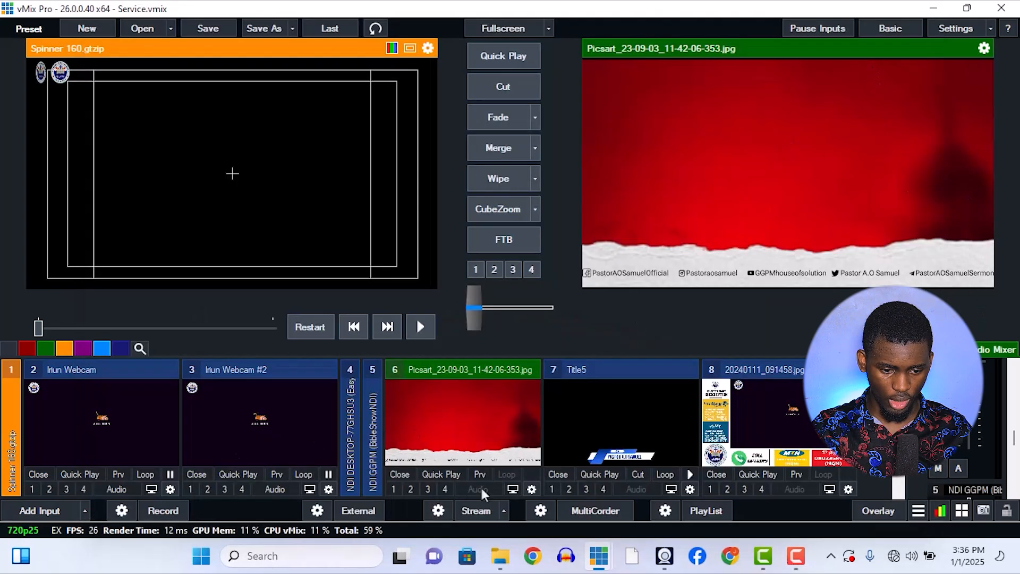
Recheck the red background's position settings, then examine the input in its enlarged view with safe area guides and close it.
left_click(532, 490)
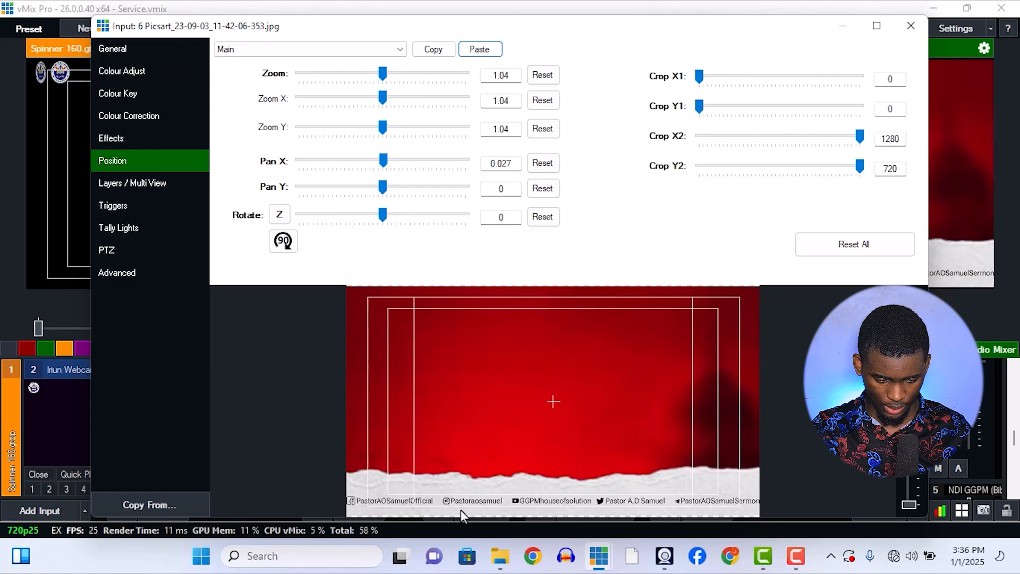
left_click(911, 25)
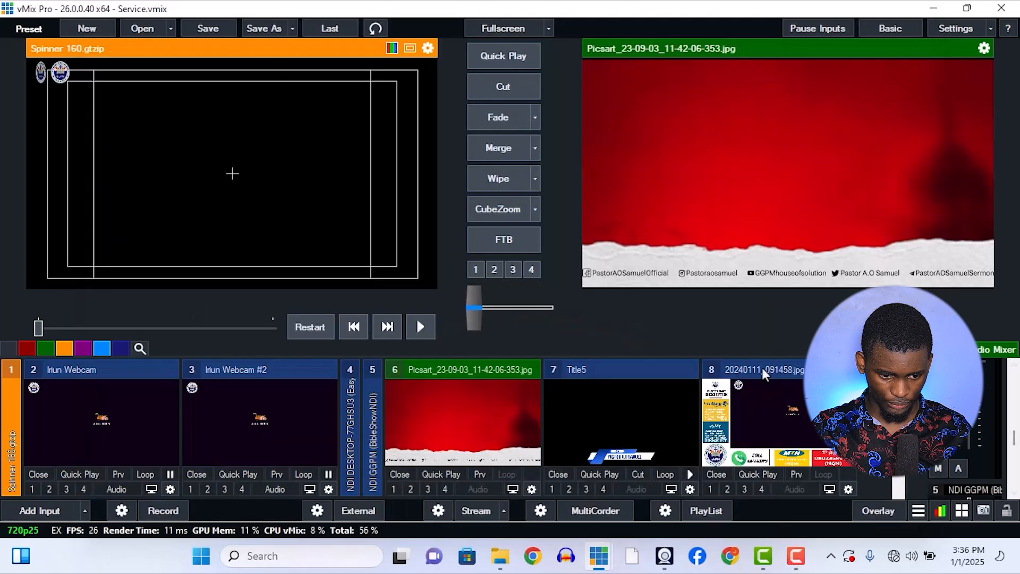
left_click(518, 490)
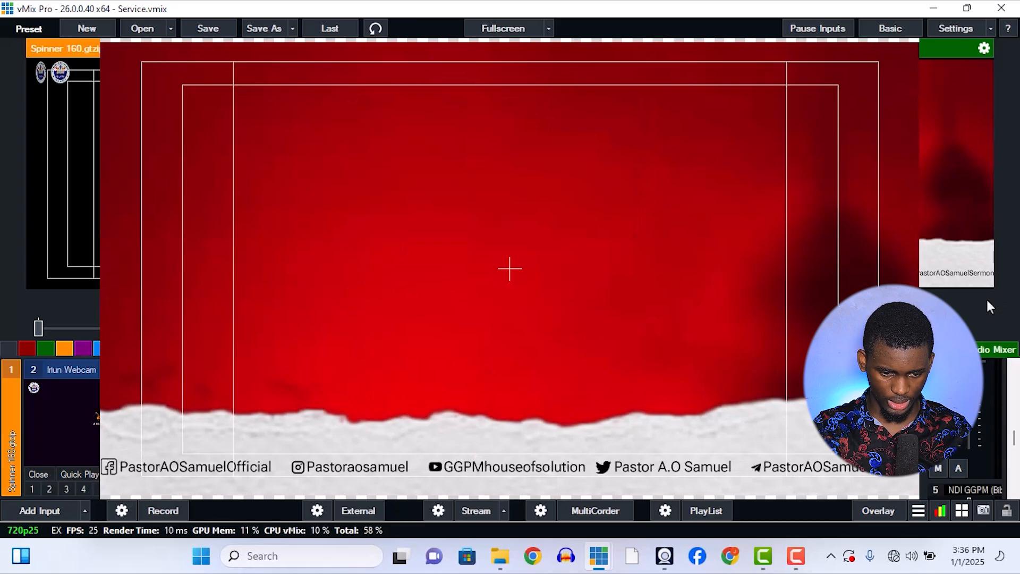
left_click(809, 133)
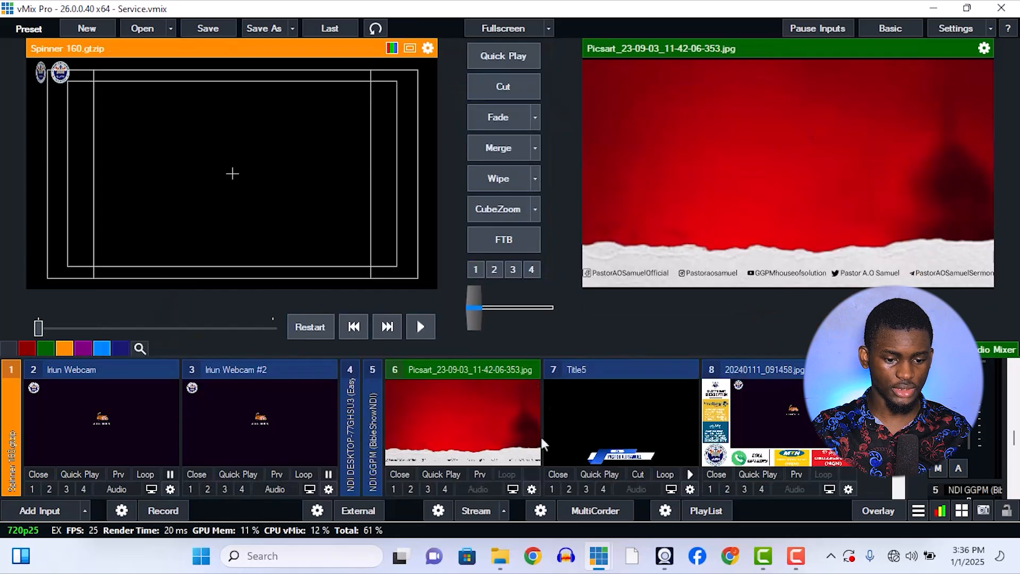
Turn on layer 1 (2 Iriun Webcam) of the Picsart_23-09-03_11-42-06-353.jpg input and reset all of its main position values.
left_click(531, 487)
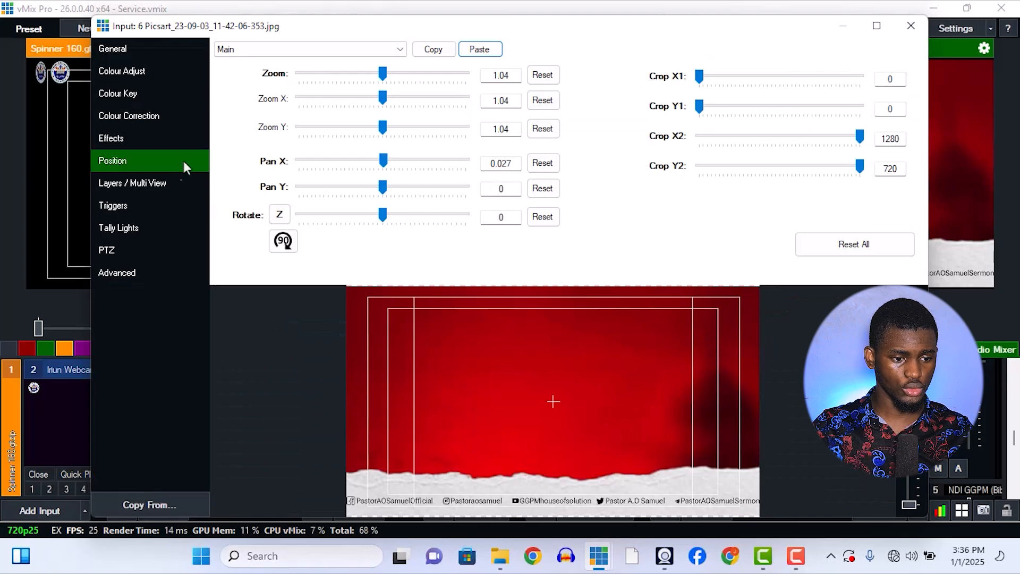
left_click(151, 183)
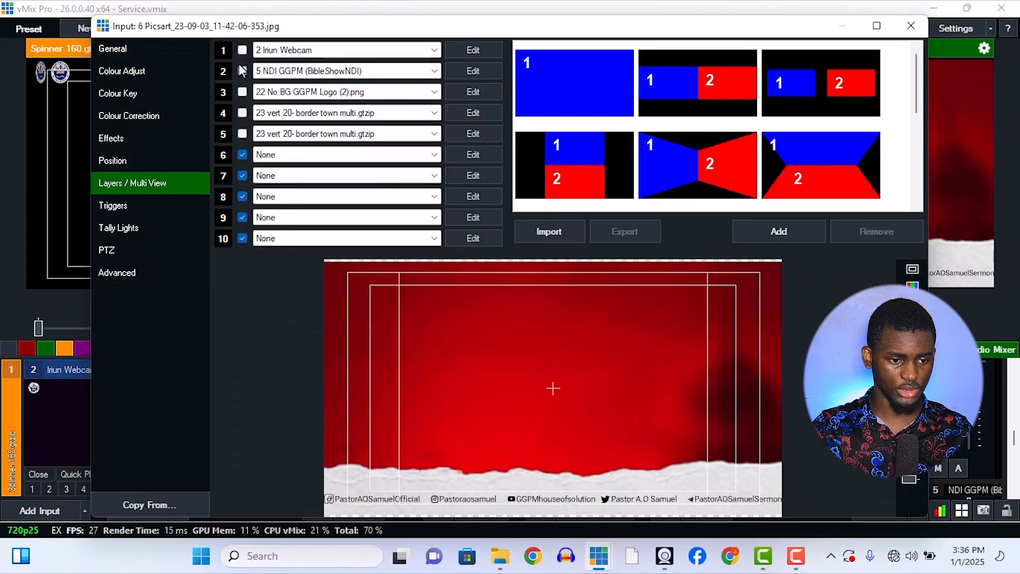
left_click(242, 51)
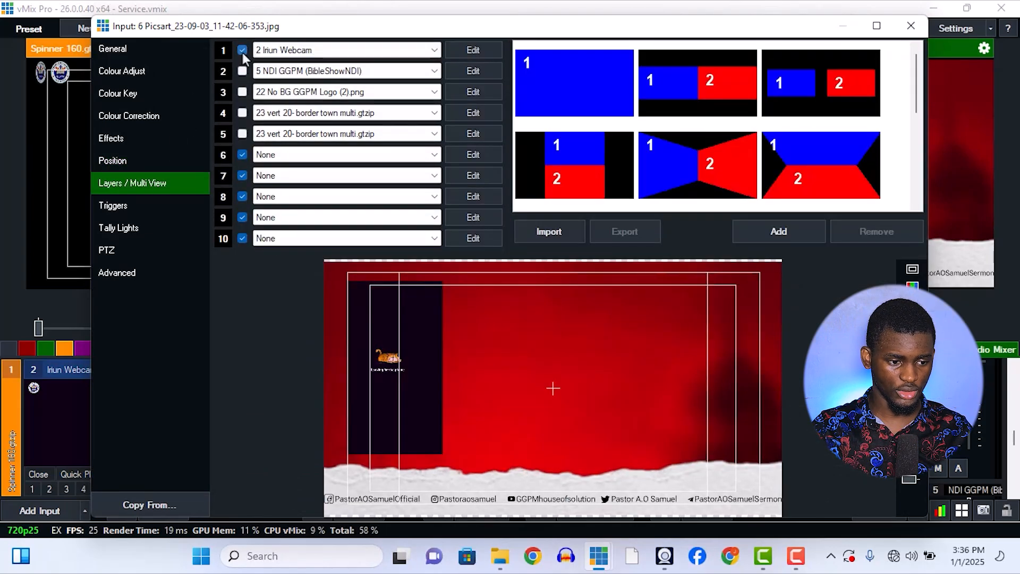
left_click(160, 158)
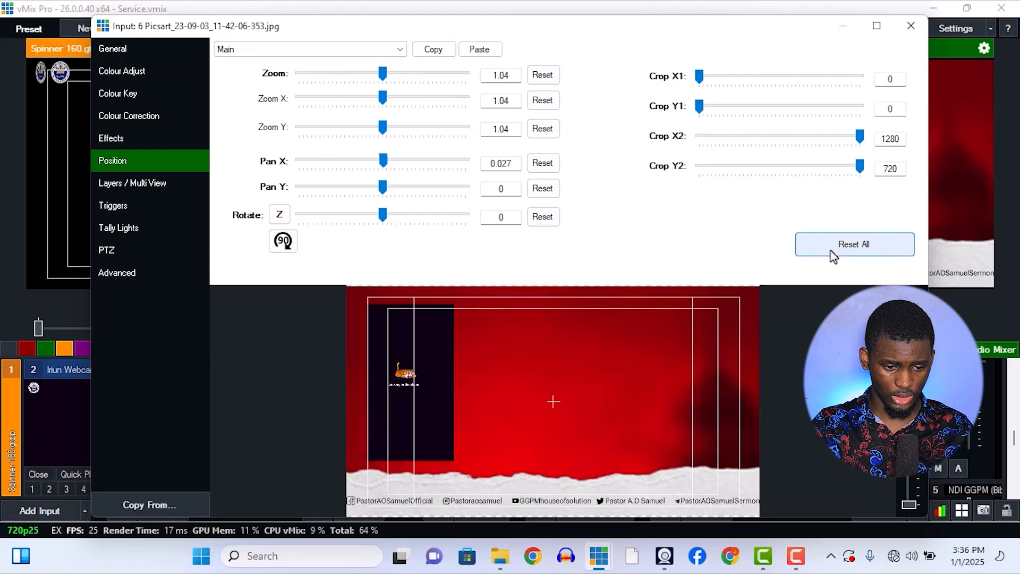
left_click(834, 255)
Reset all position values of the 2 Iriun Webcam layer and reduce its zoom to about 0.79.
left_click(365, 50)
left_click(364, 68)
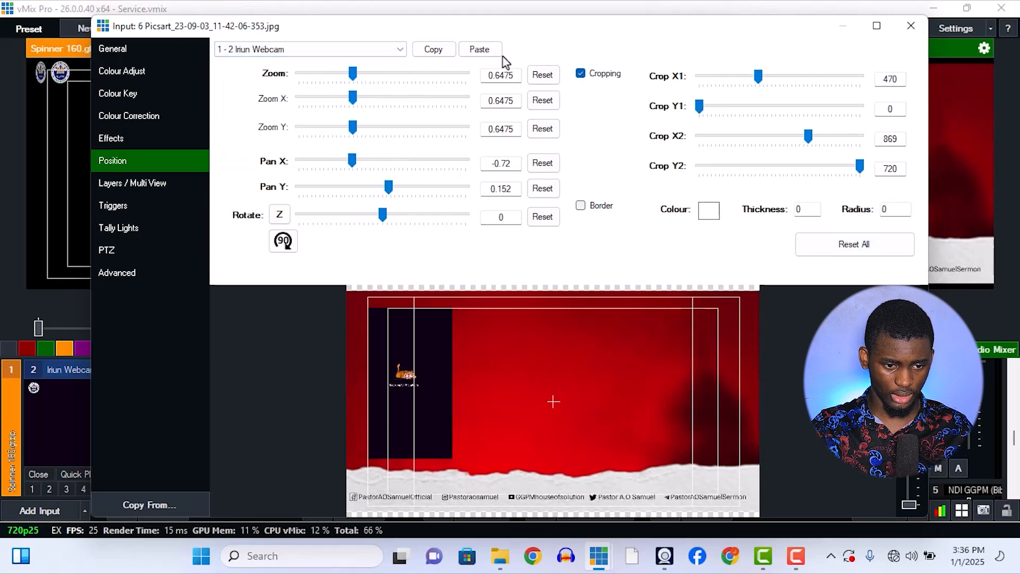
left_click(827, 254)
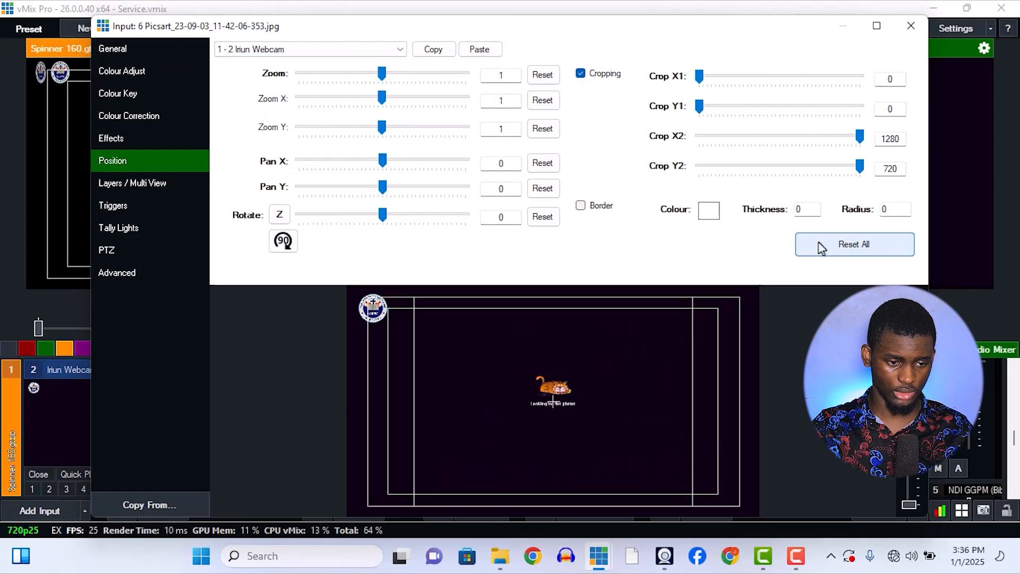
mouse_move(382, 74)
left_mouse_down()
mouse_move(341, 73)
mouse_move(365, 75)
left_mouse_up()
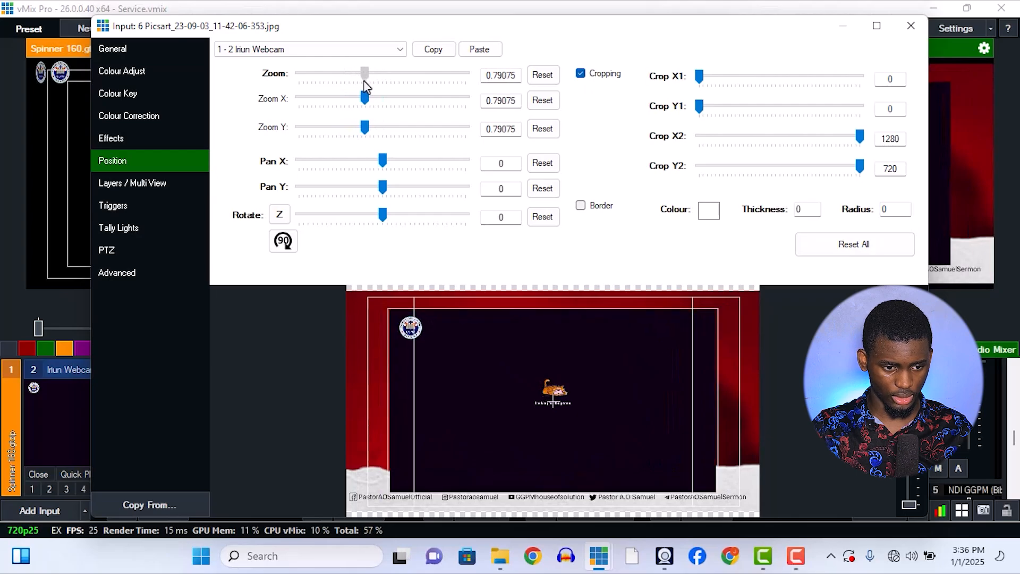
Crop the webcam layer to X1 464 and X2 845 and move it to the background's left side, about Pan X -0.61, Pan Y 0.05.
left_click_drag(699, 77, 764, 101)
left_click_drag(857, 142, 805, 143)
mouse_move(553, 405)
left_mouse_down()
mouse_move(428, 384)
mouse_move(426, 391)
mouse_move(541, 393)
left_mouse_up()
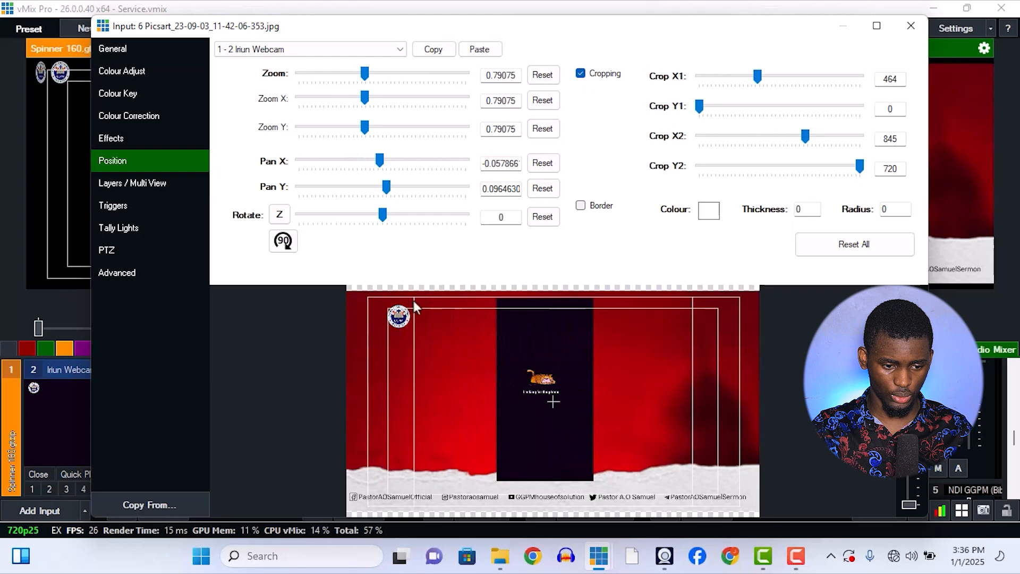
left_click_drag(542, 364, 428, 370)
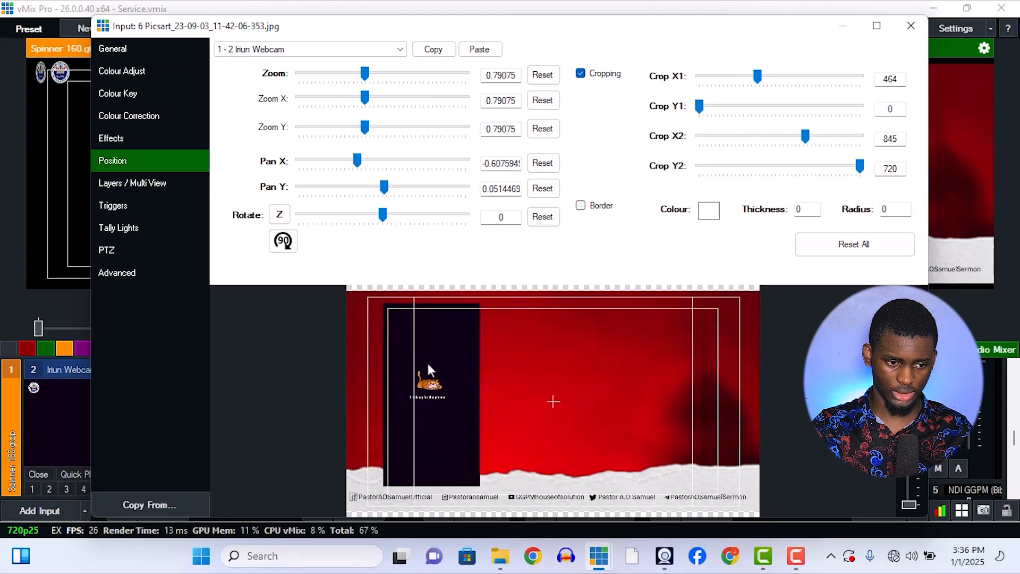
Paste the copied position back onto the 2 Iriun Webcam layer.
left_click(287, 50)
left_click(484, 49)
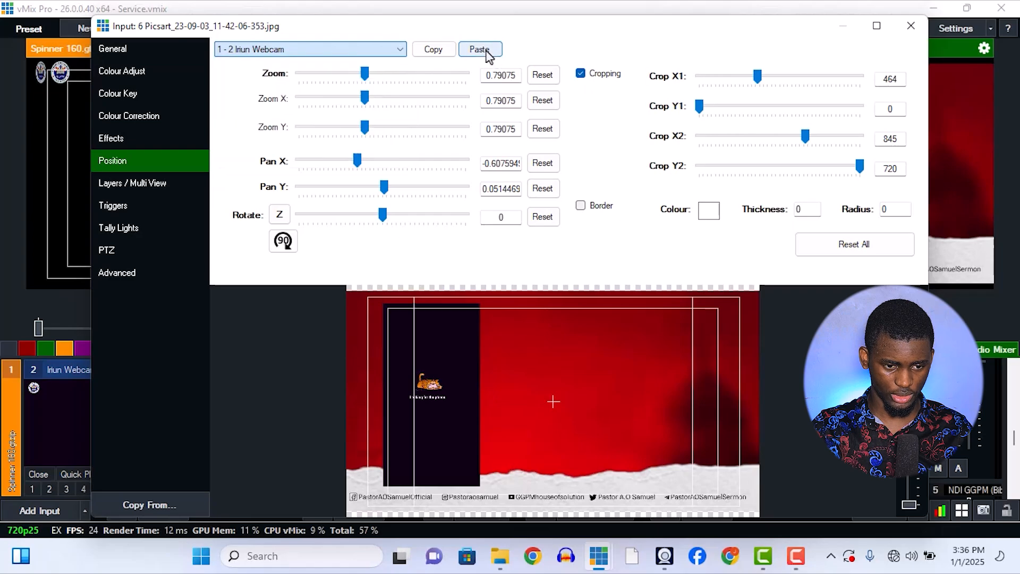
left_click(480, 49)
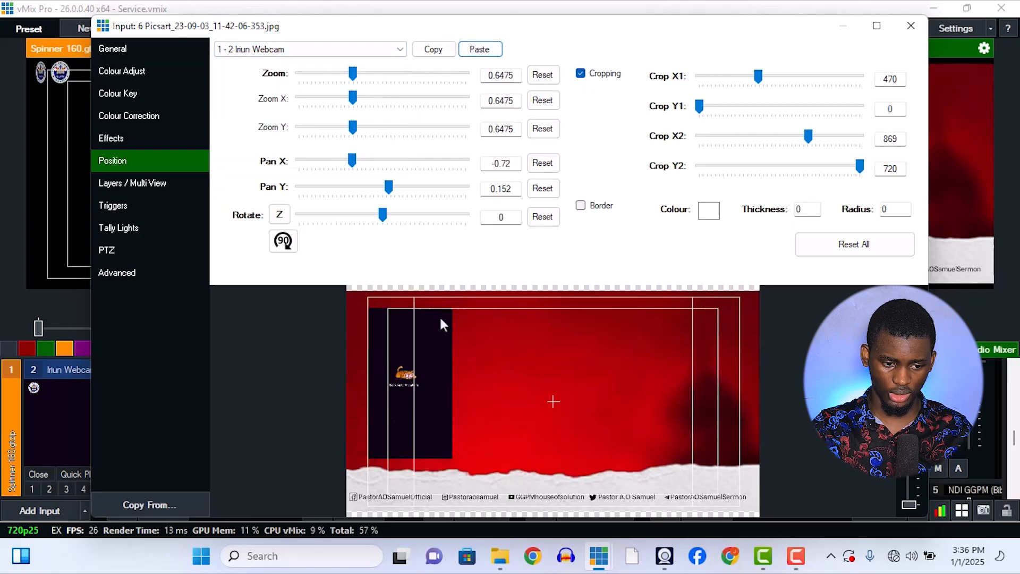
Turn on layer 2 (5 NDI GGPM (BibleShowNDI)) of the background input.
left_click(157, 181)
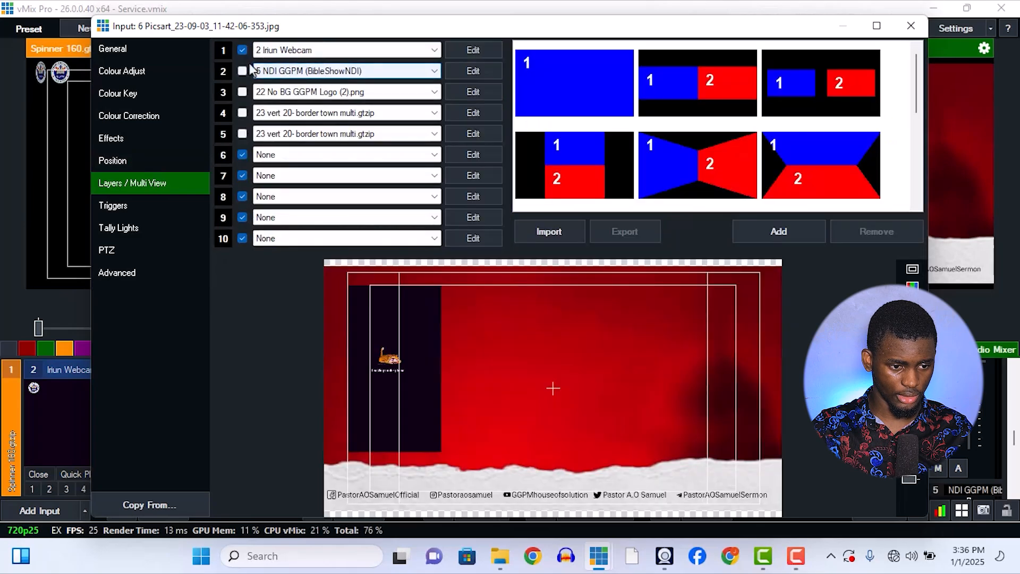
left_click(241, 70)
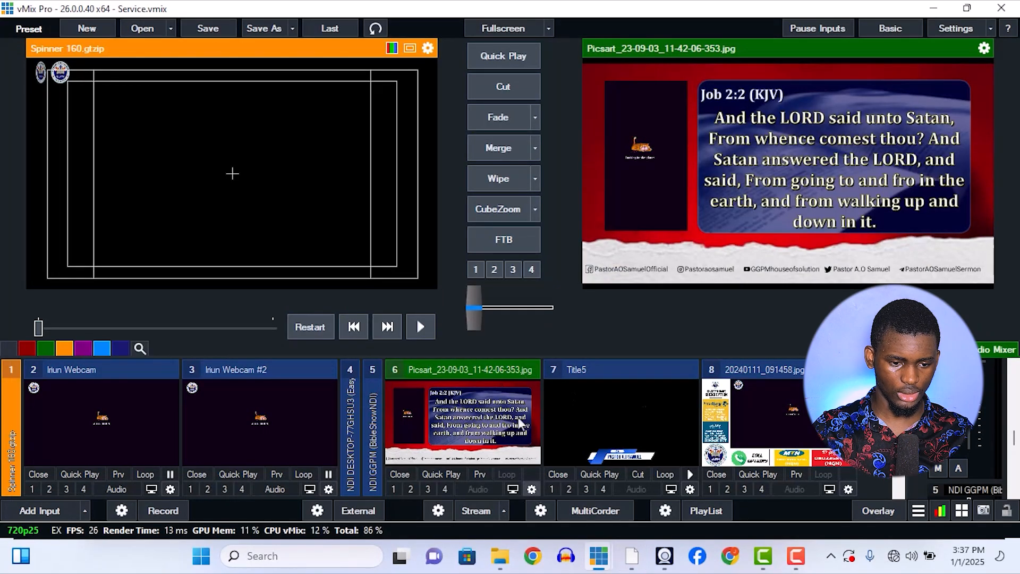
Reset the BibleShowNDI layer's position values in the input settings, shrink the layer and move it to the right of the webcam layer.
left_click(531, 489)
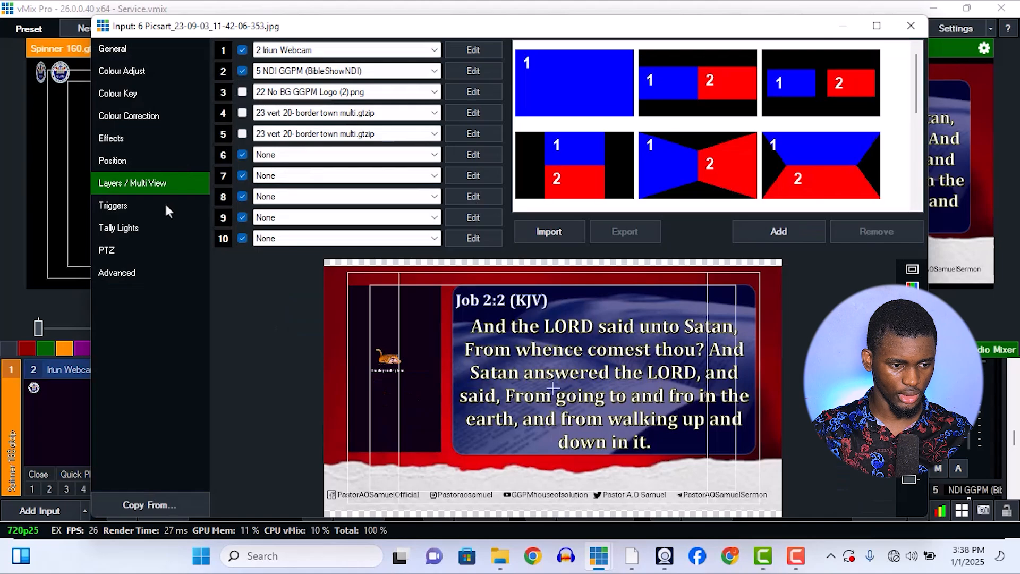
left_click(166, 161)
left_click(266, 48)
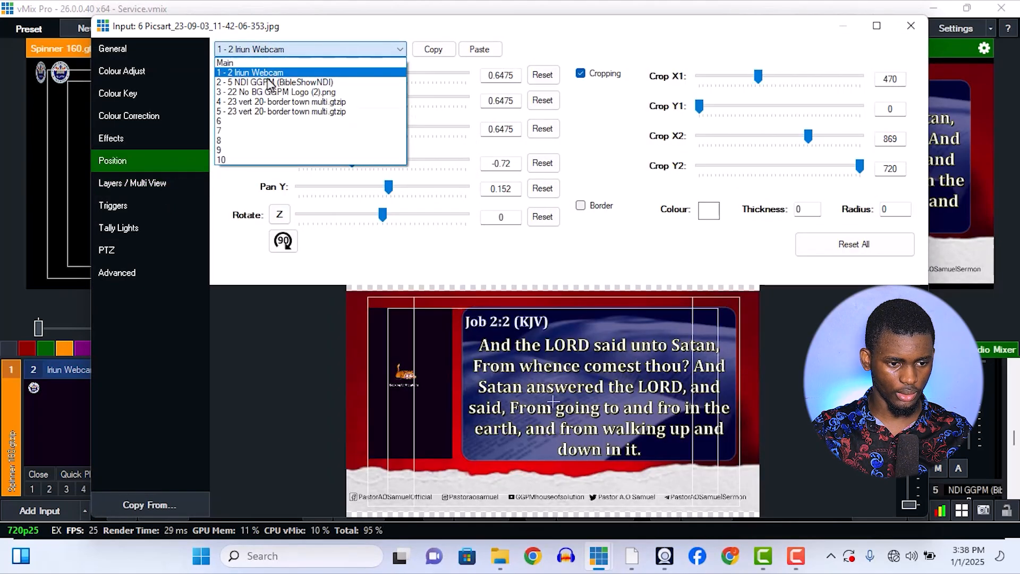
left_click(268, 82)
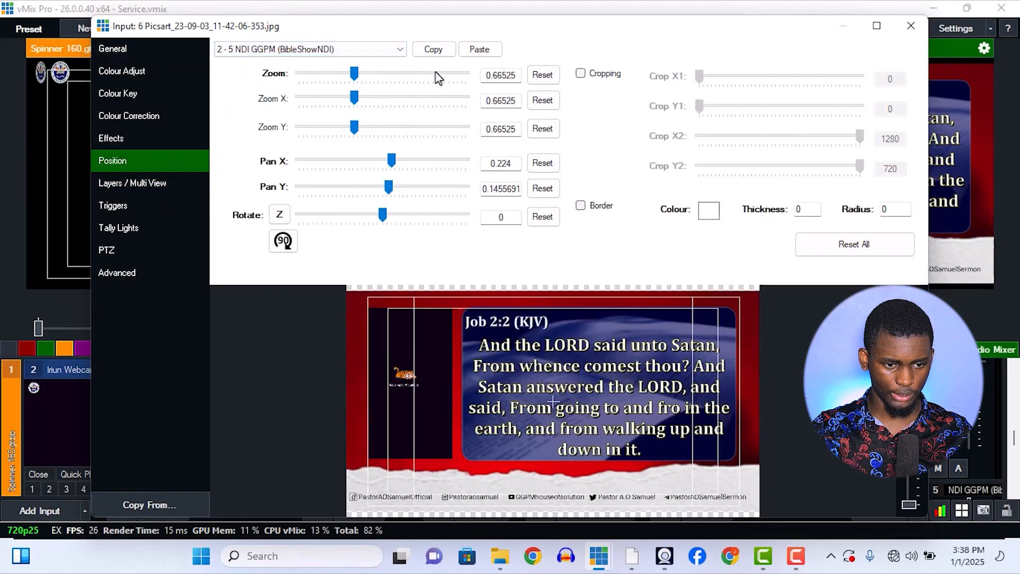
left_click(856, 246)
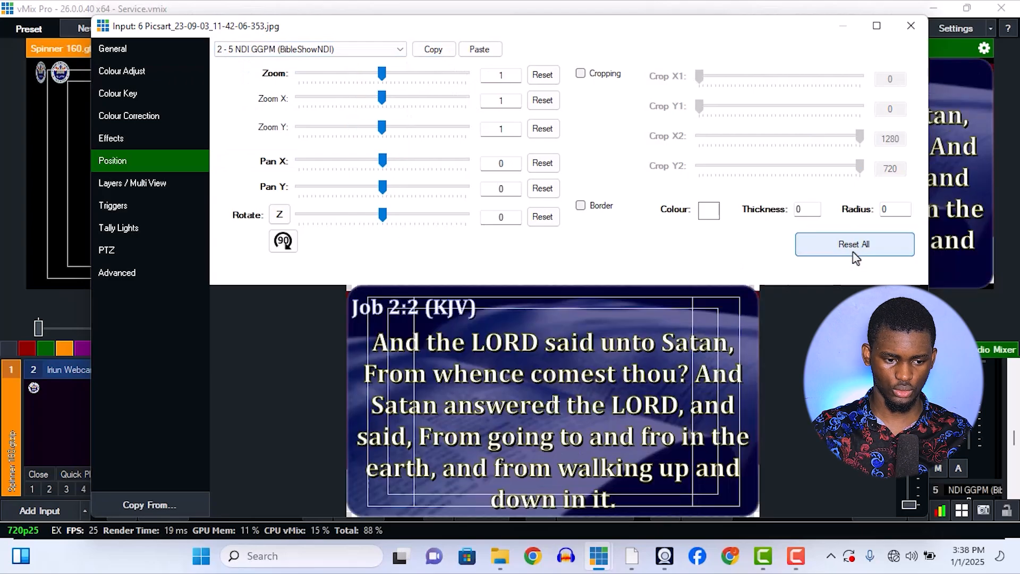
left_click_drag(381, 74, 351, 74)
left_click_drag(507, 403, 571, 387)
Paste the copied position back onto the BibleShowNDI layer and enable its cropping.
left_click(479, 49)
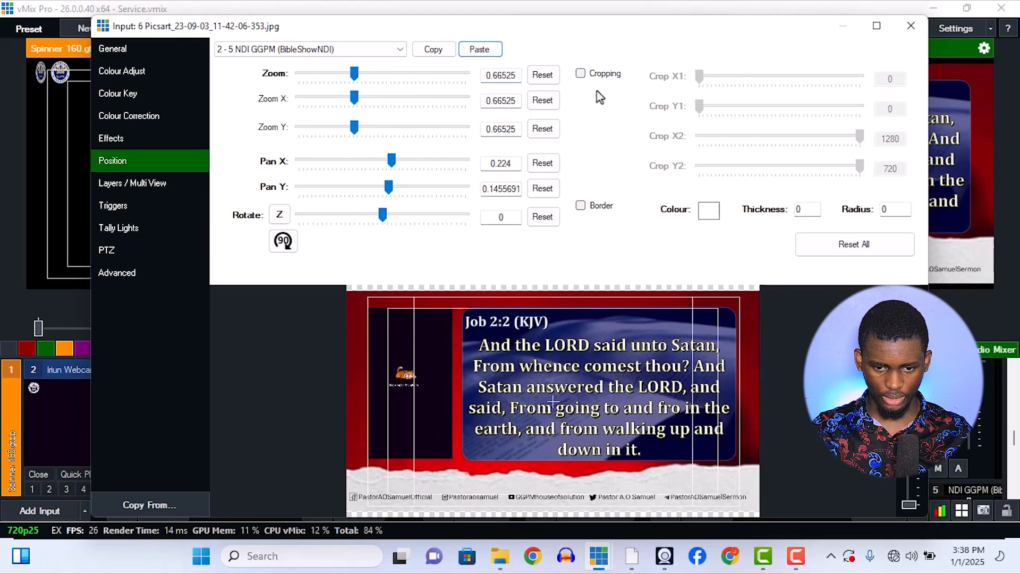
left_click(582, 74)
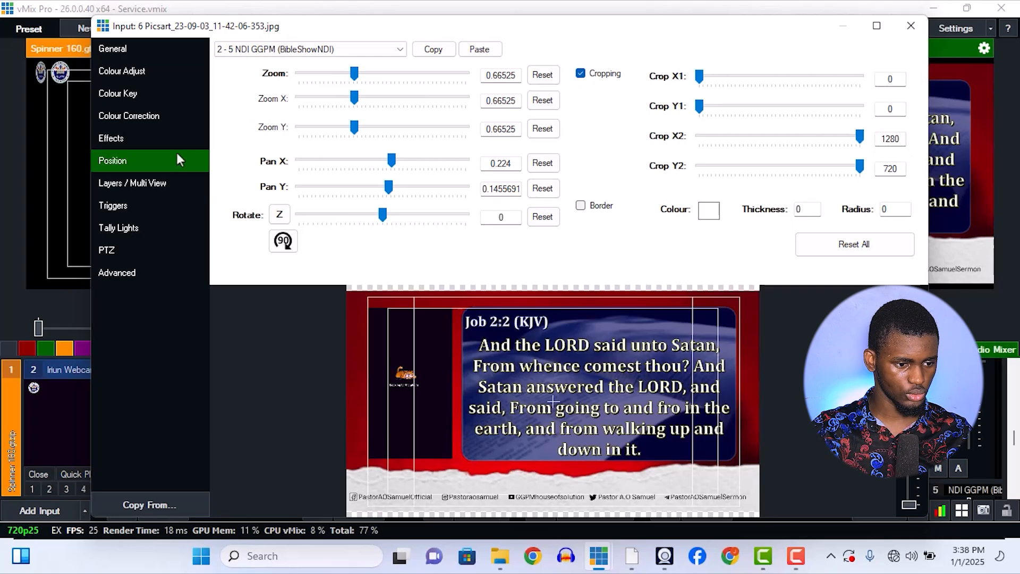
Turn on layer 3 (22 No BG GGPM Logo (2).png) of the background input and close the input settings.
left_click(176, 180)
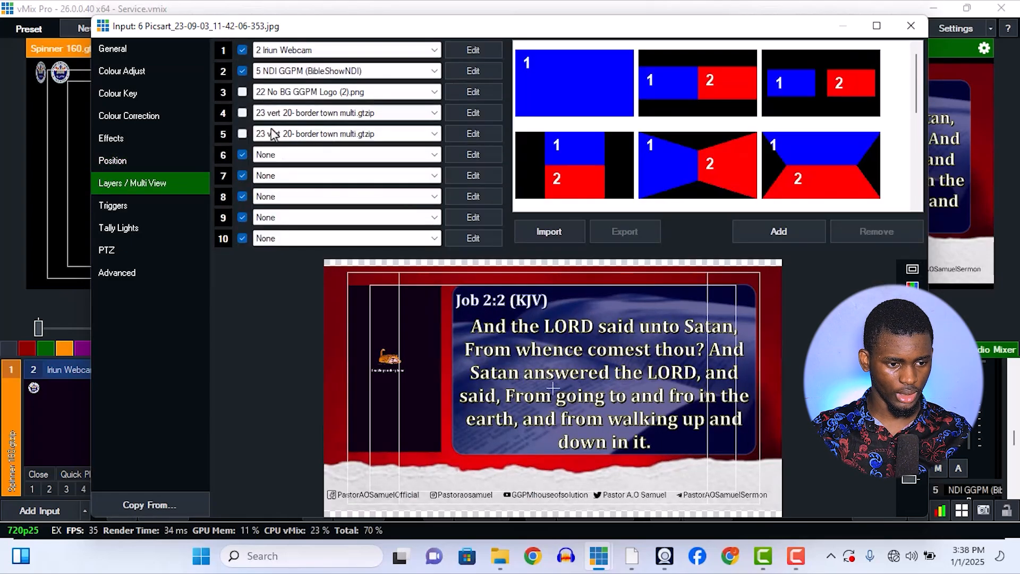
left_click(243, 93)
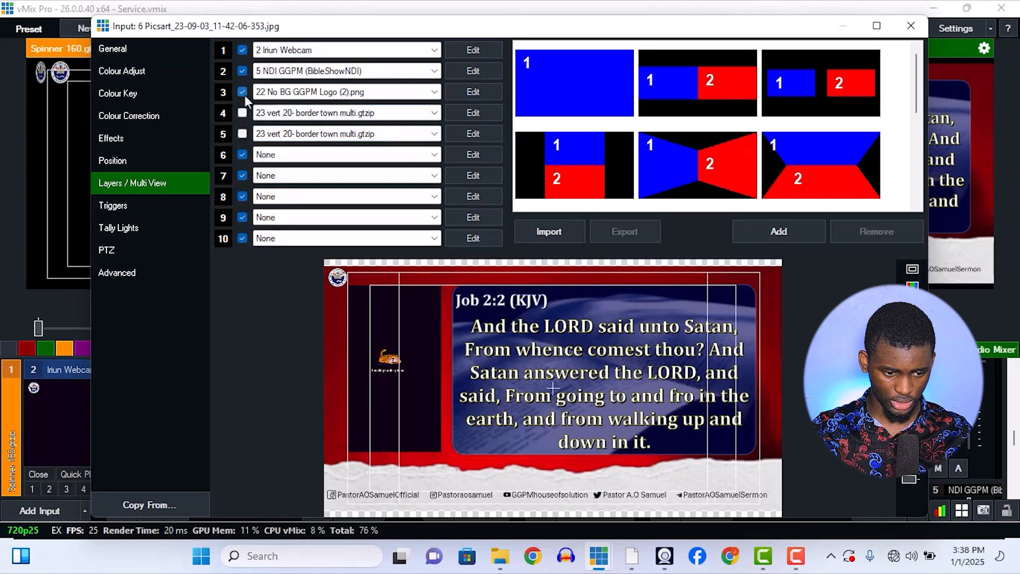
left_click(294, 96)
left_click(295, 96)
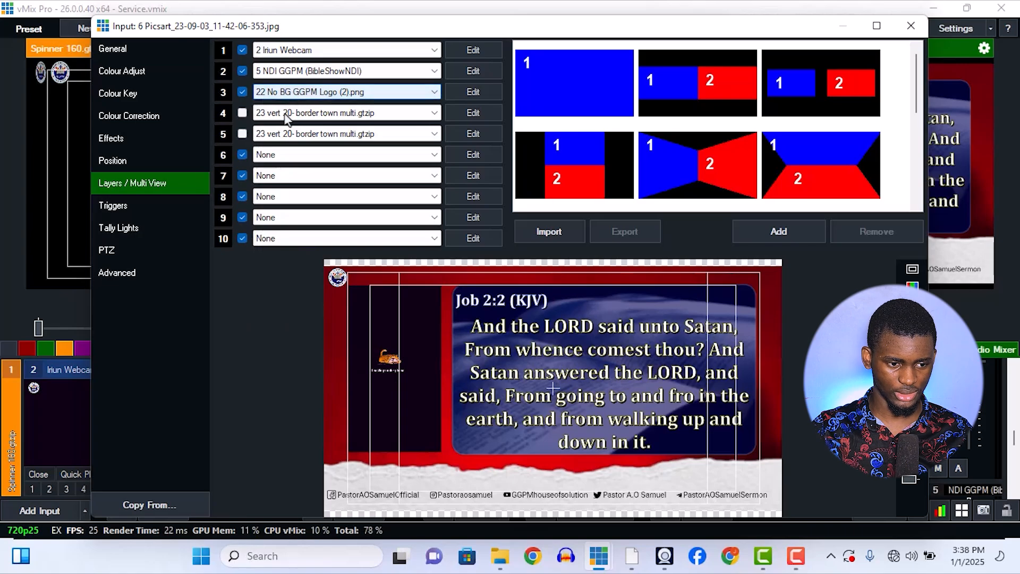
left_click(977, 302)
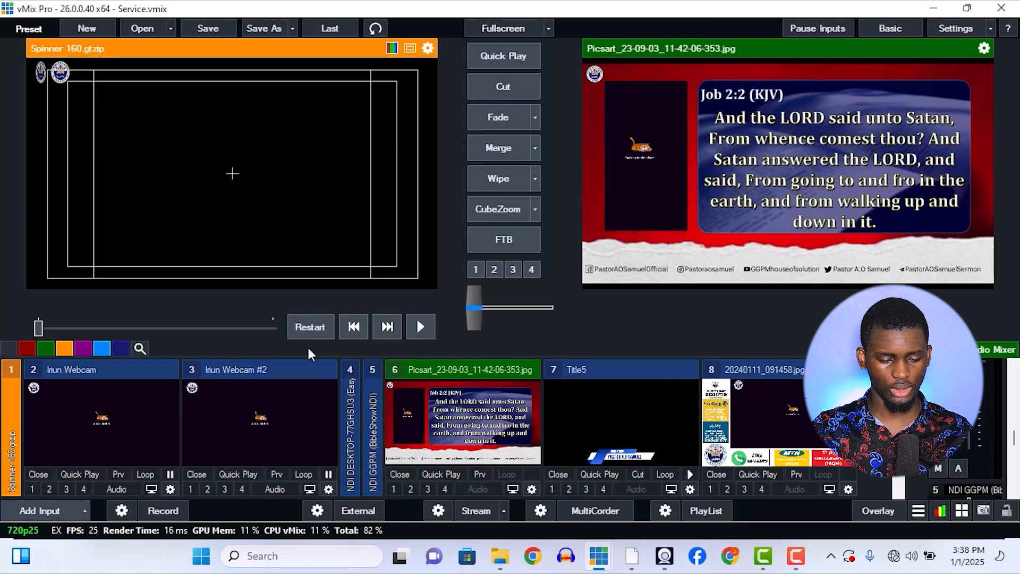
Start adding a title input and select the Vert 20- Border Town Multi template from the GT Vertical category.
left_click(40, 510)
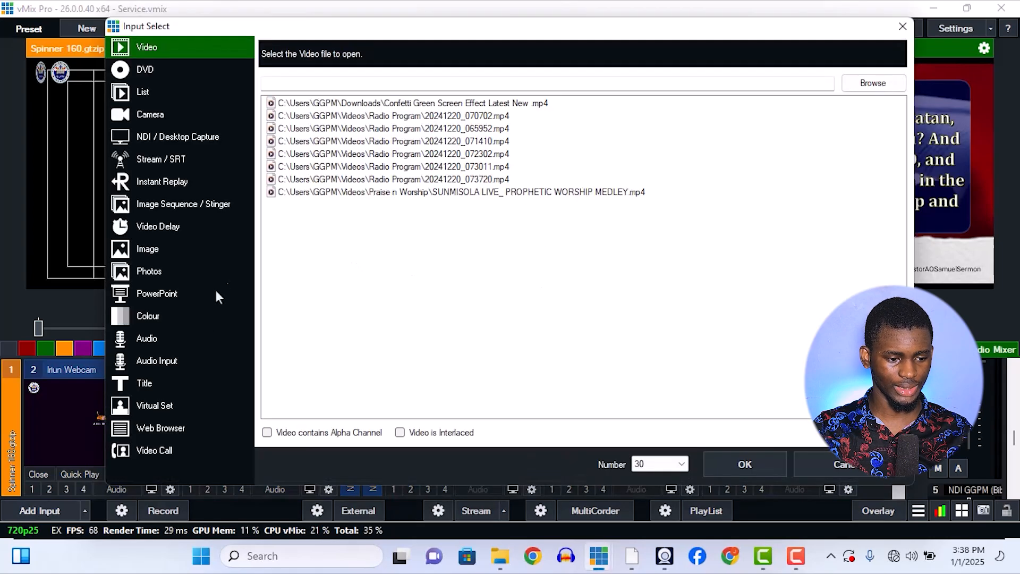
left_click(180, 391)
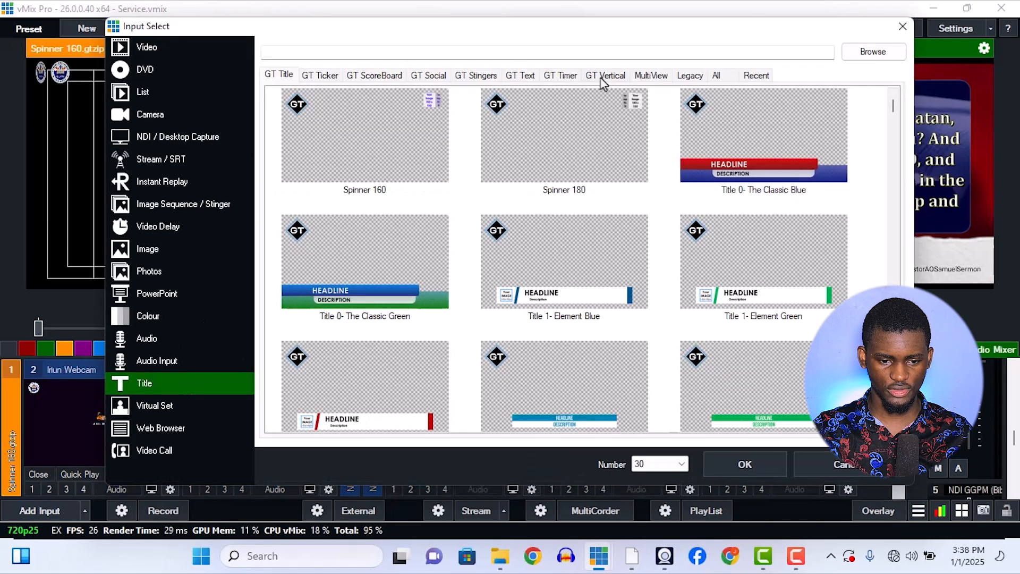
left_click(602, 77)
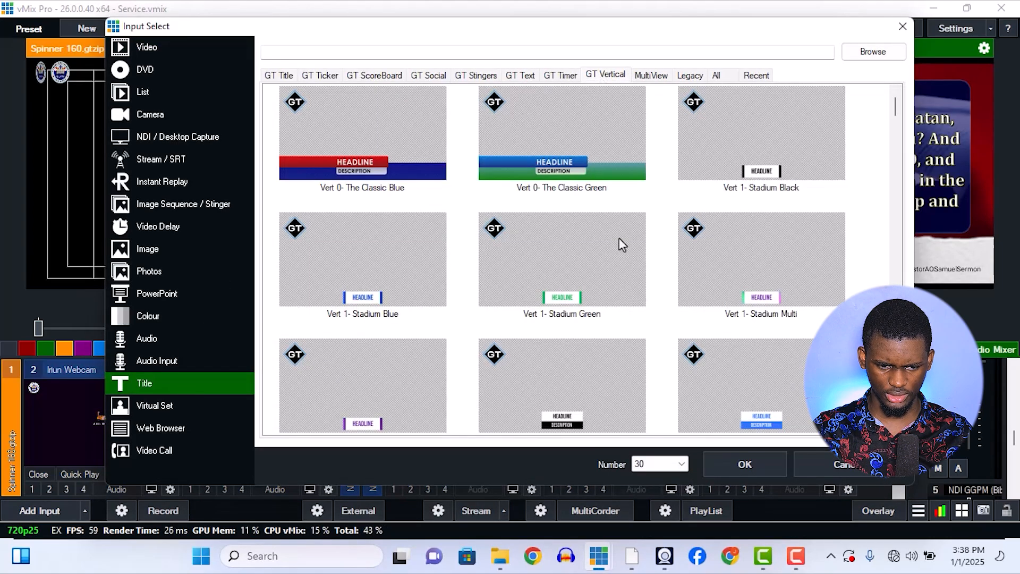
scroll(619, 238, "down", 12)
scroll(620, 241, "down", 15)
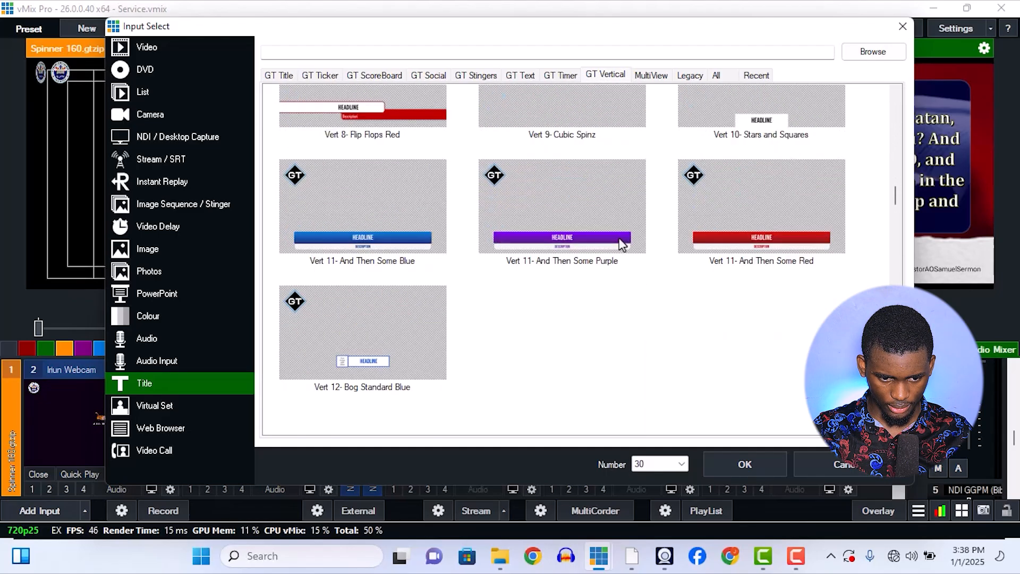
scroll(622, 243, "down", 10)
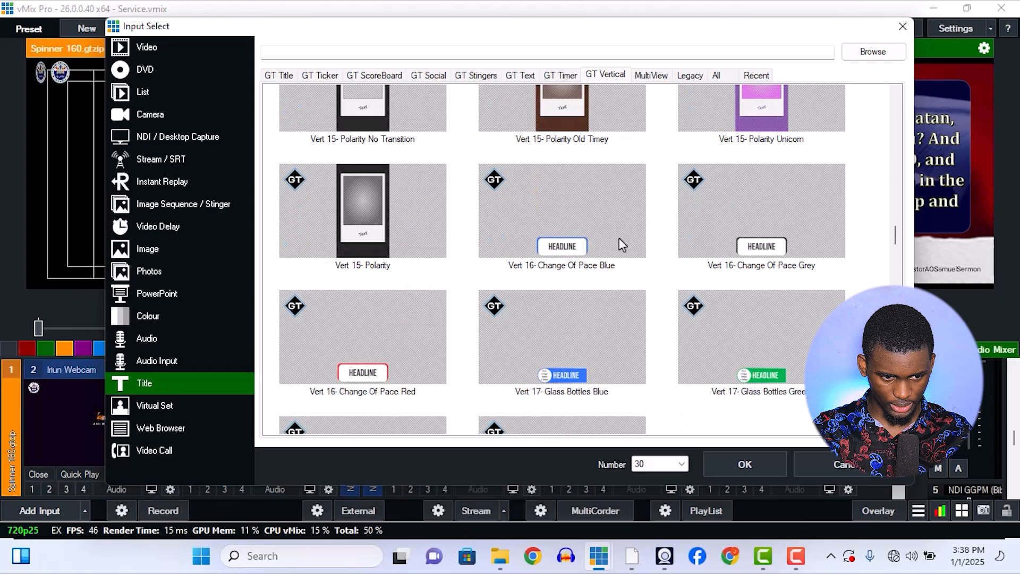
scroll(420, 225, "down", 6)
left_click(549, 223)
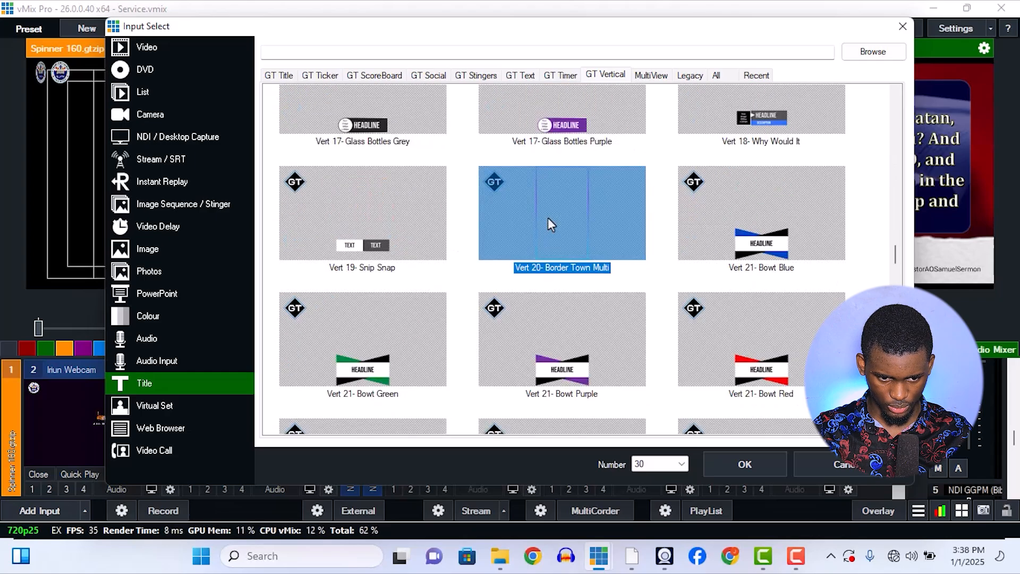
Look through the other vertical border templates, reselect Vert 20- Border Town Multi and add it as an input.
scroll(555, 228, "down", 6)
scroll(556, 229, "down", 12)
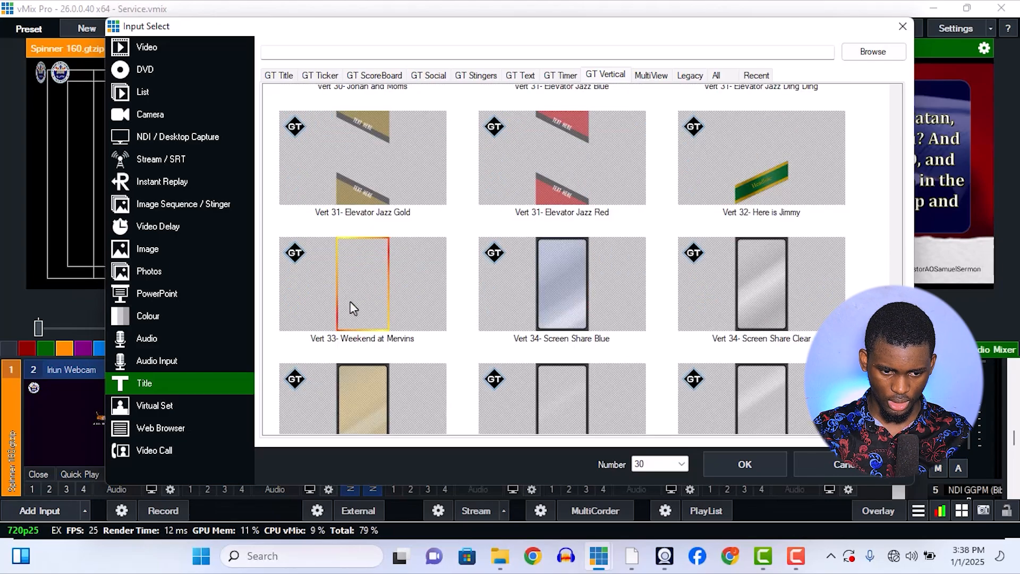
scroll(572, 293, "down", 3)
scroll(571, 292, "up", 10)
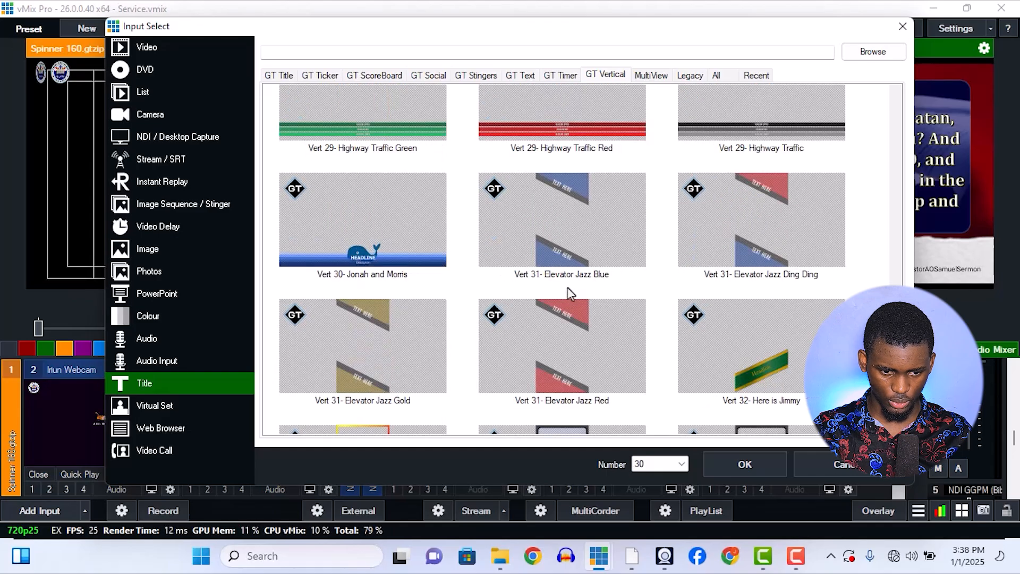
scroll(564, 286, "down", 10)
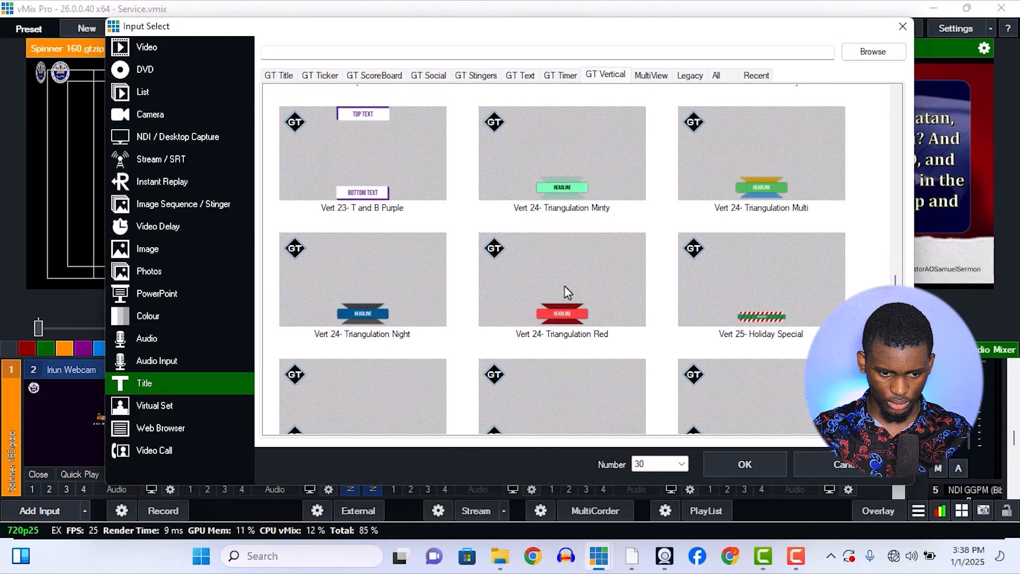
scroll(567, 291, "up", 10)
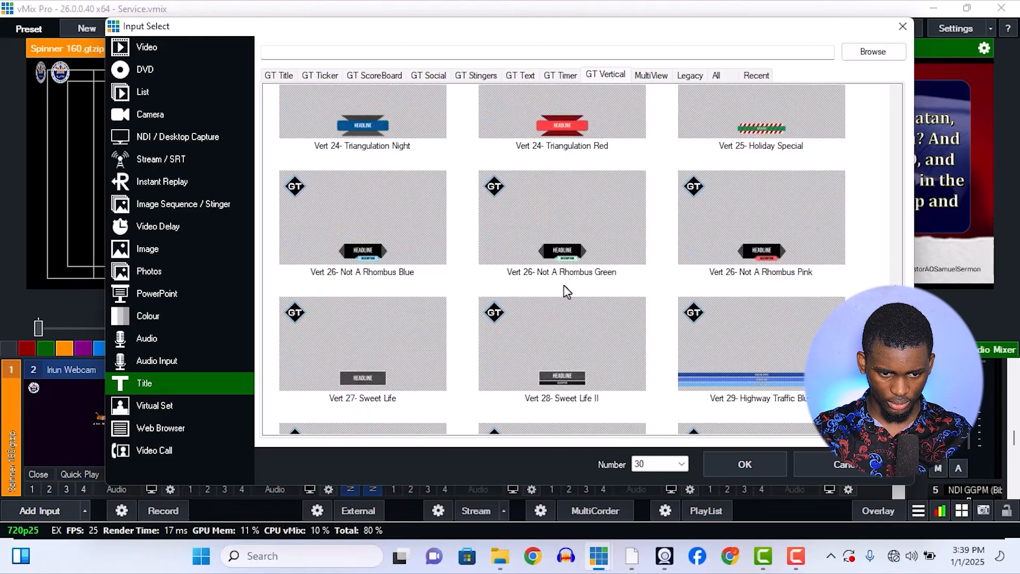
left_click(536, 211)
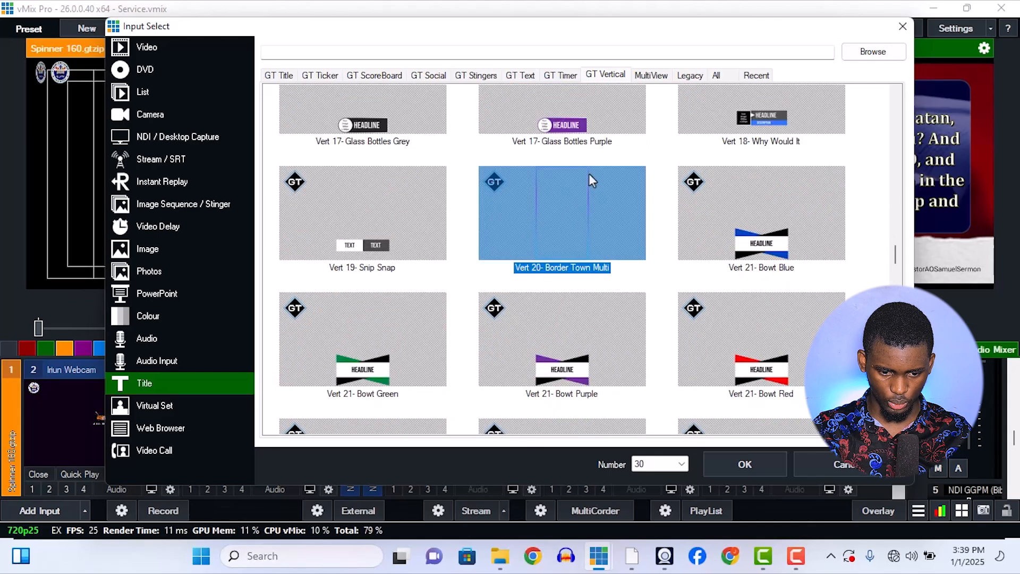
left_click(749, 464)
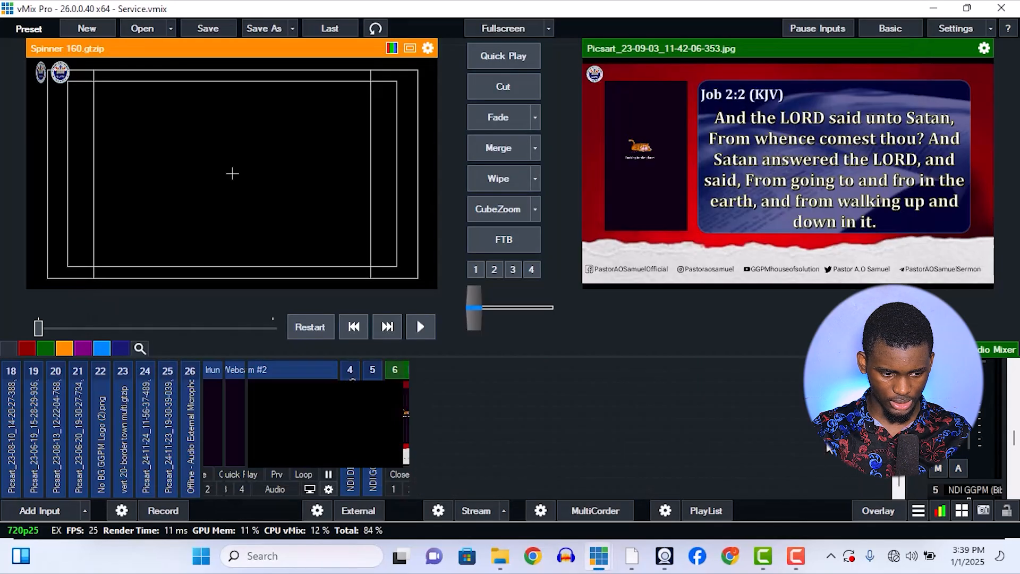
Load input 23 (vert 20- border town multi.gtzip) into the preview.
scroll(148, 423, "down", 2)
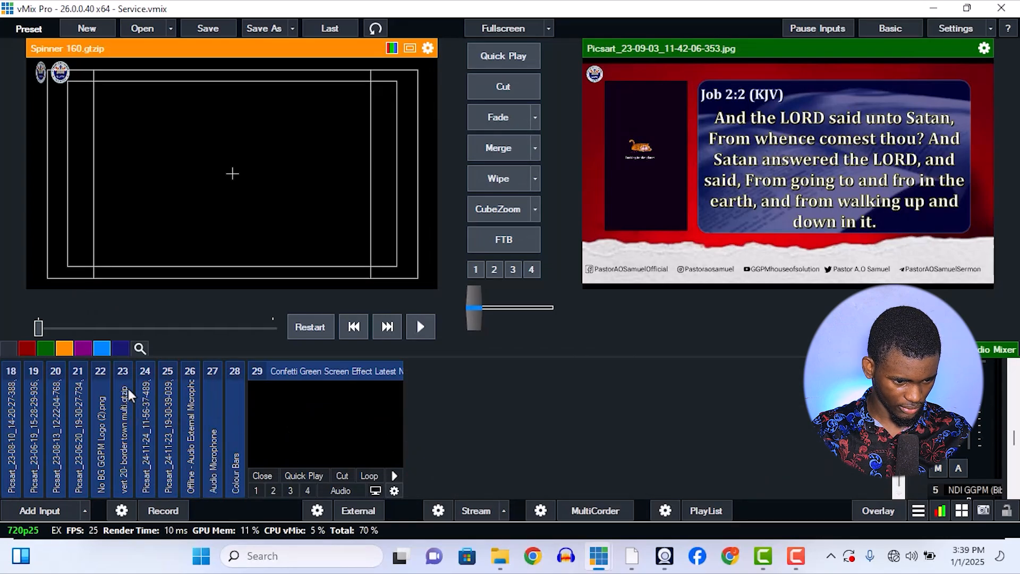
mouse_move(131, 394)
left_click(193, 427)
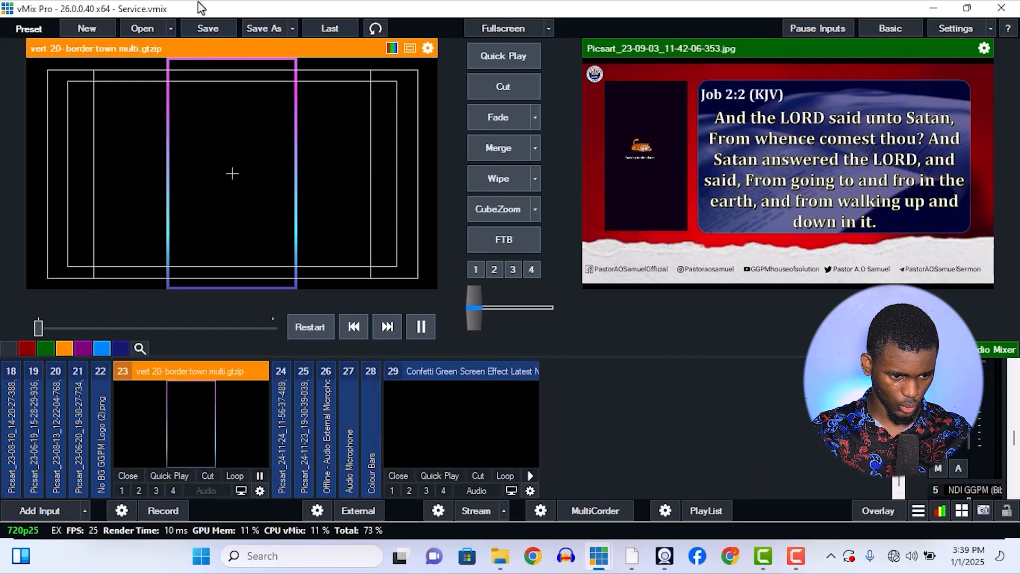
Open the layer settings of input 6 (Picsart_23-09-03_11-42-06-353.jpg) and turn on layer 4, the vert 20- border town multi.gtzip border.
scroll(200, 362, "up", 1)
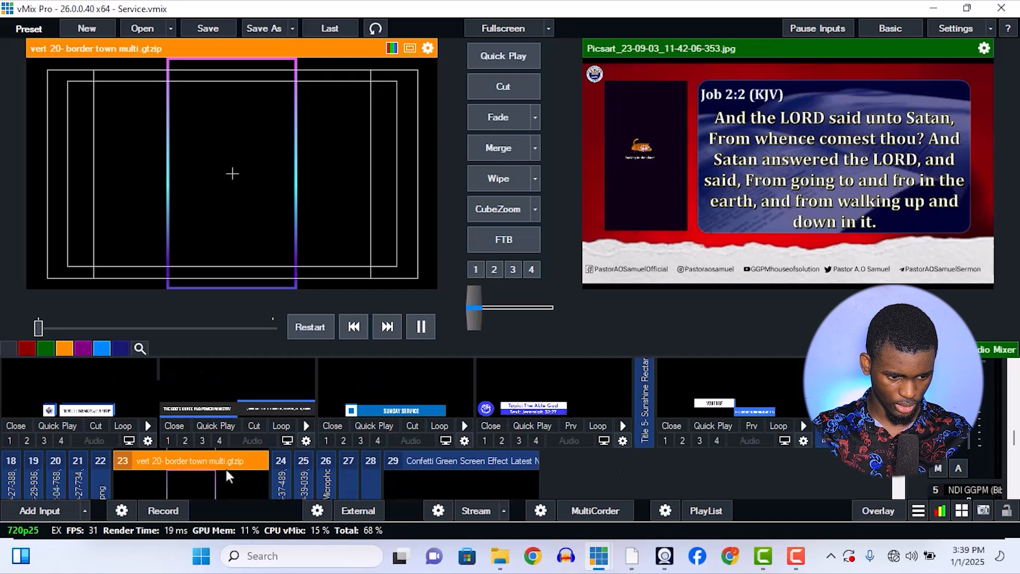
scroll(417, 460, "up", 1)
left_click(531, 490)
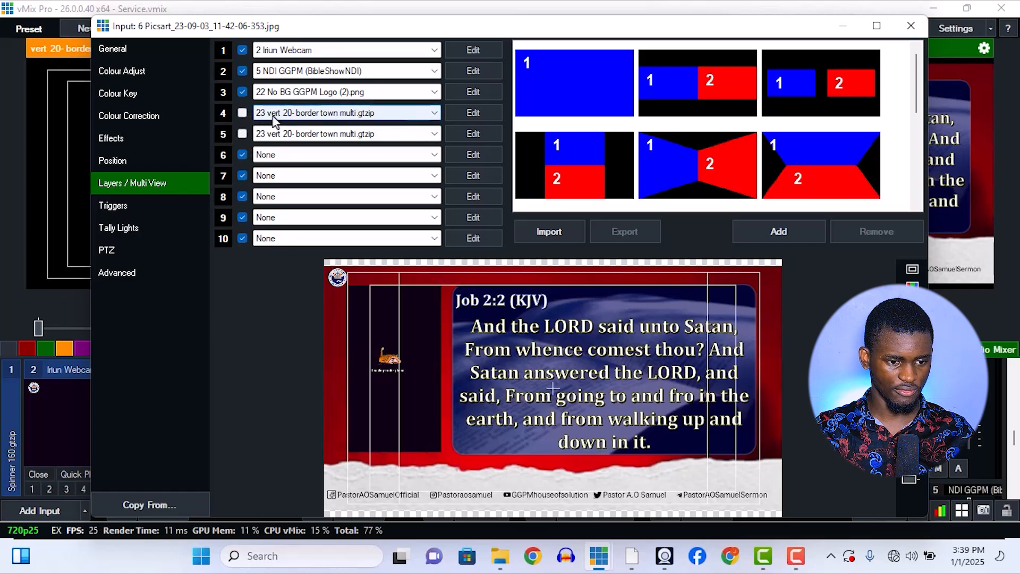
left_click(243, 114)
left_click(160, 162)
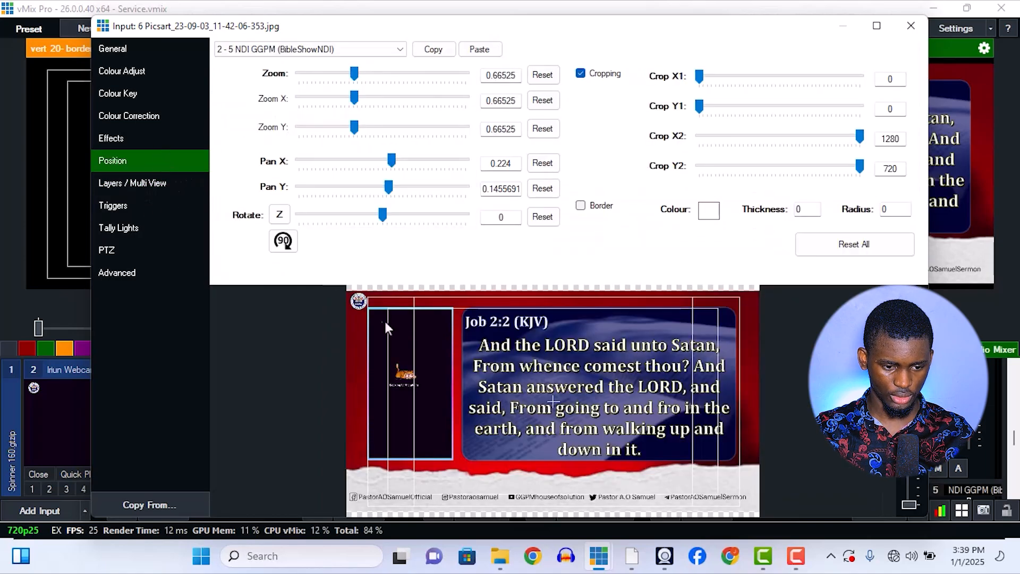
left_click(177, 139)
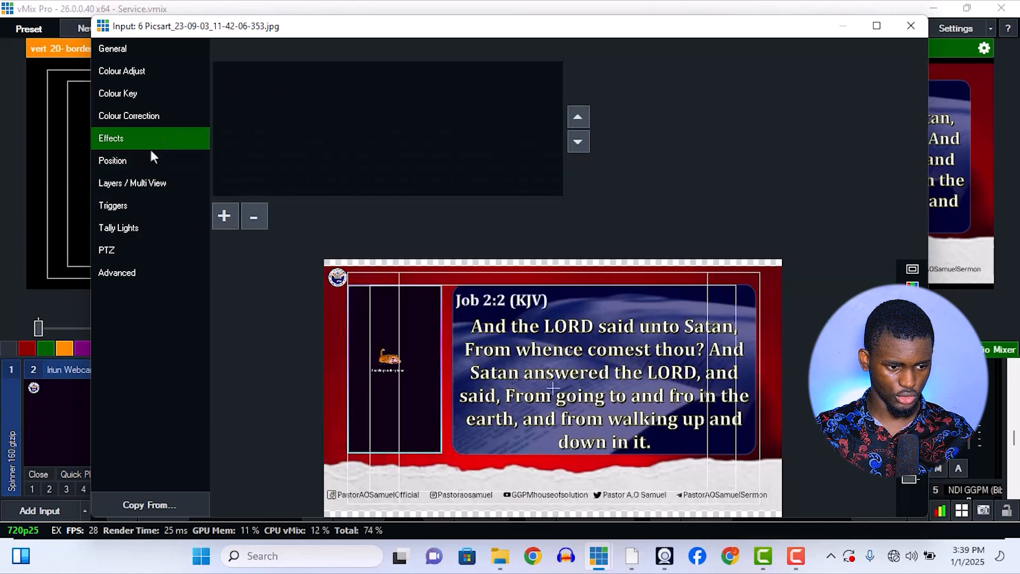
left_click(149, 183)
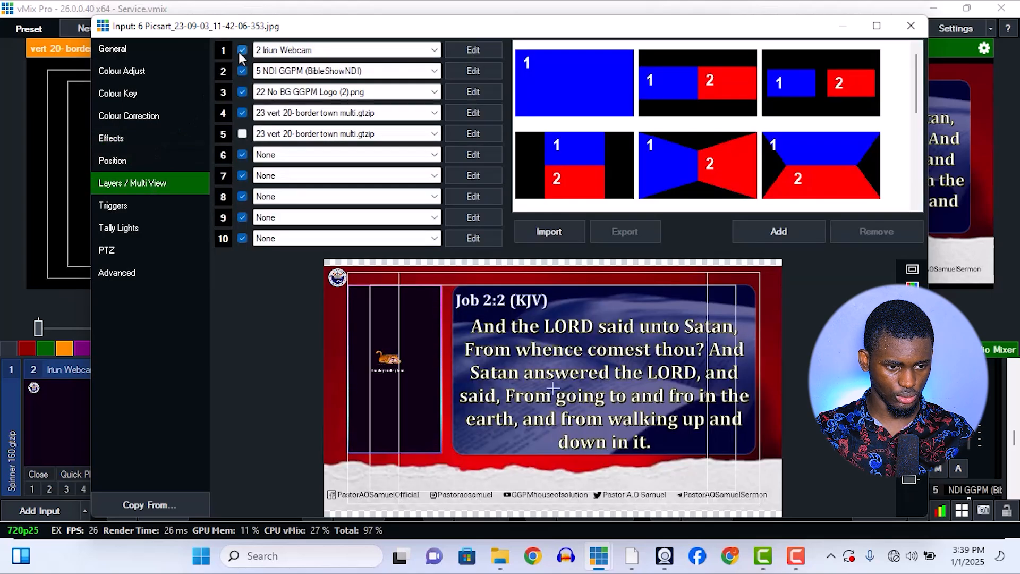
Turn off layers 2 and 3 of the background input, and toggle layers 1 and 4 off and on to check the border around the webcam.
left_click(242, 50)
left_click(242, 71)
left_click(243, 92)
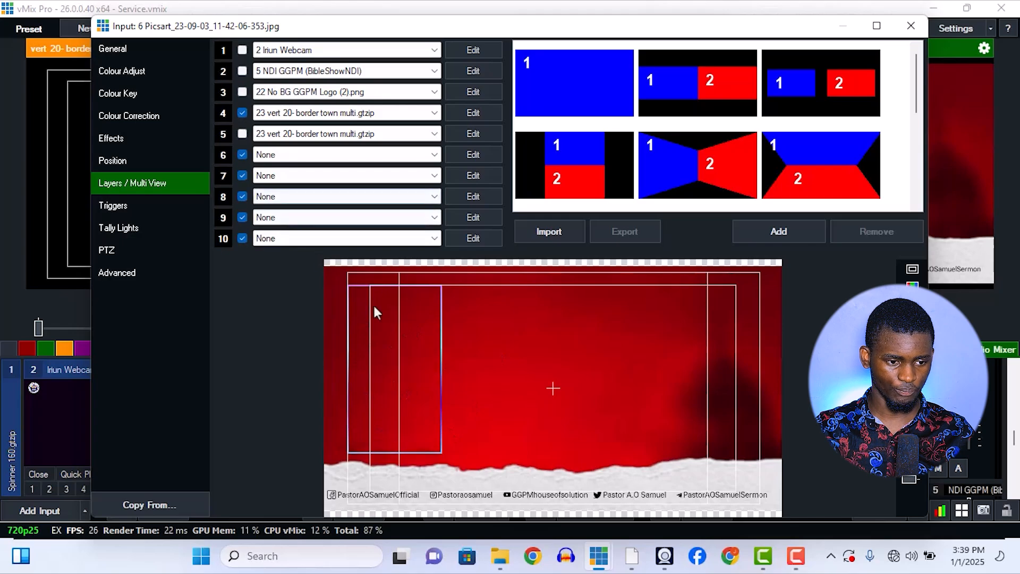
left_click(246, 49)
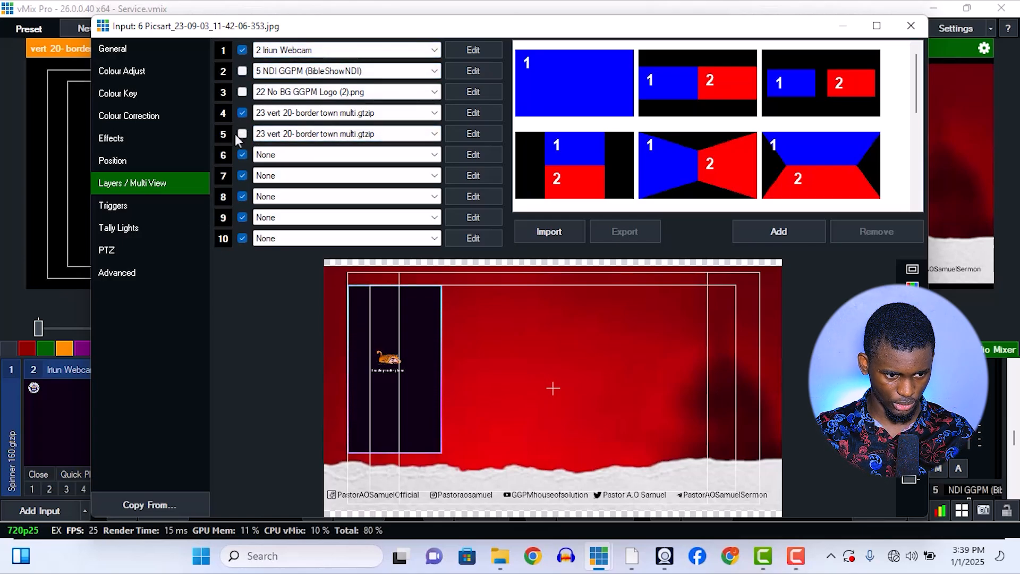
left_click(242, 113)
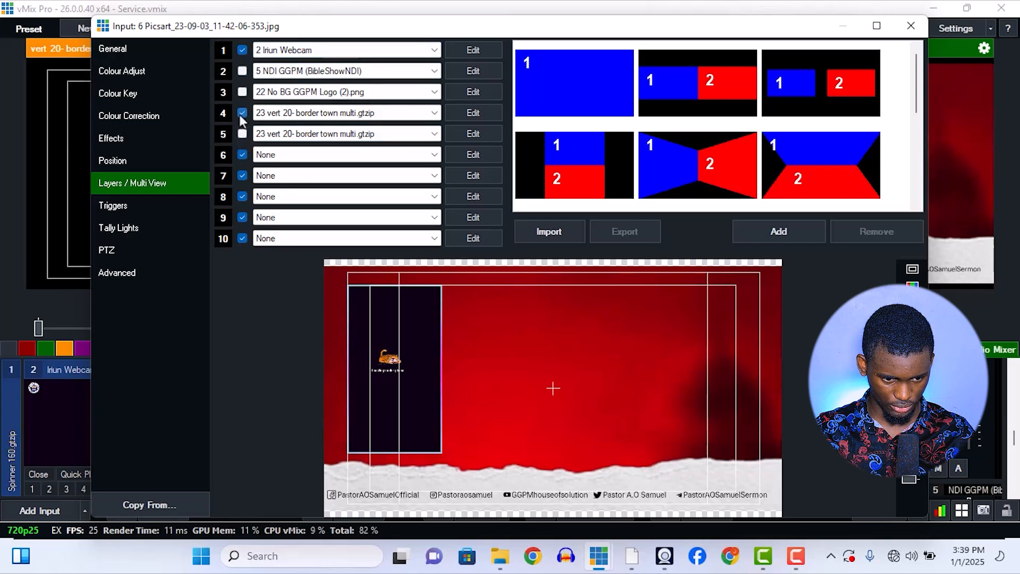
left_click(241, 113)
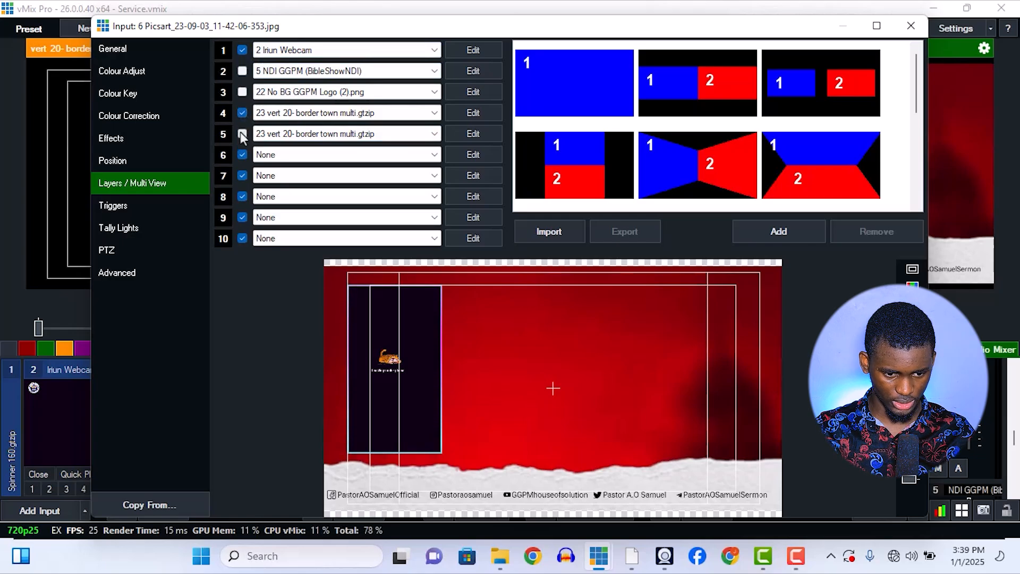
Turn on layer 5 (23 vert 20- border town multi.gtzip), try tilting its border, and reset all its position values.
left_click(243, 134)
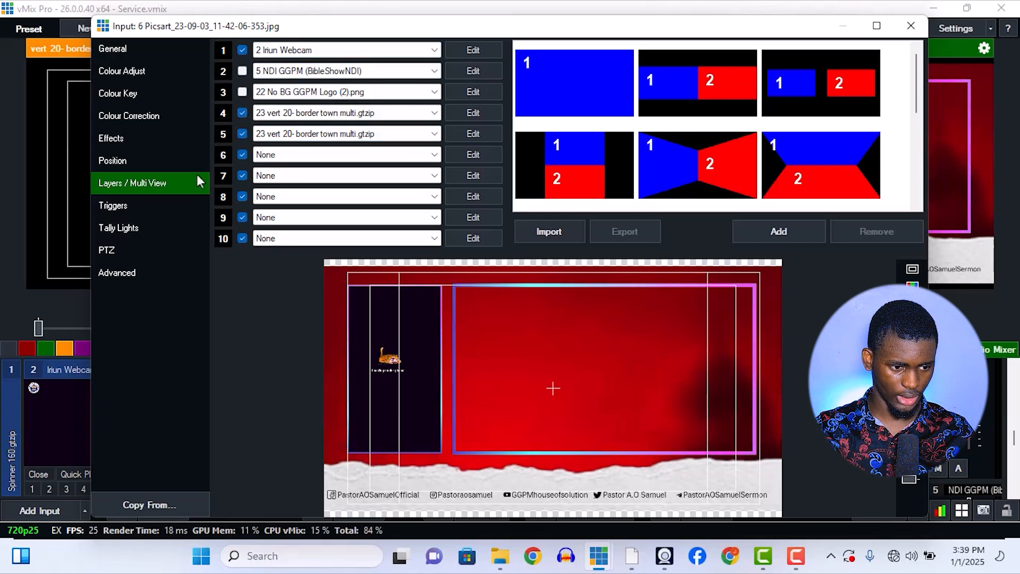
left_click(165, 160)
left_click(325, 50)
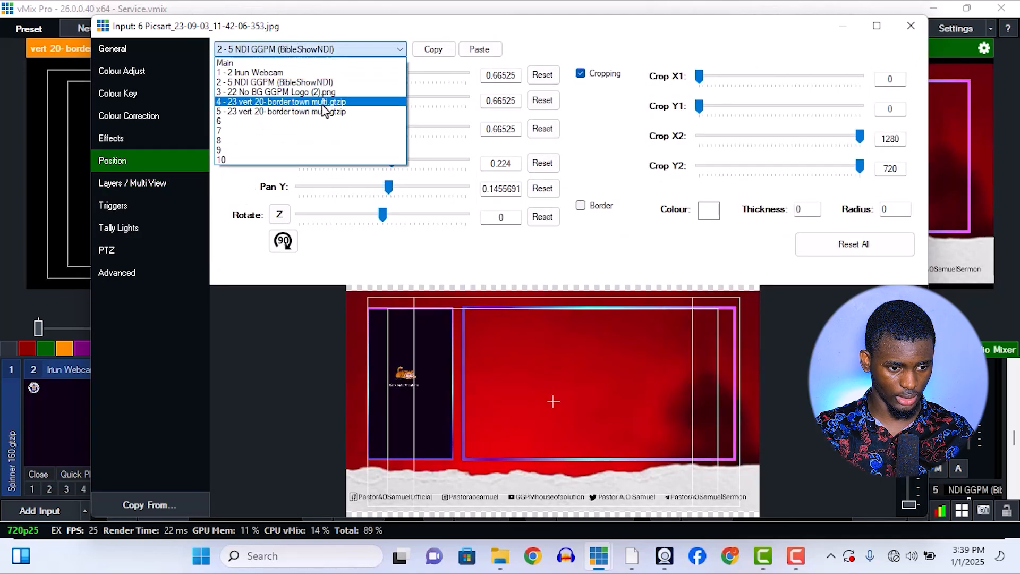
left_click(326, 112)
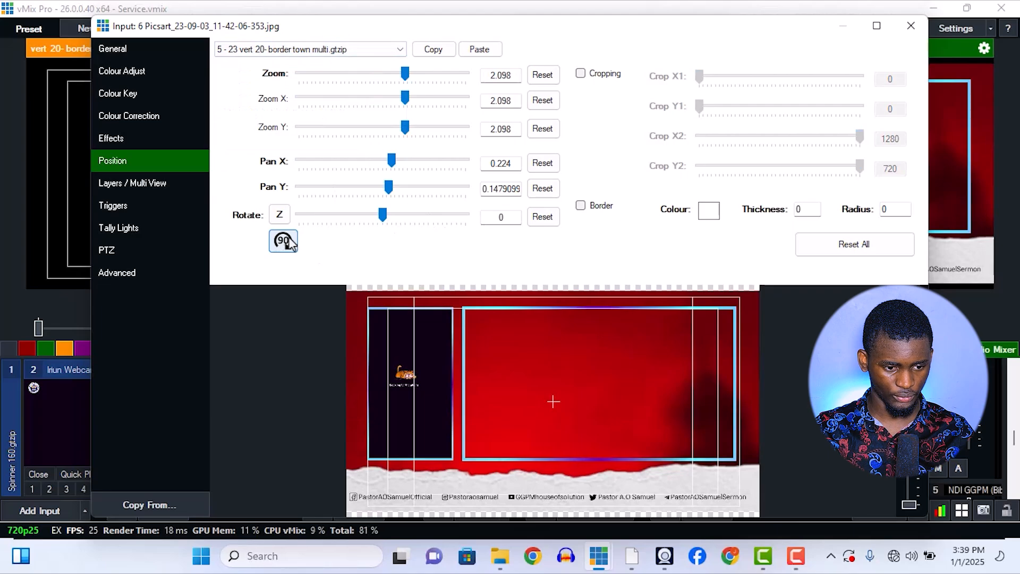
mouse_move(383, 215)
left_mouse_down()
mouse_move(412, 225)
mouse_move(382, 223)
left_mouse_up()
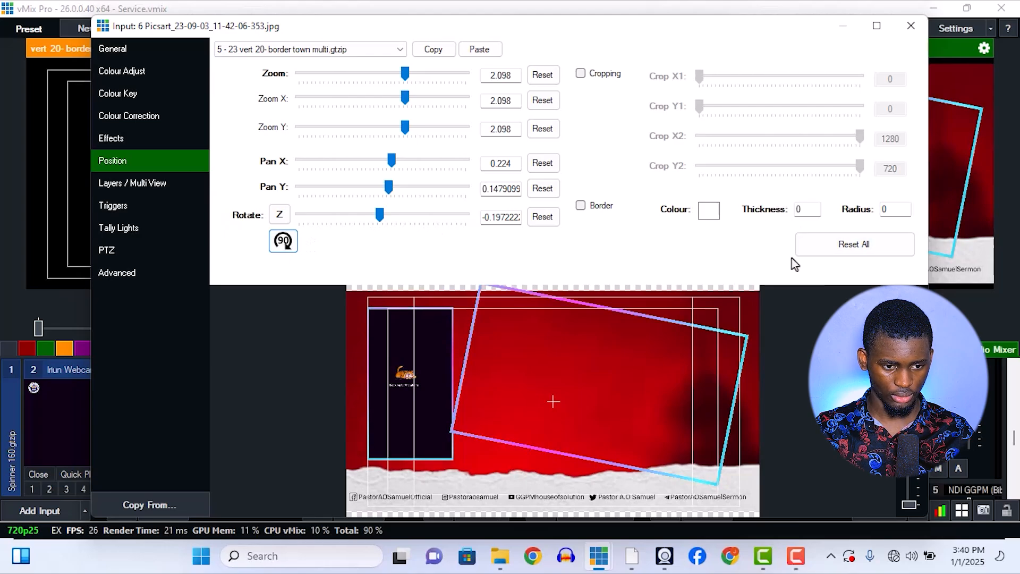
left_click(805, 244)
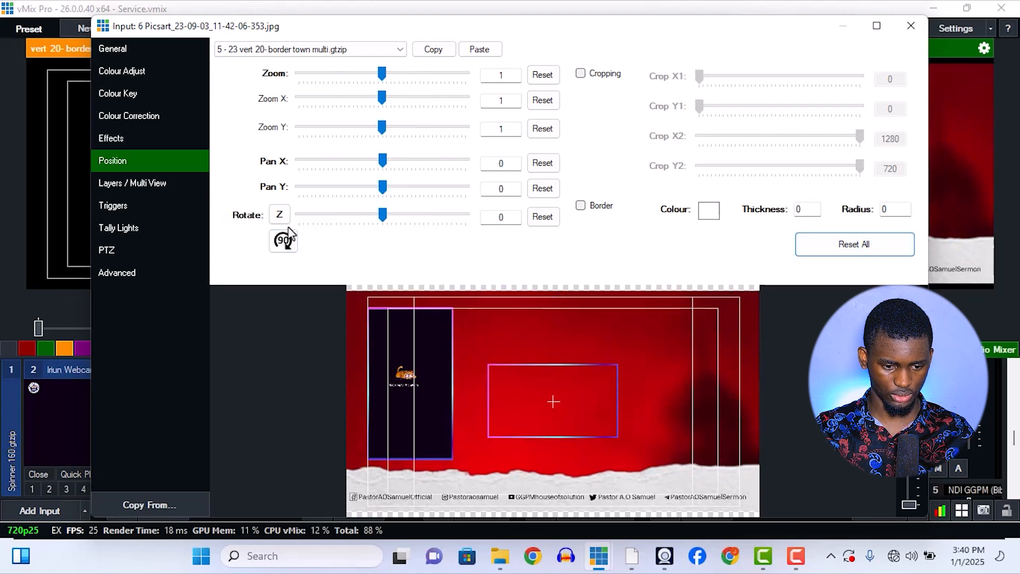
Turn the layer 5 border in 90-degree steps, paste the copied Bible text position onto it, and set its zoom to 2.062.
left_click(282, 241)
left_click(285, 244)
left_click(286, 243)
left_click_drag(354, 74, 408, 113)
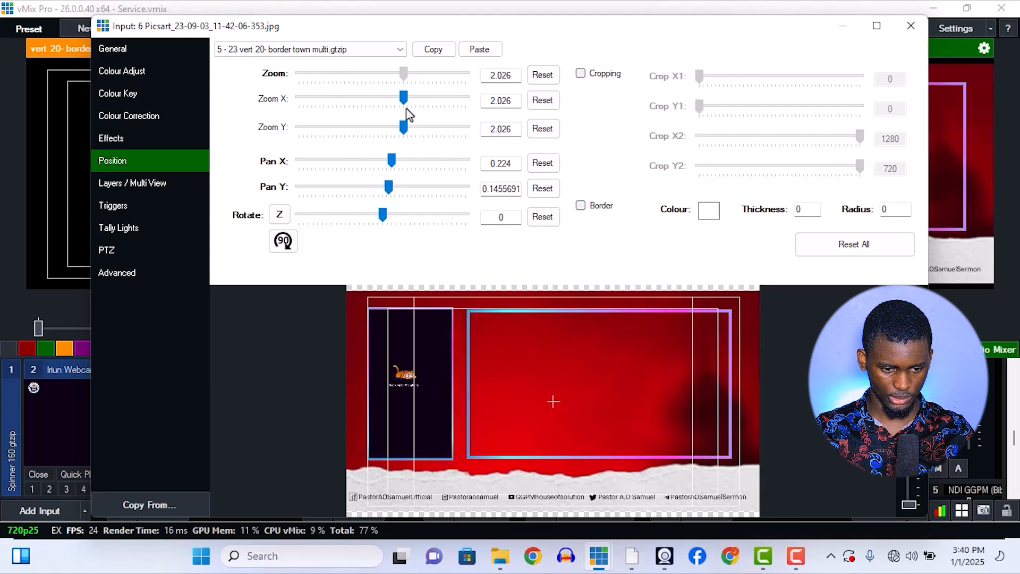
left_click_drag(407, 109, 407, 114)
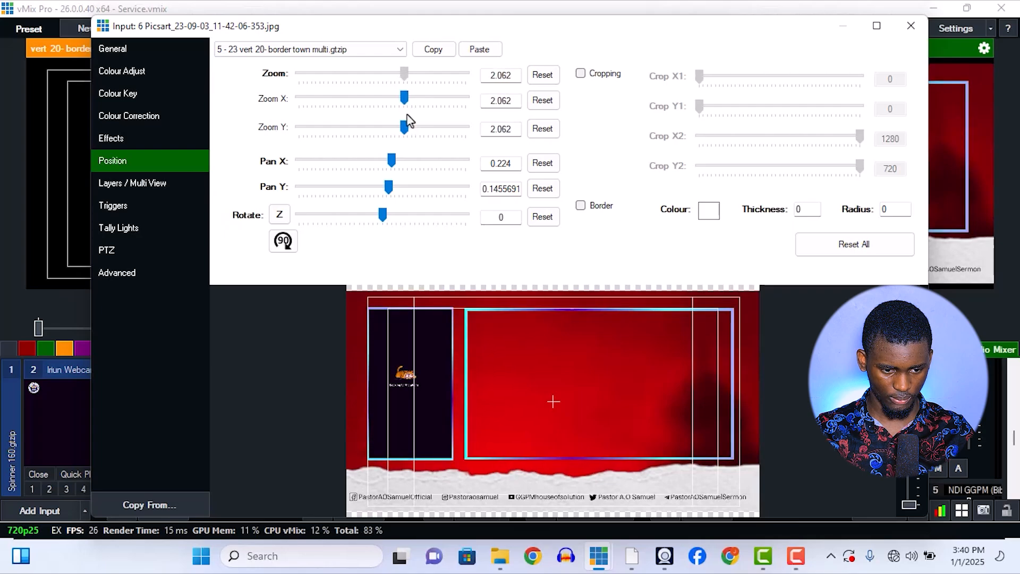
Turn the logo and BibleShowNDI layers (3 and 2) back on and close the input settings.
left_click(170, 180)
left_click(242, 93)
left_click(242, 70)
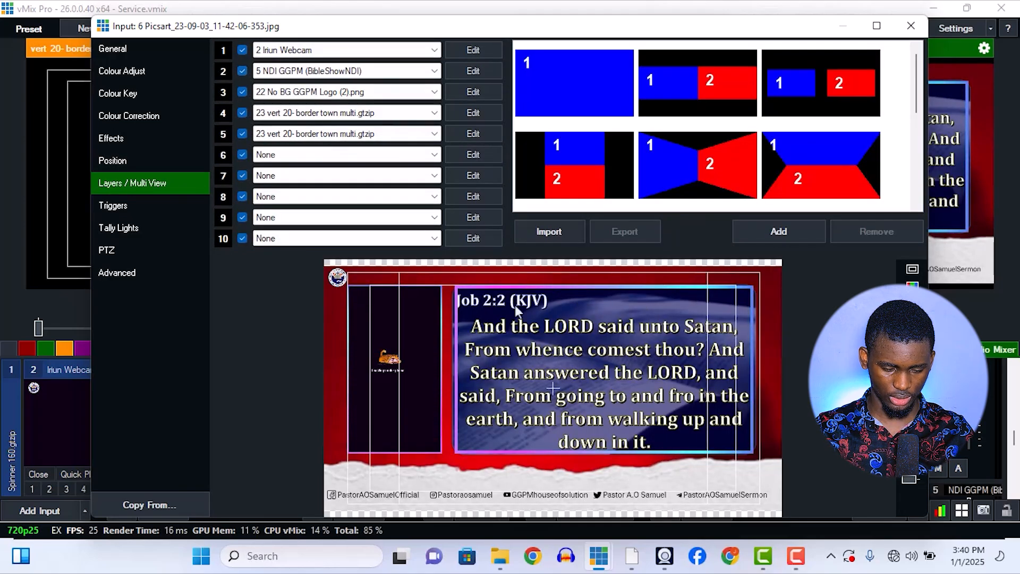
left_click(914, 31)
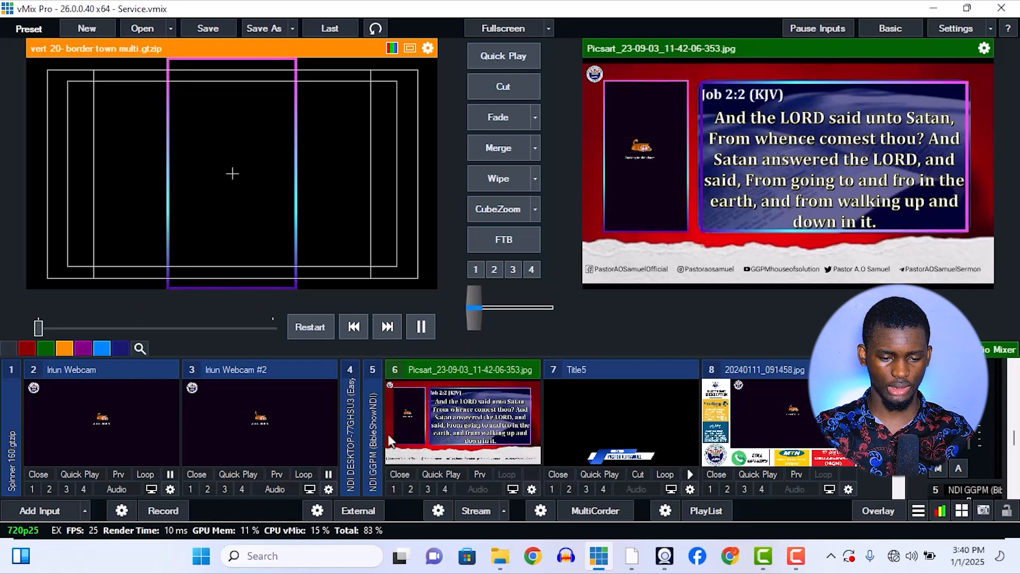
Put input 8 (20240111_091458.jpg) on the output and open its layer settings.
left_click(809, 420)
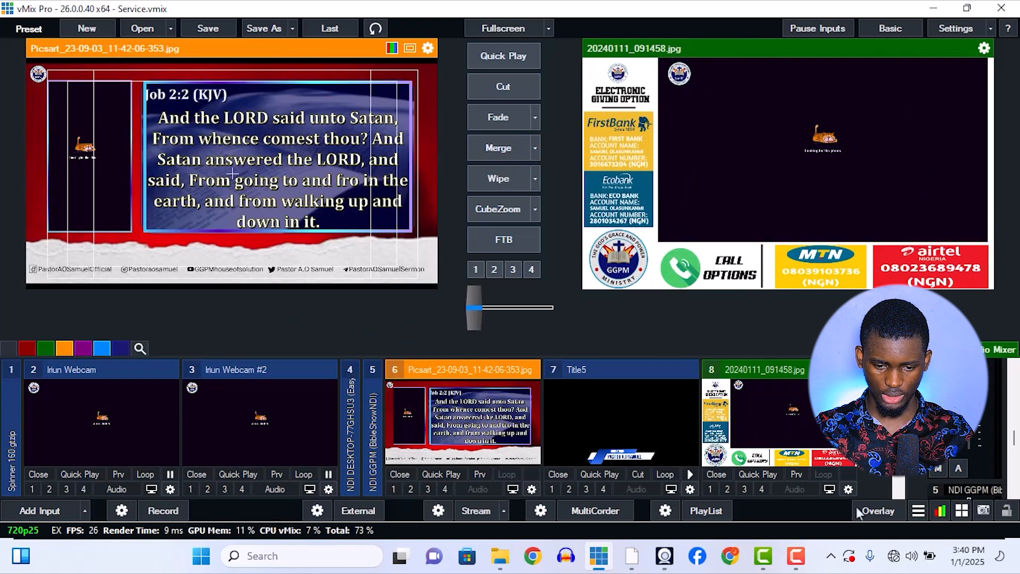
left_click(849, 489)
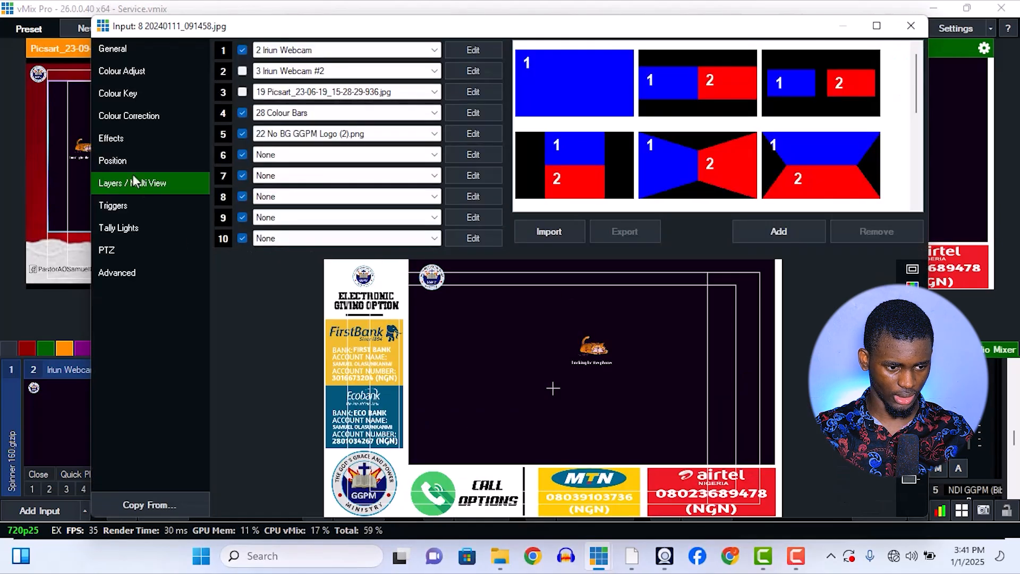
Toggle input 8's logo (layer 5) and Colour Bars (layer 4) off and on to examine what each covers, and close the settings.
left_click(243, 132)
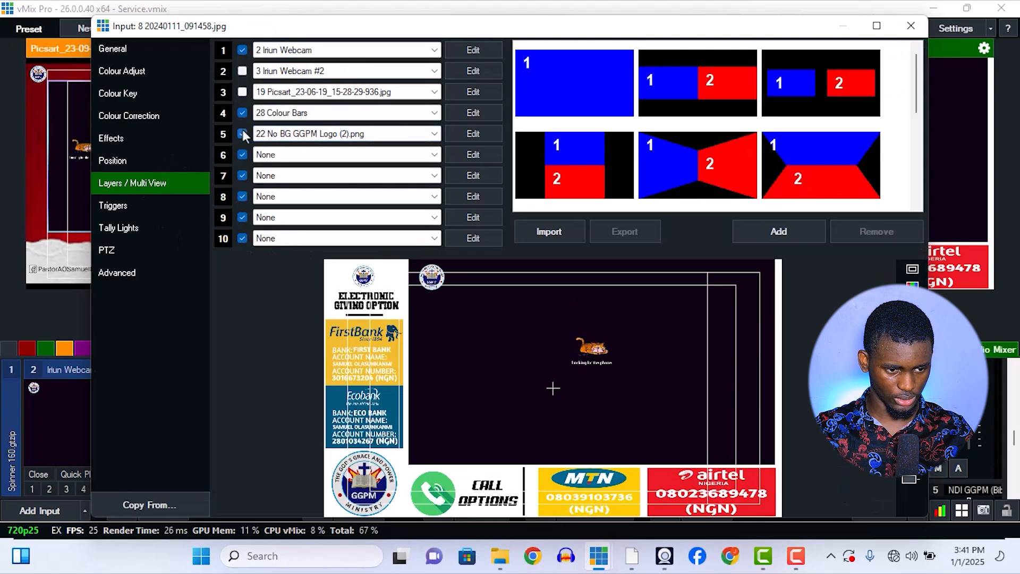
left_click(242, 113)
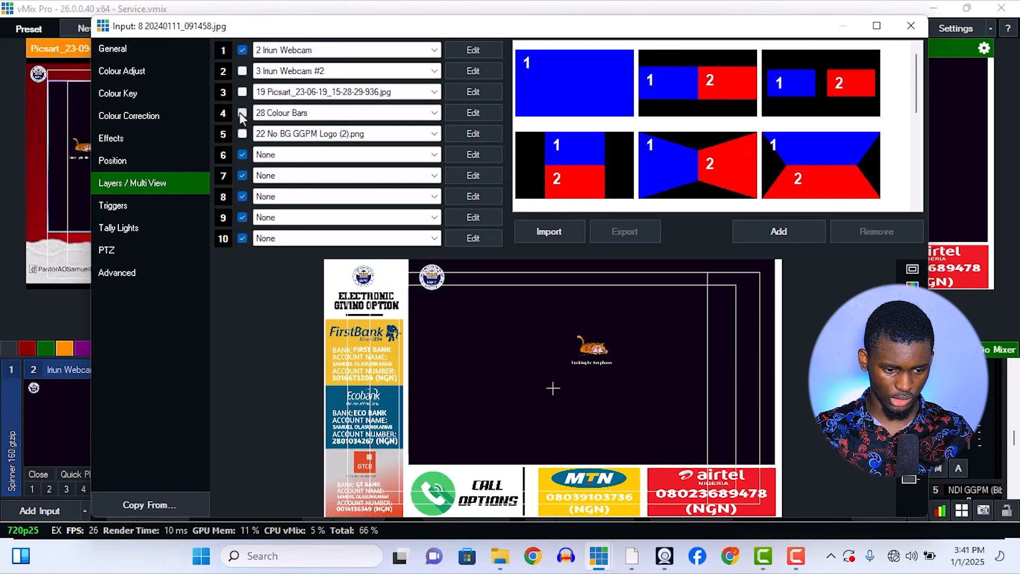
left_click(241, 112)
left_click(241, 113)
left_click(240, 112)
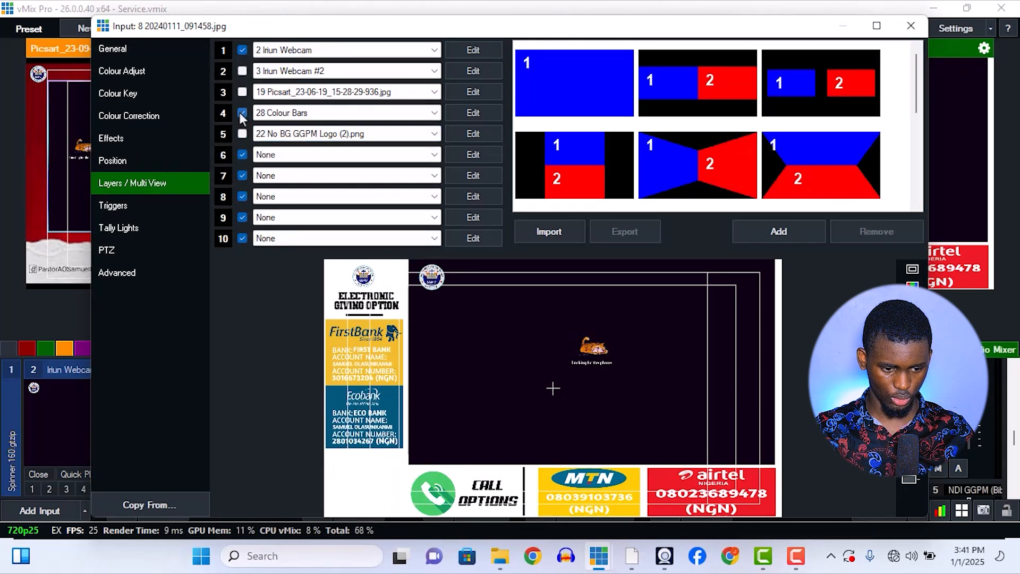
left_click(241, 113)
left_click(241, 113)
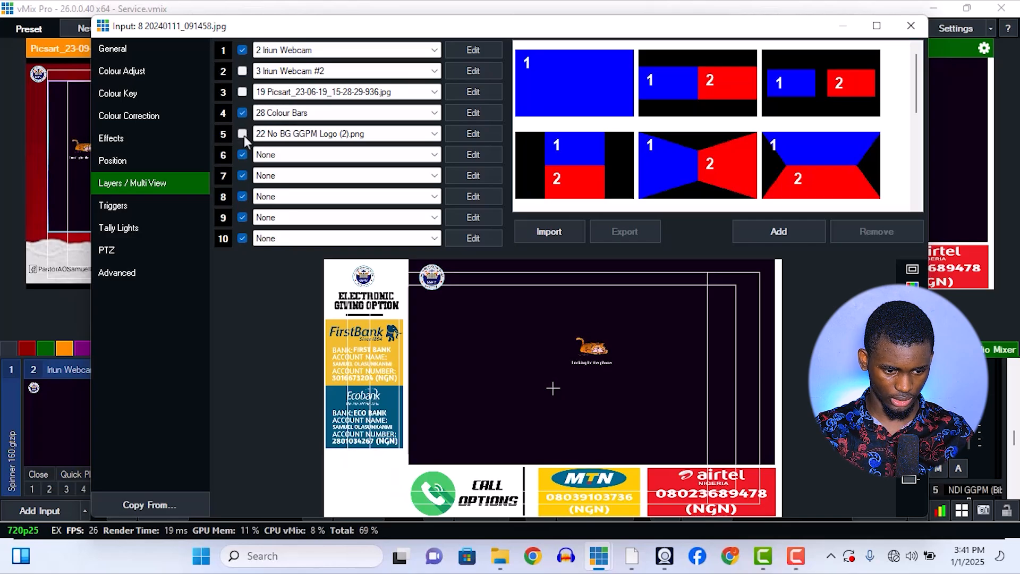
left_click(243, 133)
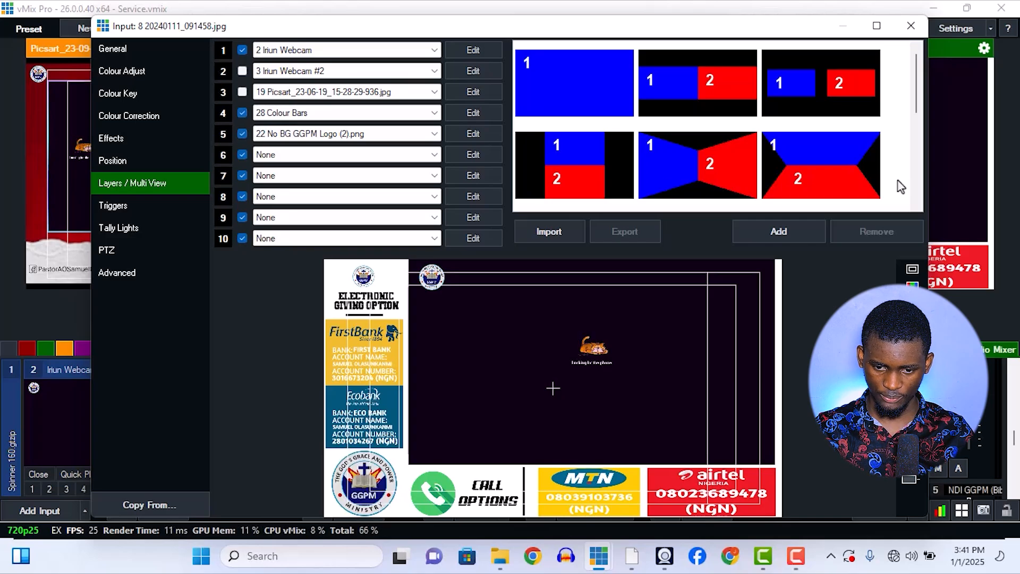
left_click(911, 26)
Load input 28 (Colour Bars) into the preview and open its input settings.
scroll(235, 431, "down", 3)
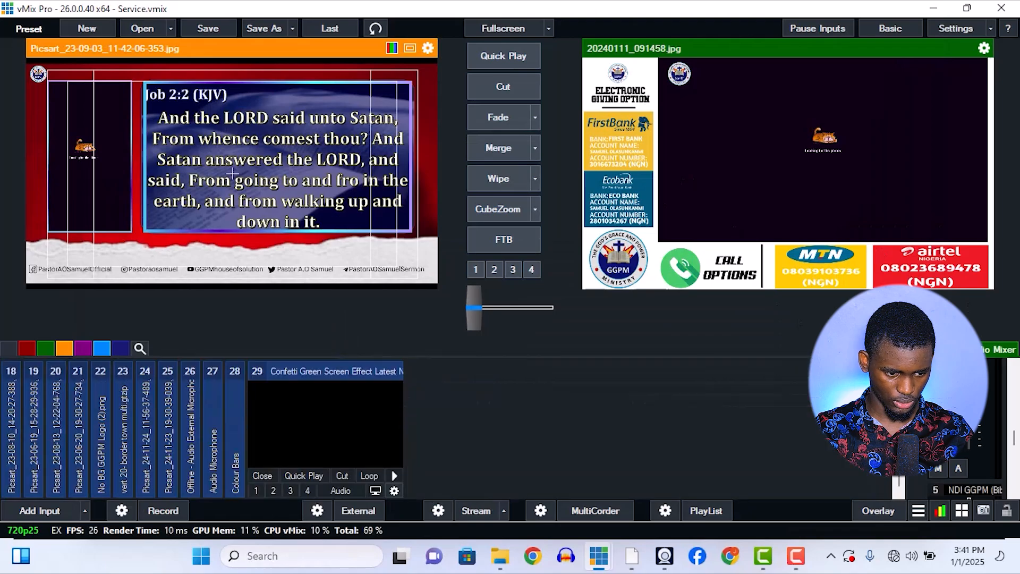
mouse_move(234, 429)
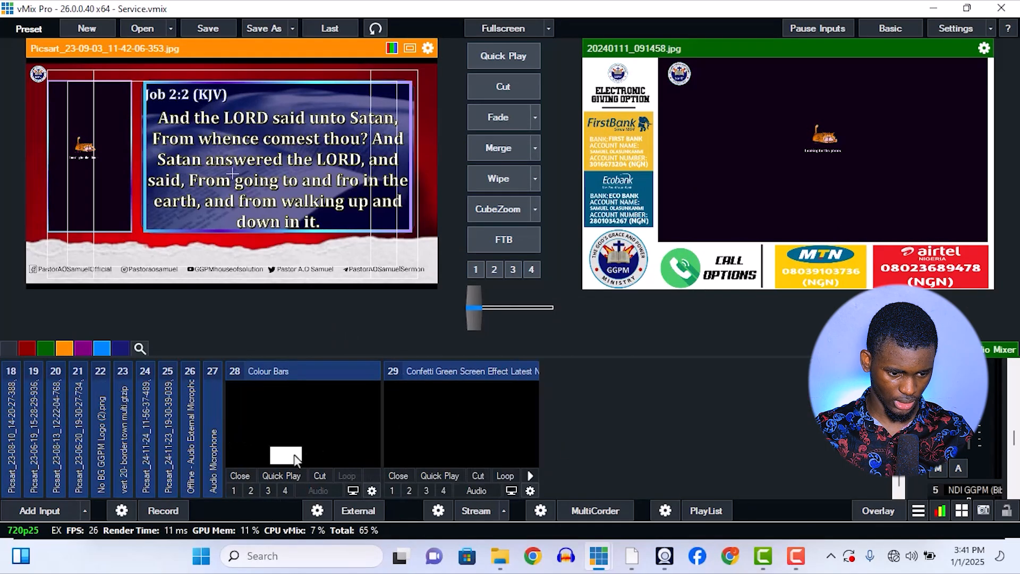
left_click(330, 425)
left_click(365, 492)
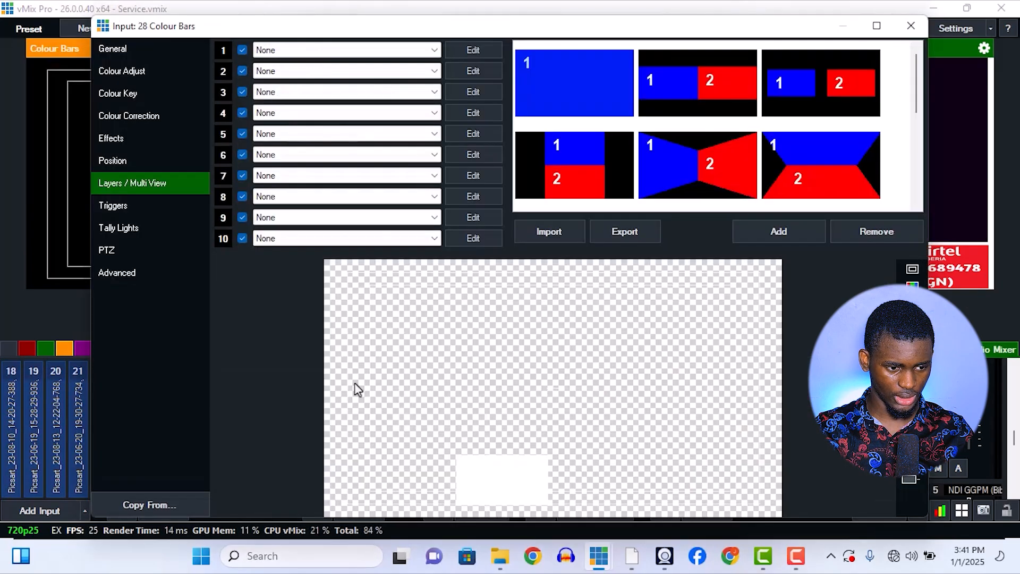
Copy the Colour Bars input's main position, reset all its position and crop values, and close the settings.
left_click(146, 159)
left_click(448, 49)
left_click(385, 50)
left_click(365, 63)
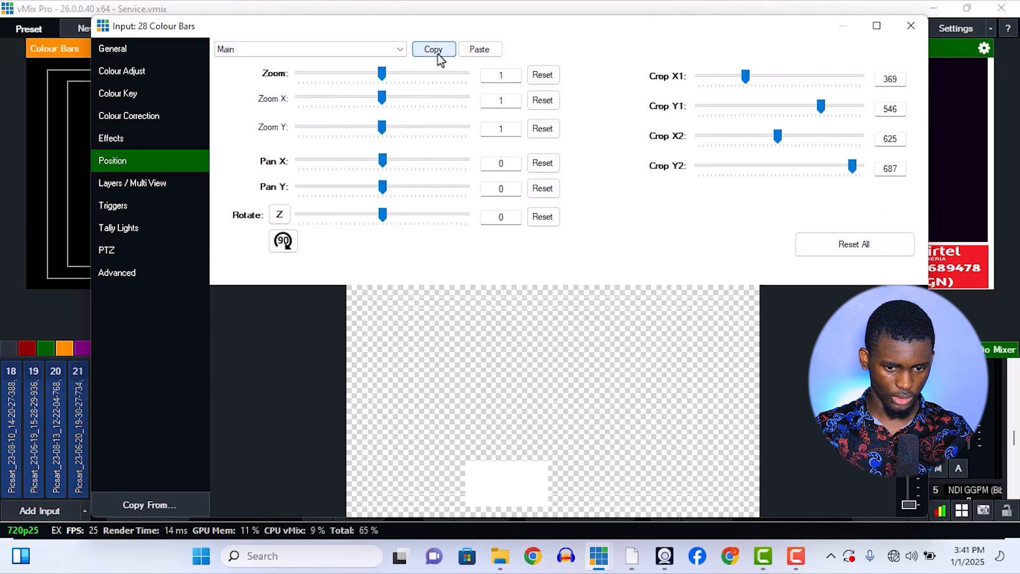
left_click(834, 246)
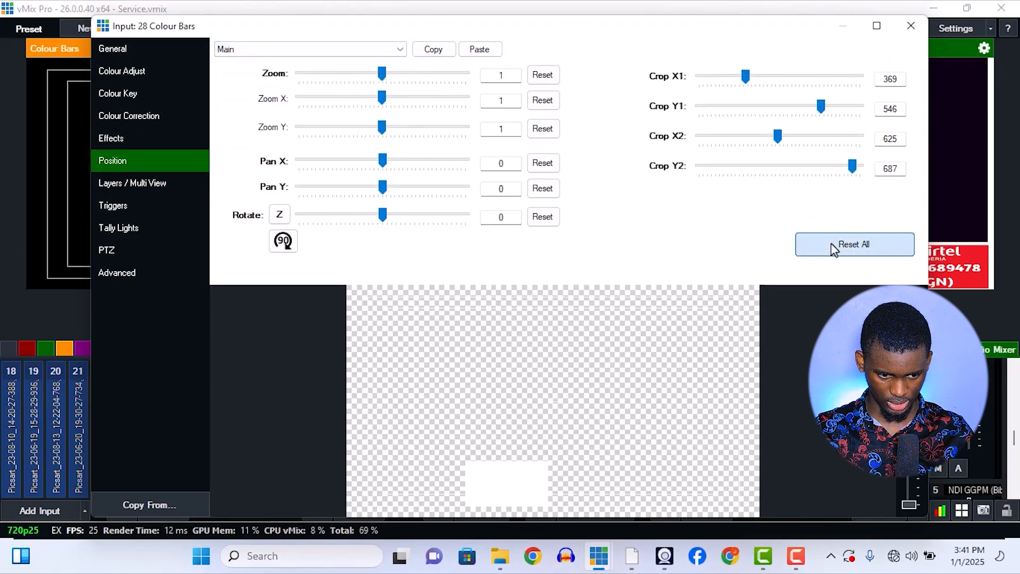
key("Escape")
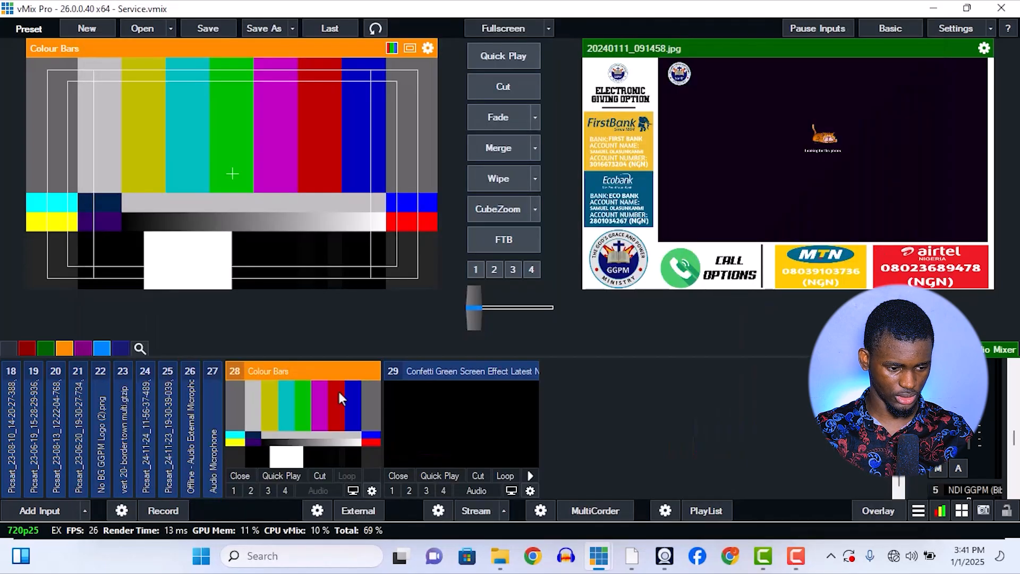
Crop the Colour Bars input to its white block with X1 375, Y1 549 and X2 613, and paste the copied position.
left_click(86, 510)
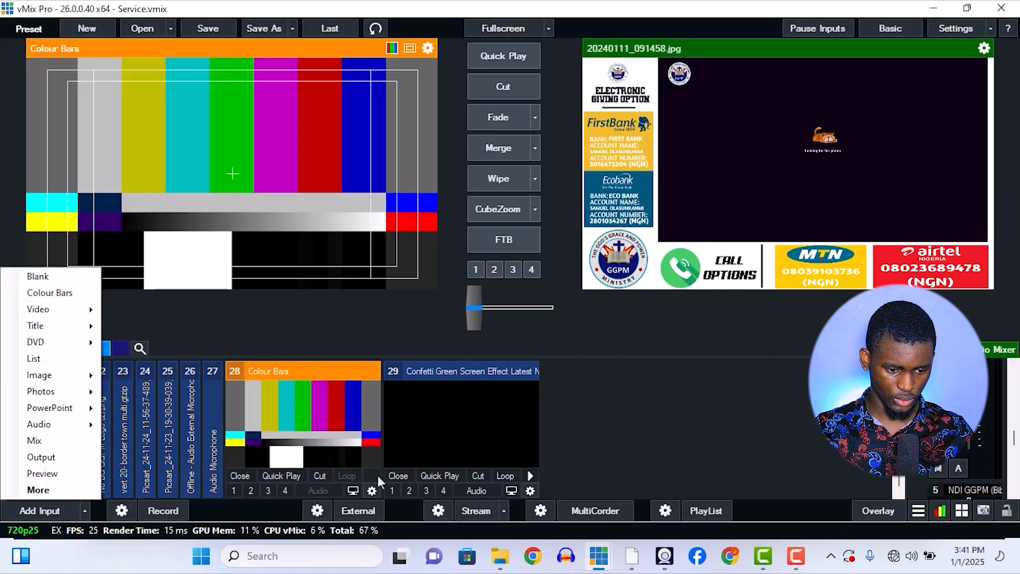
left_click(372, 490)
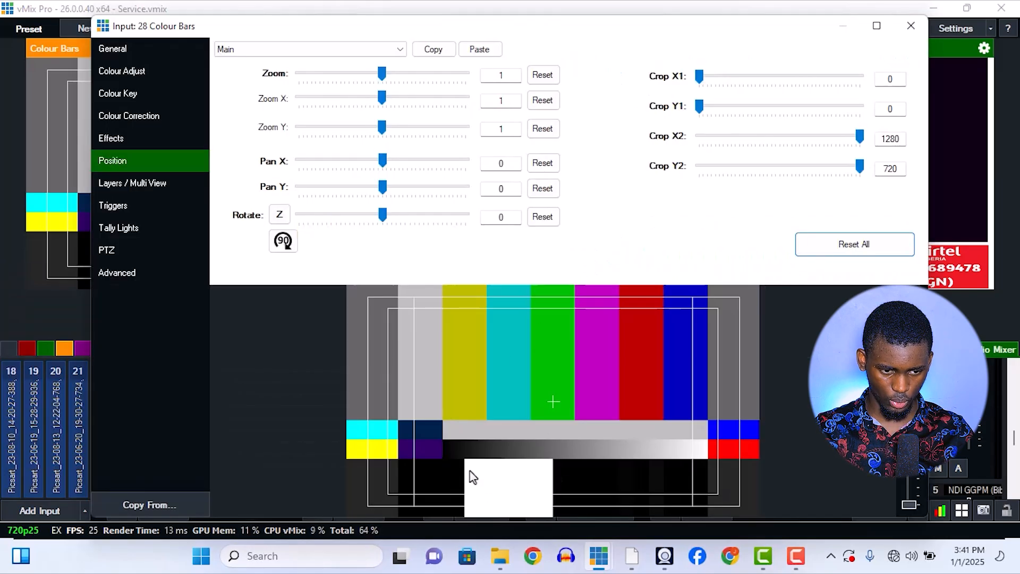
left_click_drag(699, 76, 747, 77)
left_click_drag(700, 109, 776, 137)
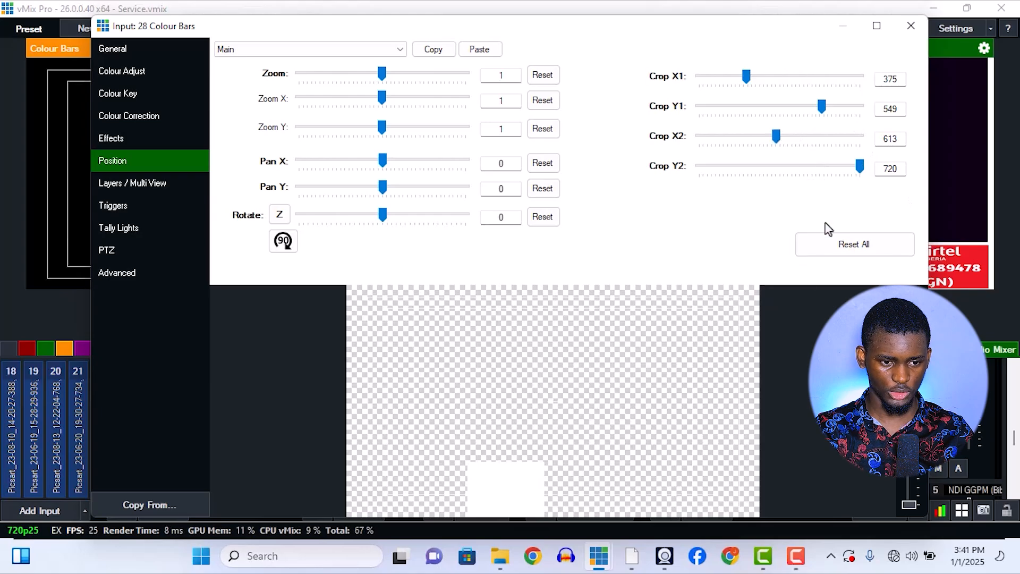
left_click(481, 53)
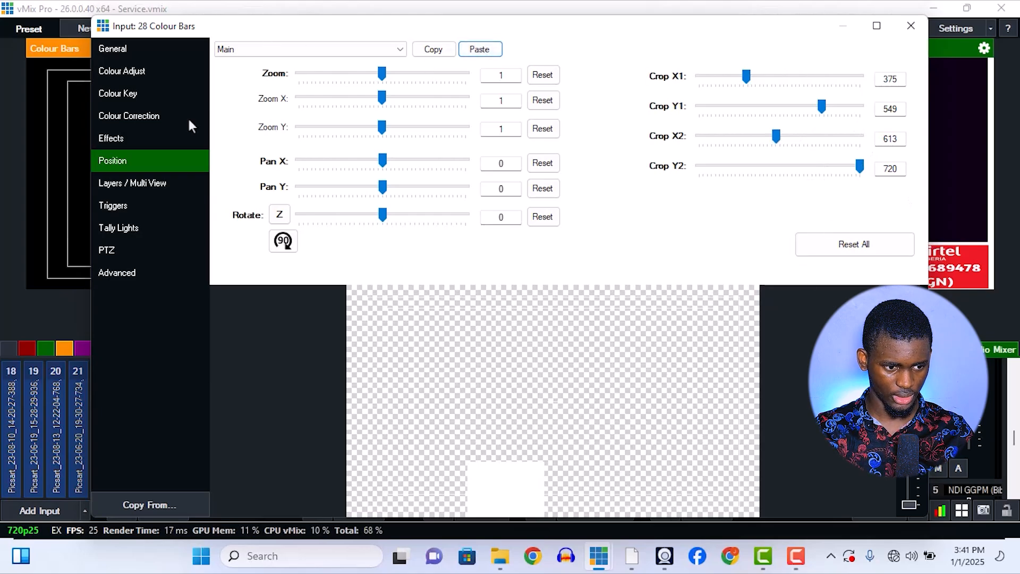
left_click(911, 25)
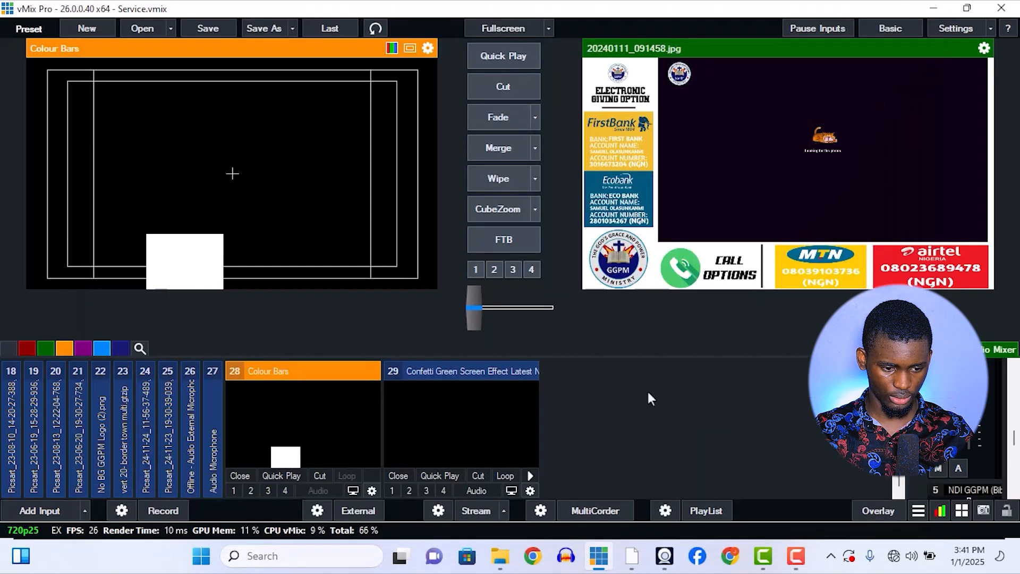
Open the layer settings of input 8 (20240111_091458.jpg).
scroll(646, 389, "up", 2)
scroll(304, 464, "up", 2)
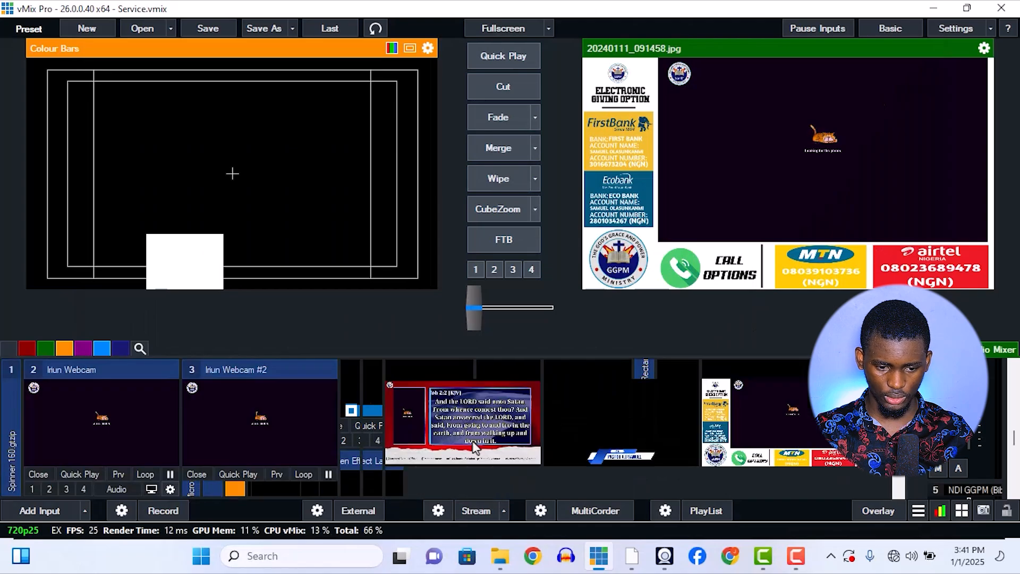
left_click(849, 492)
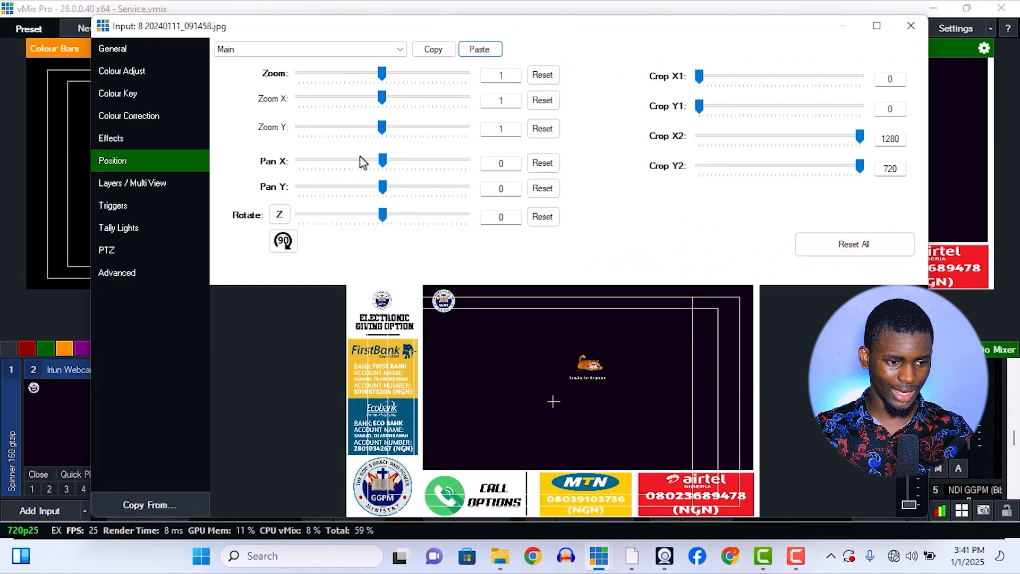
left_click(150, 182)
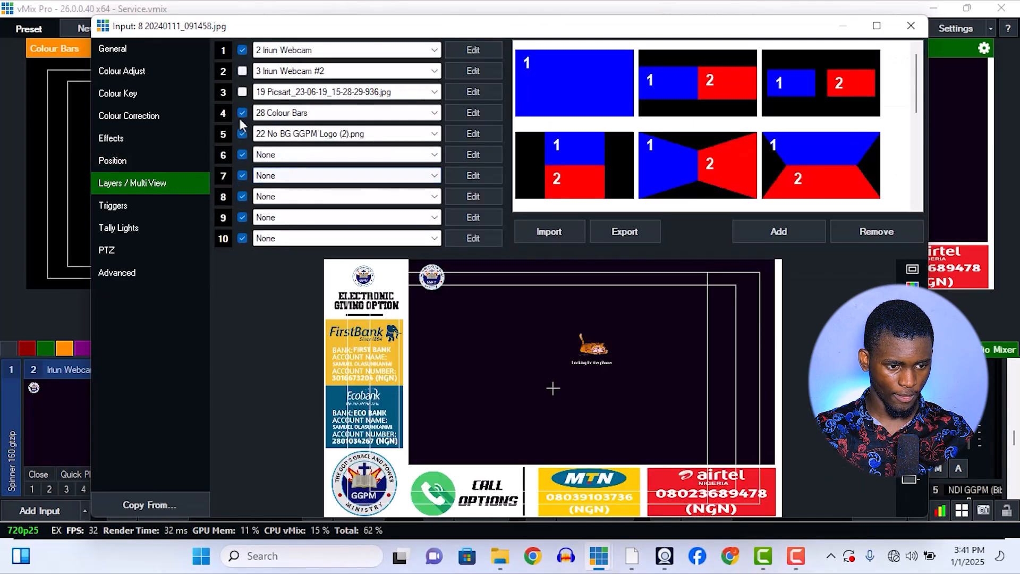
Toggle input 8's Colour Bars (layer 4) and logo (layer 5) off and on to examine how they cover the GTCO bank panel.
left_click(314, 135)
left_click(313, 136)
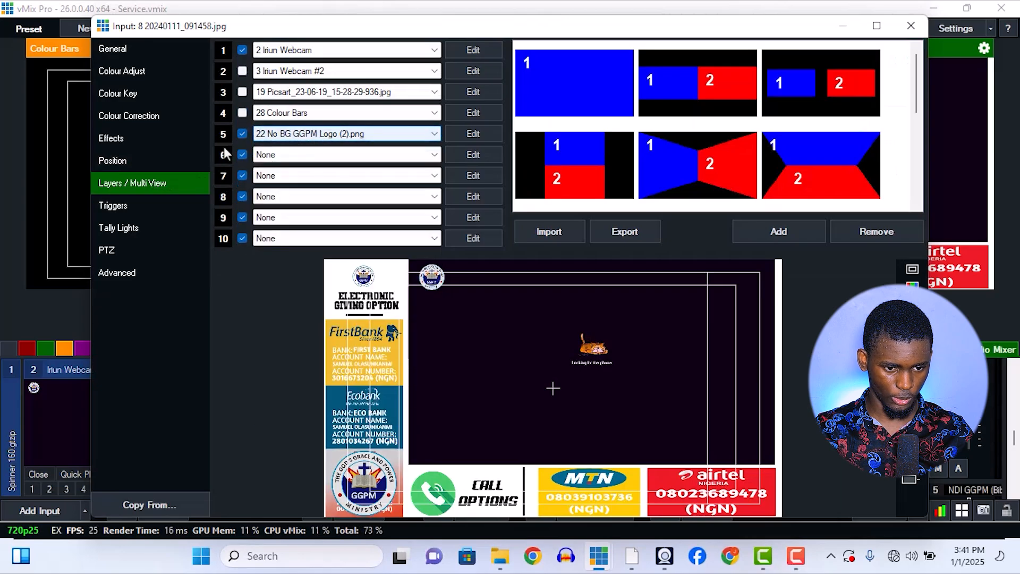
left_click(461, 136)
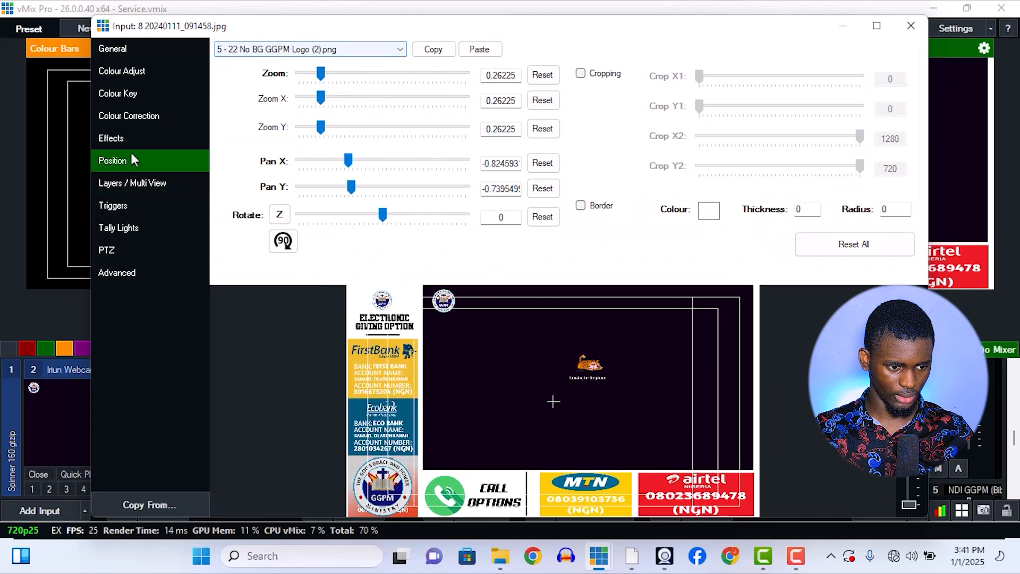
left_click(148, 185)
left_click(243, 134)
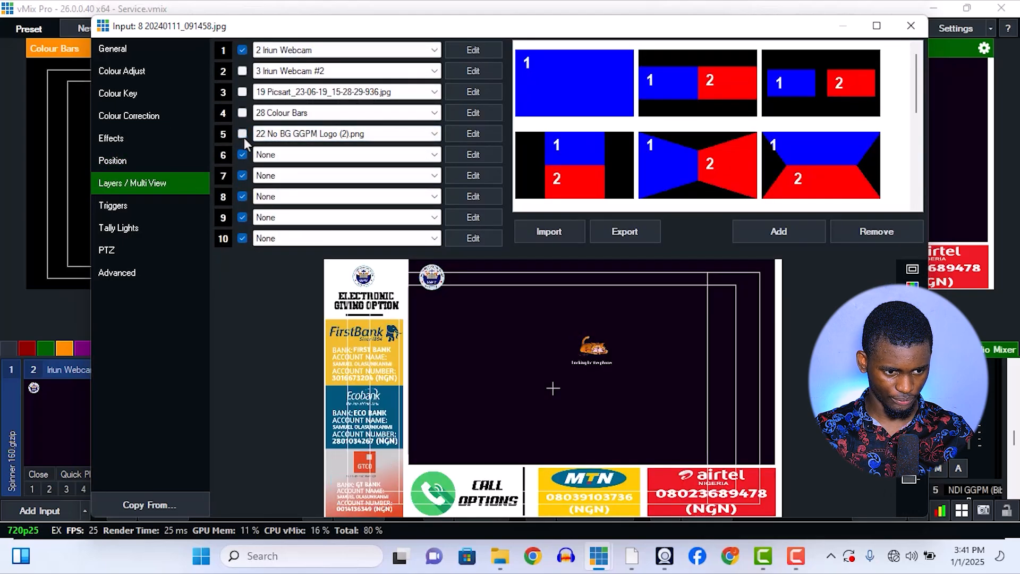
left_click(242, 114)
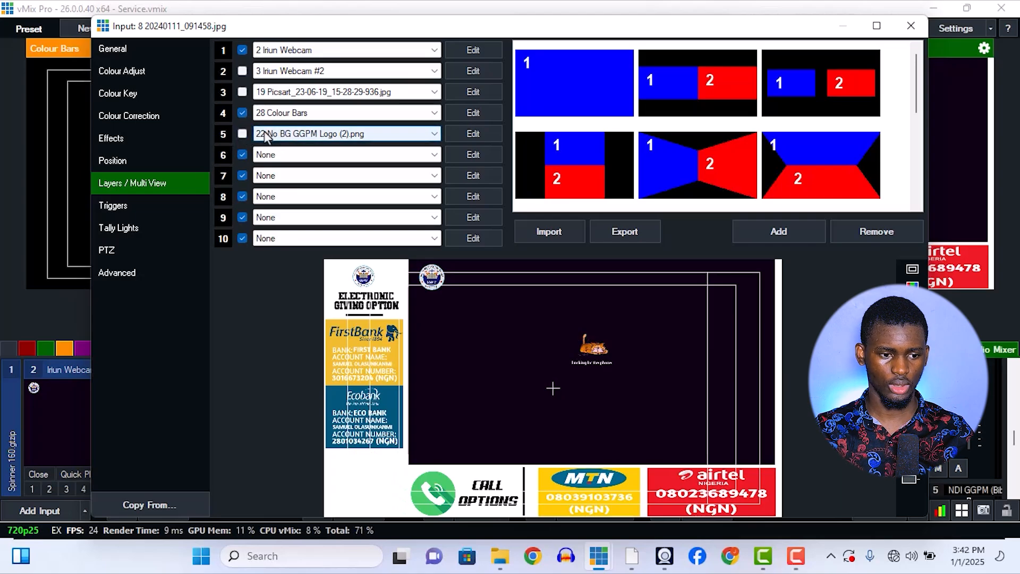
left_click(242, 134)
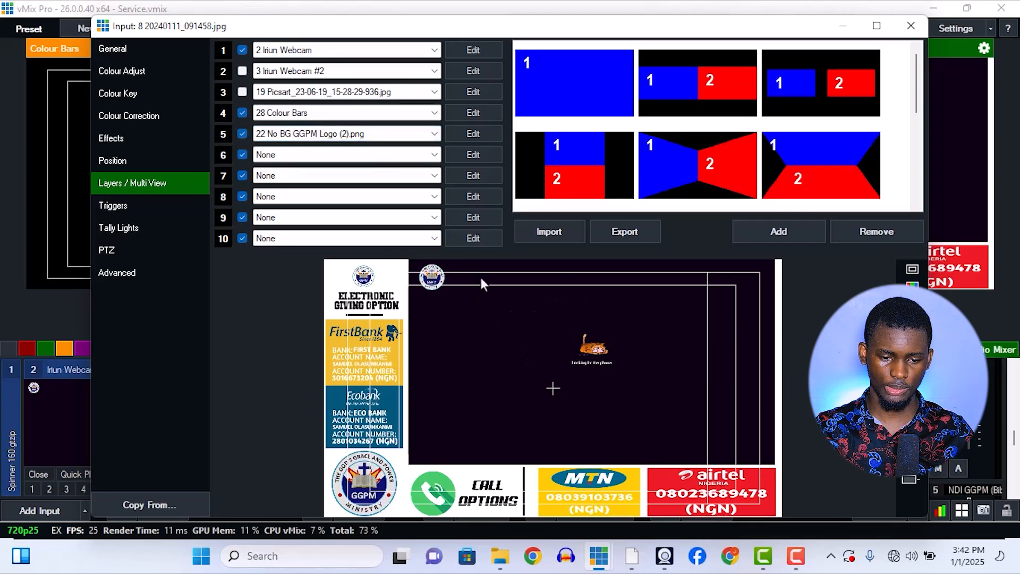
Try layer 2 (Iriun Webcam #2) on input 8, switch to layer 3 (Picsart_23-06-19_15-28-29-936.jpg) instead, and close the settings.
left_click(242, 72)
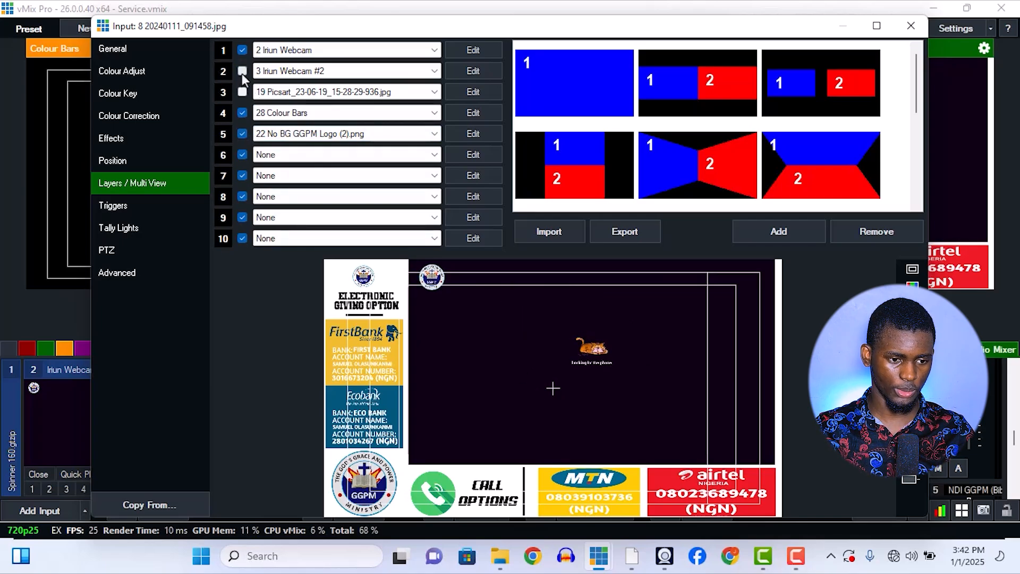
left_click(243, 71)
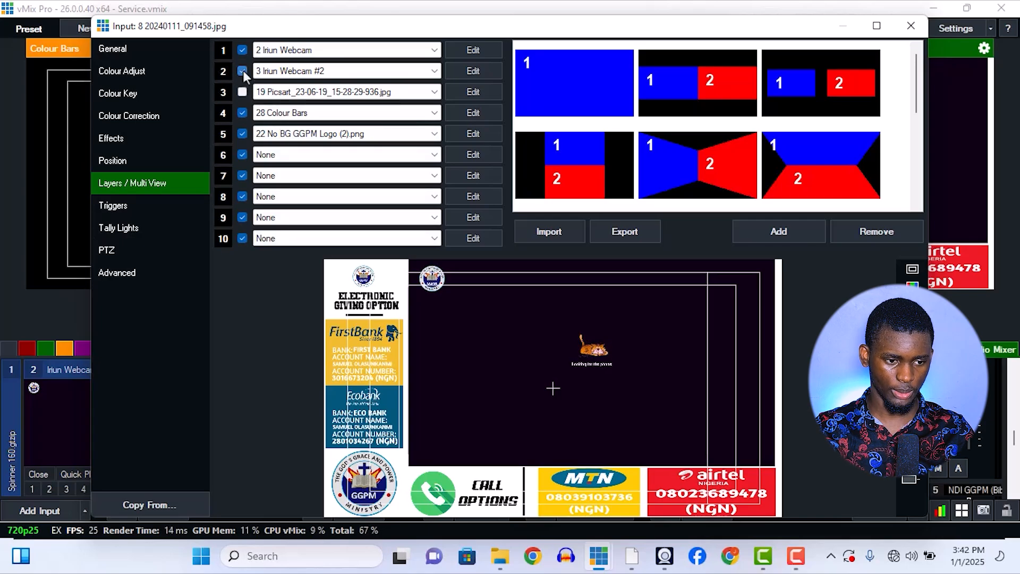
left_click(242, 72)
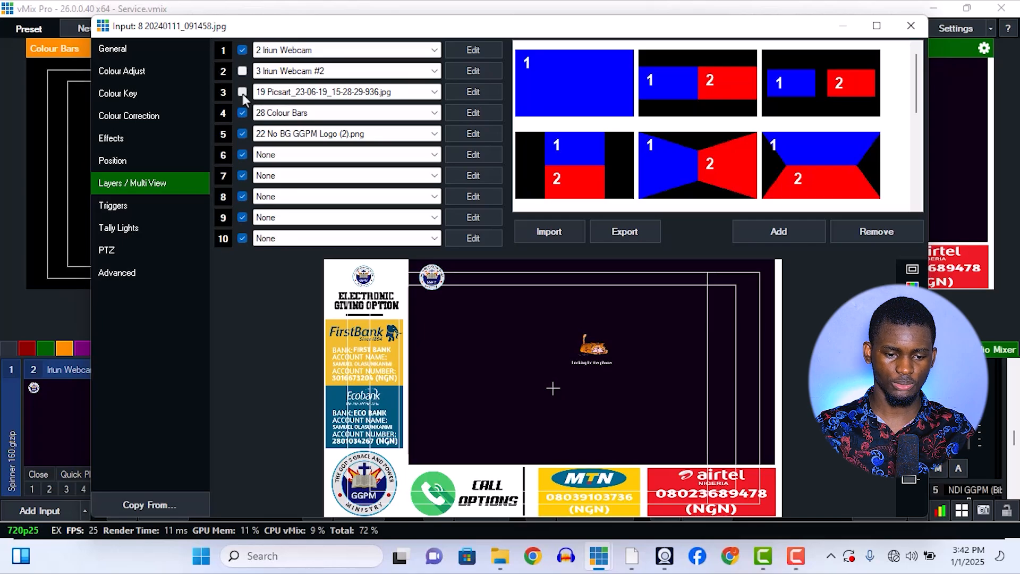
left_click(242, 93)
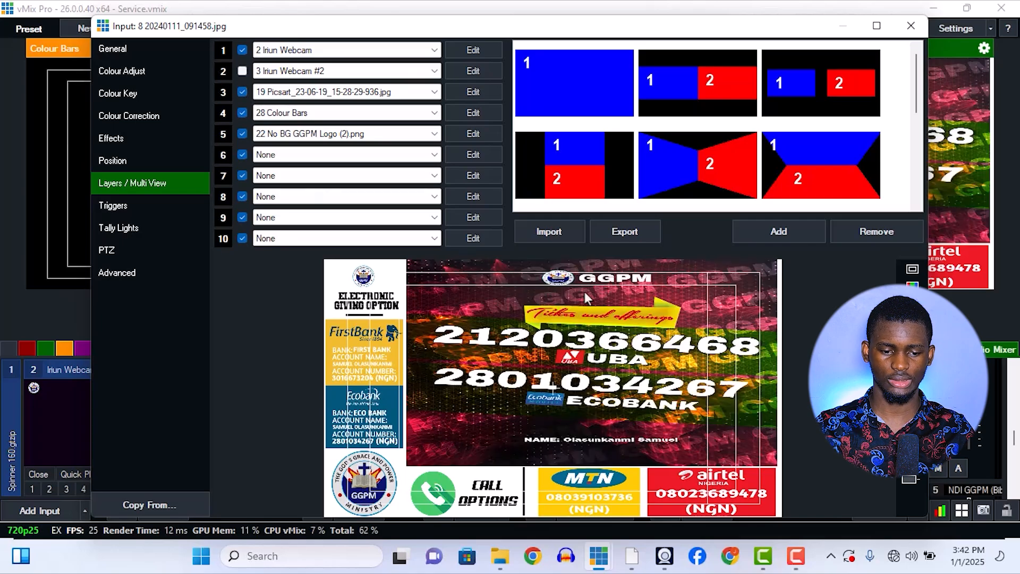
left_click(911, 25)
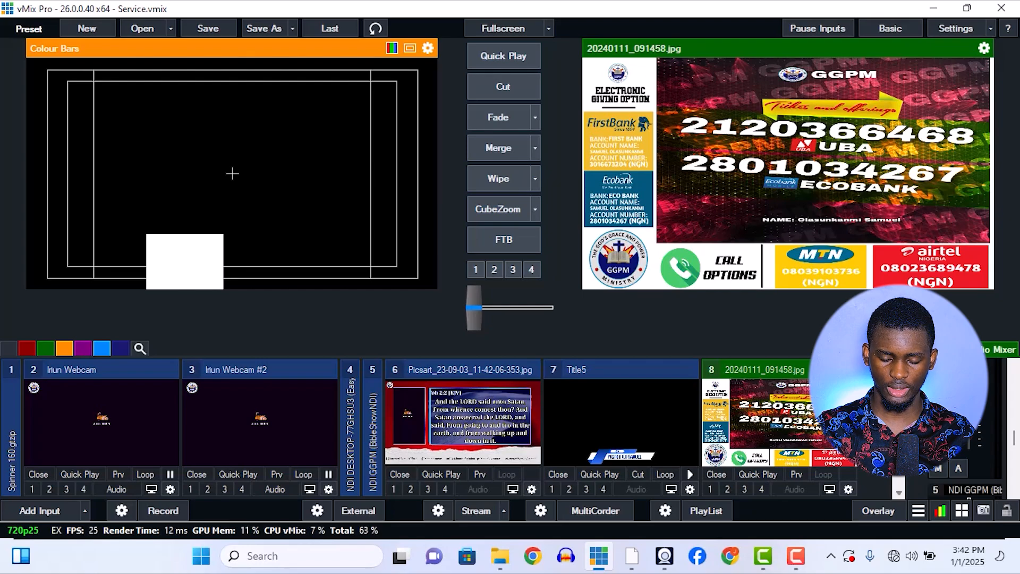
Expand input 19 (Picsart_23-06-19_15-28-29-936.jpg) in the input list and merge it to the output through the preview.
scroll(749, 445, "down", 5)
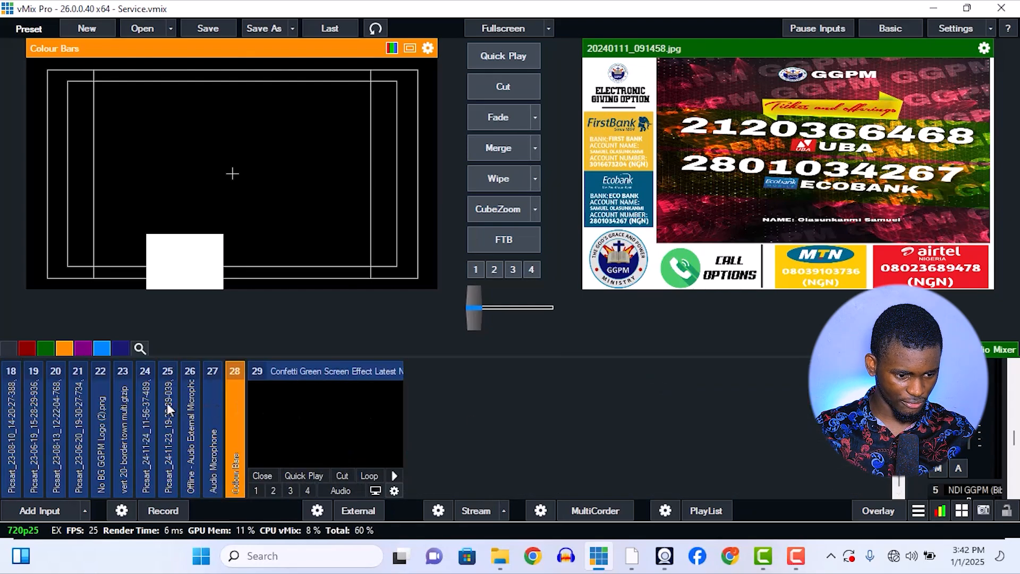
left_click(144, 387)
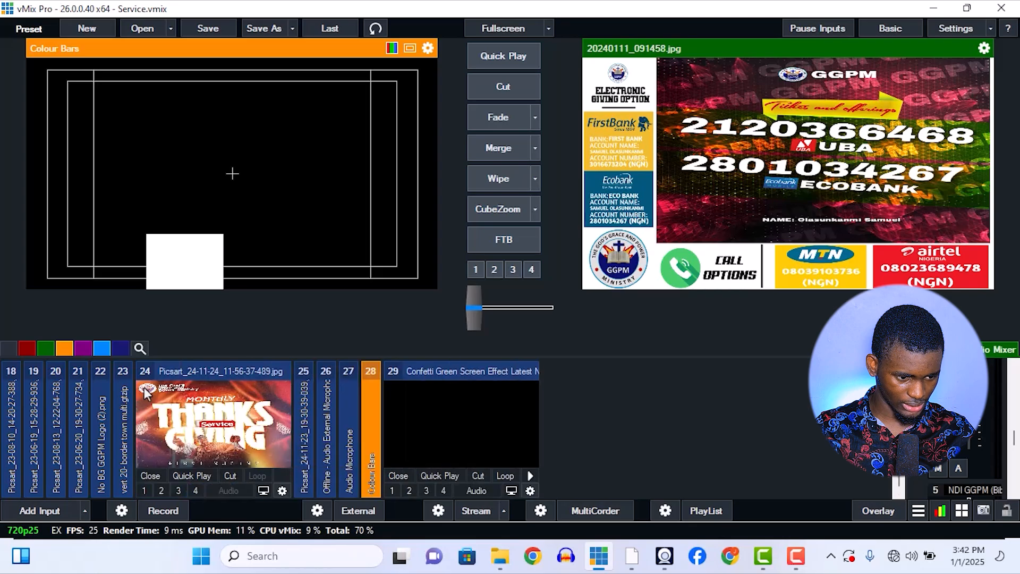
left_click(120, 368)
left_click(117, 368)
left_click(81, 368)
left_click(74, 368)
left_click(59, 367)
left_click(58, 366)
left_click(39, 367)
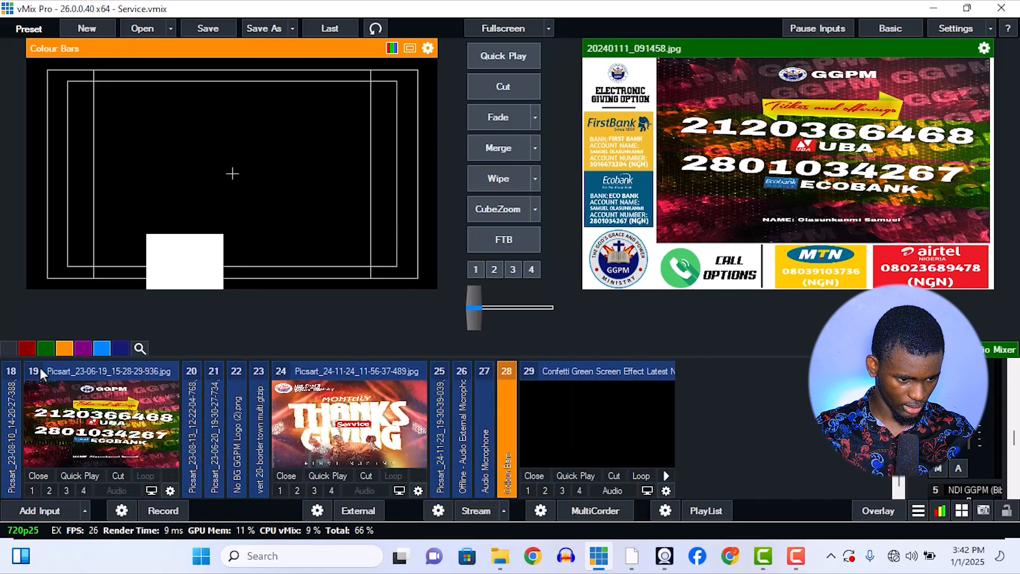
left_click(88, 419)
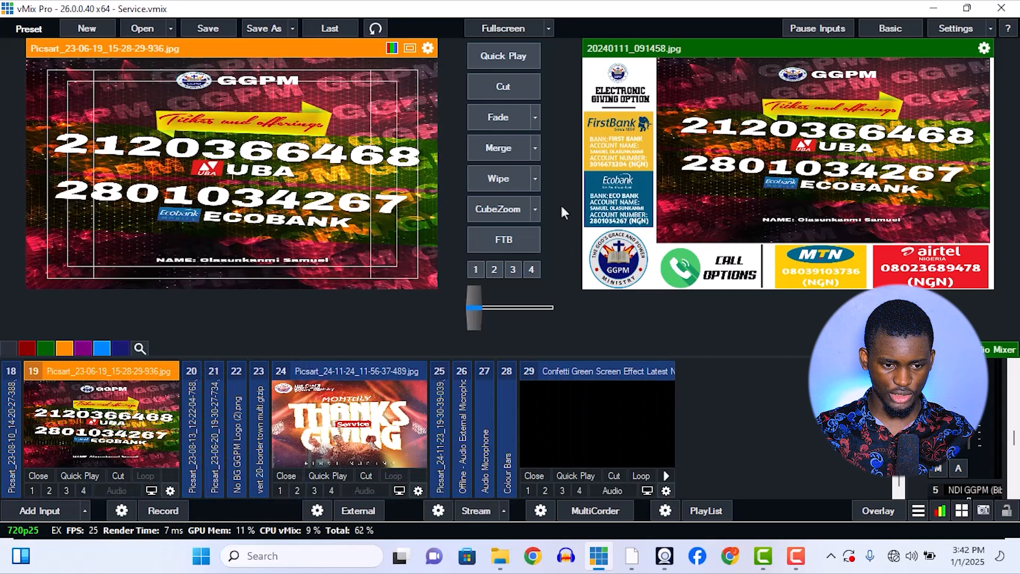
left_click(505, 149)
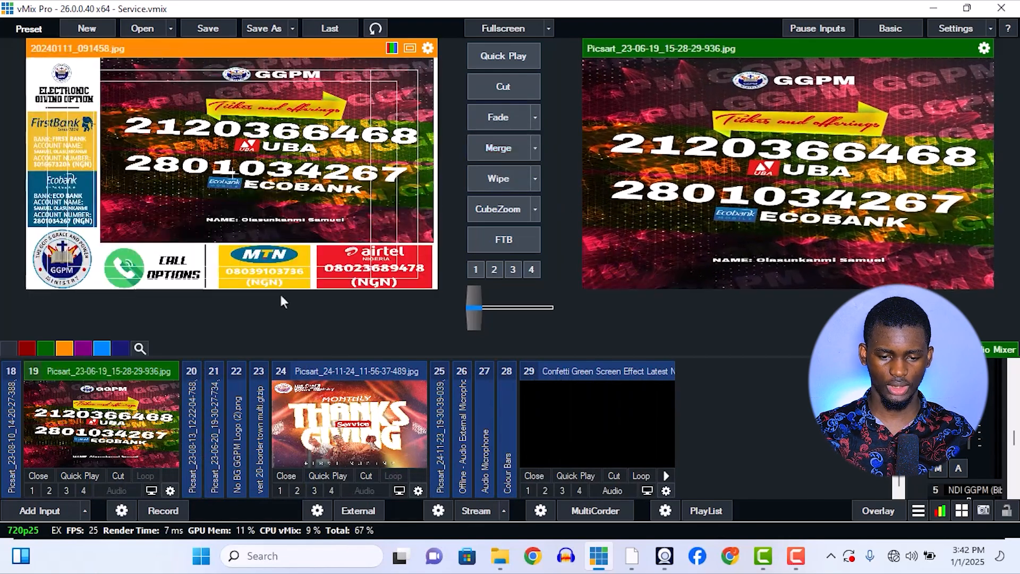
Collapse inputs 19 and 24 and switch input 8 (20240111_091458.jpg) back to the output.
left_click(69, 366)
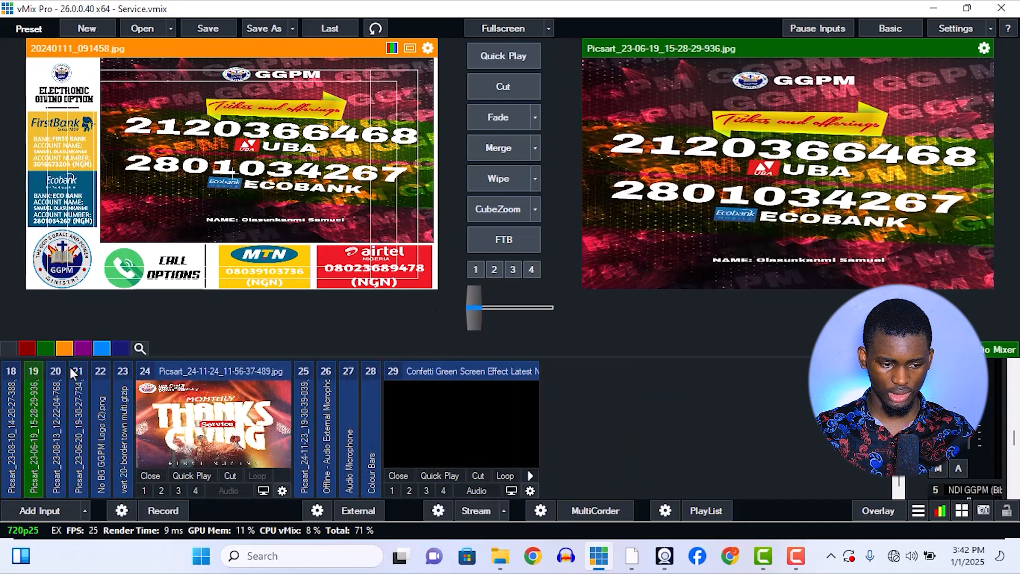
left_click(251, 374)
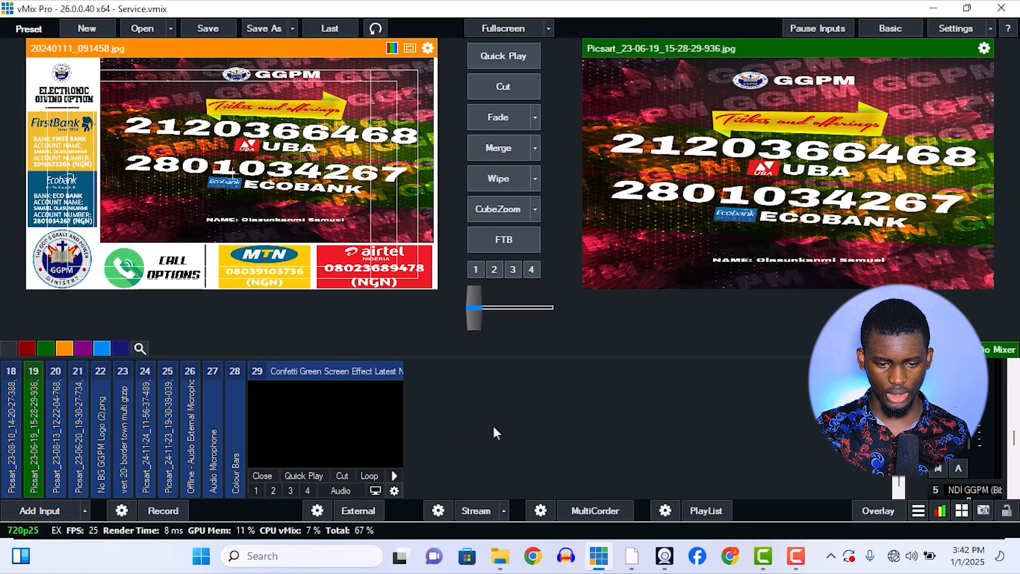
scroll(704, 439, "up", 5)
key("space")
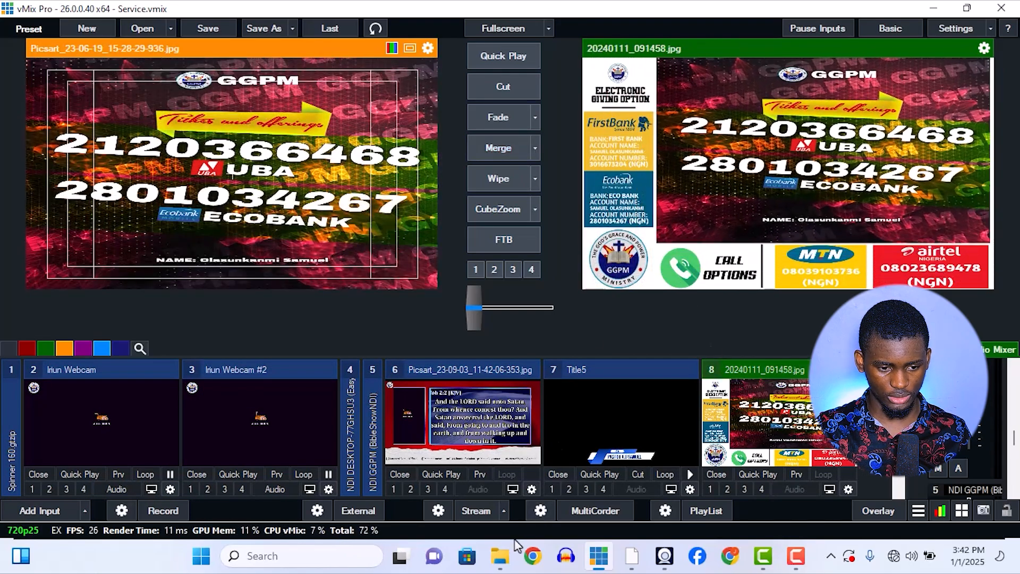
Switch to the Pictures folder in File Explorer and view Screenshot_20240203-085827.jpg and 20240223_091611.jpg to compare their giving-option layouts.
left_click(500, 556)
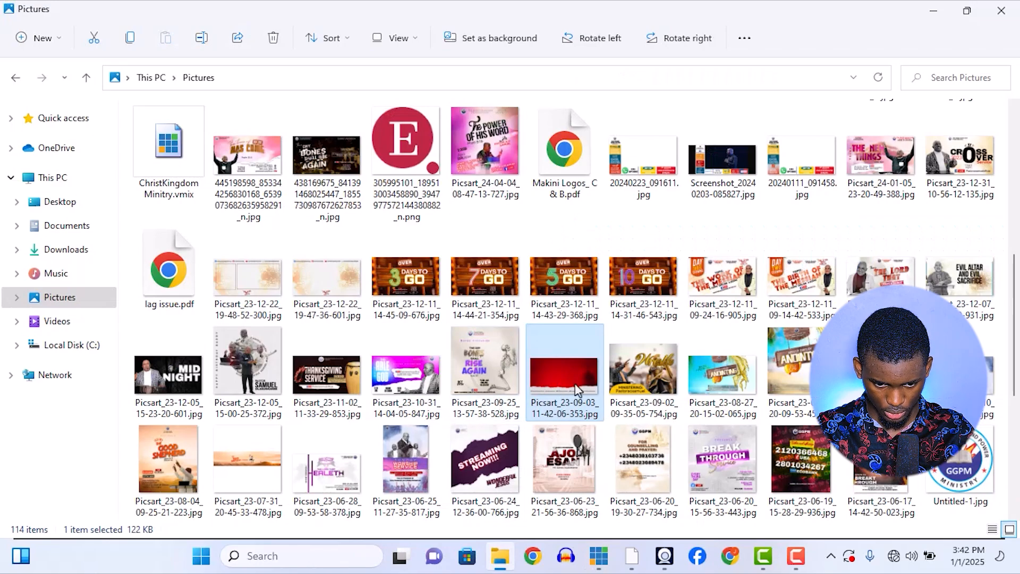
scroll(577, 389, "down", 5)
scroll(576, 389, "up", 10)
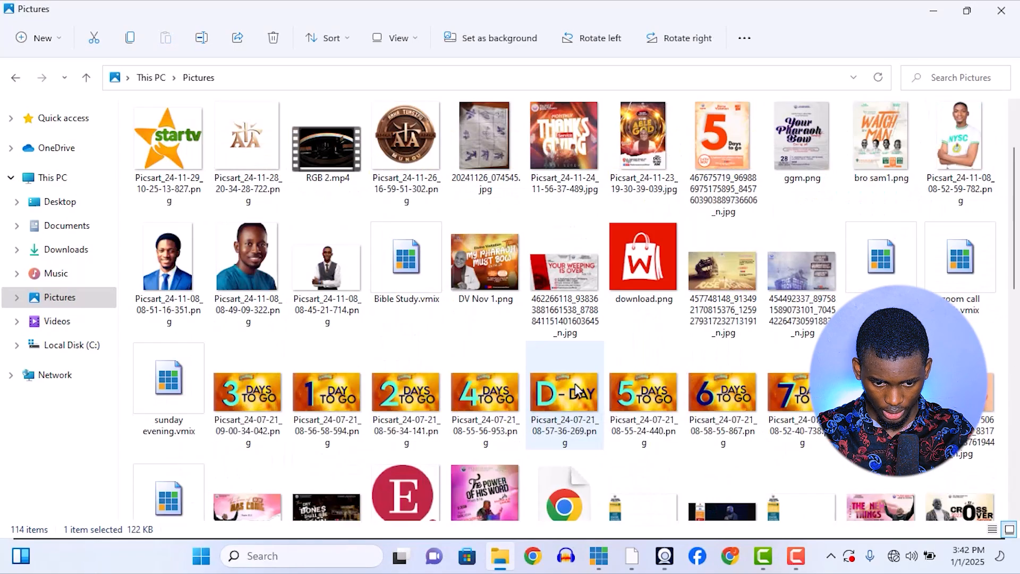
scroll(576, 390, "down", 3)
left_click(729, 367)
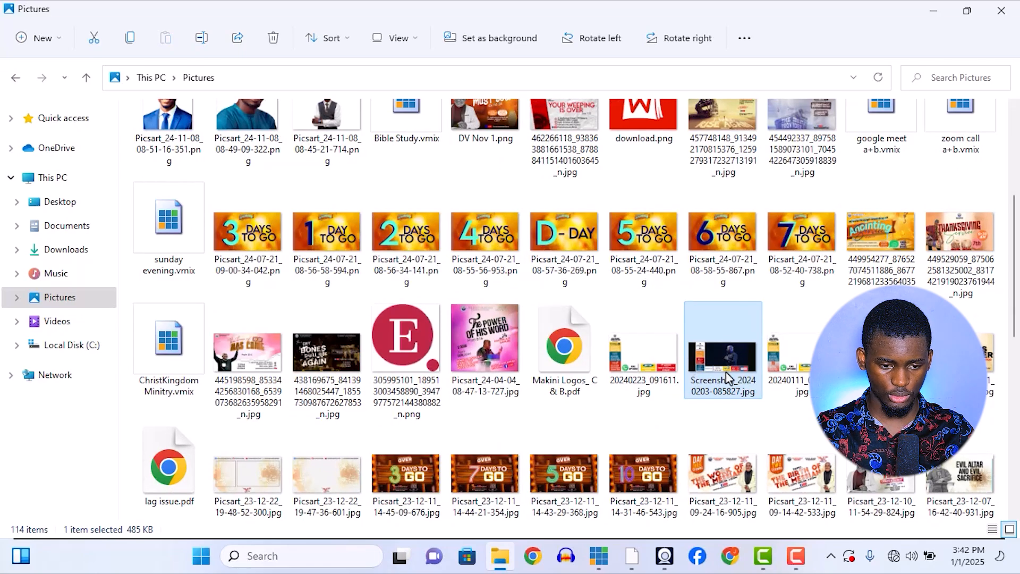
double_click(729, 374)
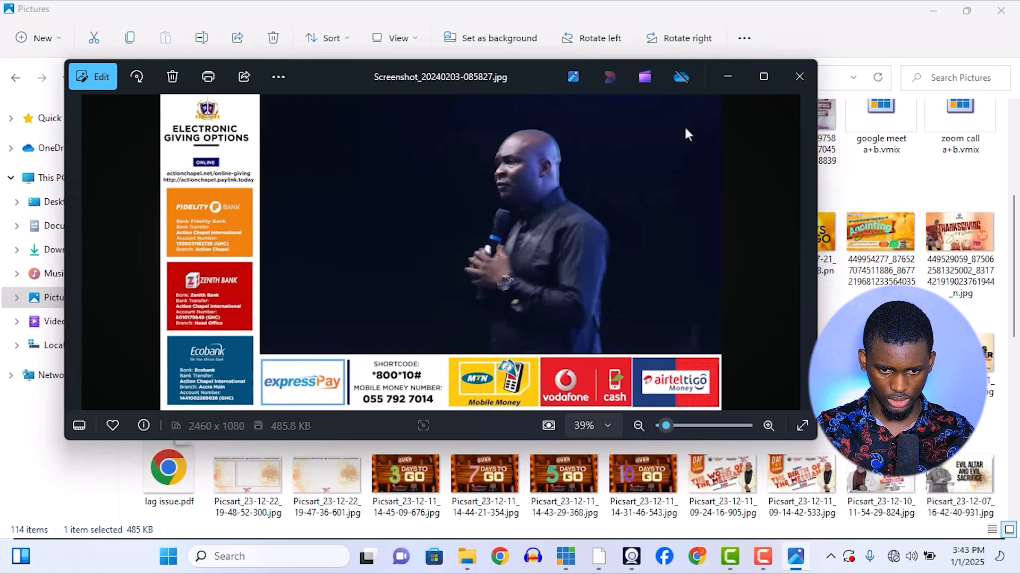
left_click(800, 76)
double_click(653, 357)
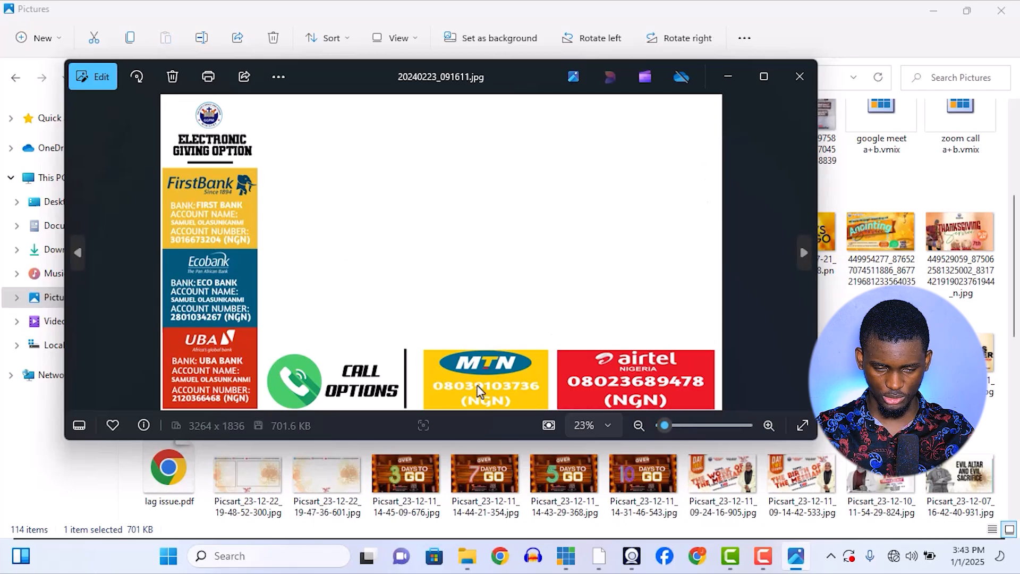
left_click(800, 76)
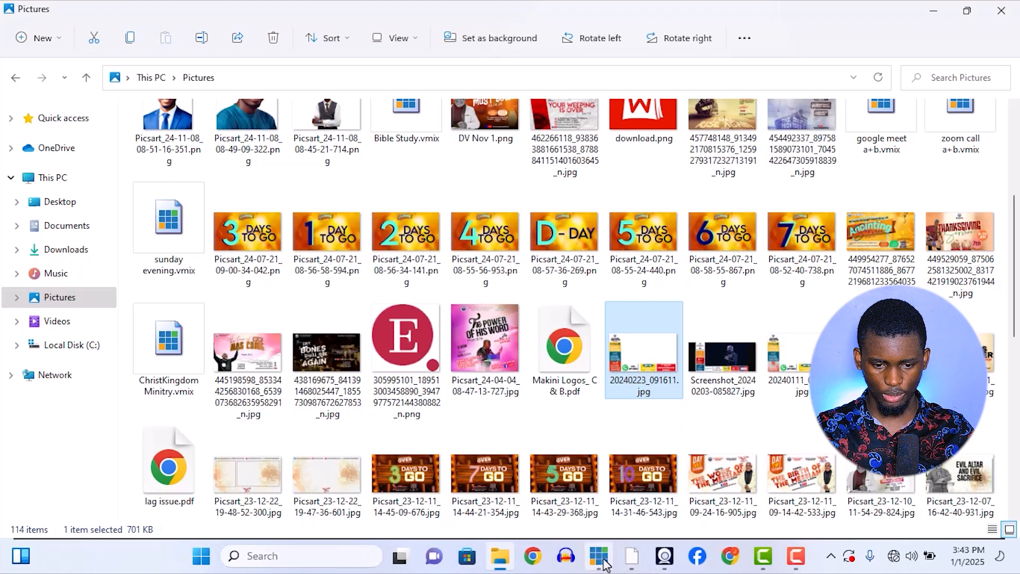
Return to vMix and turn off layers 1, 3, 4 and 5 of input 8 so only the base image shows.
left_click(604, 562)
left_click(845, 489)
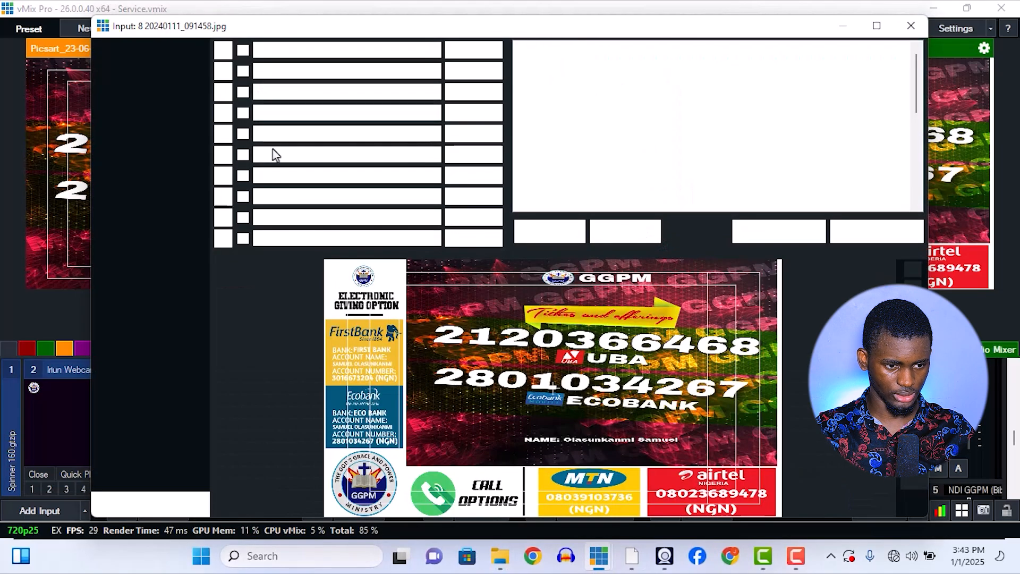
left_click(242, 93)
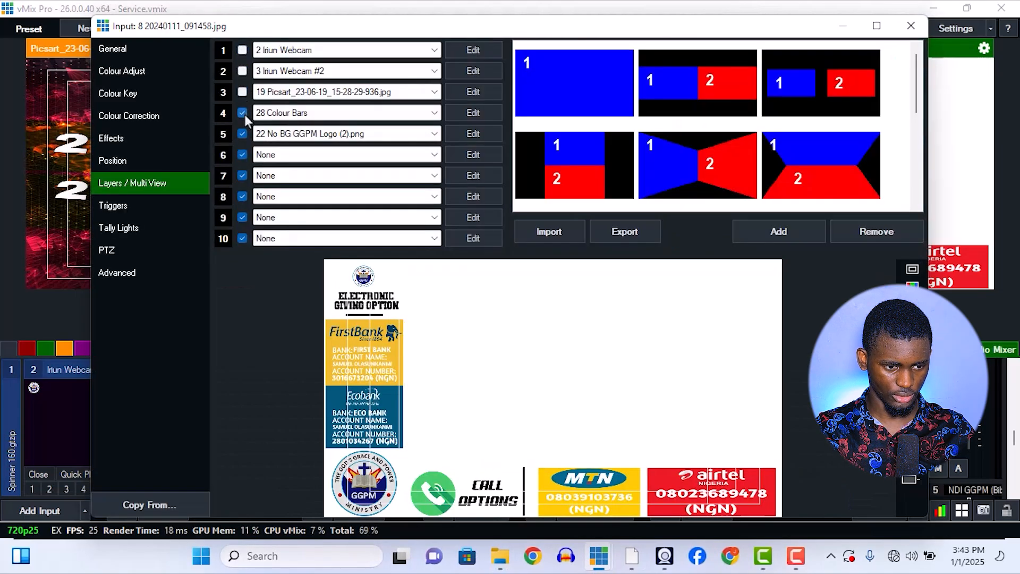
left_click(242, 112)
left_click(243, 134)
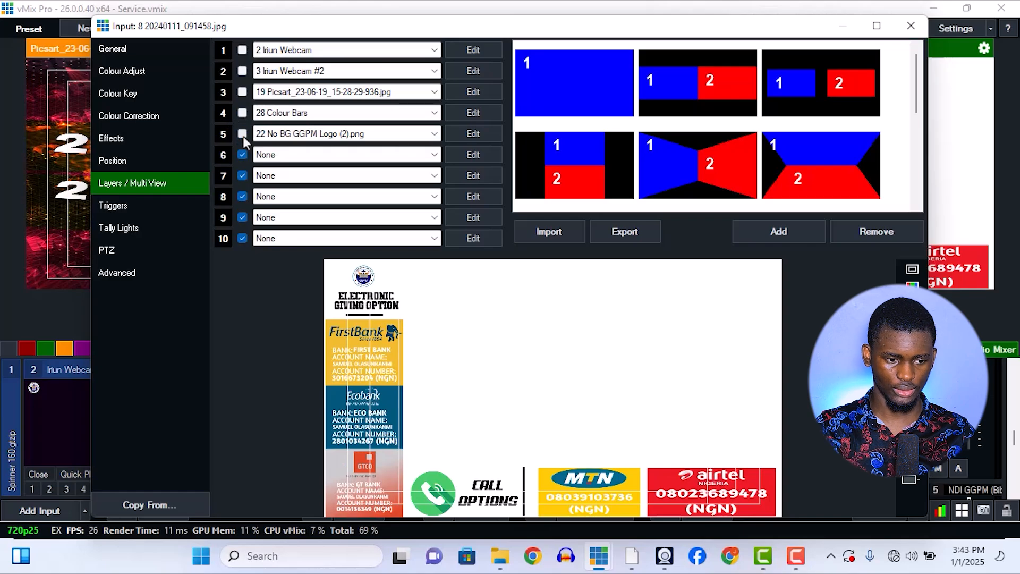
Turn layers 1, 4 and 5 of input 8 back on, leave layer 2 off, and close the input's settings.
left_click(242, 134)
left_click(242, 112)
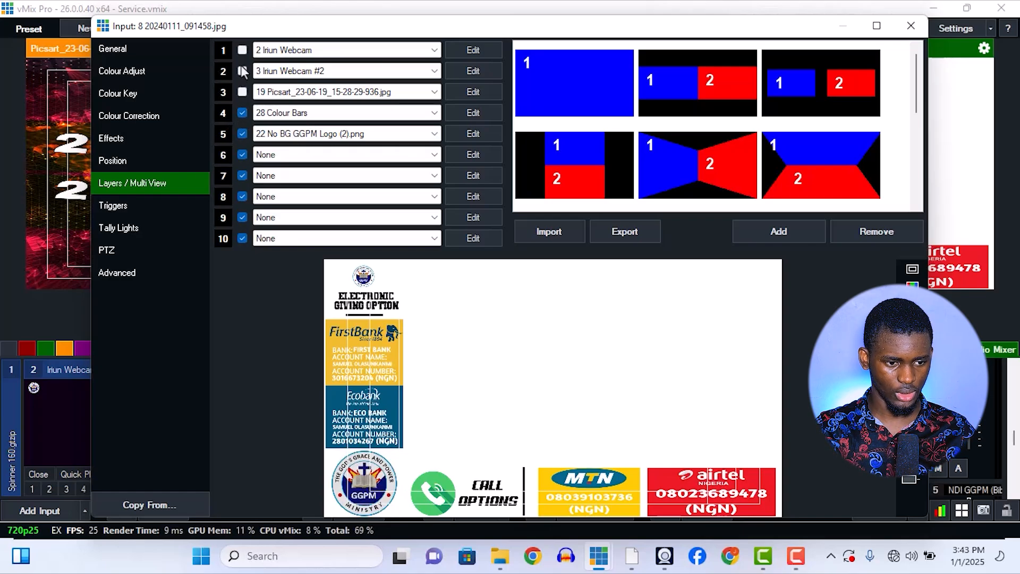
left_click(243, 50)
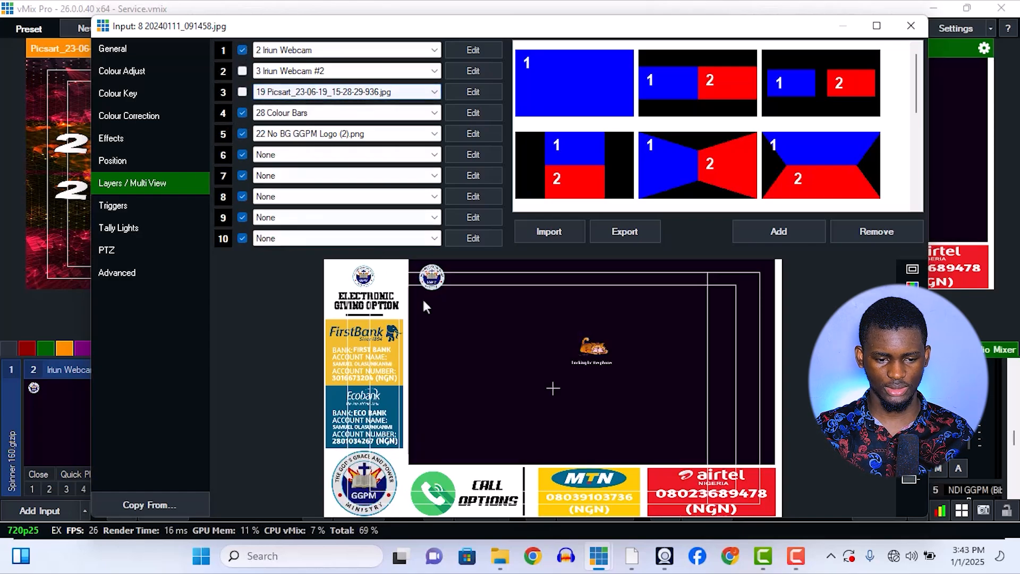
left_click(242, 73)
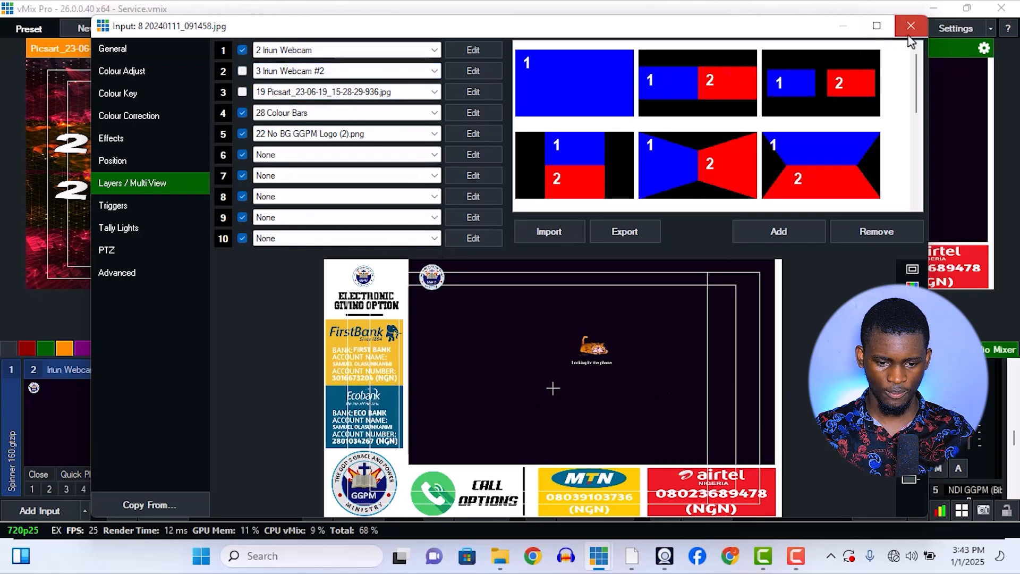
left_click(911, 25)
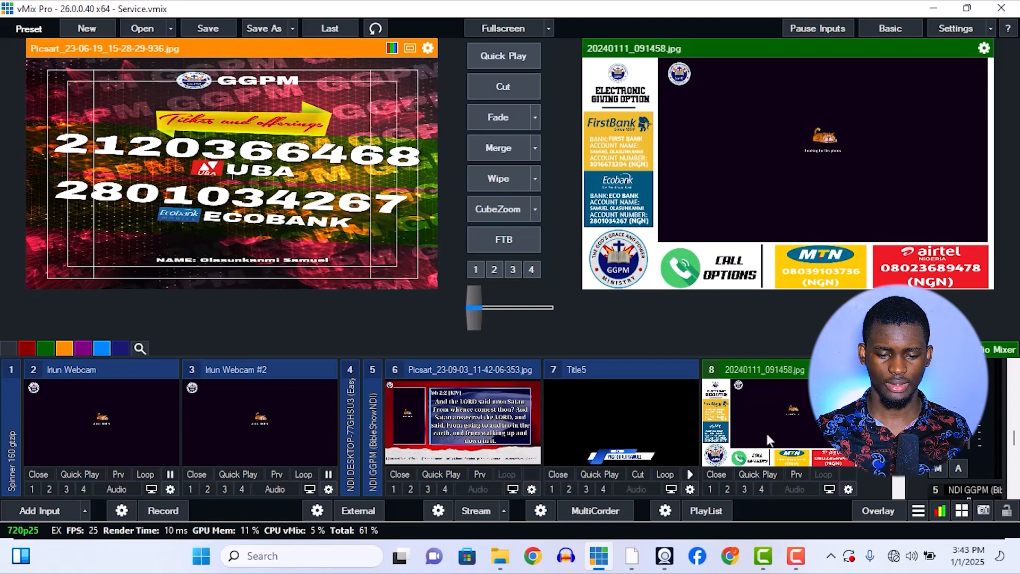
Reopen the settings of input 8 (20240111_091458.jpg) and examine its layer setup.
left_click(849, 489)
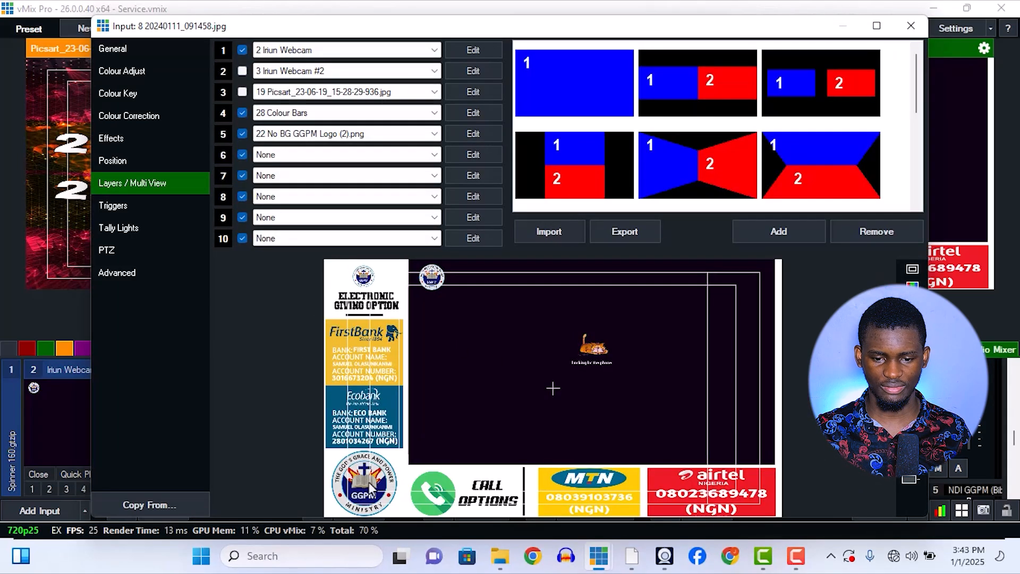
left_click(970, 311)
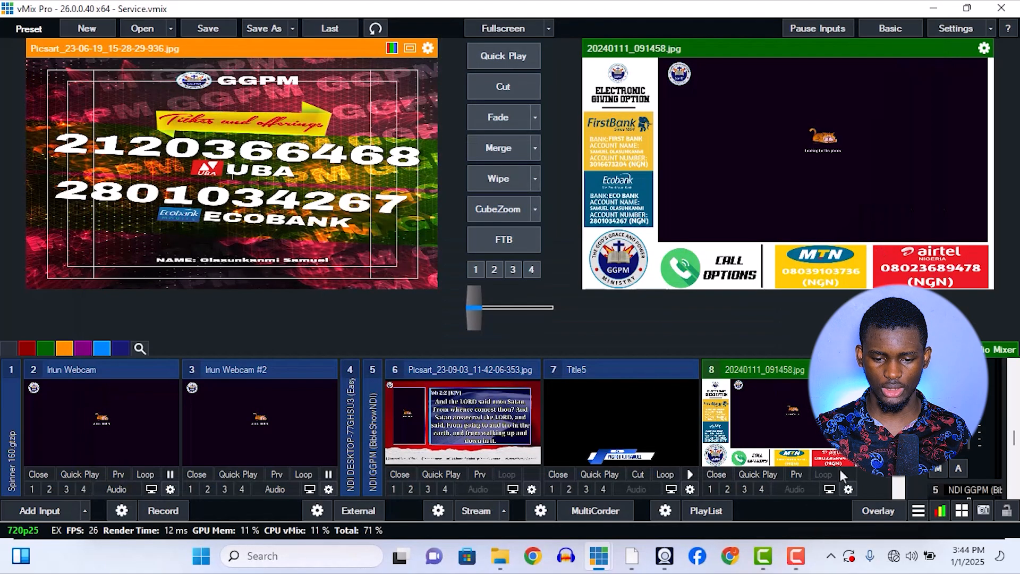
left_click(848, 489)
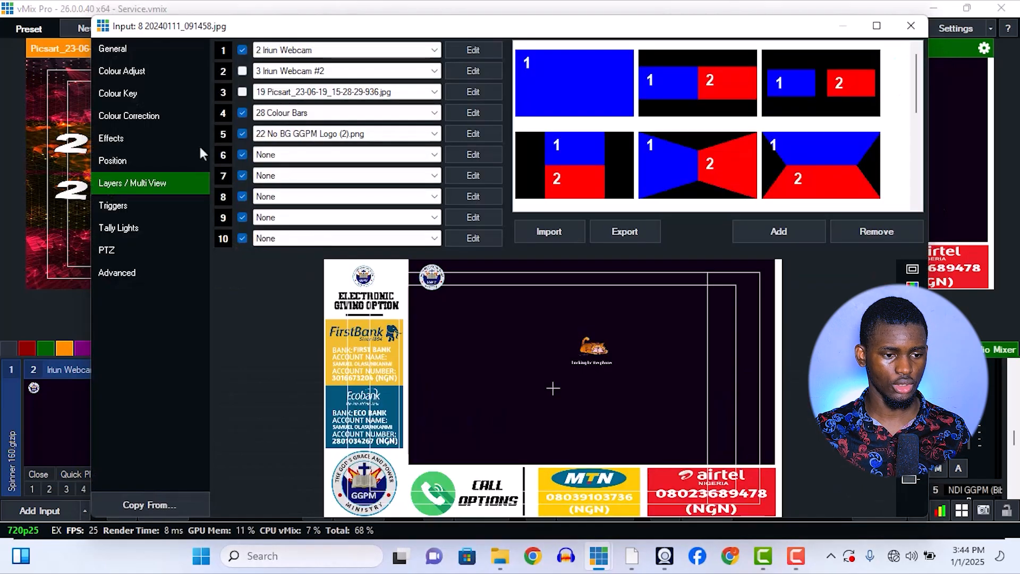
left_click(242, 50)
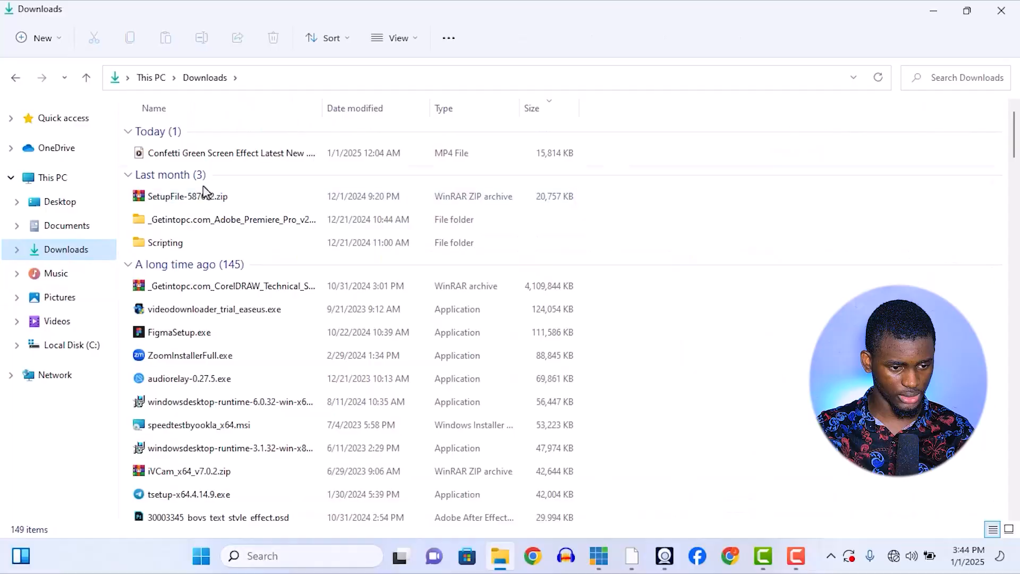
View Confetti Green Screen Effect Latest New .mp4 from Downloads in Media Player, muted, skipping through its confetti sections, and close the player.
left_click(215, 155)
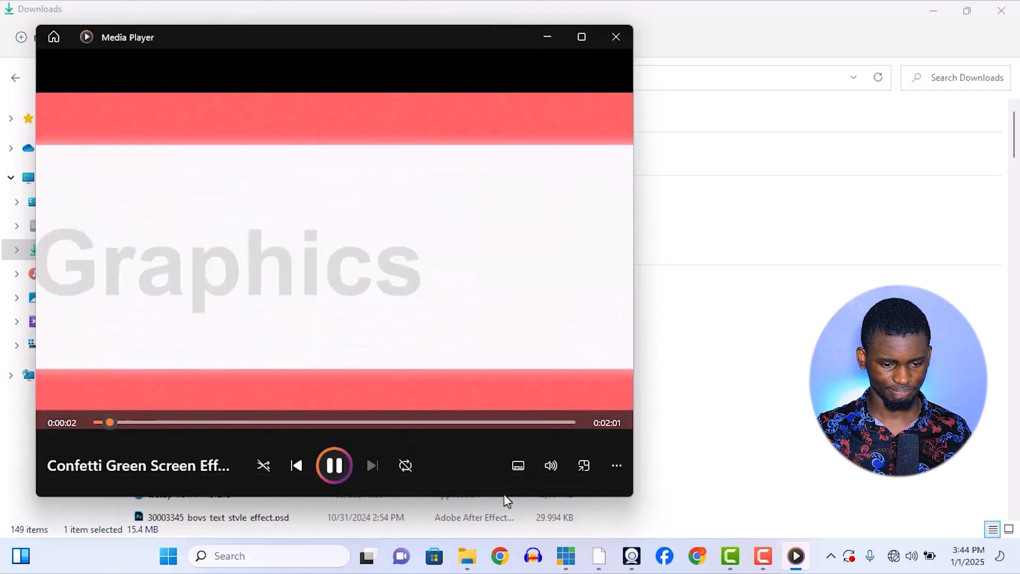
left_click(553, 465)
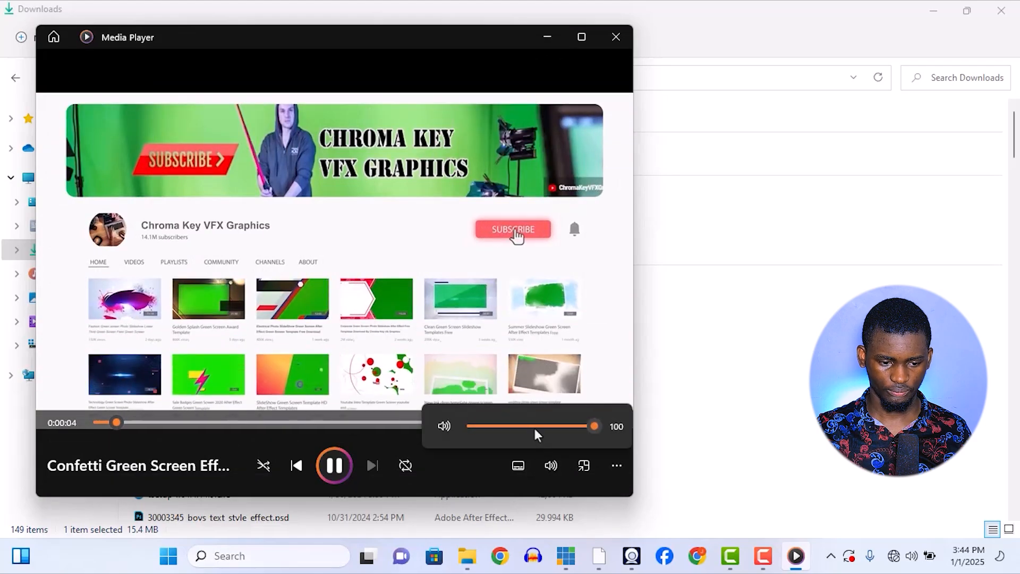
left_click_drag(537, 427, 415, 423)
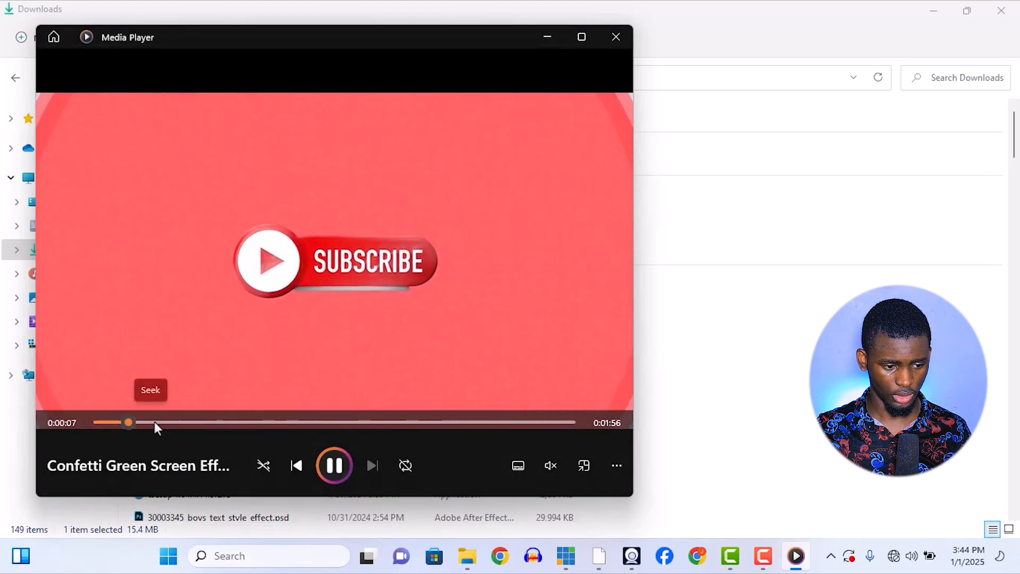
left_click(154, 422)
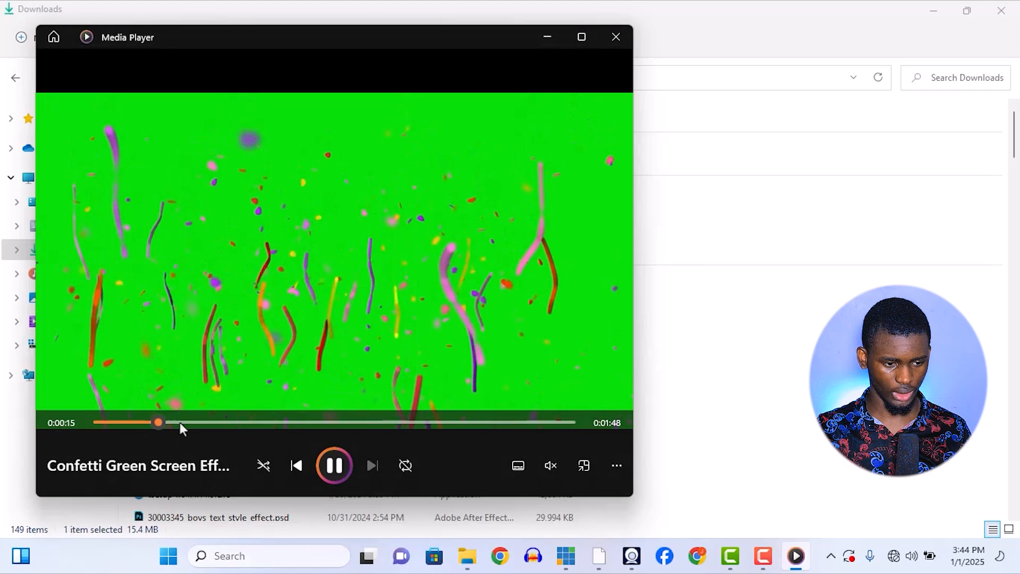
left_click(205, 422)
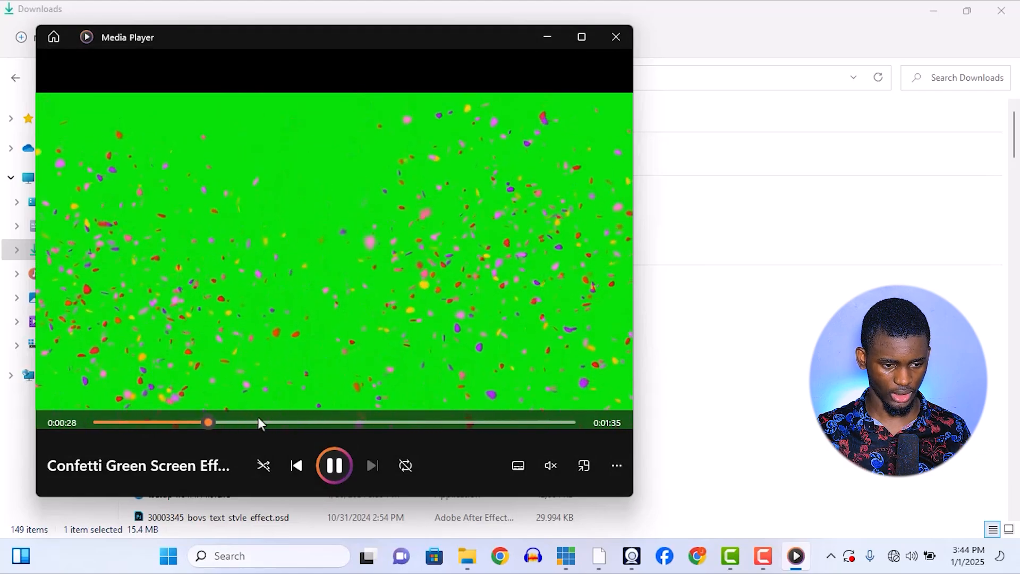
left_click(259, 422)
left_click(321, 422)
left_click(372, 422)
left_click(409, 422)
left_click(616, 36)
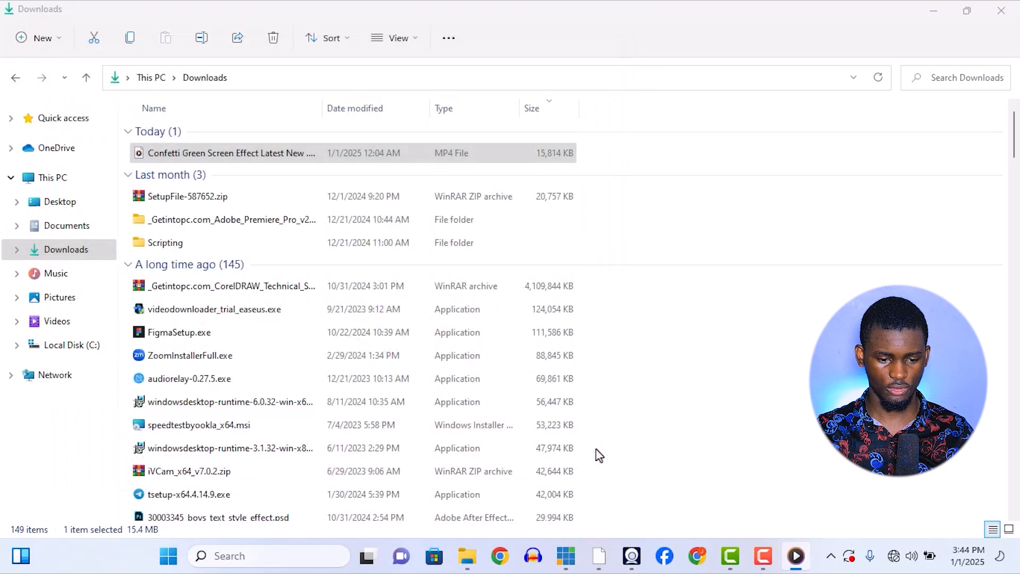
Switch to vMix, put input 29 (Confetti Green Screen Effect Latest New .mp4) in the preview and rewind it to 00:00:00.
left_click(599, 557)
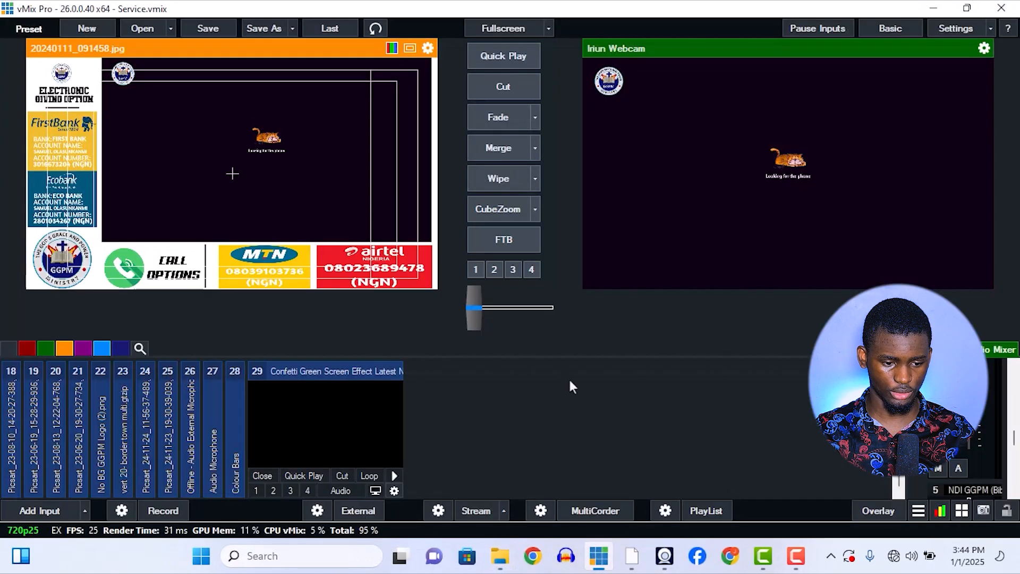
left_click(342, 429)
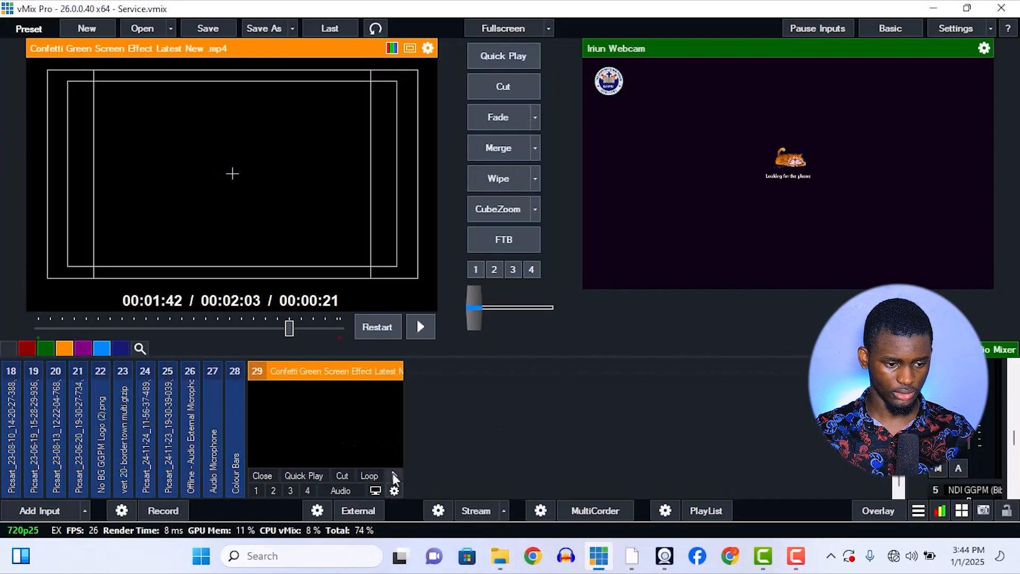
left_click_drag(289, 328, 38, 328)
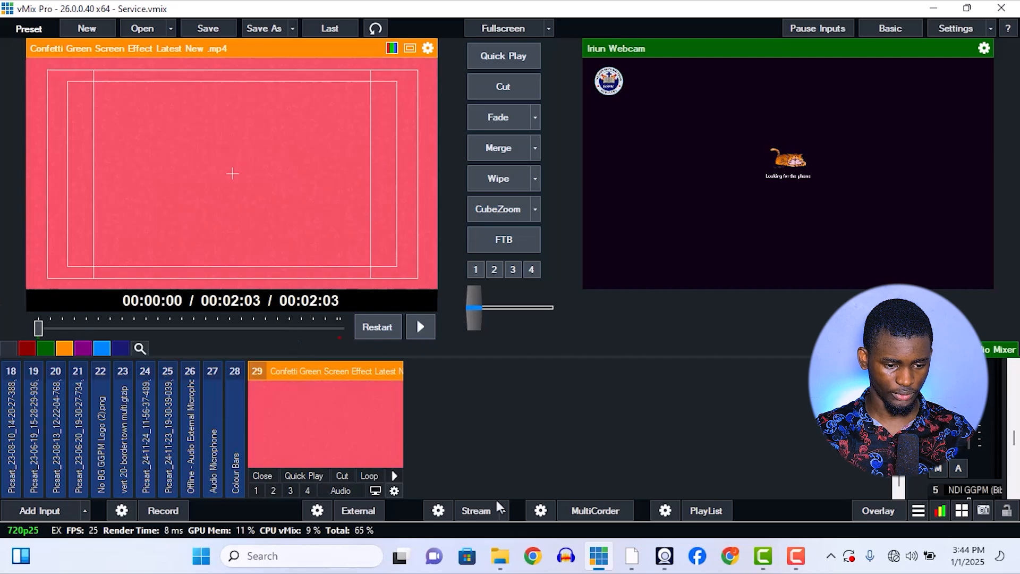
left_click(396, 490)
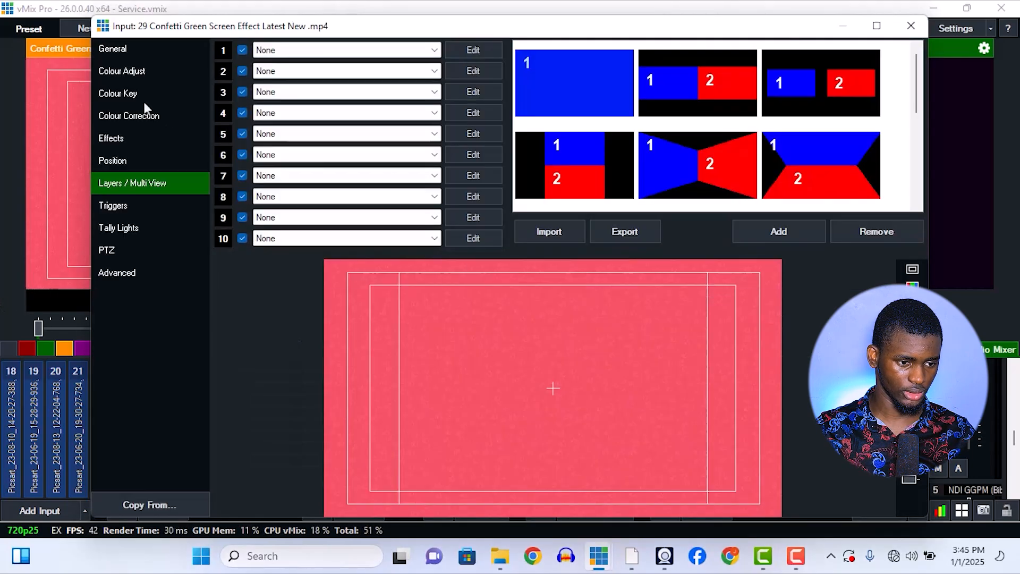
left_click(143, 93)
left_click(230, 70)
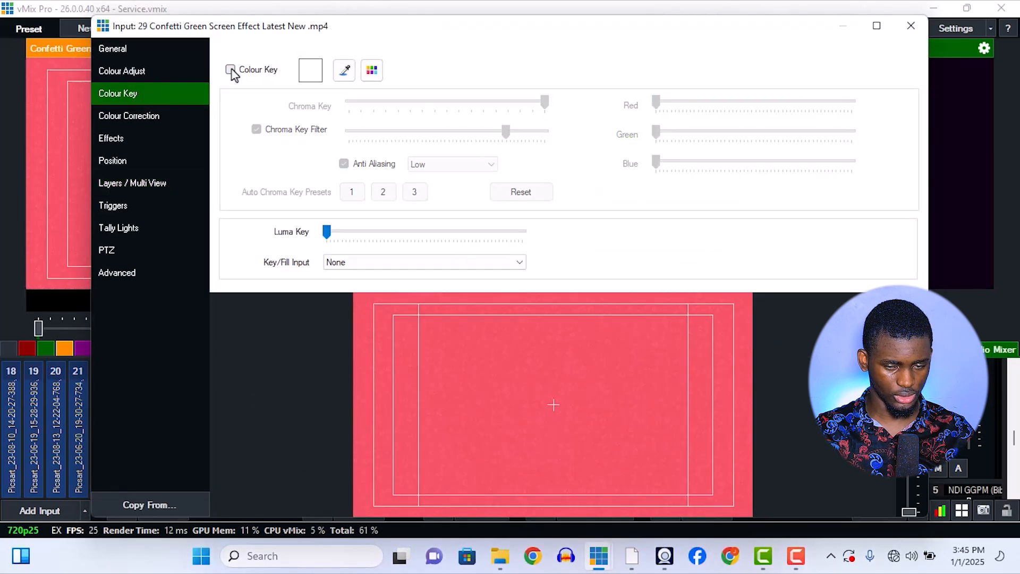
left_click(911, 26)
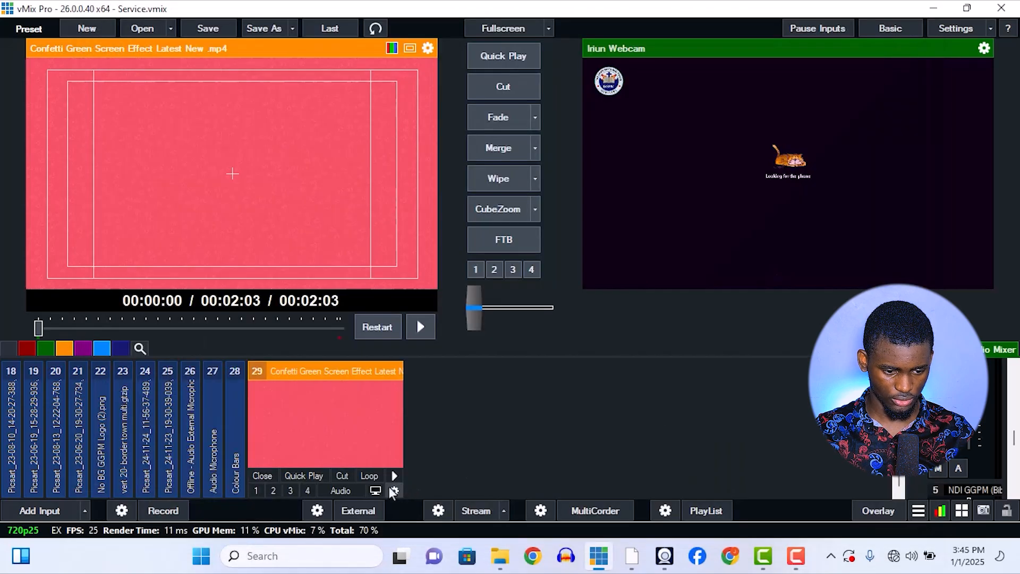
Play input 29 past its intro and pause it on the green-screen confetti at about 00:00:13.
left_click(395, 477)
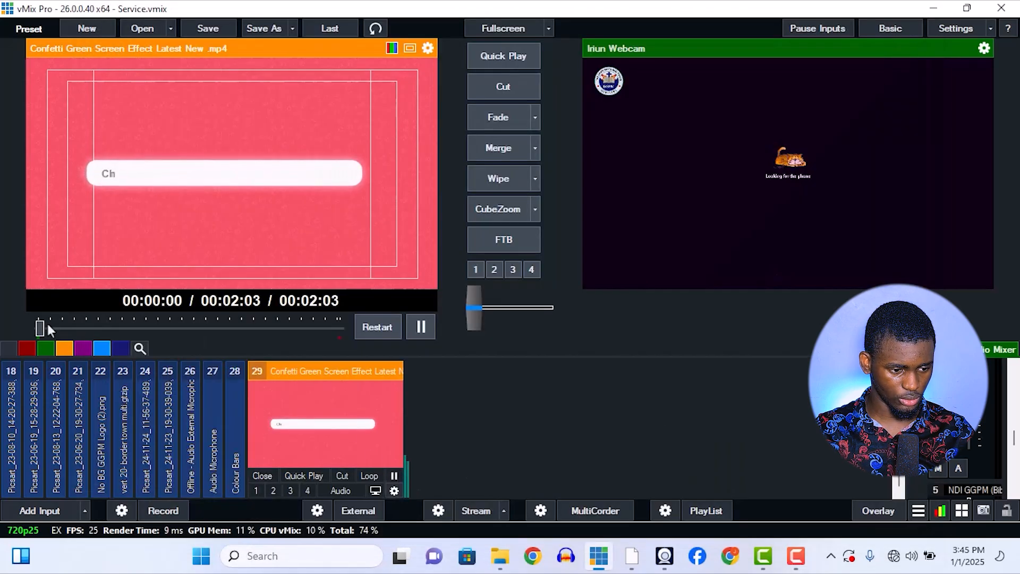
left_click(59, 325)
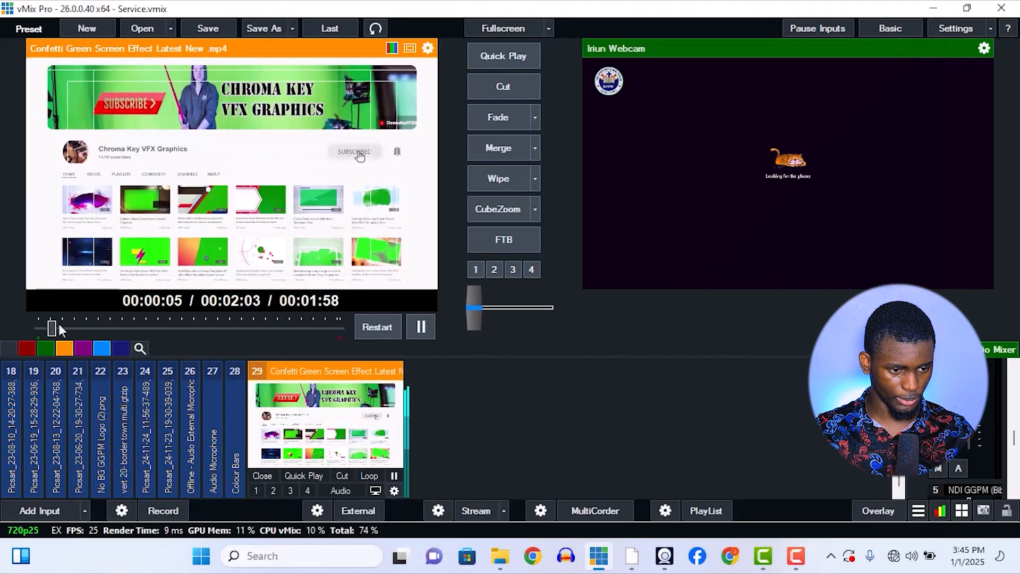
left_click_drag(58, 325, 75, 328)
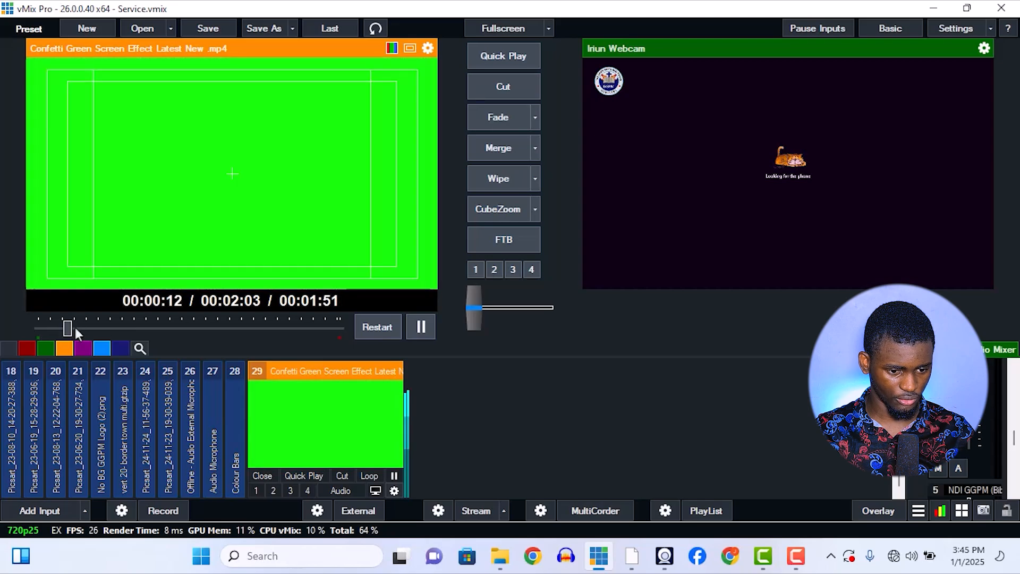
left_click(420, 327)
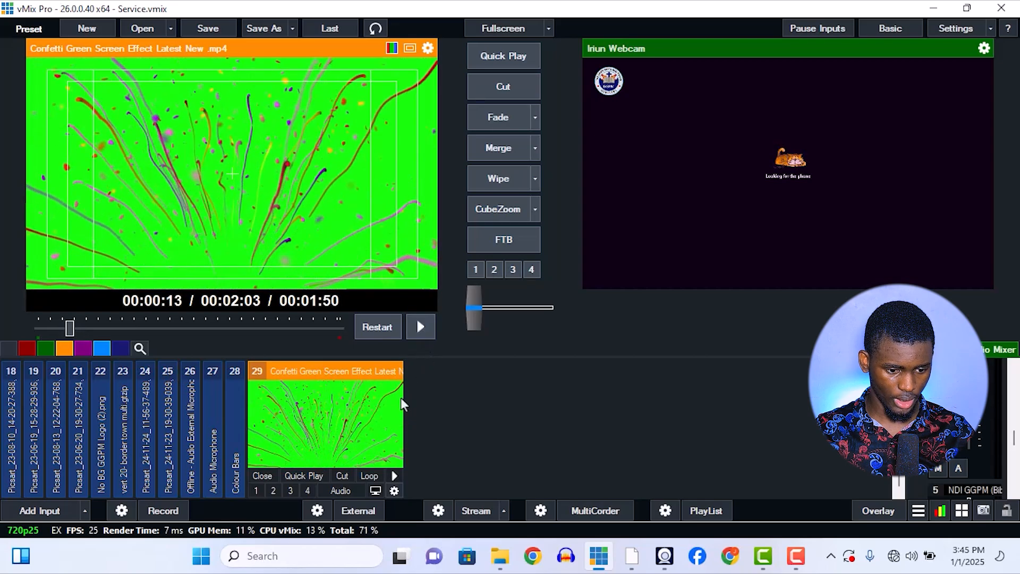
Key out the green background of input 29 with the auto colour key and chroma key preset 2, and close its settings.
left_click(395, 486)
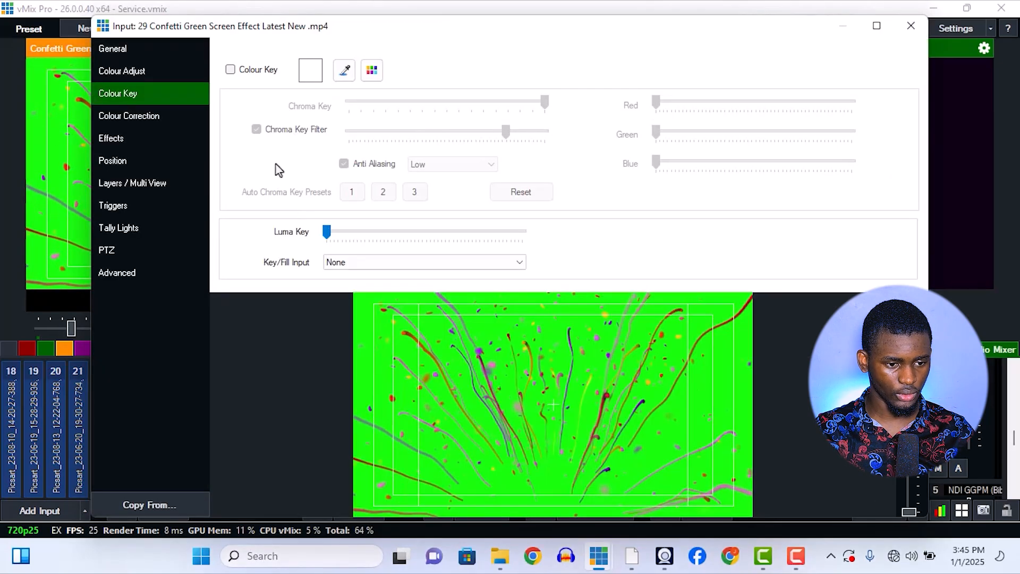
left_click(344, 71)
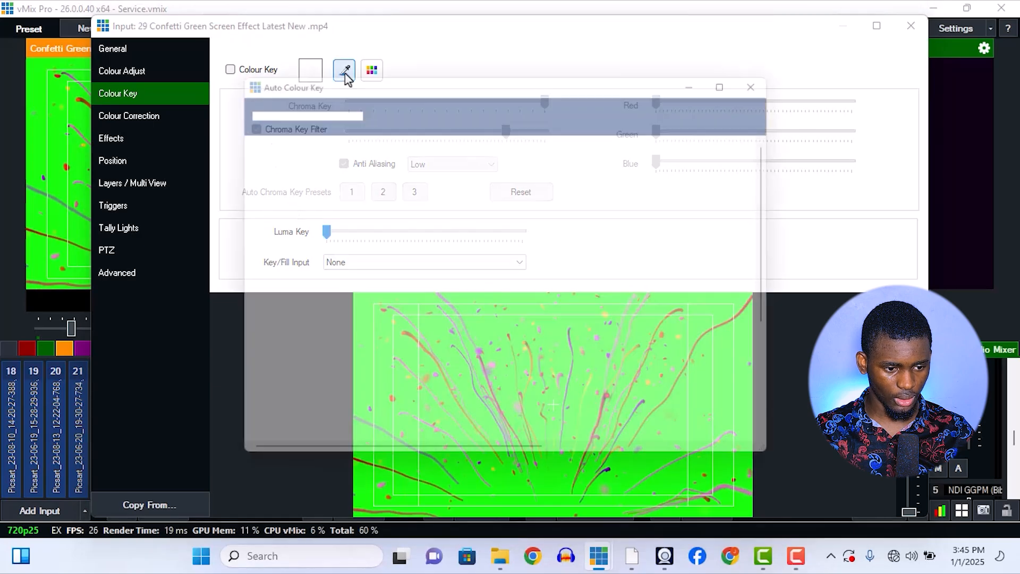
left_click(235, 185)
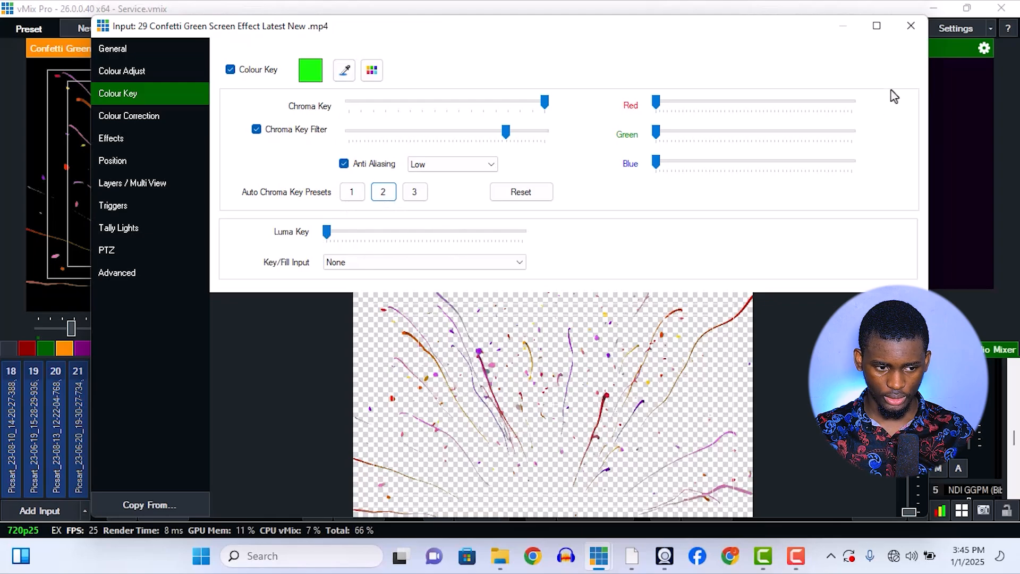
left_click(911, 25)
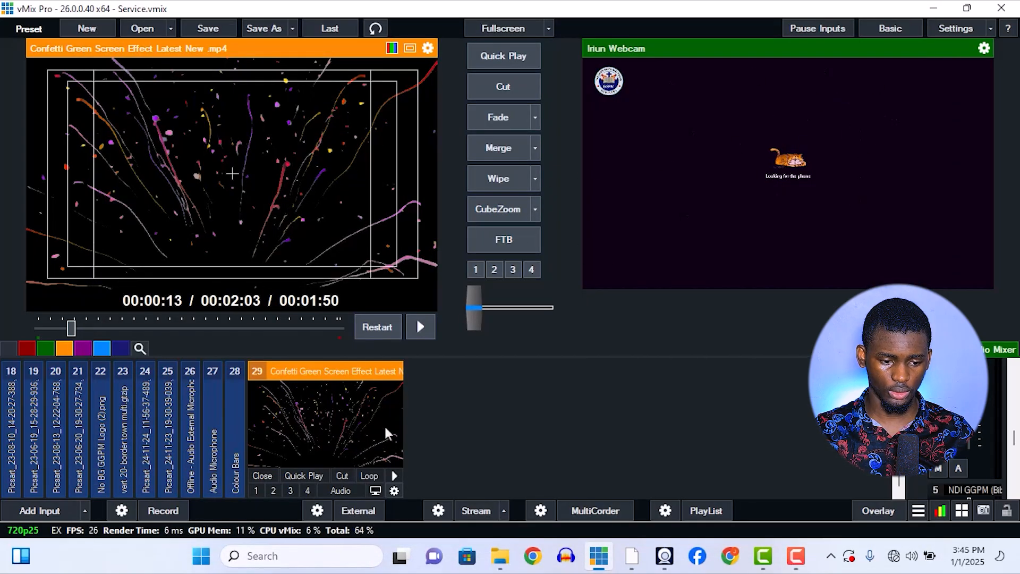
Play the keyed confetti video, show it over the webcam output on overlay channel 2, and take the overlay off again.
left_click(394, 475)
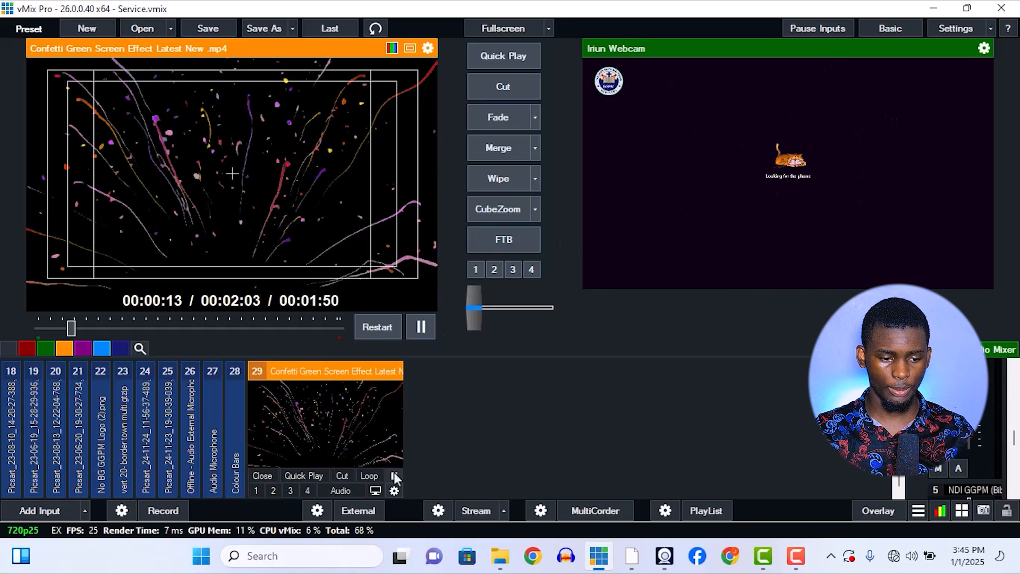
left_click(275, 489)
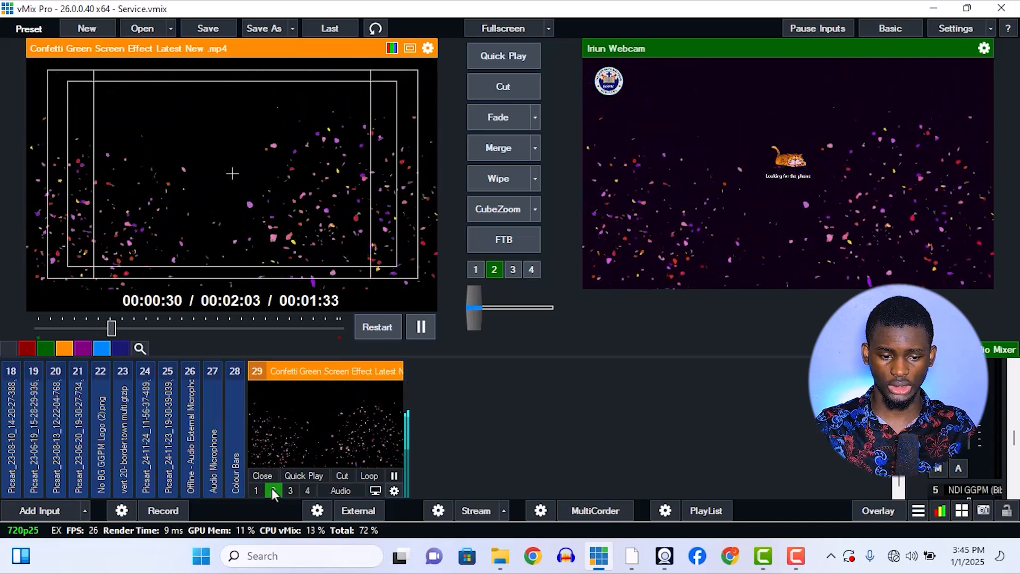
left_click(272, 490)
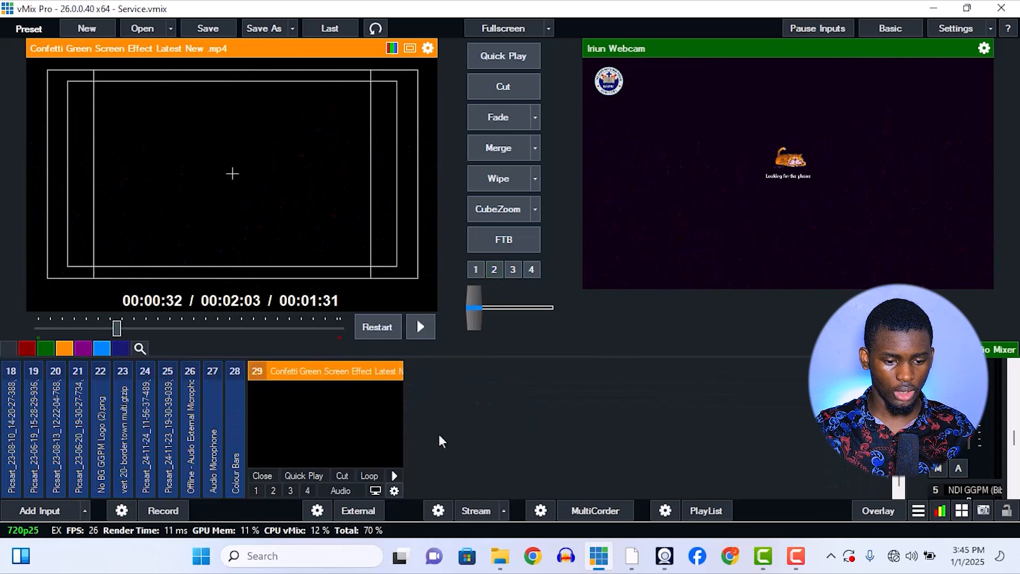
Add Picsart_24-11-23_19-30-39-039.jpg from the Pictures folder in File Explorer to vMix as a new input and quick-play it to the output.
left_click(500, 565)
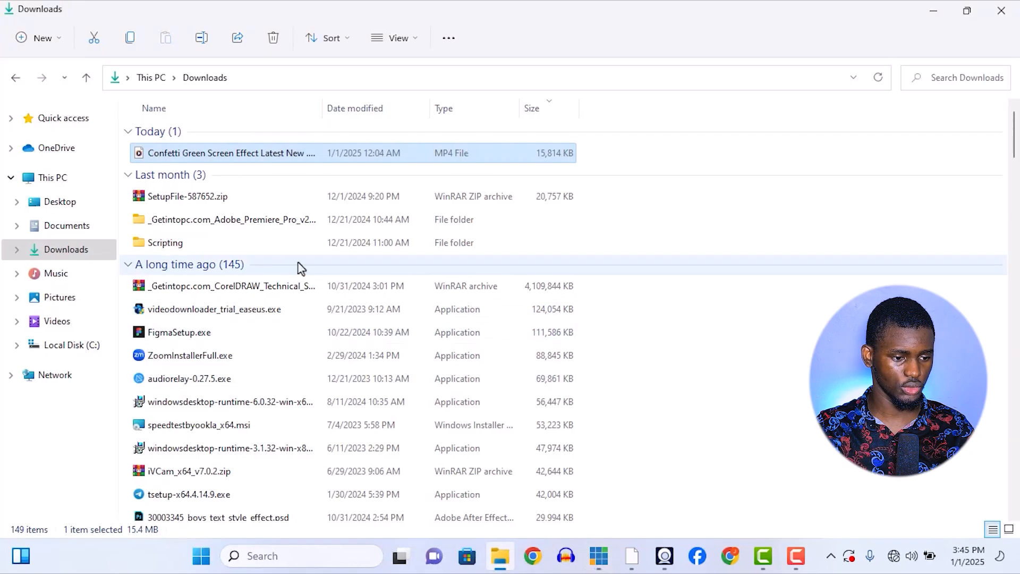
left_click(59, 297)
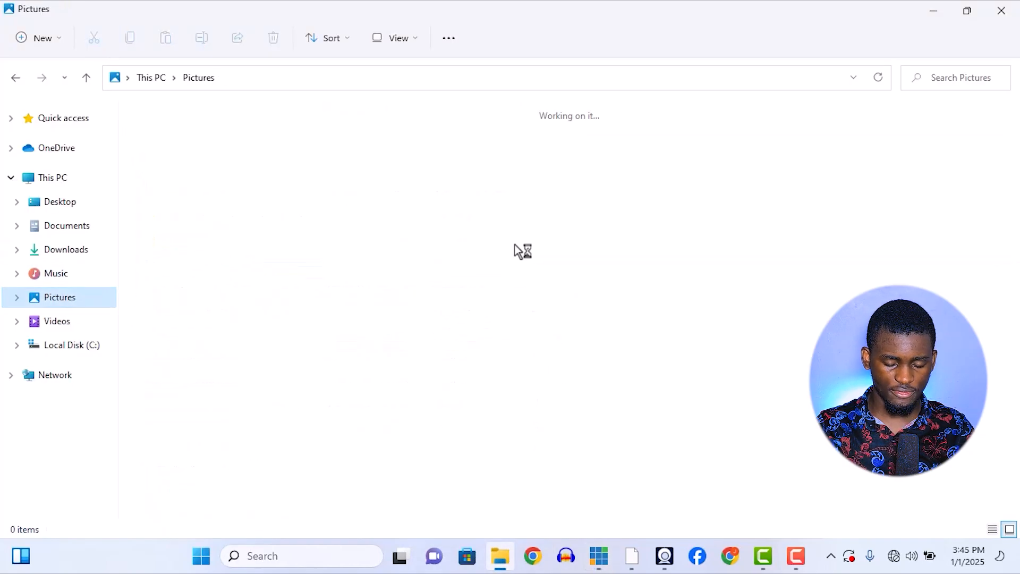
left_click(652, 260)
left_click_drag(653, 260, 563, 418)
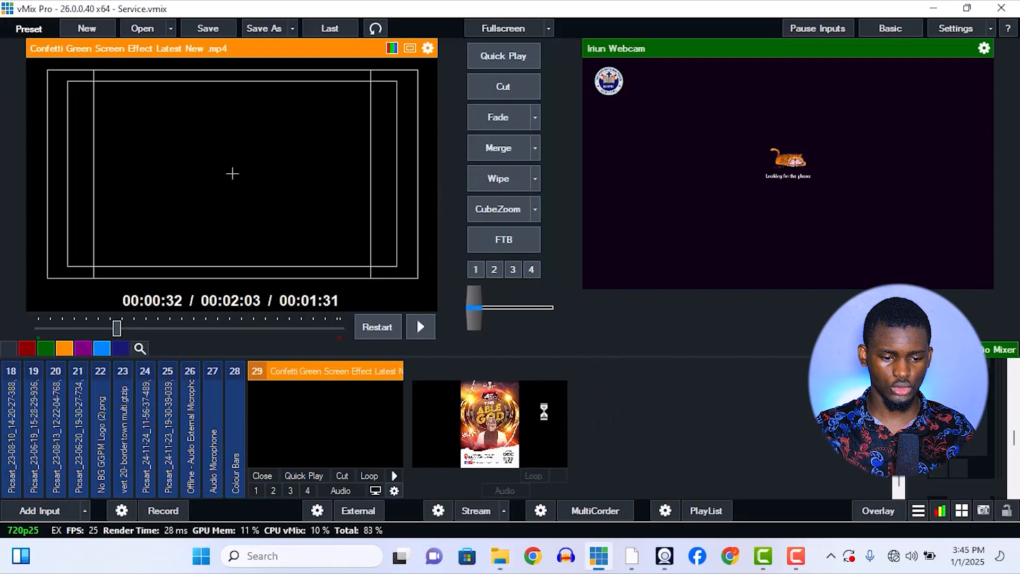
left_click(469, 476)
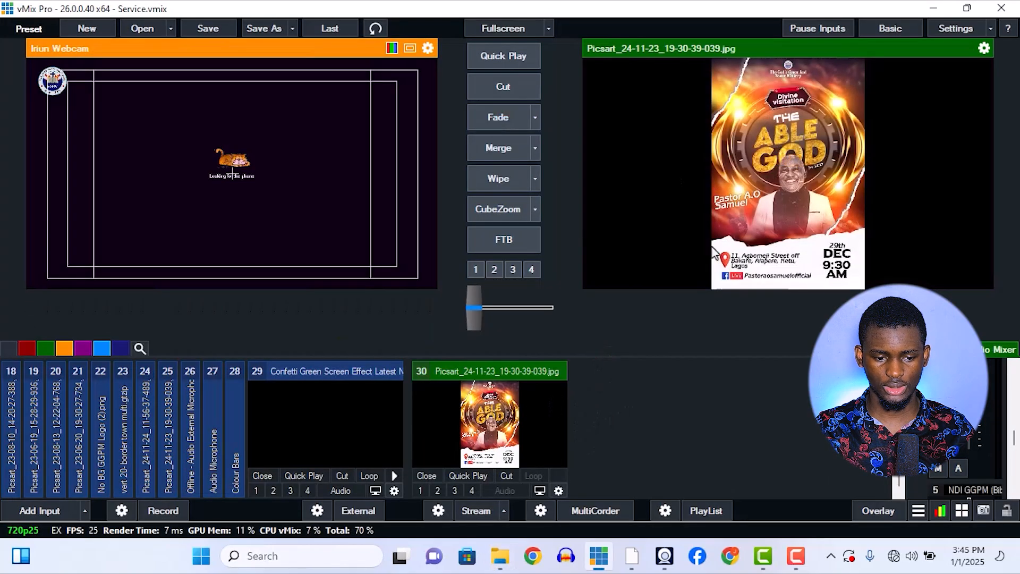
Preview flyer input 30 and stretch its Main position horizontally to a Zoom X of about 2.707.
left_click(510, 392)
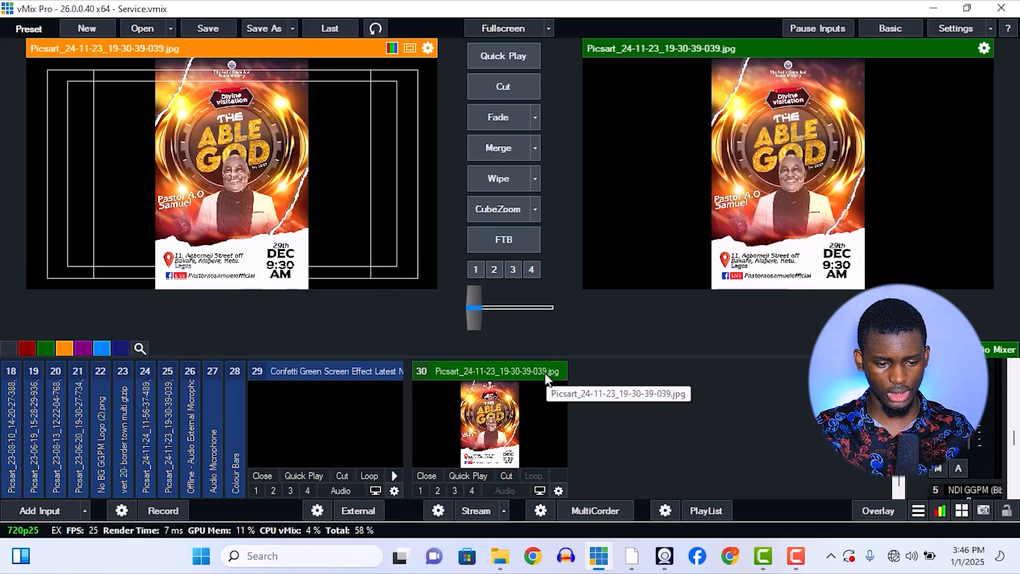
left_click(559, 490)
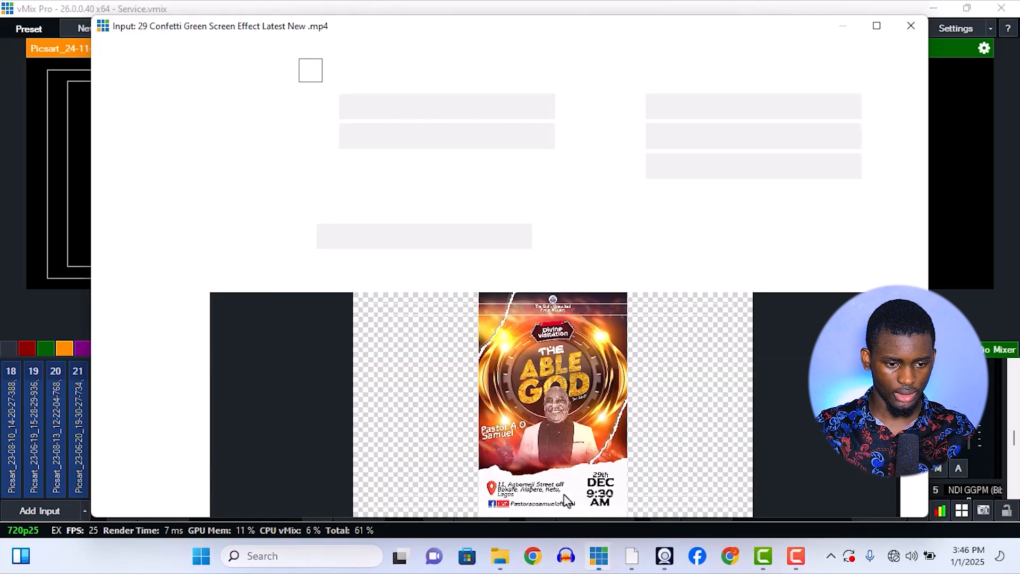
left_click(137, 162)
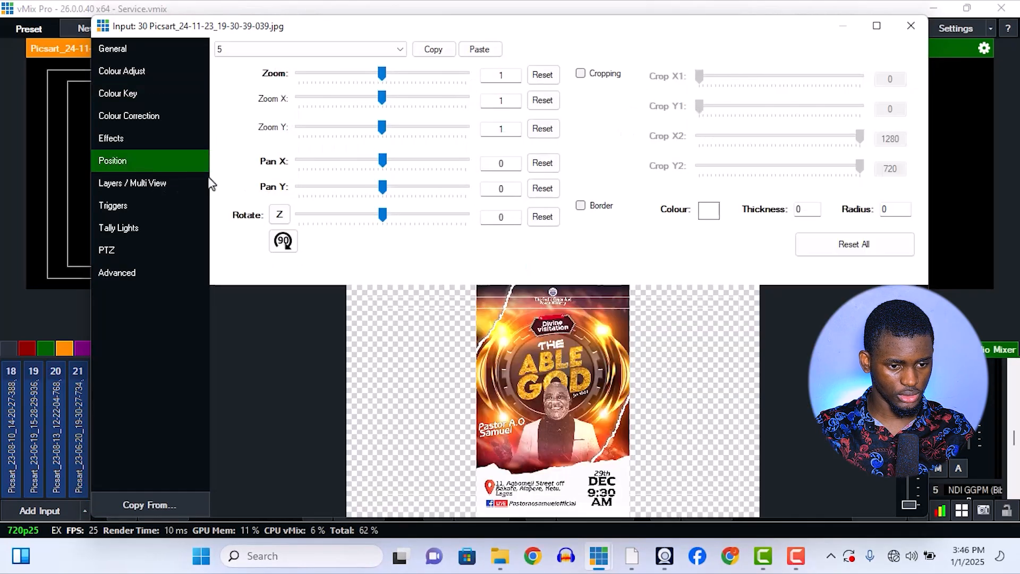
left_click(383, 49)
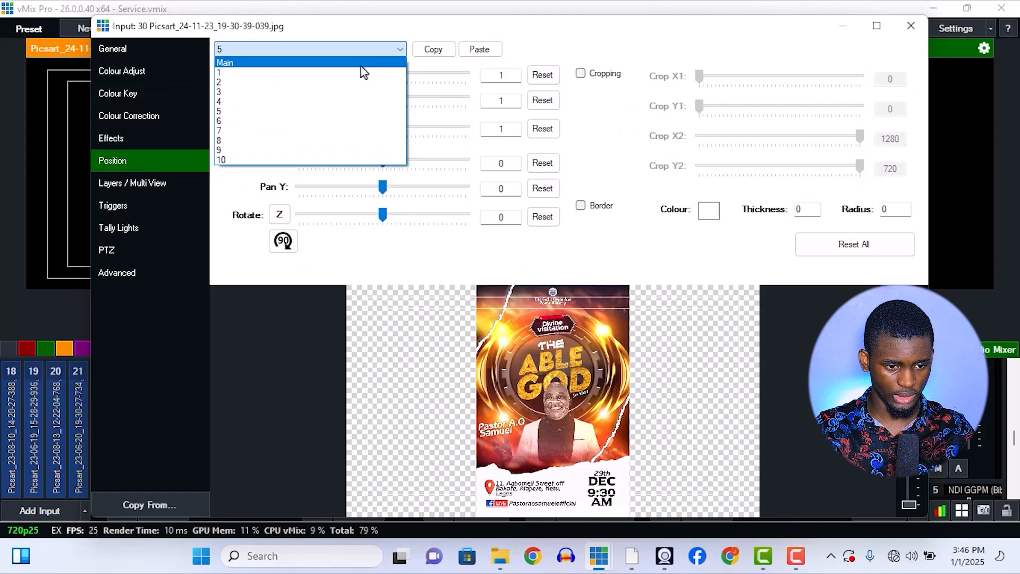
left_click(361, 62)
left_click_drag(381, 101, 422, 128)
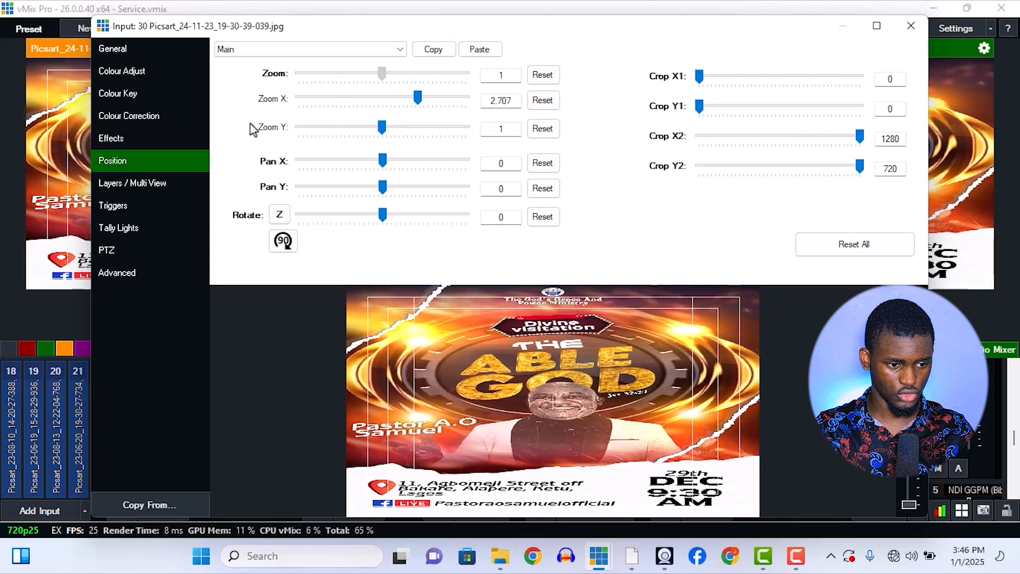
Add a Gaussian Blur effect with a strength of about 0.55 to flyer input 30 and close its settings.
left_click(134, 138)
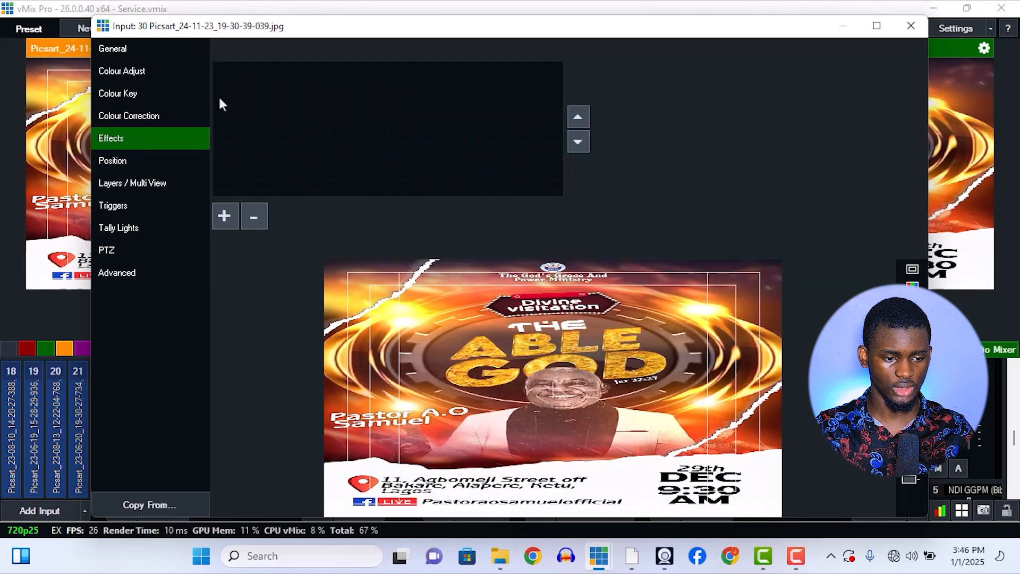
left_click(235, 213)
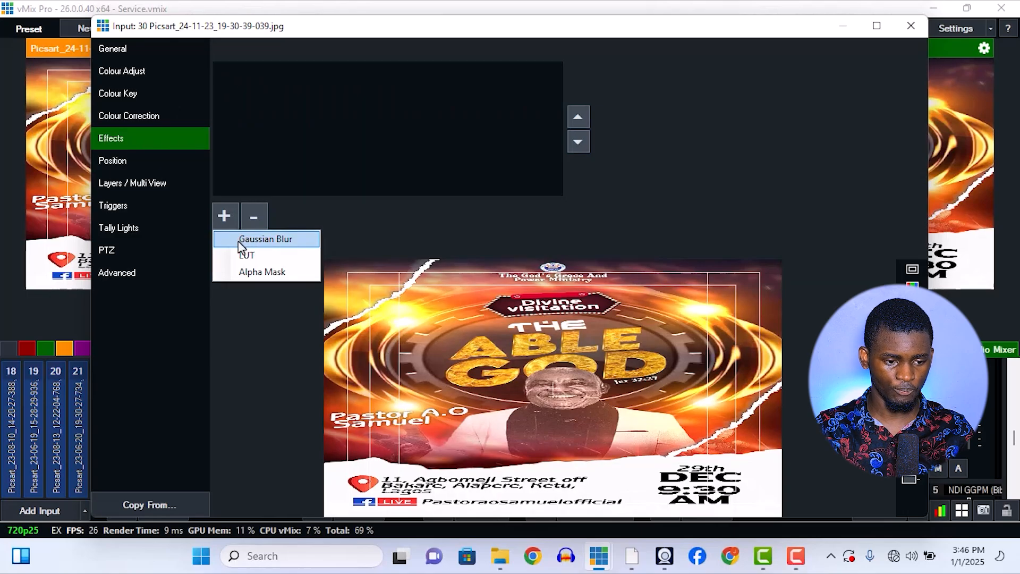
left_click(294, 240)
left_click_drag(668, 104, 784, 106)
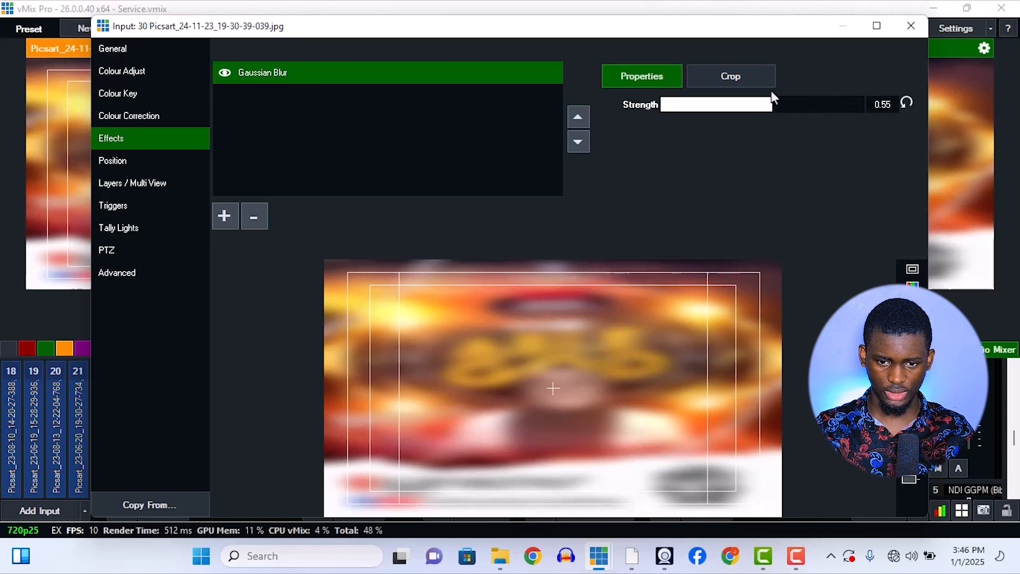
left_click(921, 31)
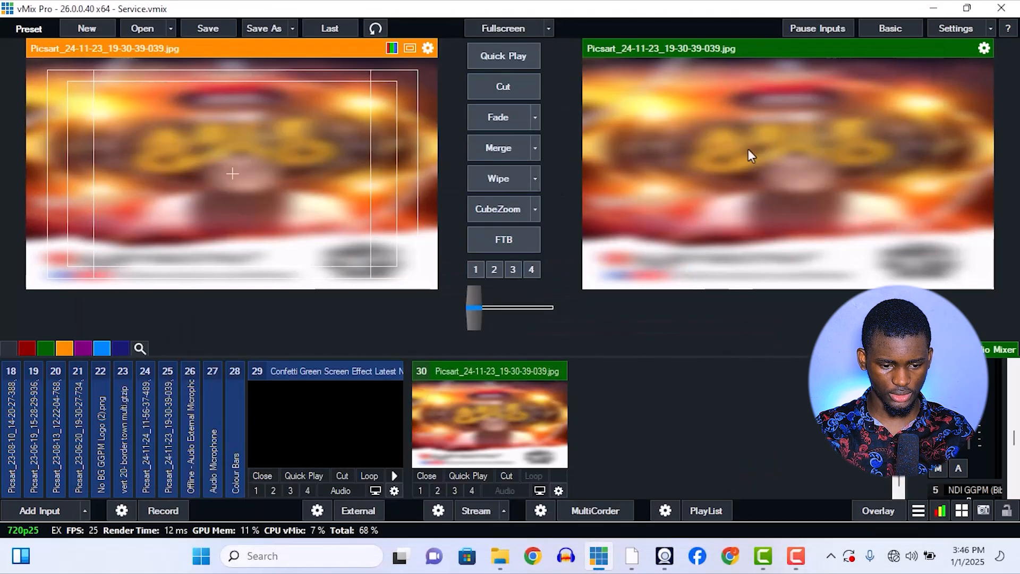
Add Picsart_24-11-23_19-30-39-039.jpg from File Explorer again as a separate input, collapse it, and add a Colour input.
left_click(500, 556)
left_click_drag(666, 277, 648, 433)
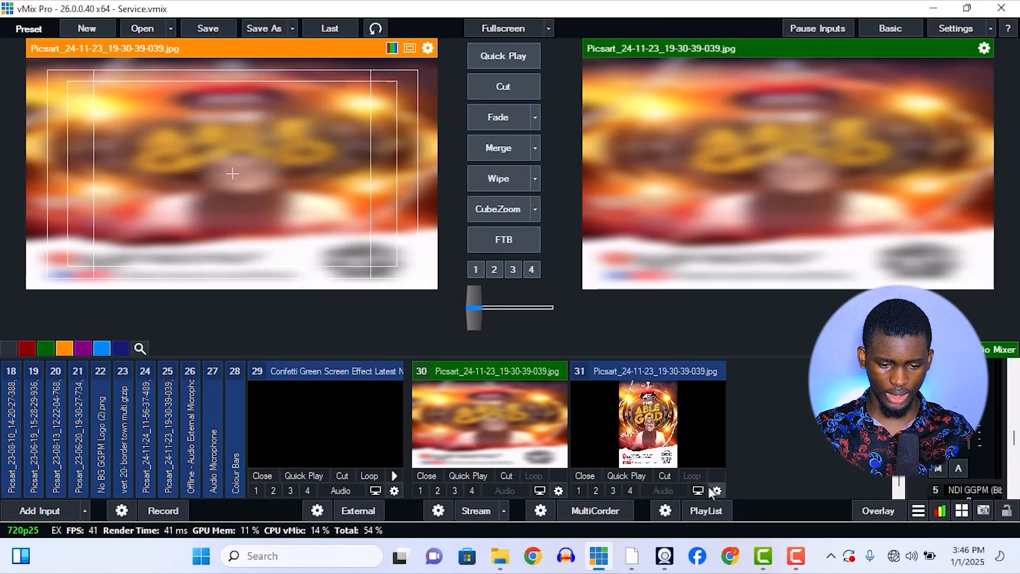
left_click(646, 367)
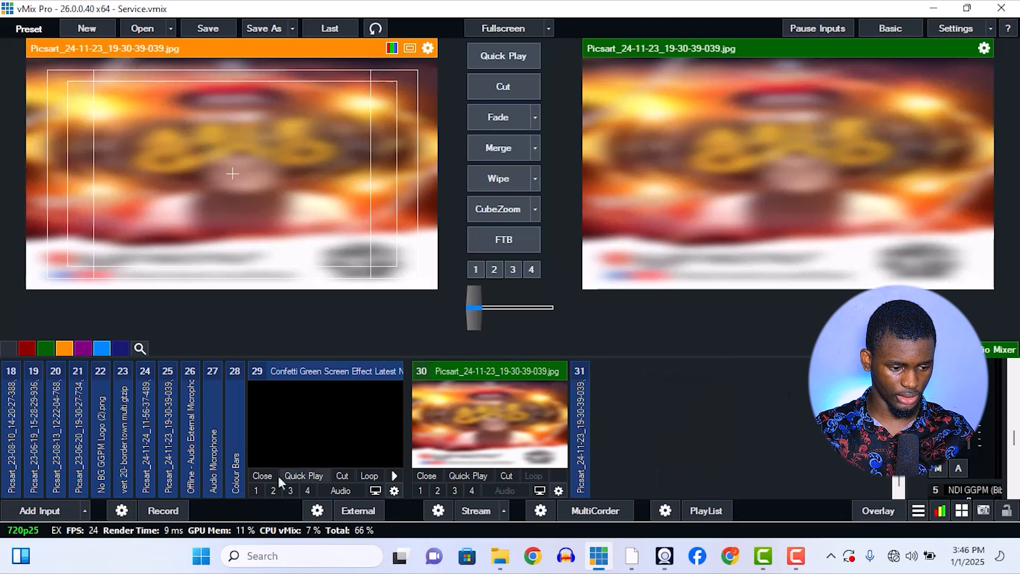
left_click(87, 512)
left_click(47, 281)
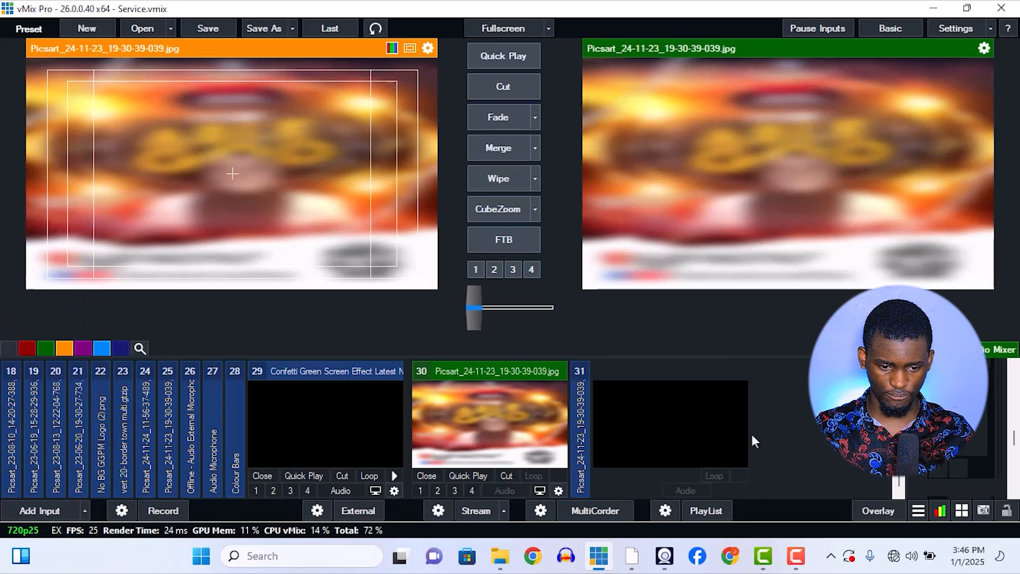
Set the Colour input's layer 1 to blurred flyer input 30 and layer 2 to sharp flyer input 31, and close its settings.
left_click(738, 489)
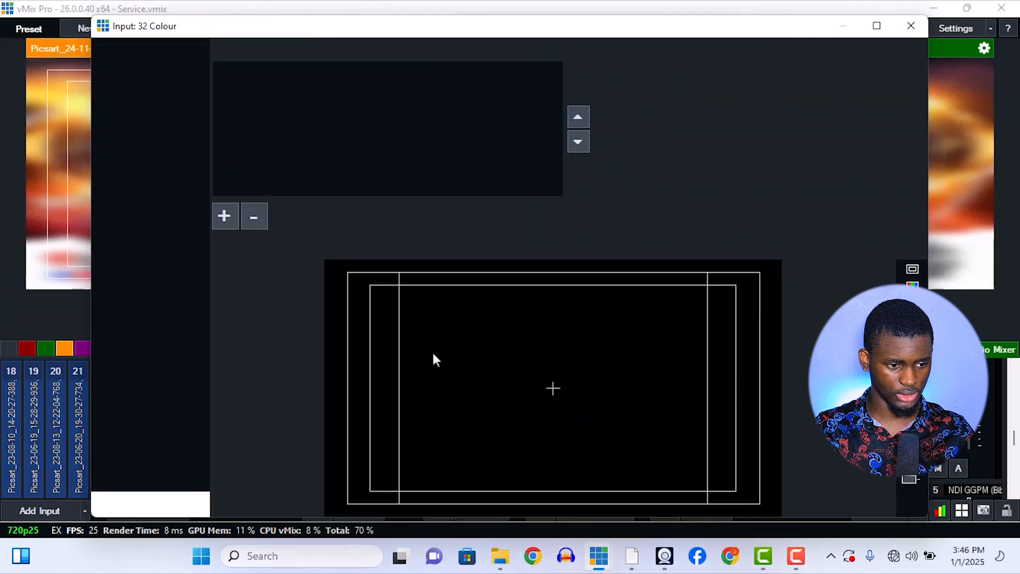
left_click(158, 176)
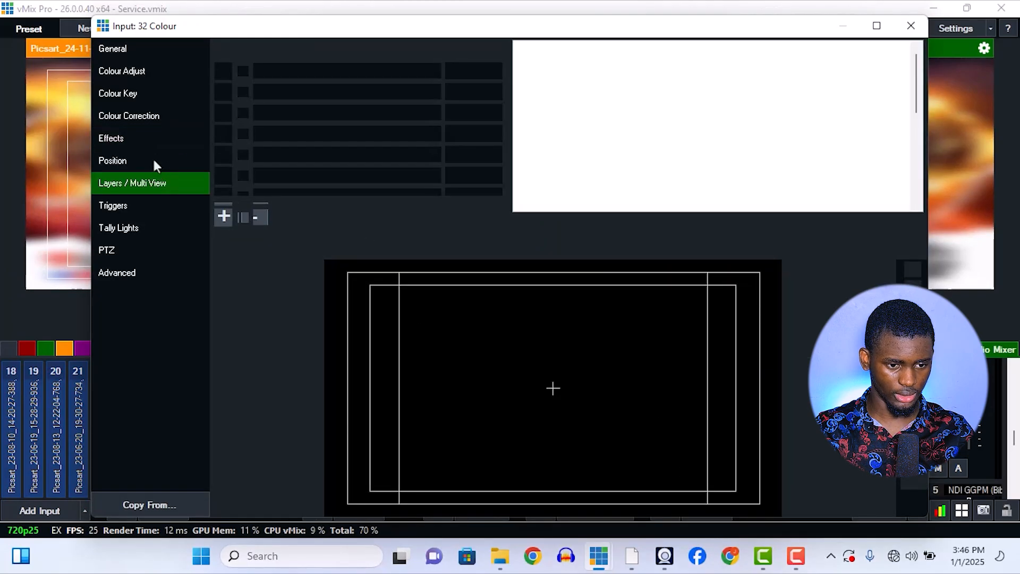
left_click(413, 50)
scroll(319, 298, "down", 1)
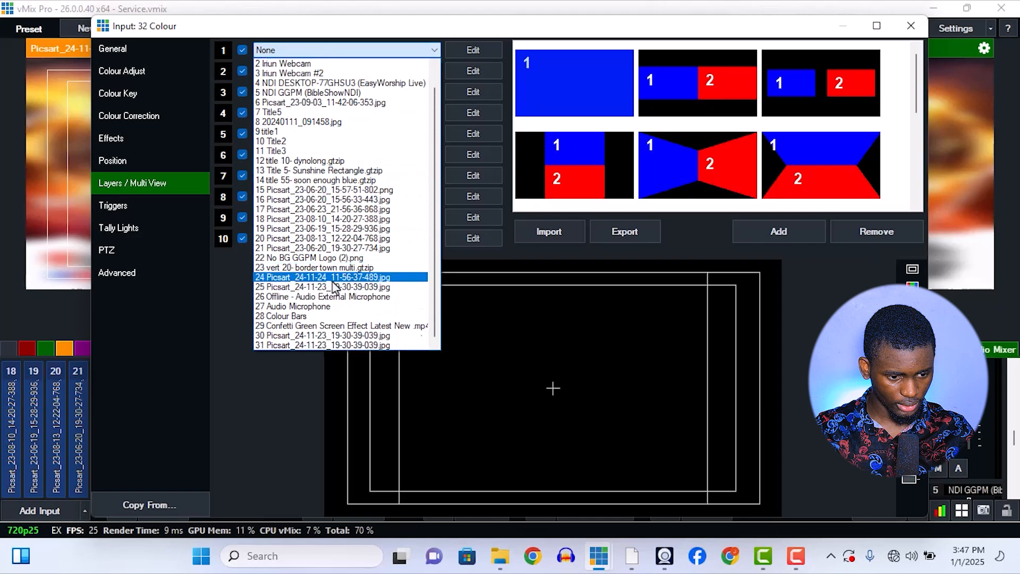
left_click(308, 336)
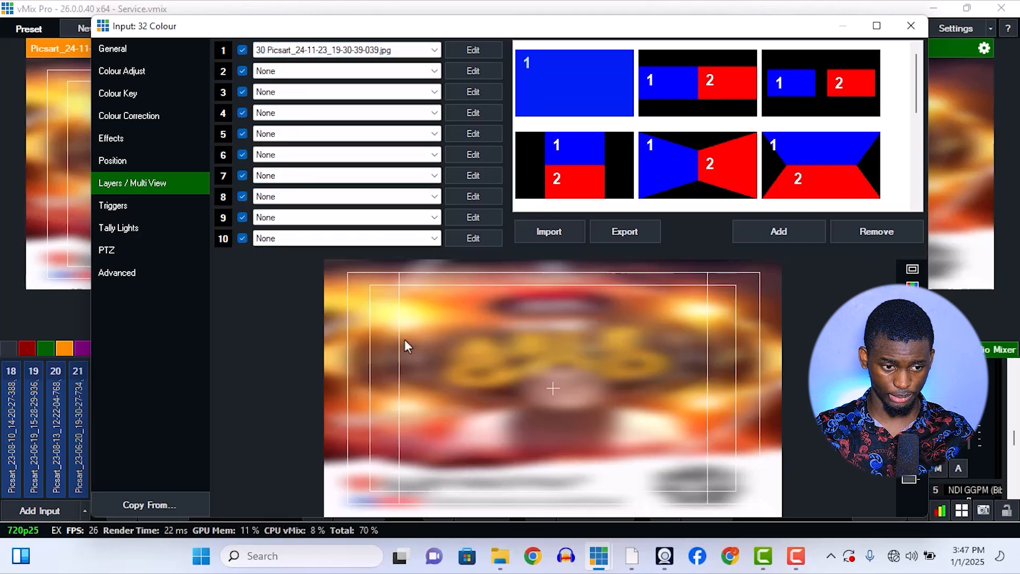
left_click(348, 71)
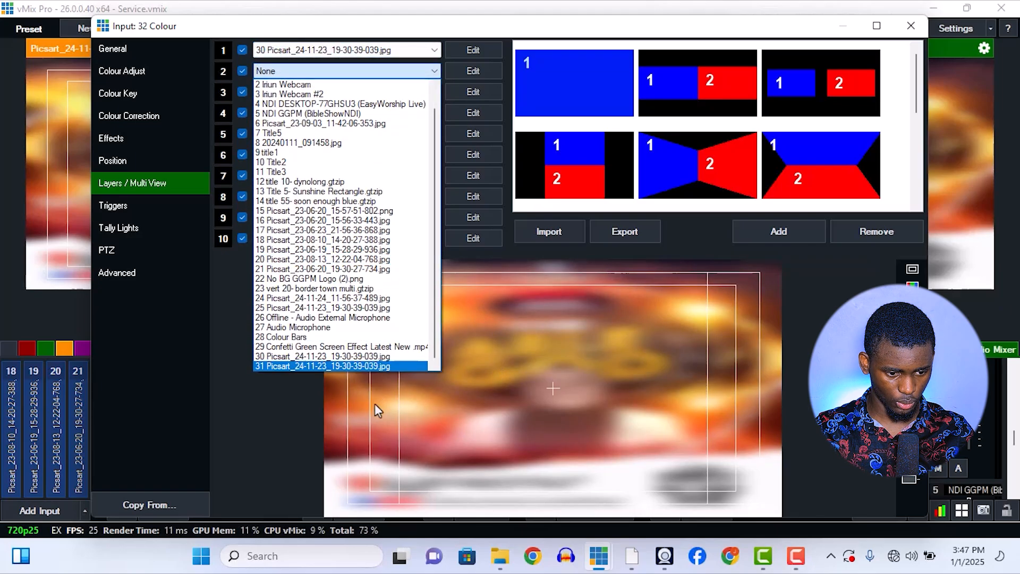
left_click(355, 366)
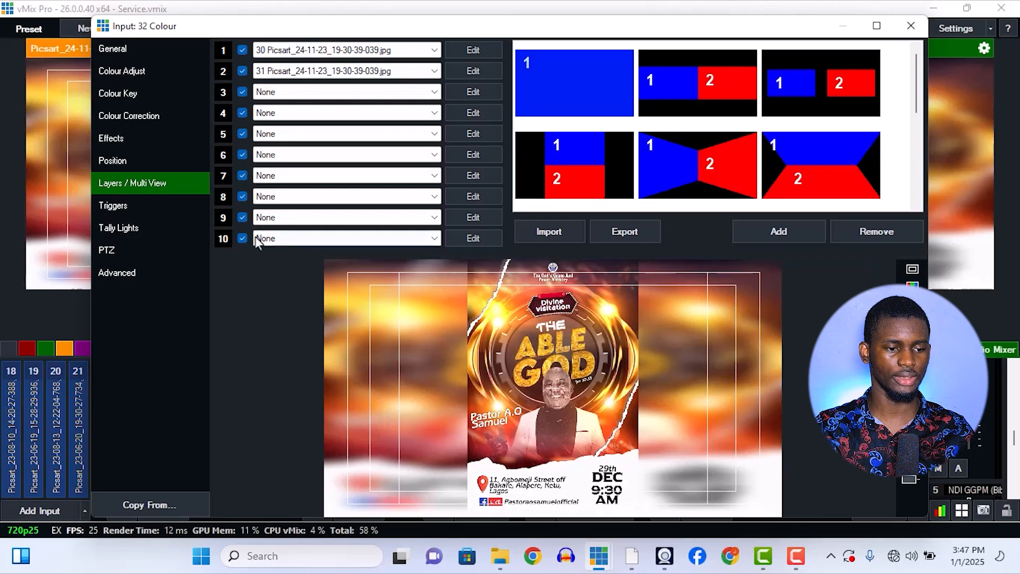
left_click(911, 25)
Quick-play the plain flyer, input 31, and replace it on the output with the layered Colour input.
left_click(587, 408)
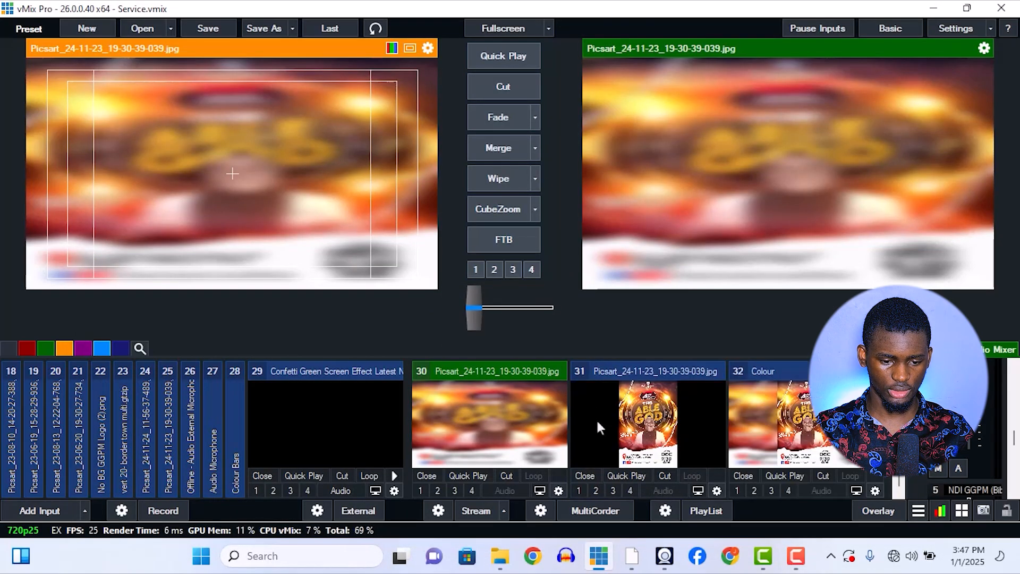
left_click(636, 474)
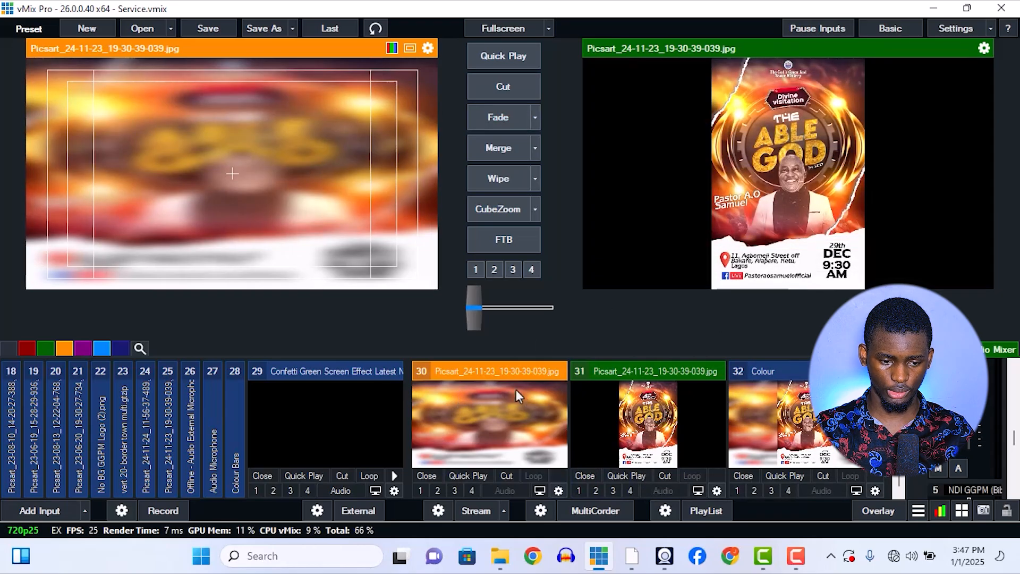
left_click(505, 375)
left_click(483, 371)
left_click(522, 463)
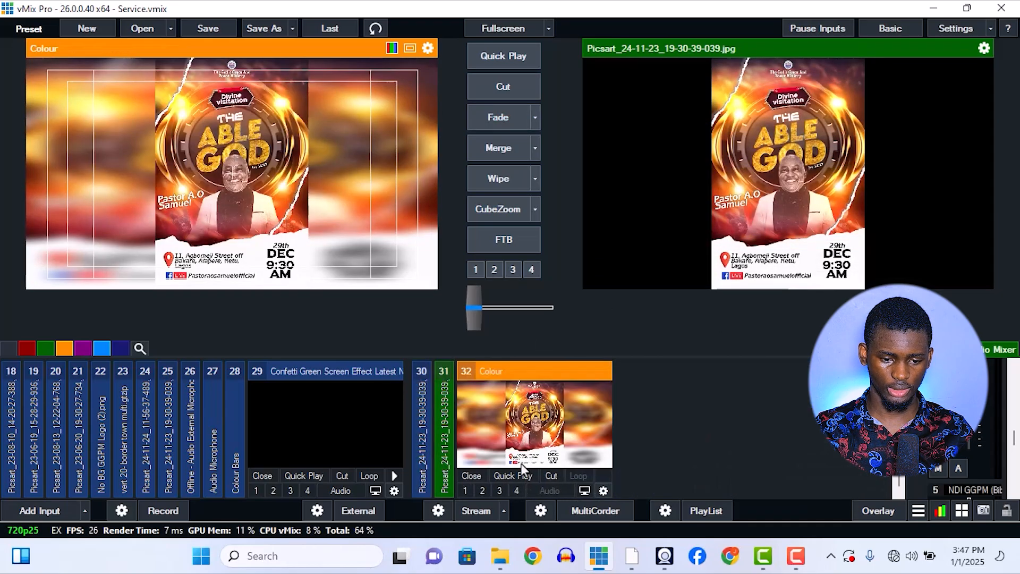
left_click(521, 476)
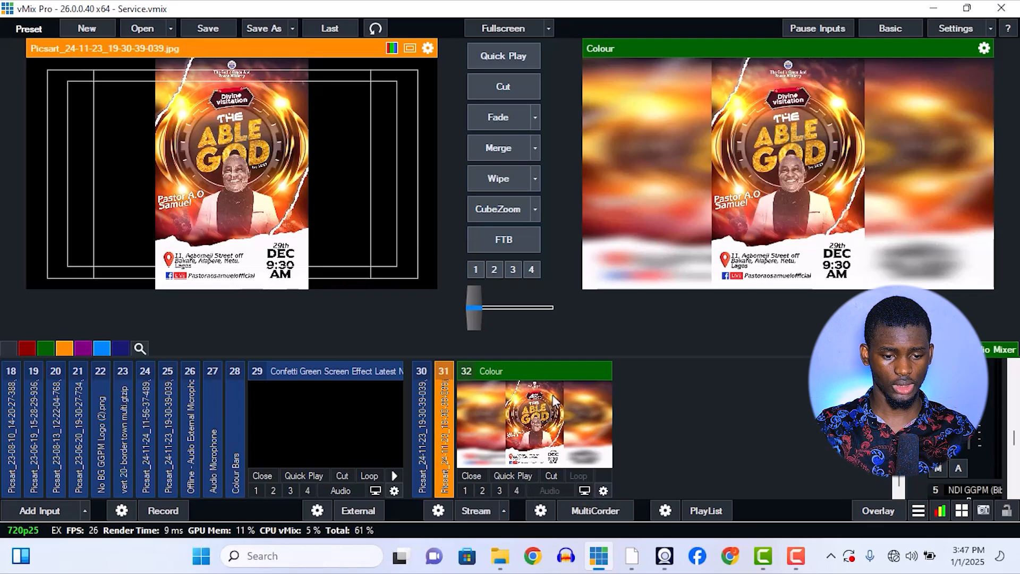
Collapse the Colour input and expand the flyer inputs 16 and 17 in the input list.
left_click(541, 374)
scroll(521, 366, "up", 1)
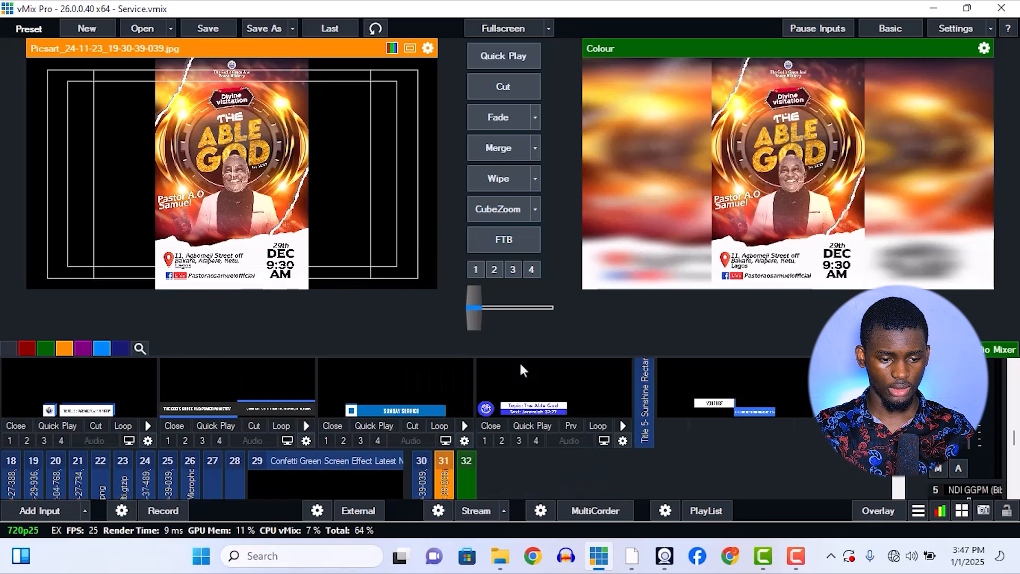
scroll(519, 361, "up", 2)
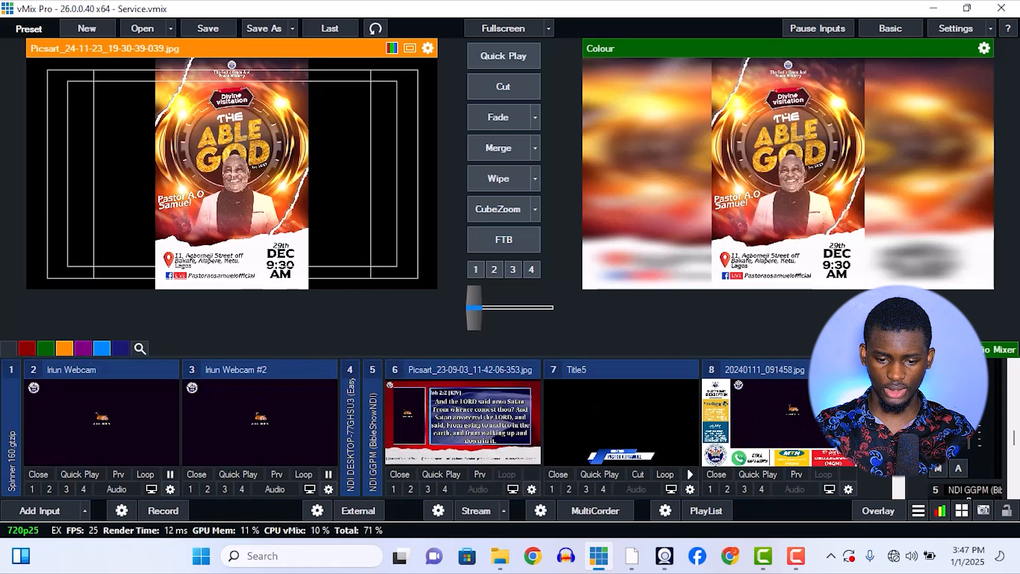
scroll(404, 425, "down", 1)
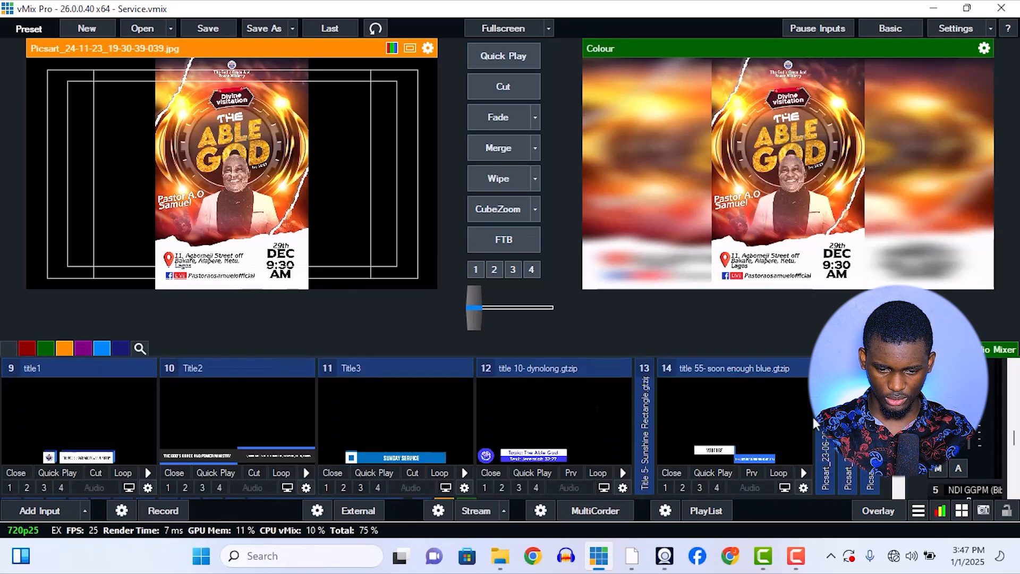
scroll(404, 425, "down", 1)
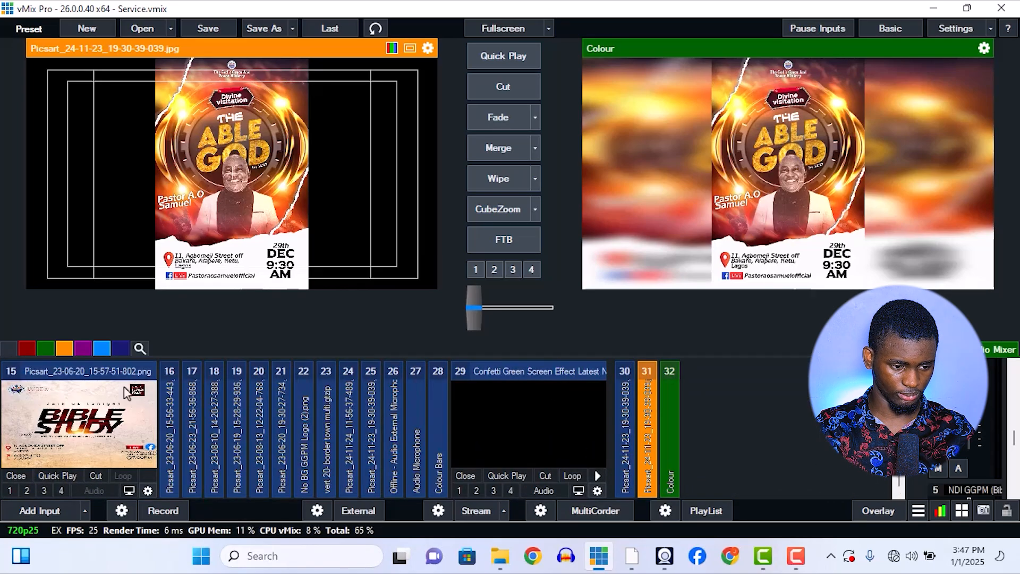
left_click(174, 390)
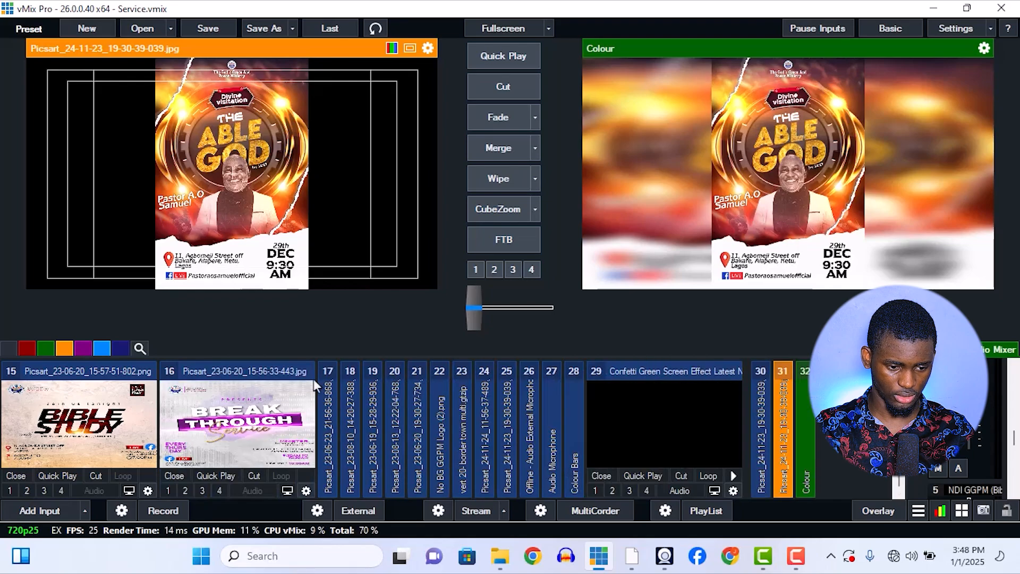
left_click(331, 384)
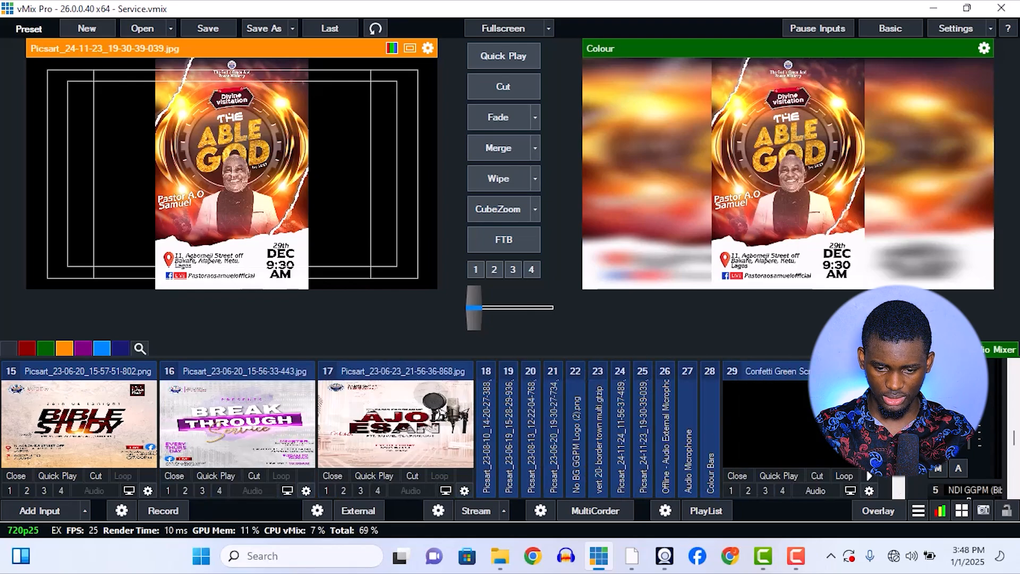
Bring the Bible-verse layout, input 6, to the output and show the expanded Title 5- Sunshine Rectangle on overlay channel 2.
scroll(776, 420, "up", 1)
left_click(646, 374)
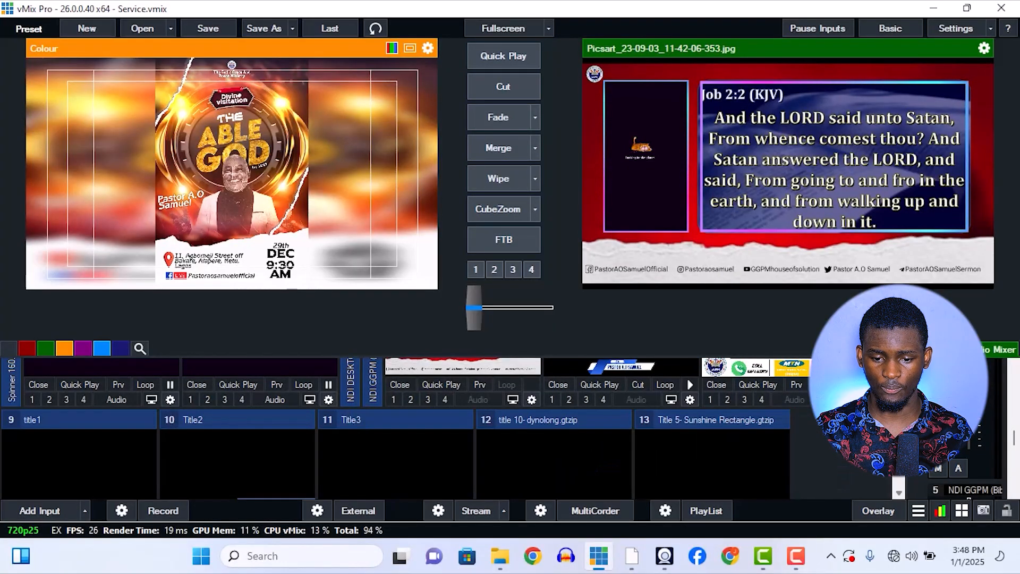
scroll(825, 437, "up", 1)
scroll(825, 437, "down", 2)
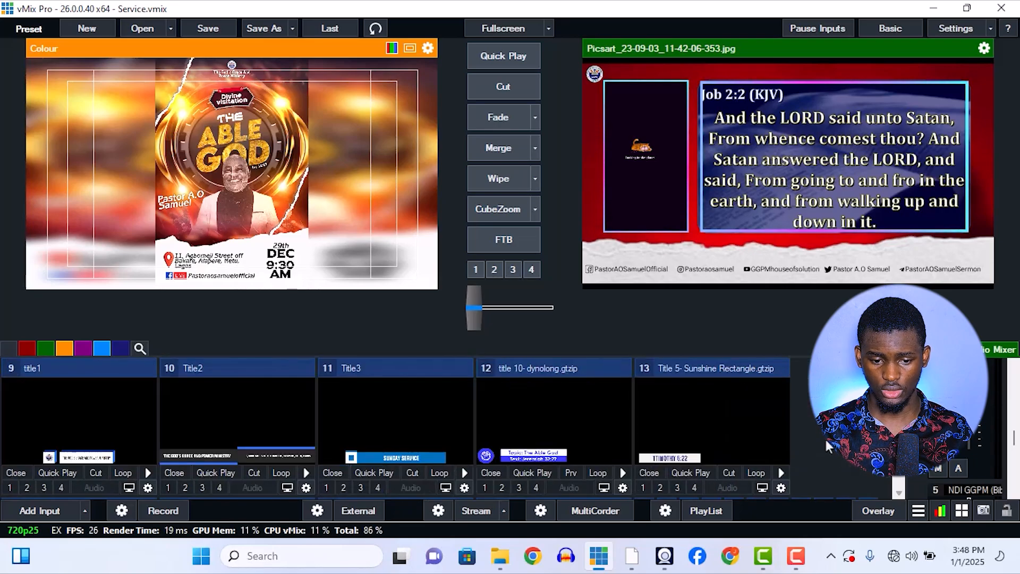
left_click(664, 486)
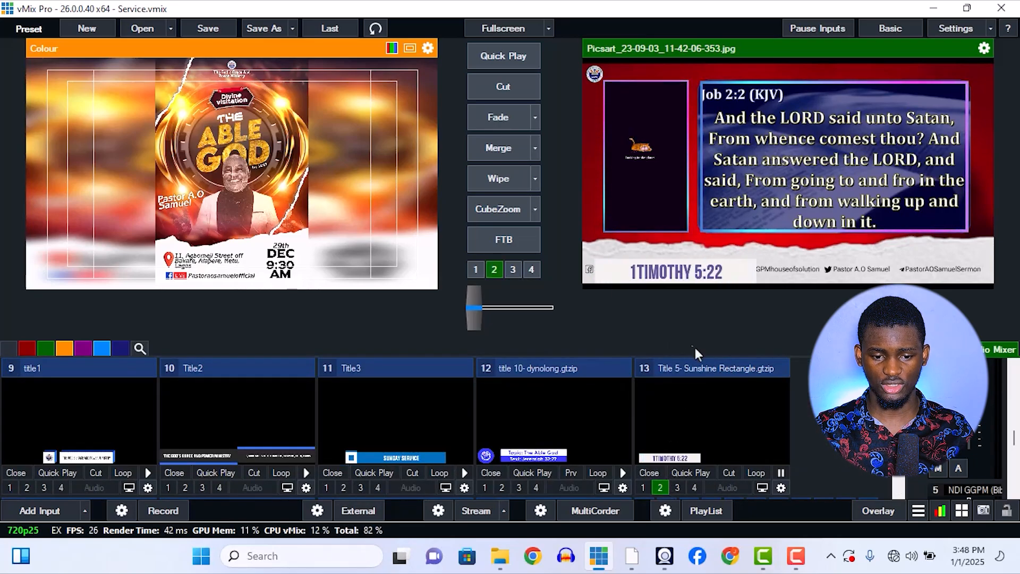
Change the headline text of Title 5- Sunshine Rectangle to "job 5:19" in the Title Editor.
right_click(727, 408)
left_click(745, 418)
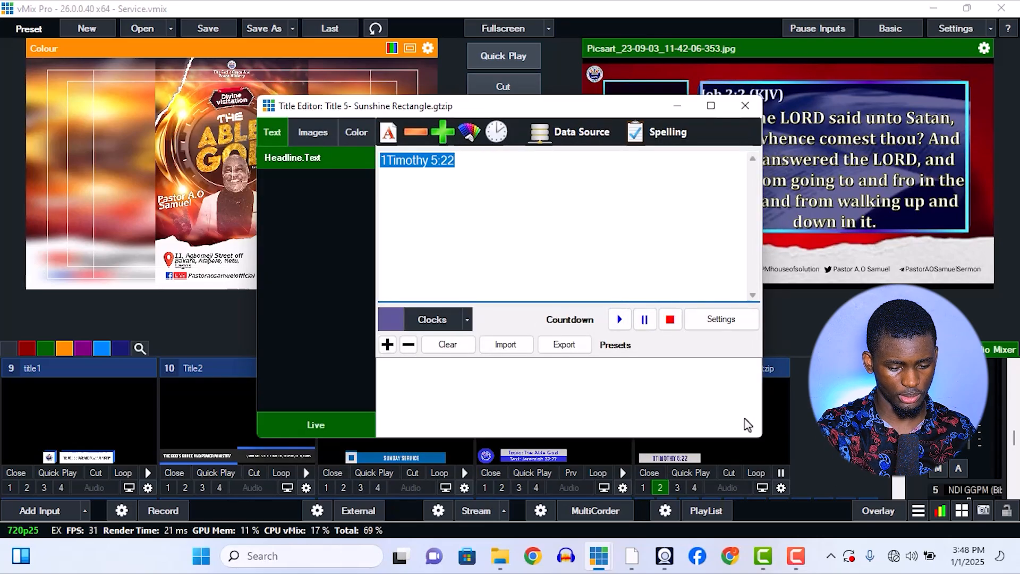
type("job 5")
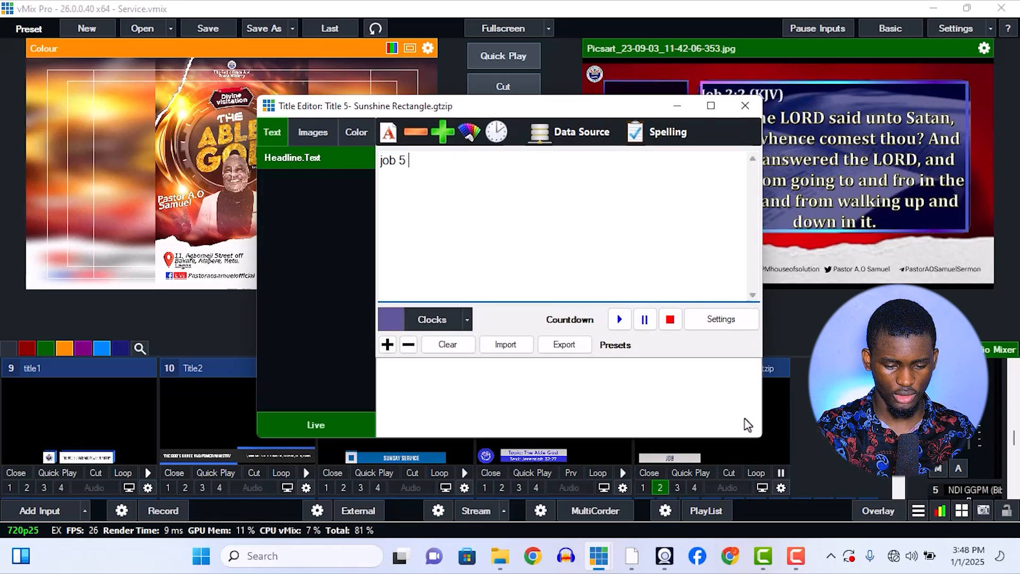
key("BackSpace")
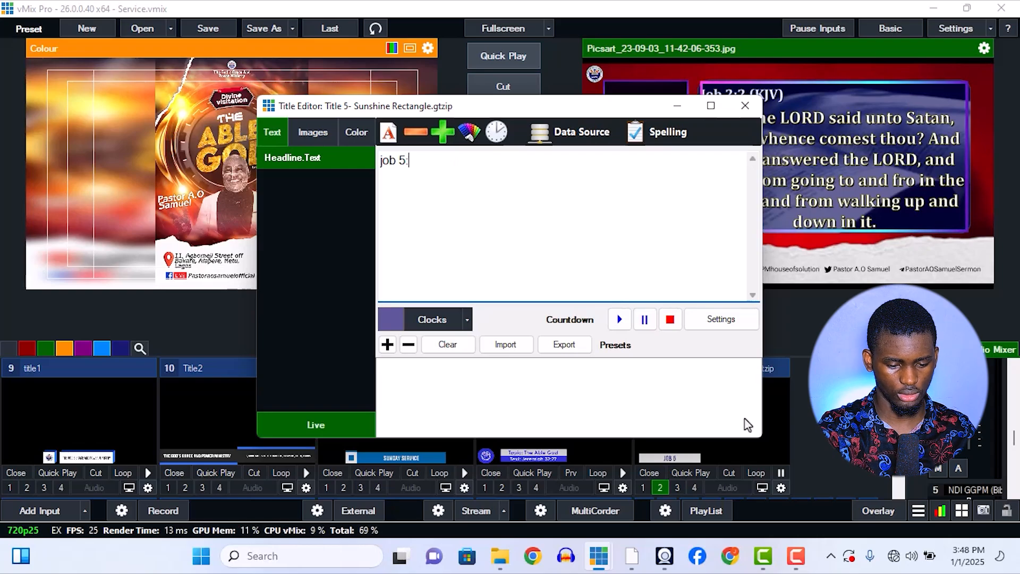
key("BackSpace")
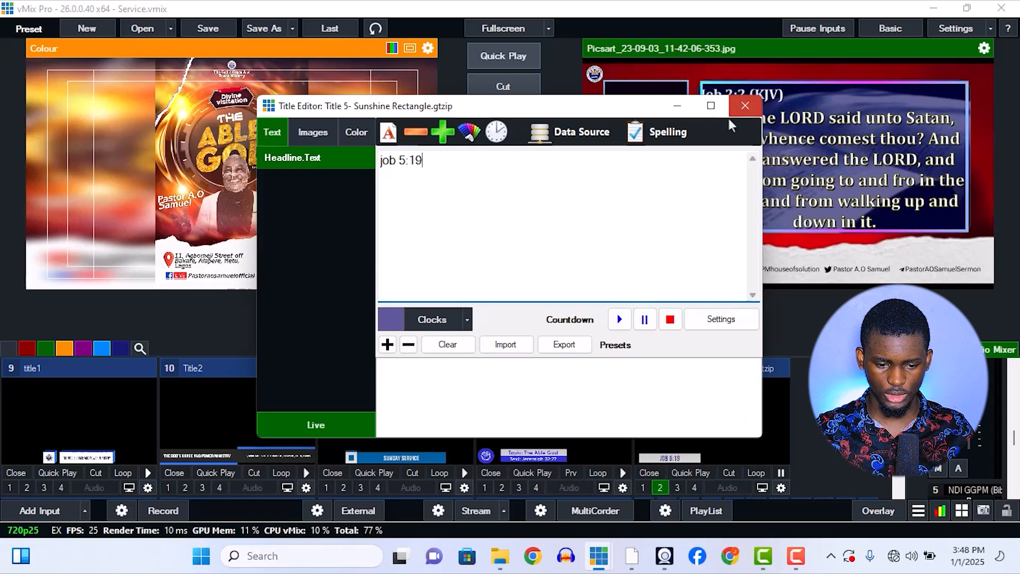
Close the Title Editor, replay Title 5- Sunshine Rectangle on overlay channel 2 and take it off the output.
left_click(744, 106)
left_click(662, 490)
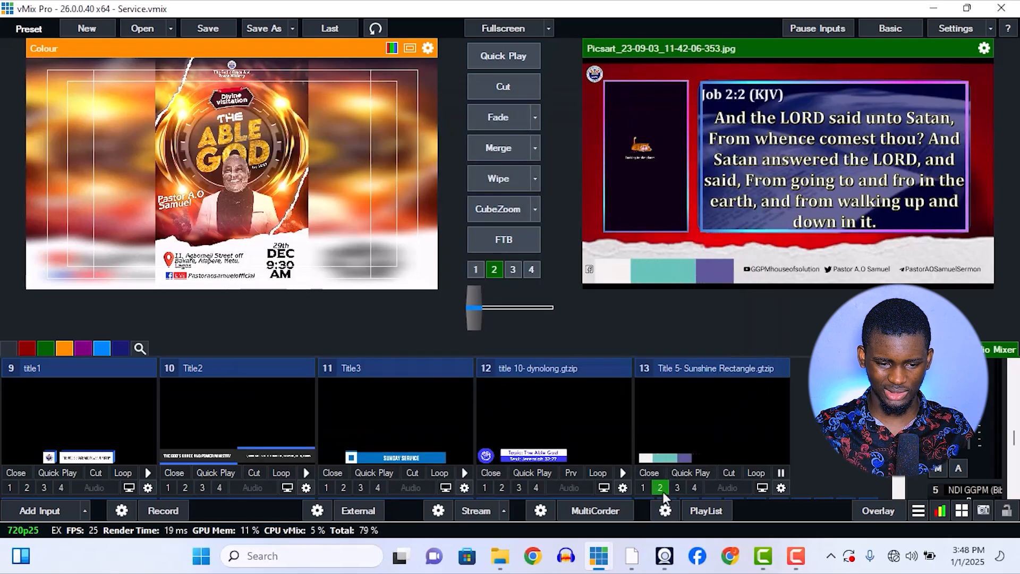
left_click(661, 489)
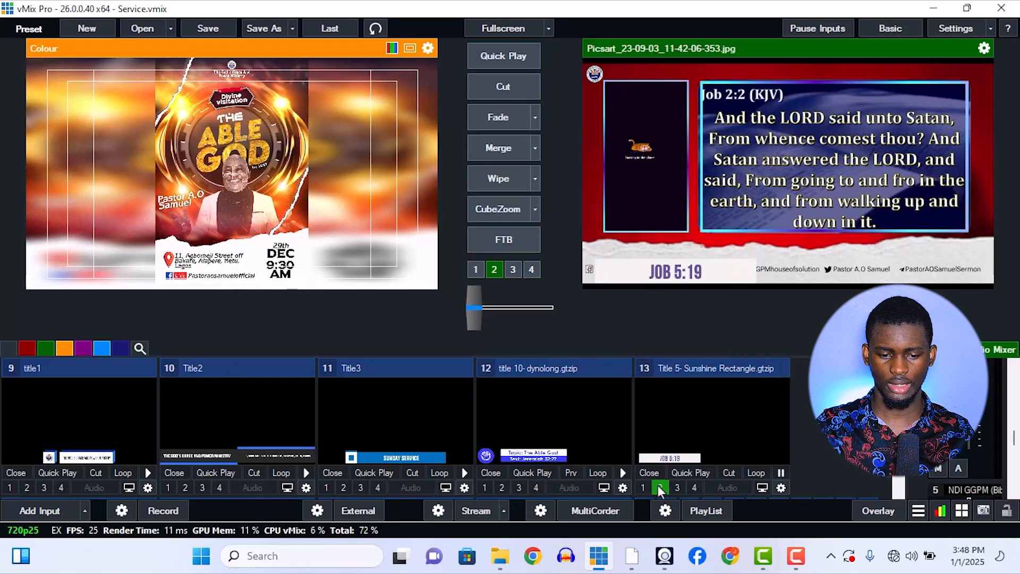
Expand the two NDI inputs, 4 and 5, in the input list to view them and collapse them again.
scroll(765, 430, "up", 2)
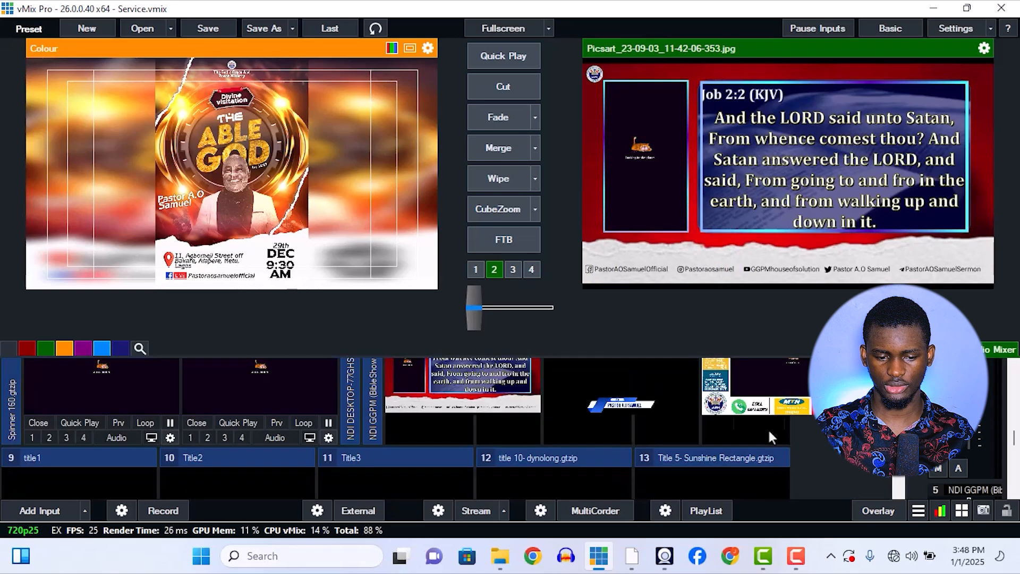
left_click(370, 369)
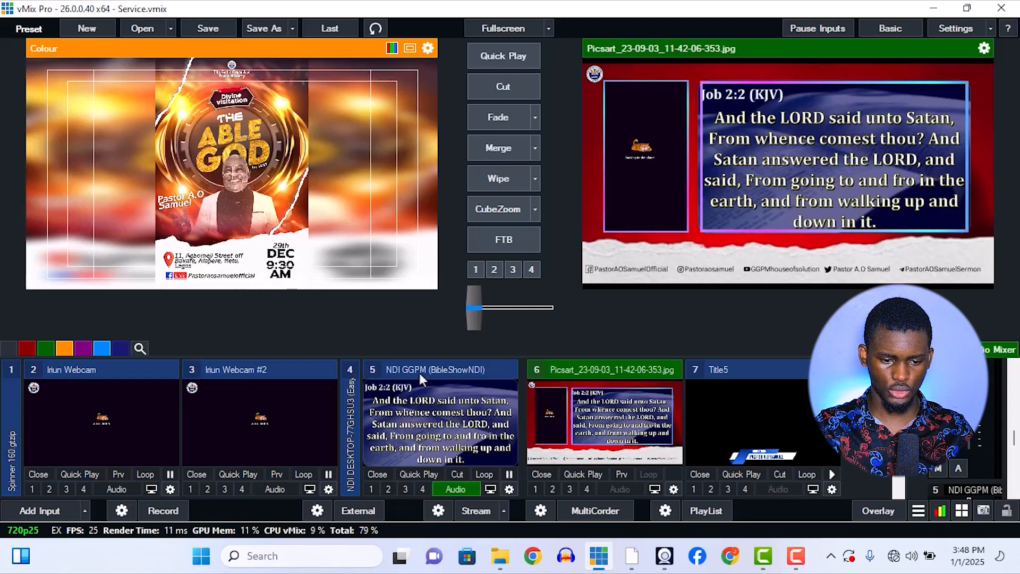
left_click(343, 372)
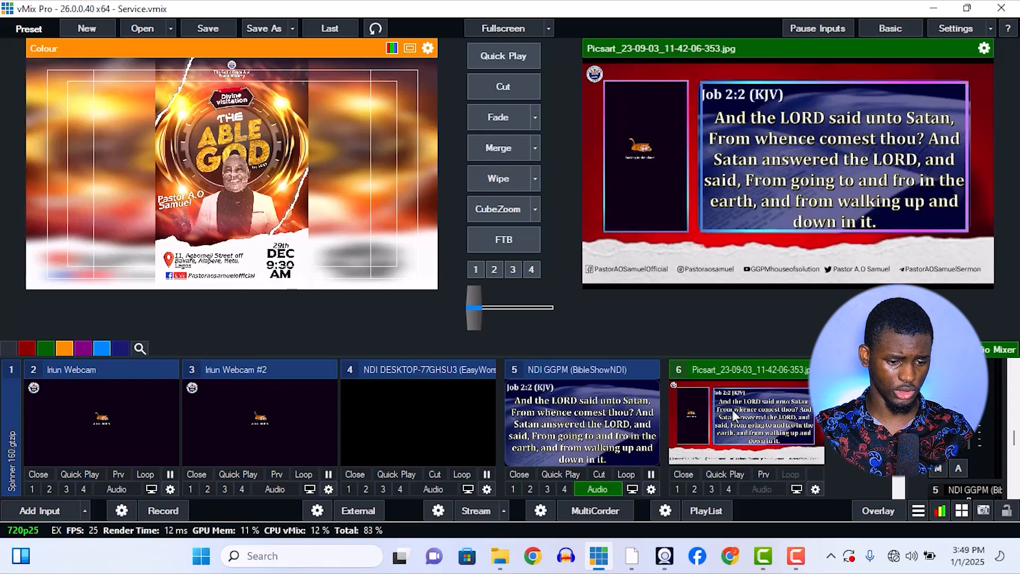
double_click(394, 371)
double_click(426, 365)
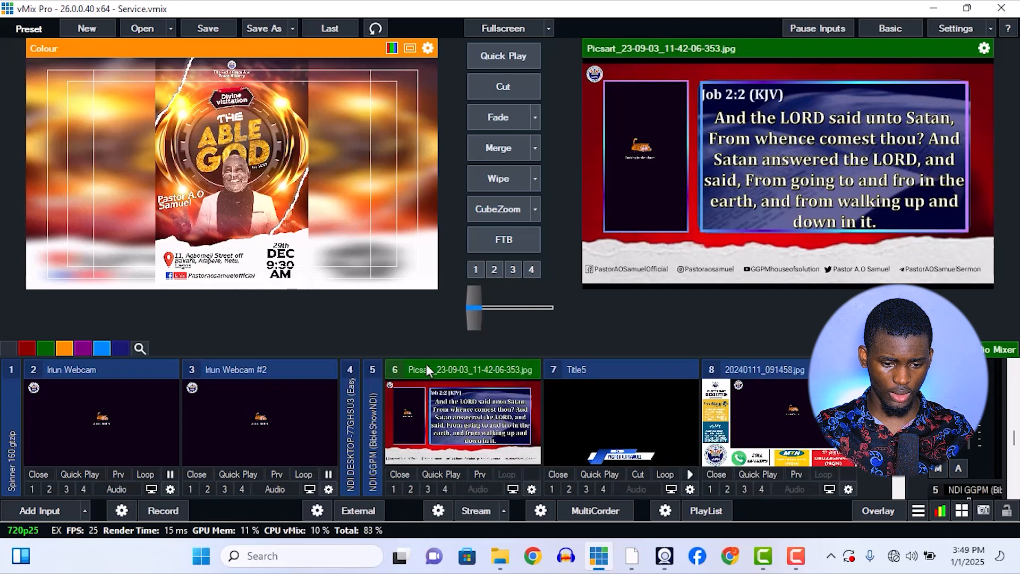
scroll(850, 422, "down", 10)
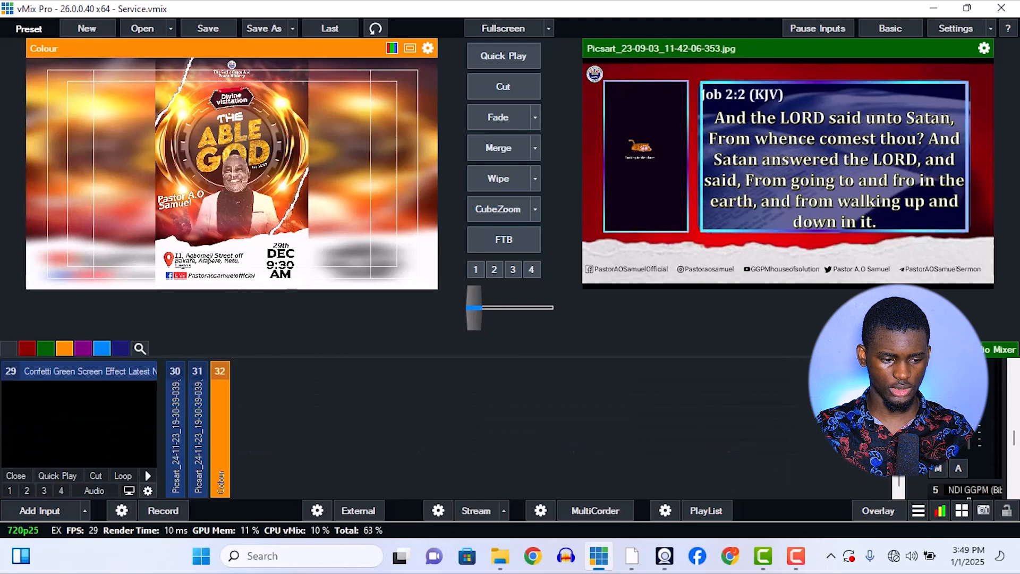
scroll(425, 426, "up", 10)
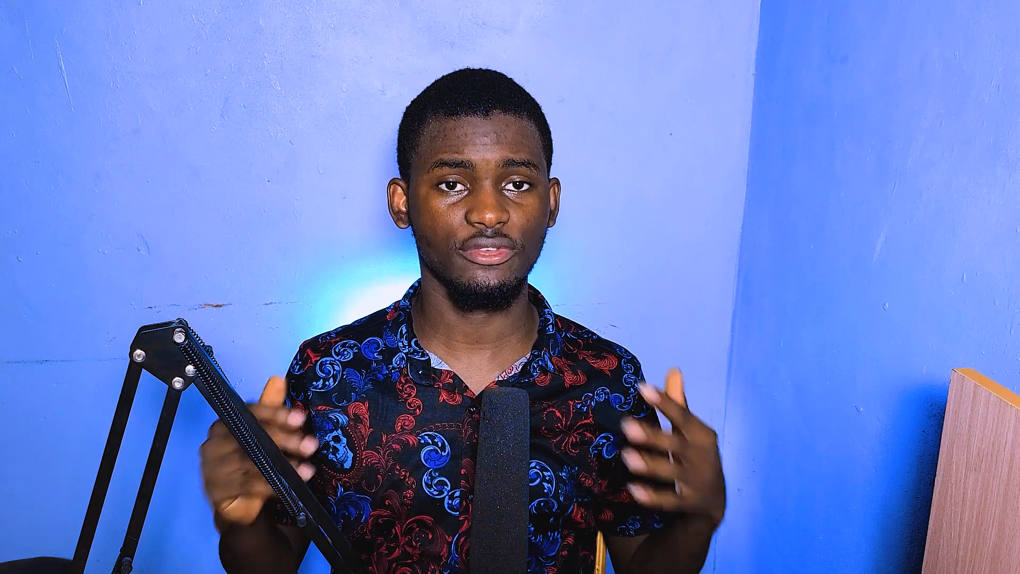